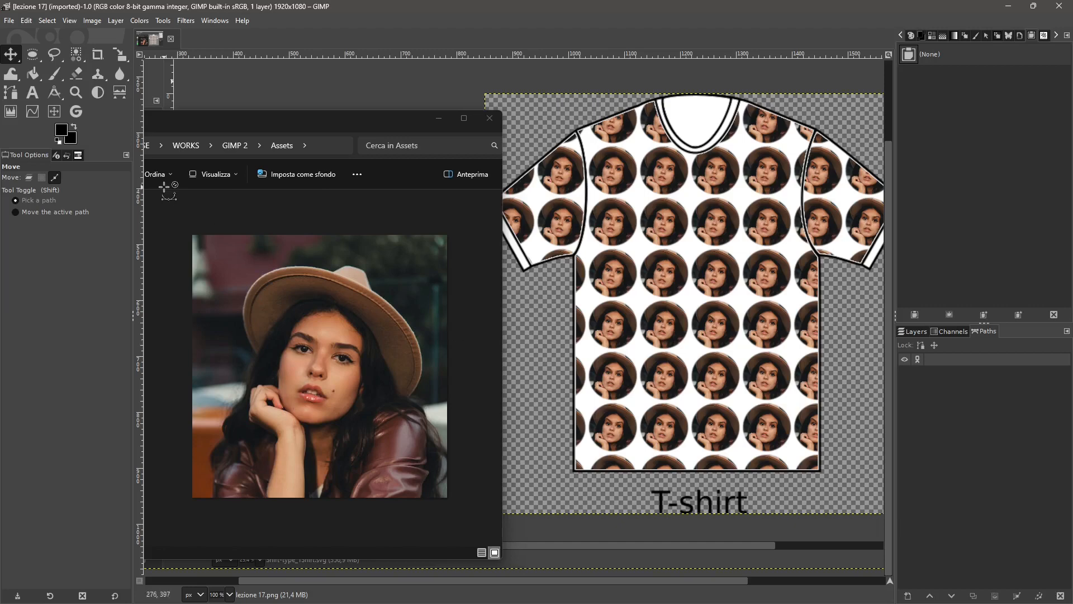
Step: Activate the Paths tool and close the T-shirt image
click(19, 100)
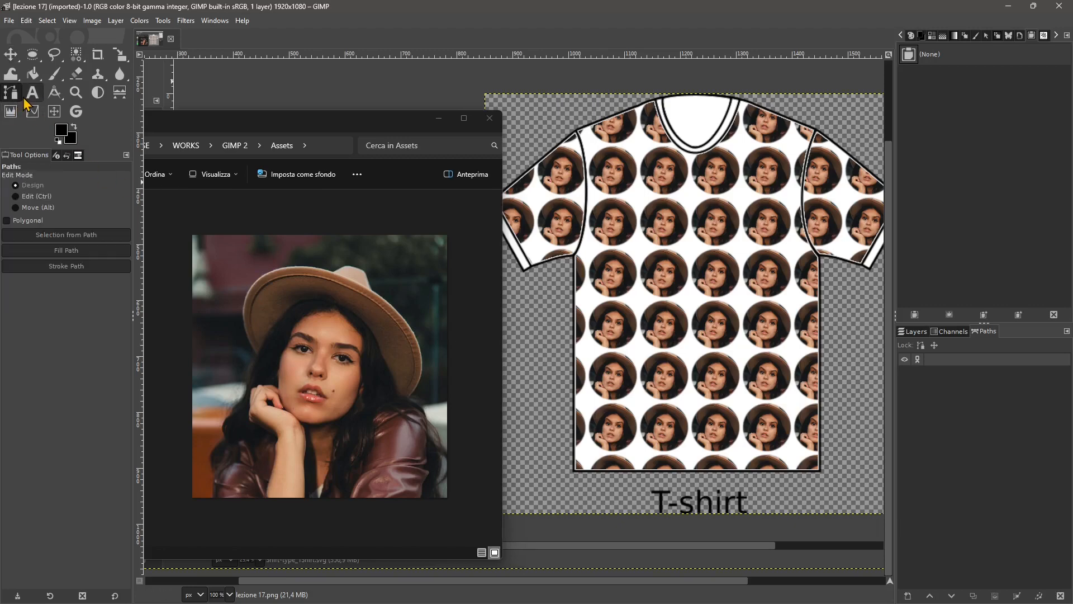
click(32, 92)
click(10, 93)
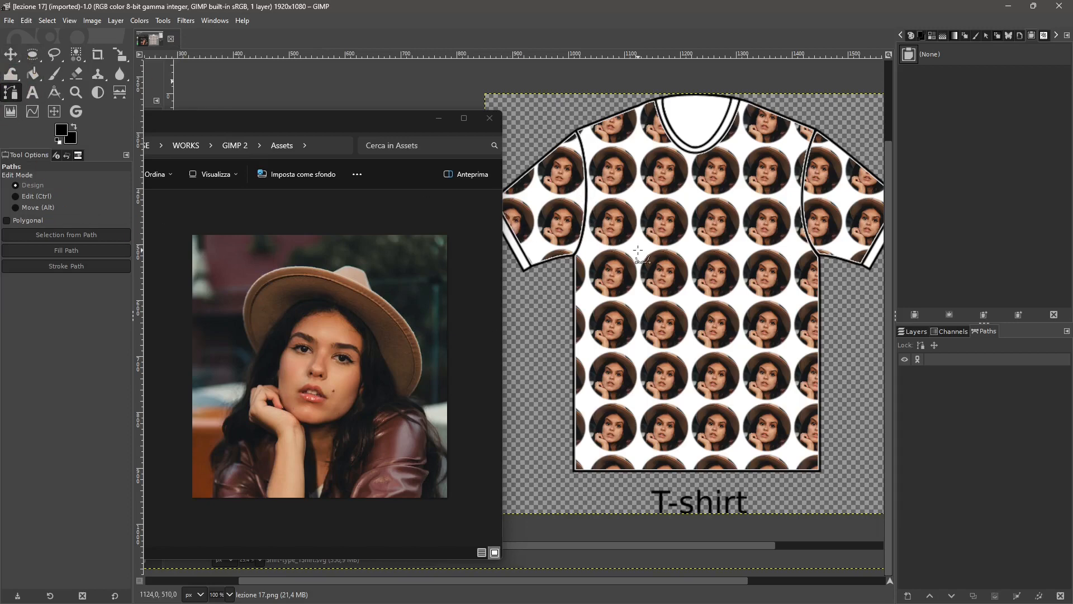
click(170, 39)
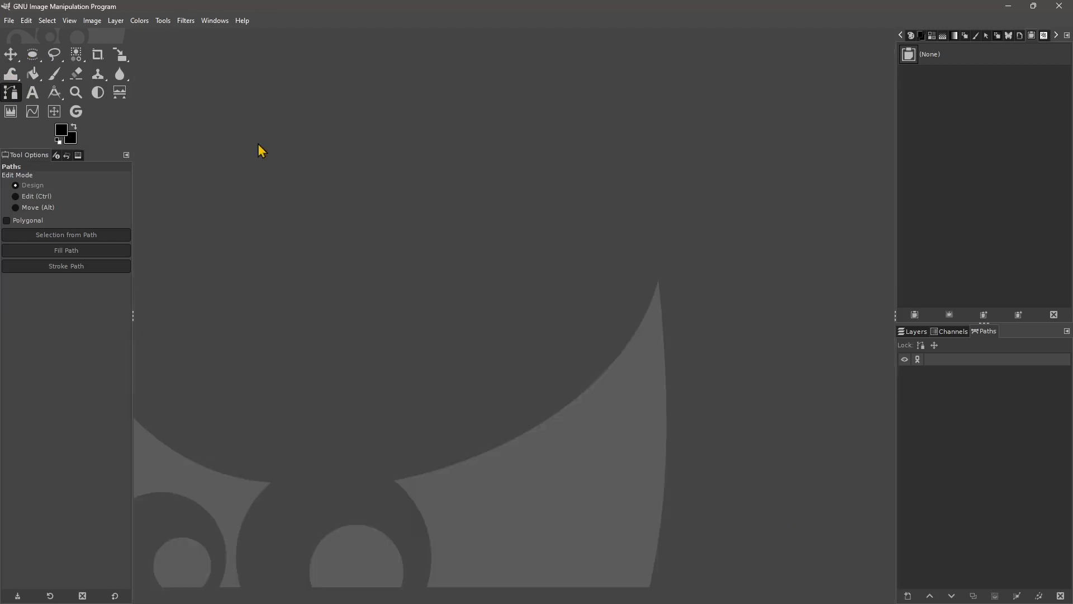
Step: Open pexels-hermaion-241832.jpg from the Assets folder, converting it to the built-in sRGB color profile
click(10, 21)
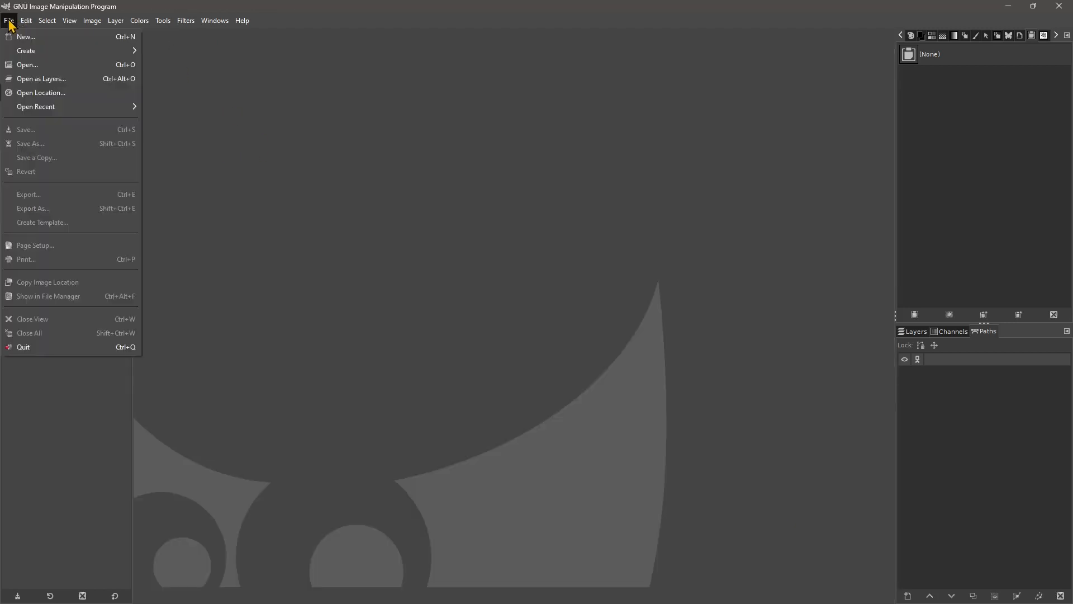
click(28, 67)
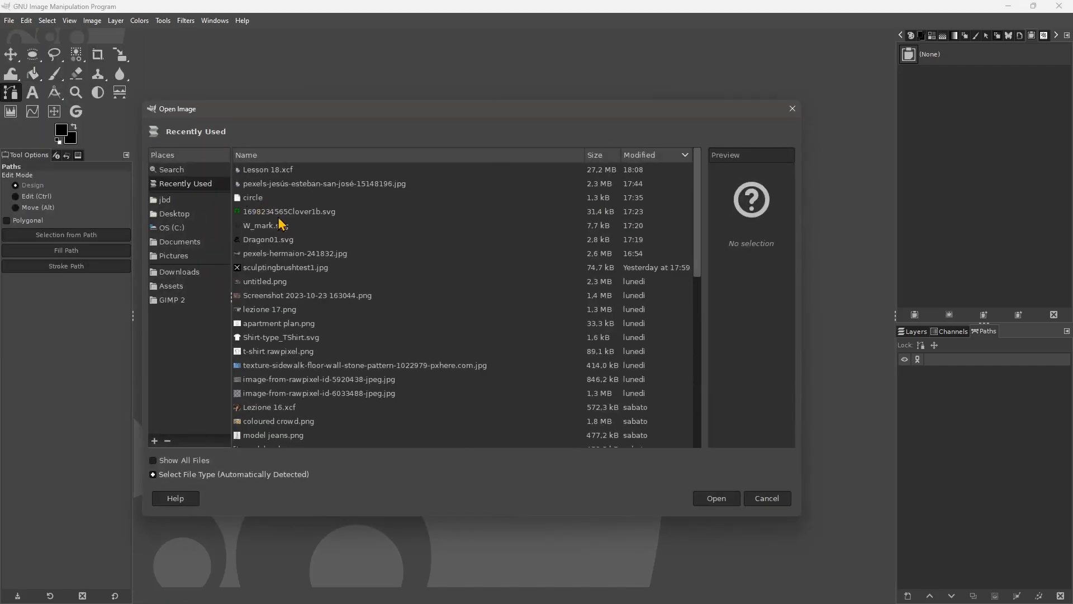
click(173, 287)
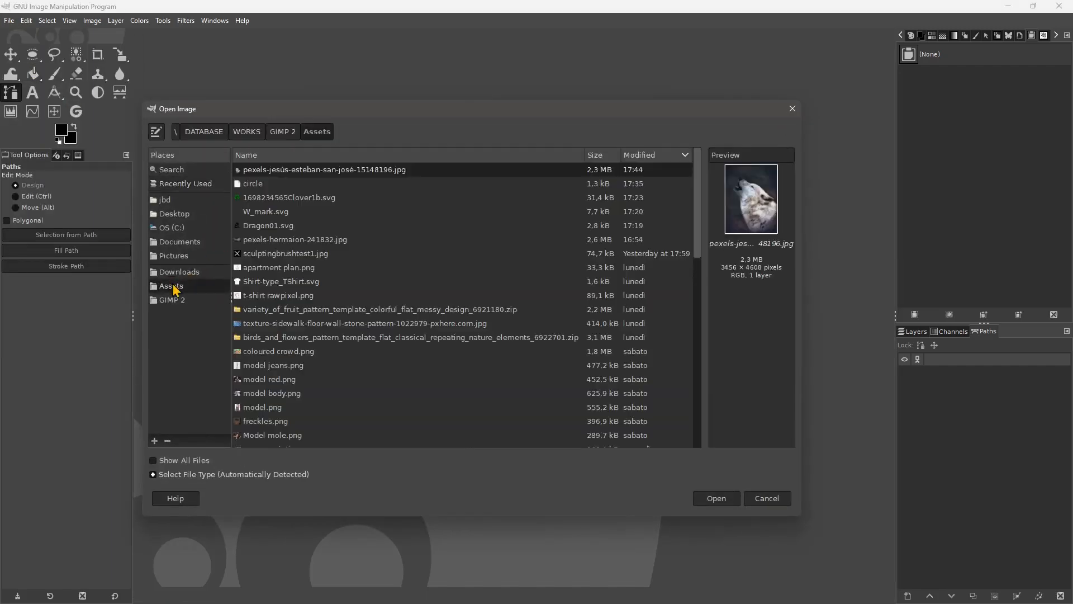
click(265, 185)
click(261, 200)
click(264, 225)
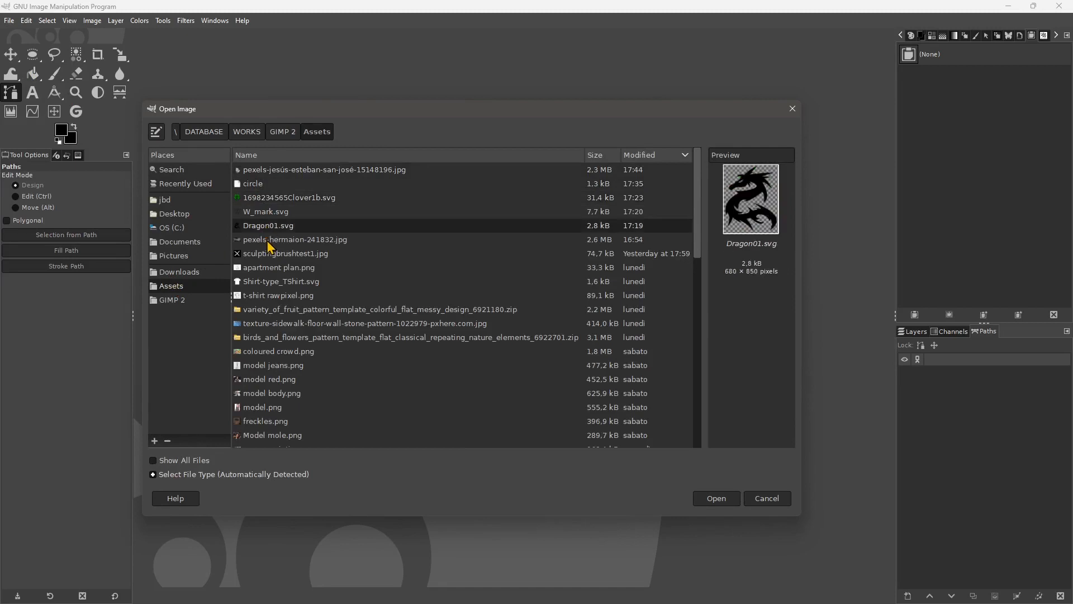
click(267, 240)
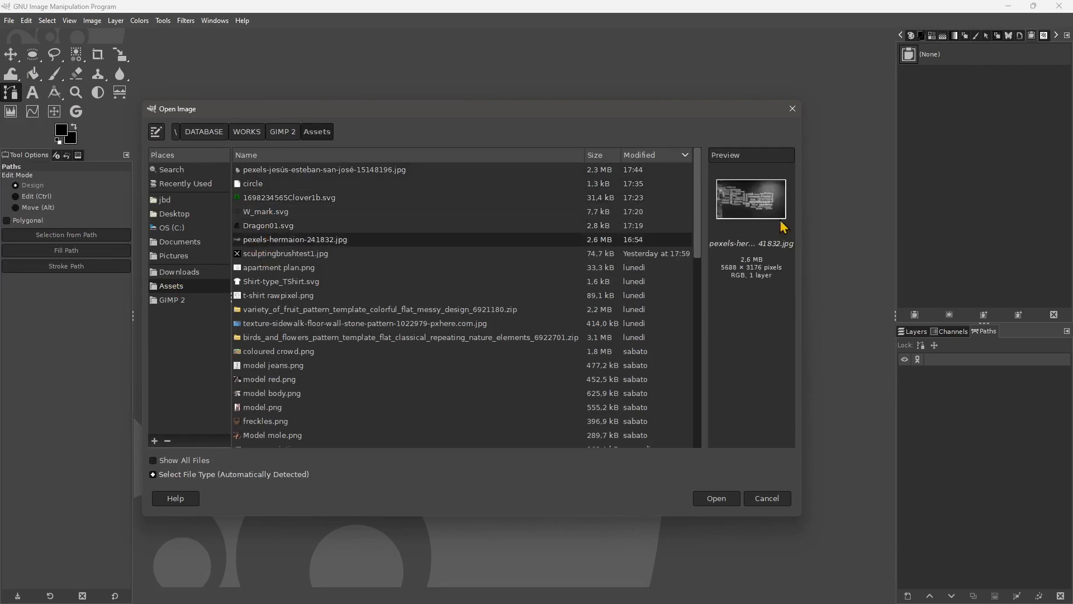
click(715, 499)
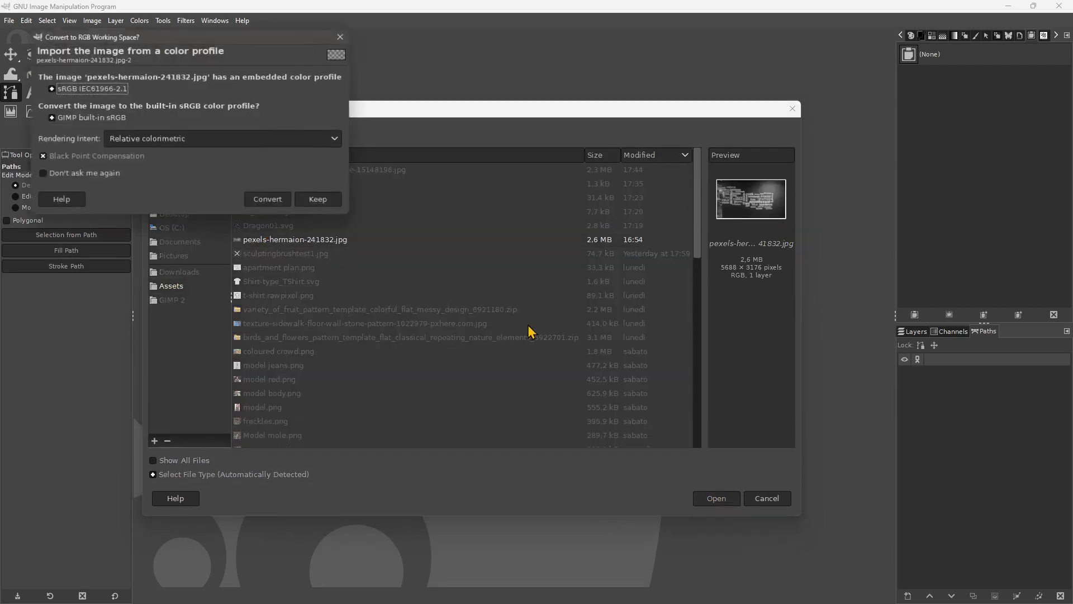
click(268, 200)
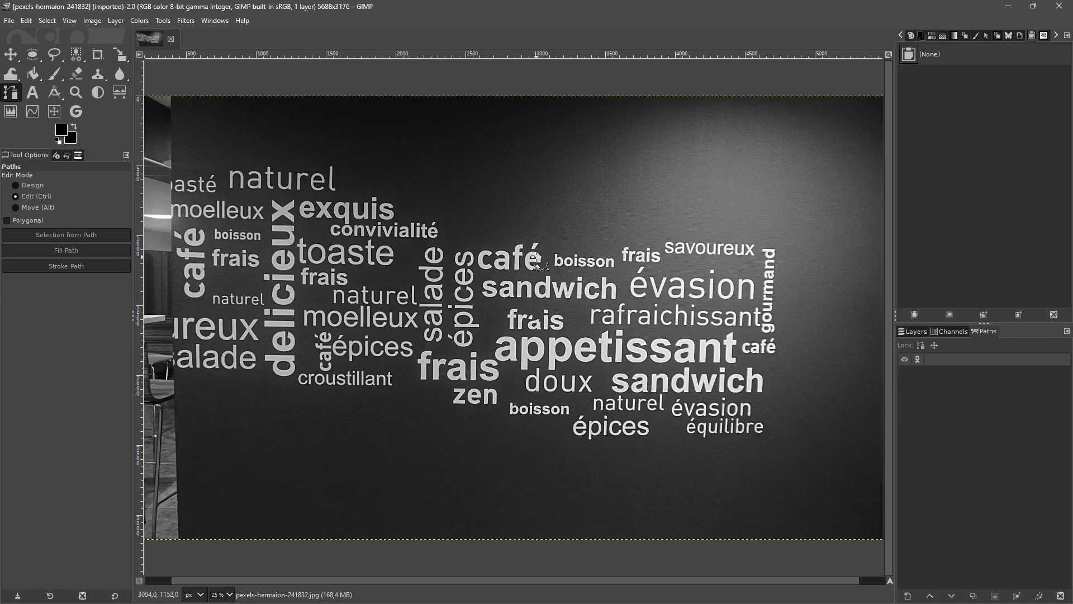
Step: Examine the pixel edges of the "café" lettering up close, then inspect the whole word-cloud image
scroll(538, 272, up, 5)
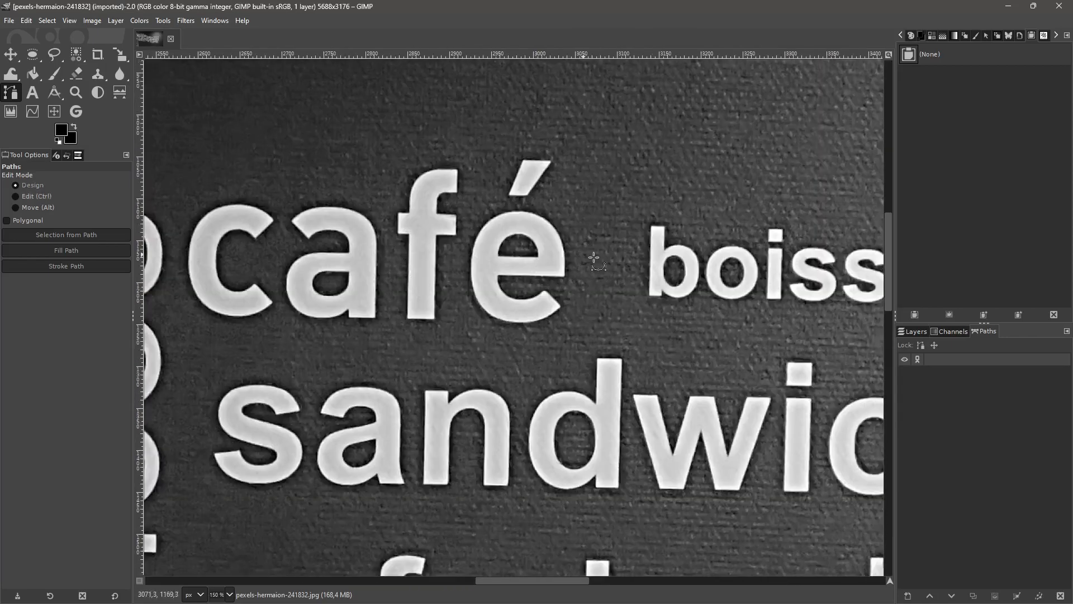
scroll(541, 275, down, 3)
scroll(531, 288, up, 6)
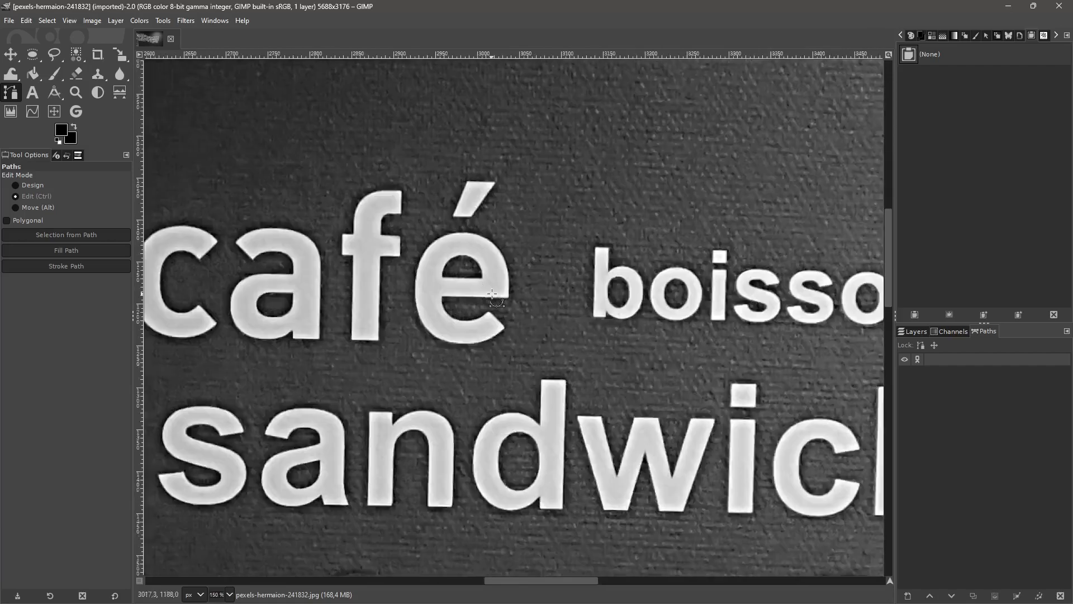
scroll(522, 302, up, 3)
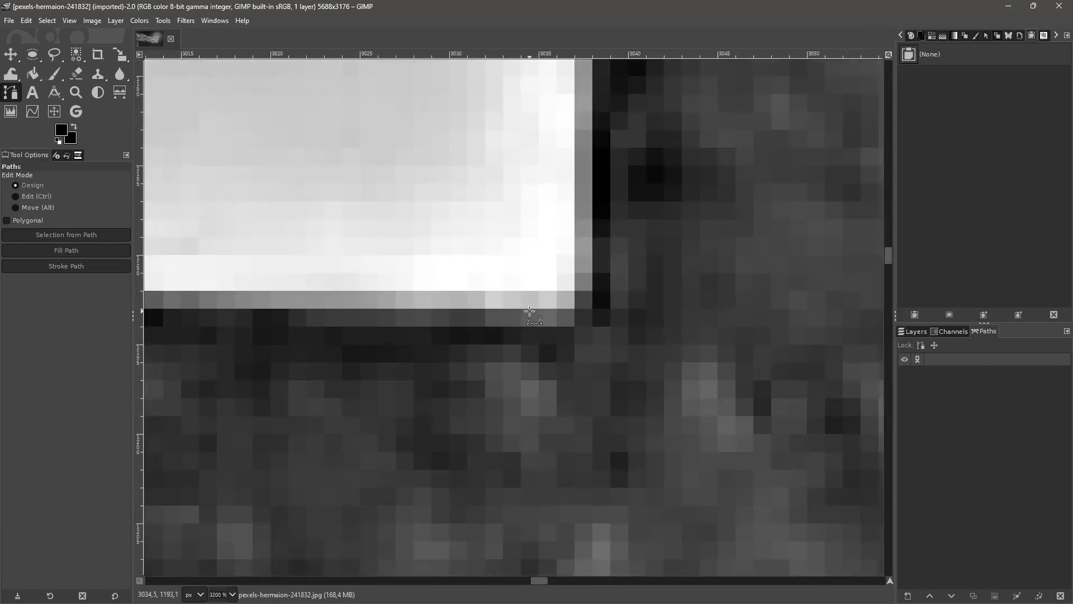
scroll(609, 353, down, 13)
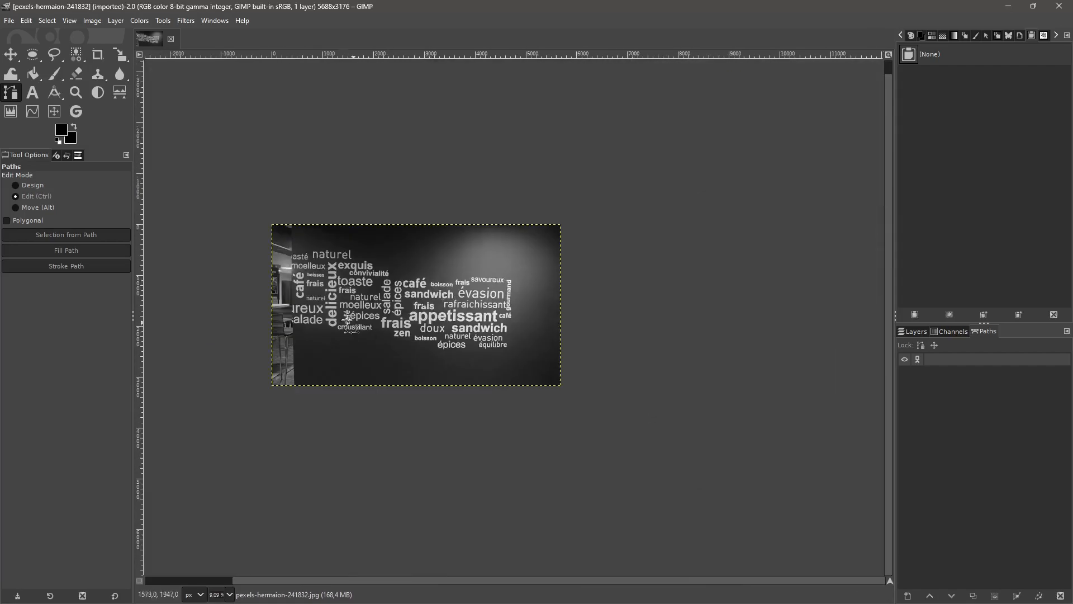
scroll(598, 223, up, 3)
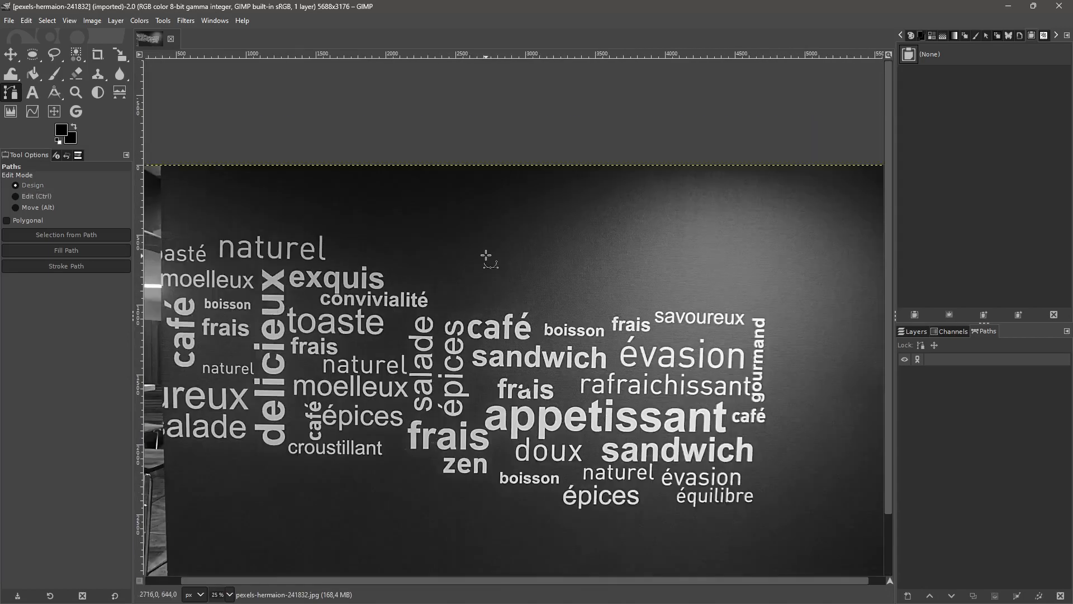
scroll(489, 261, down, 1)
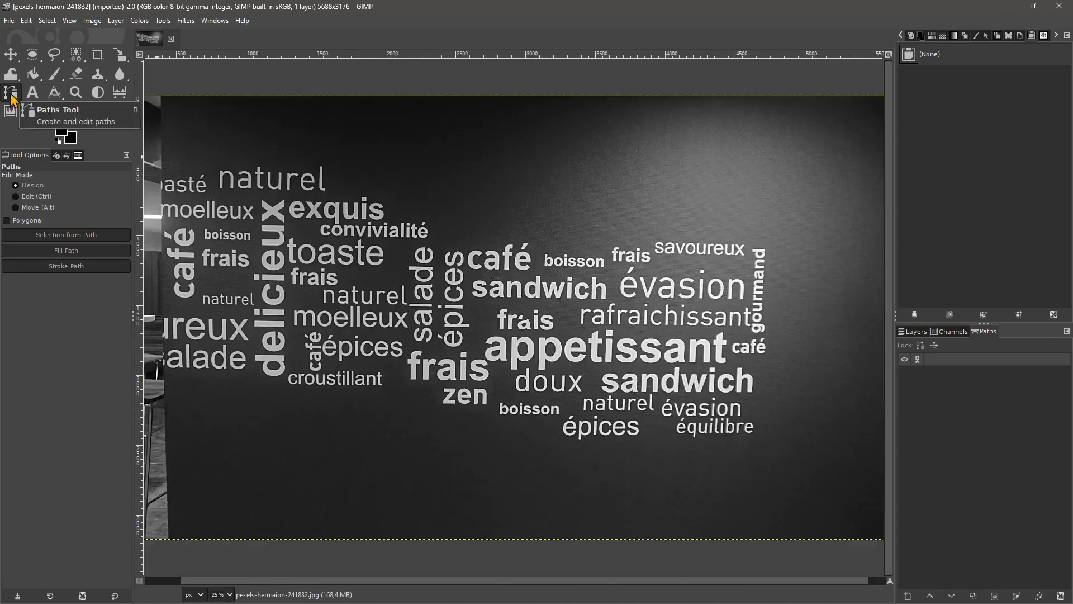
Step: Switch to the web browser and look over the Pexels page of the white-text-on-black-background photo
key(alt+Tab)
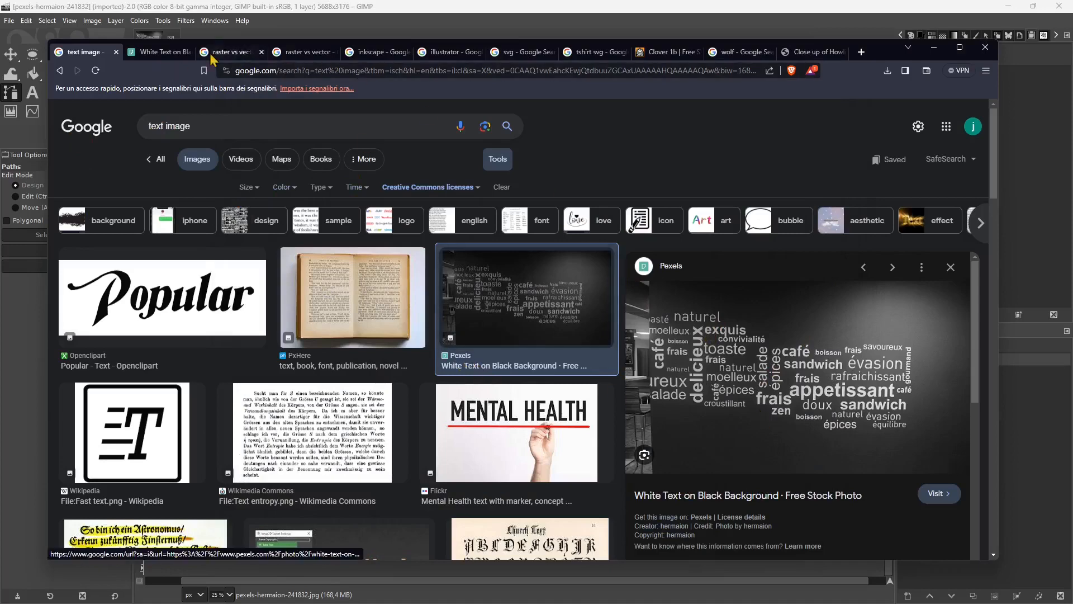
click(160, 52)
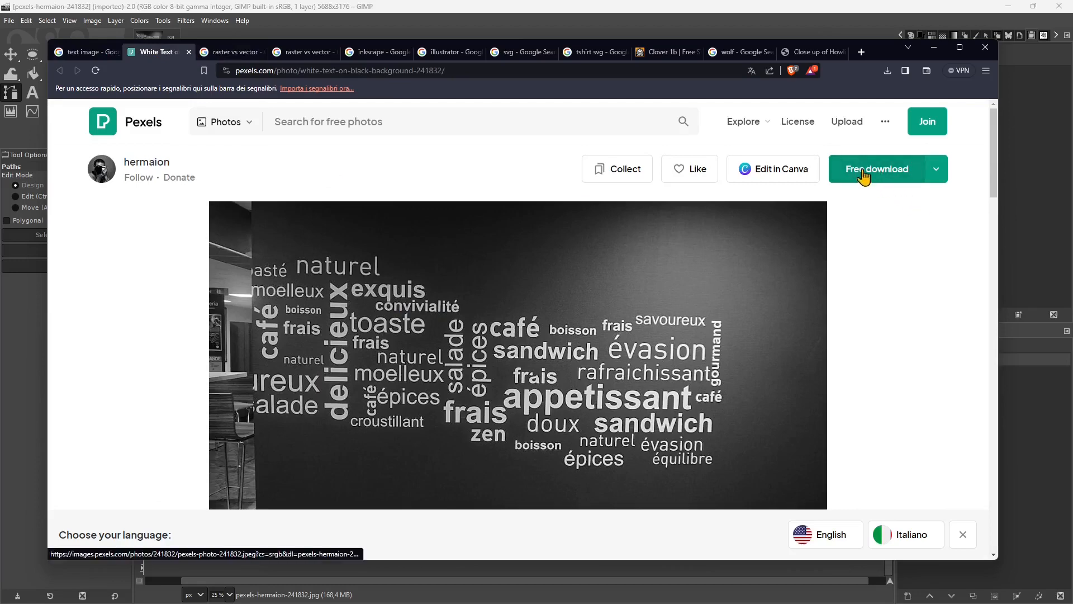
scroll(856, 310, down, 2)
scroll(484, 393, up, 3)
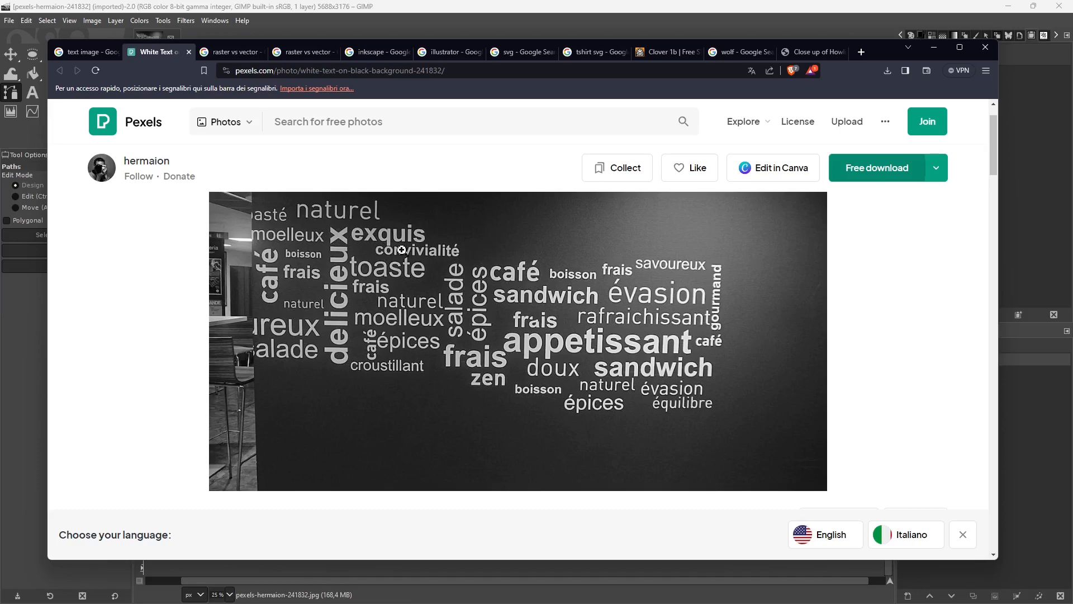
Step: Review the "raster vs vector" search results and their comparison images
key(ctrl+Tab)
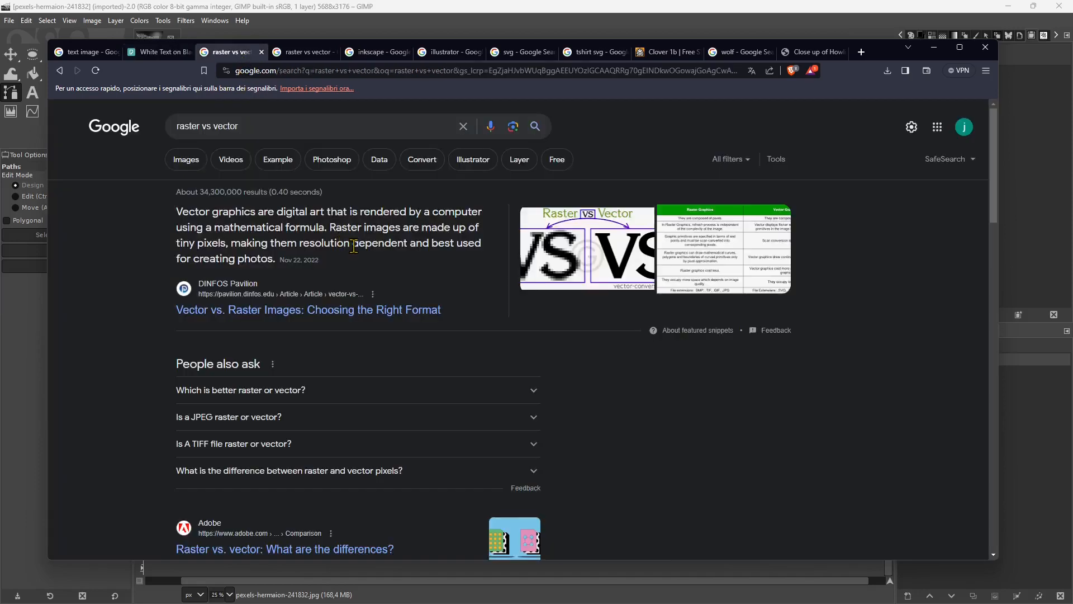
double_click(191, 128)
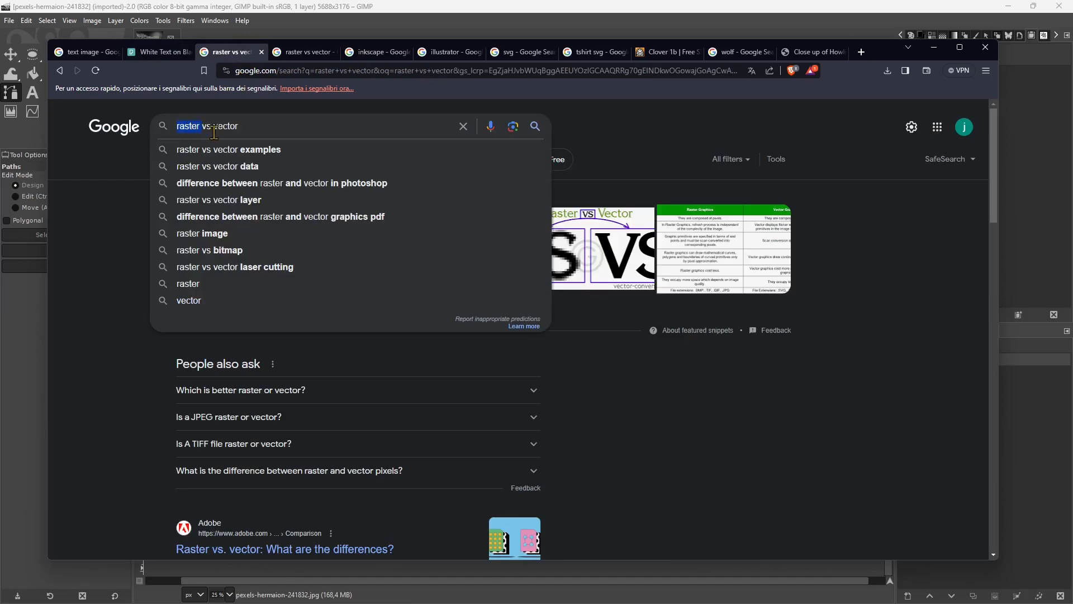
click(740, 390)
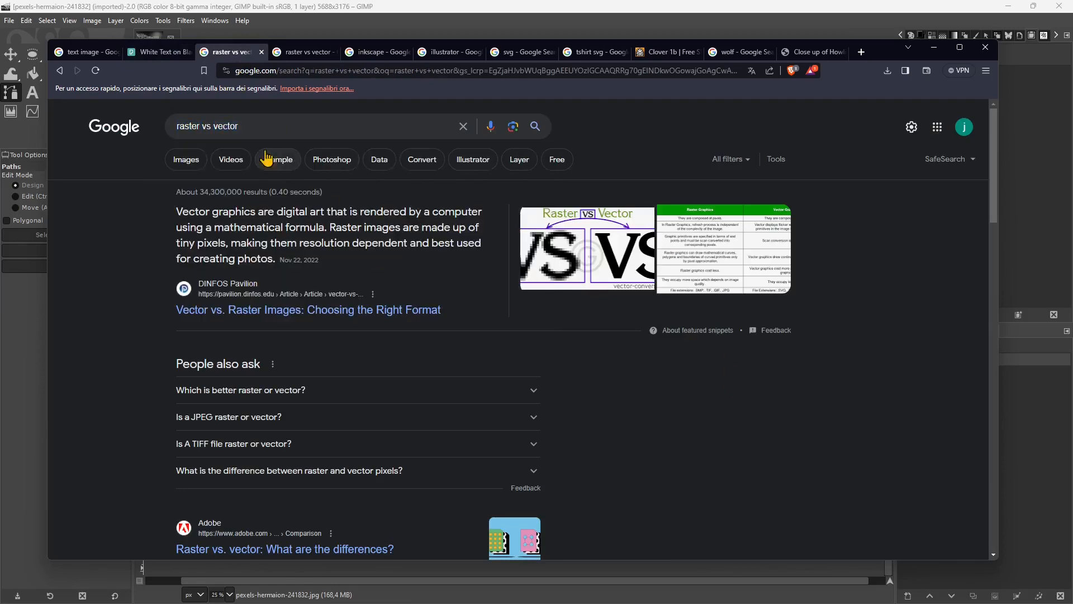
click(197, 168)
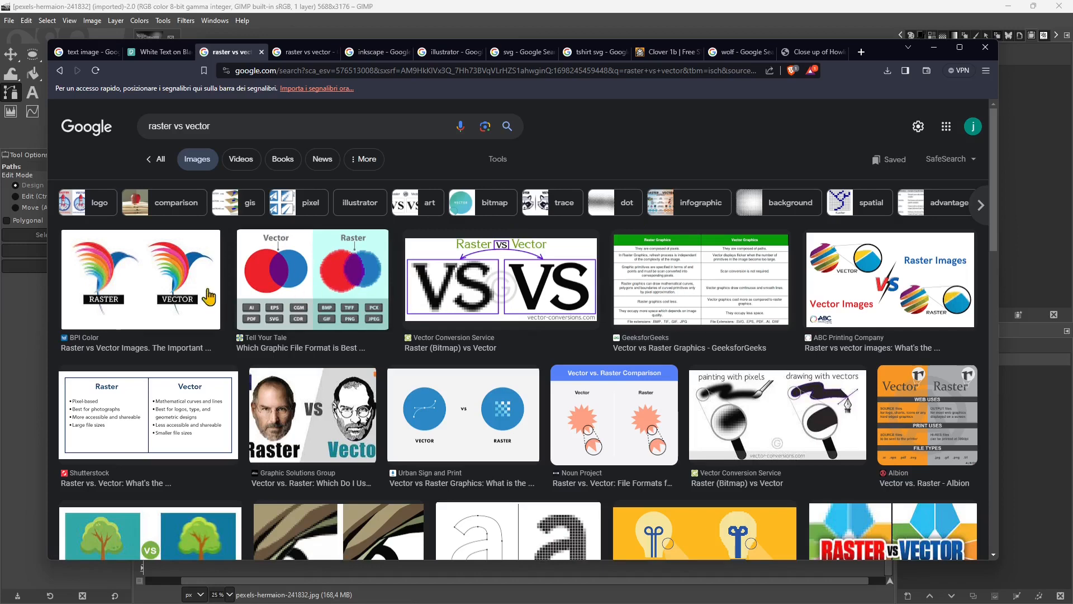
click(301, 55)
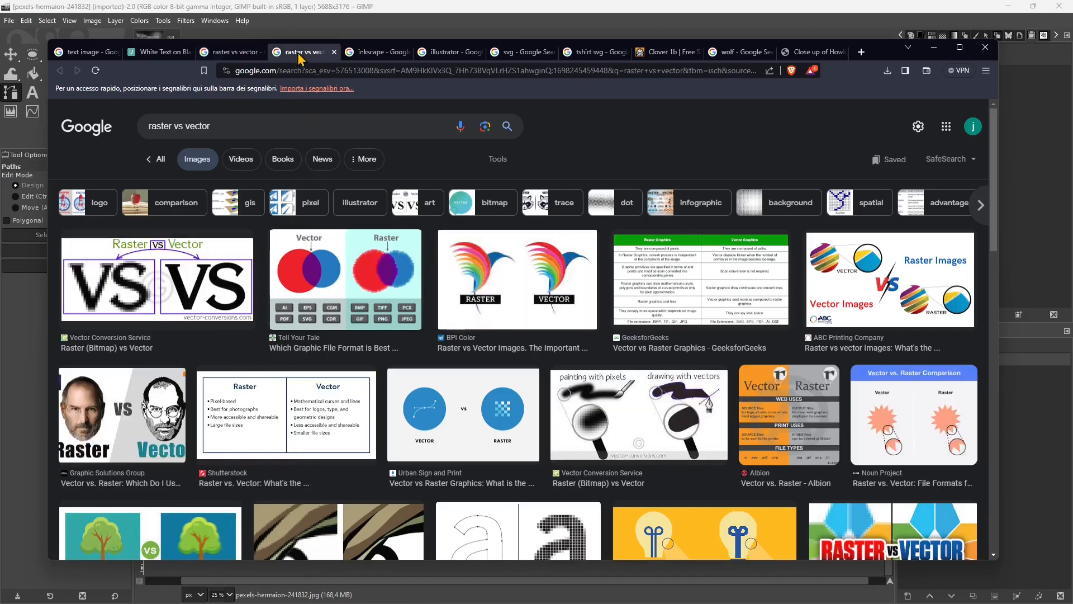
Step: Compare the already opened search results for Inkscape and Adobe Illustrator
click(372, 51)
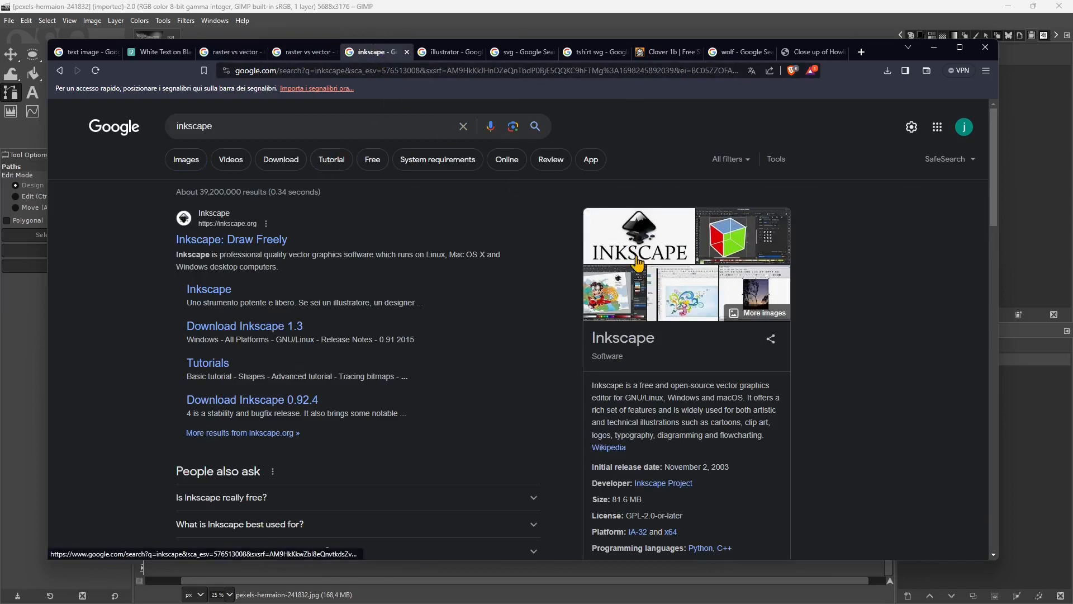
click(447, 56)
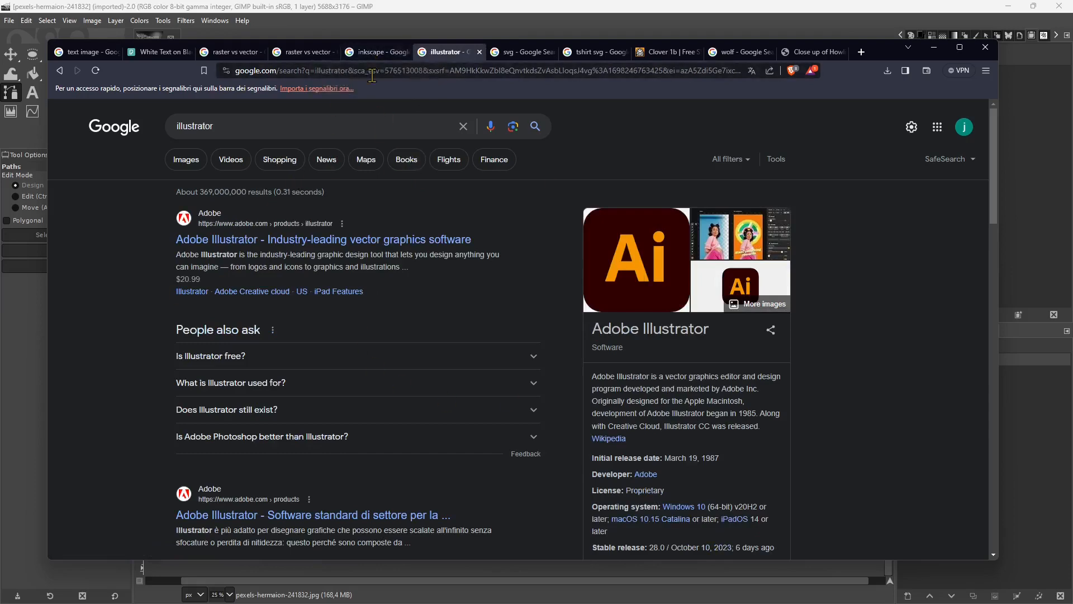
click(375, 52)
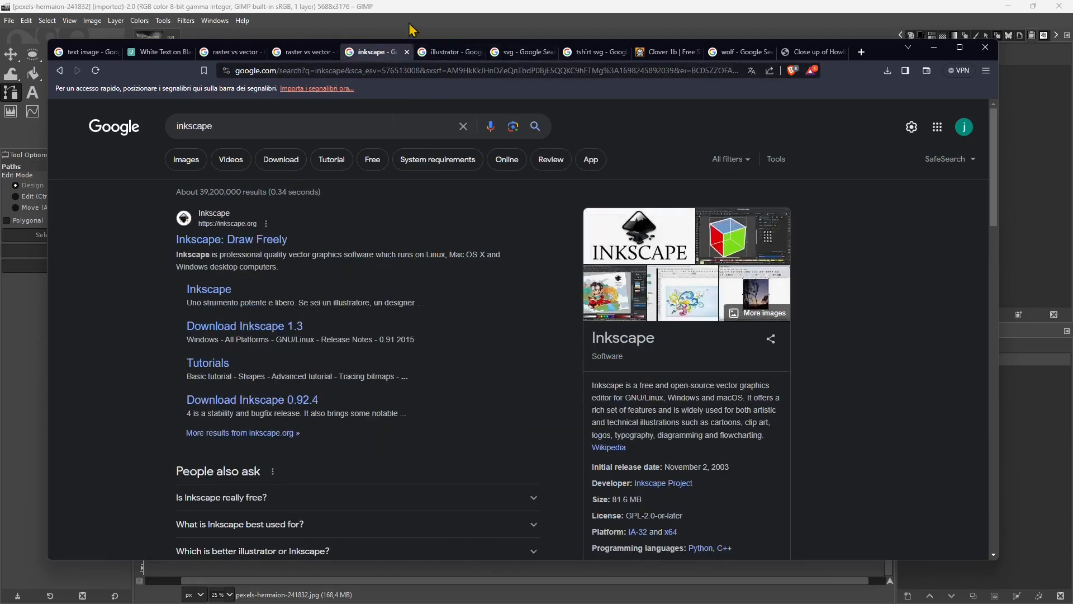
Step: Duplicate the Illustrator search page and search for "autocad" in the copy
click(442, 54)
right_click(453, 59)
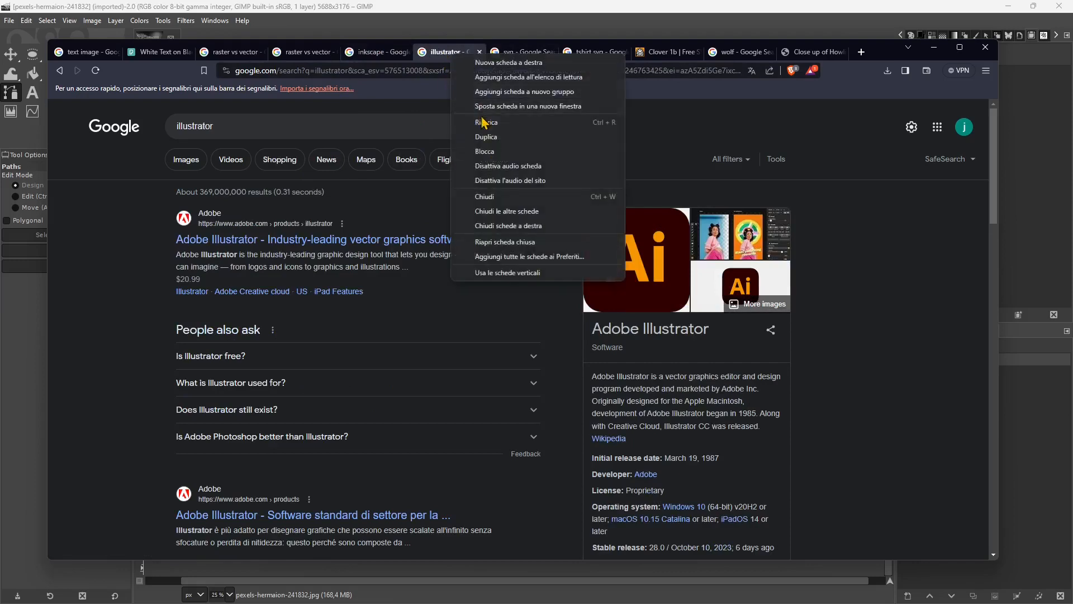
click(469, 132)
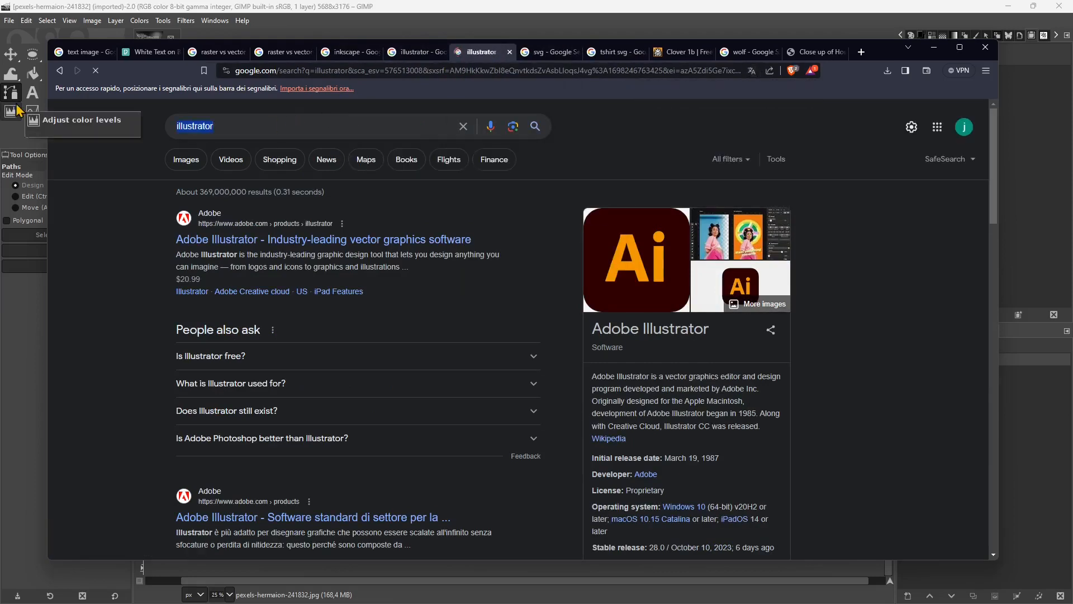
text(ai)
key(BackSpace)
text(utocad)
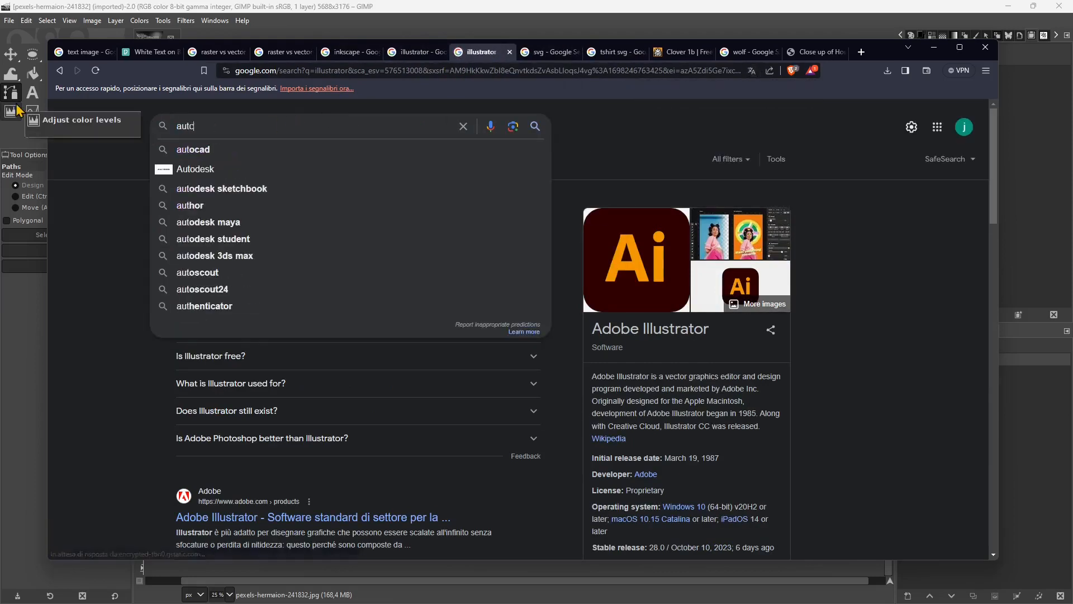
key(Return)
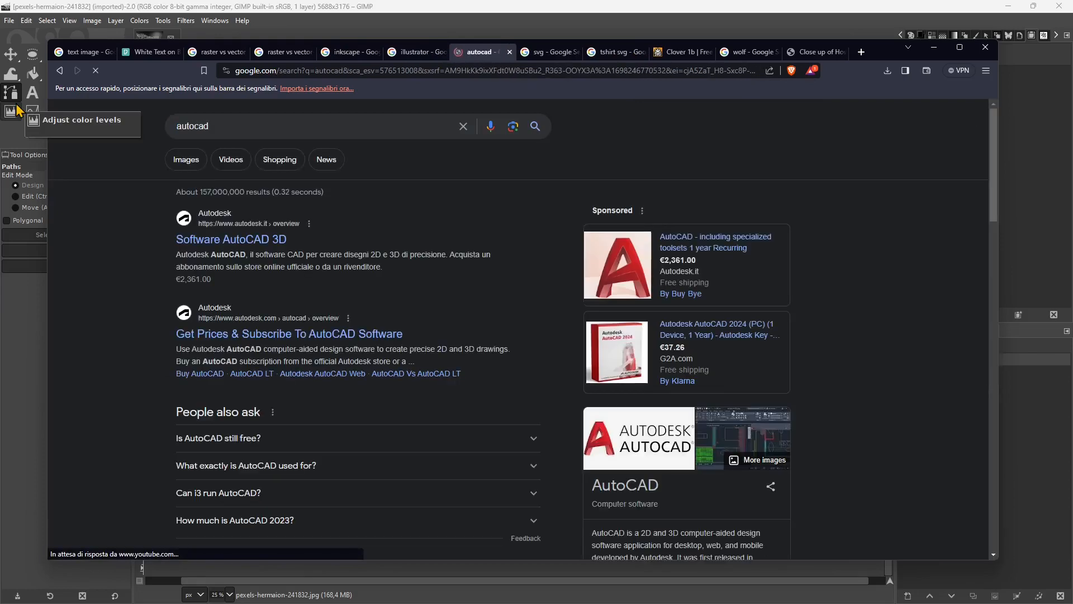
Step: Duplicate the AutoCAD search page and search for "librecad" in the copy
right_click(475, 52)
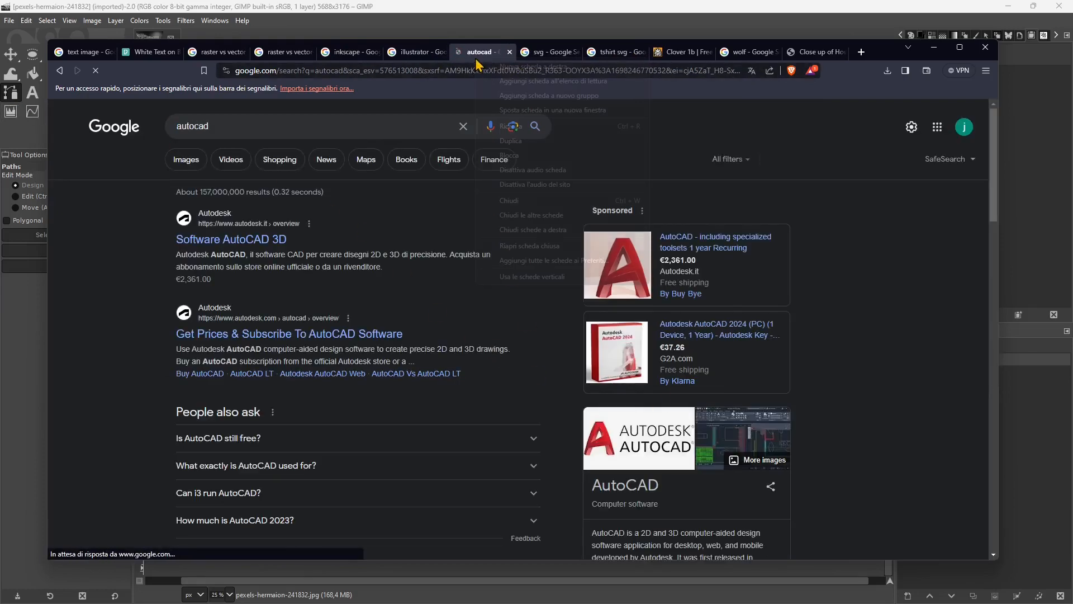
click(516, 141)
double_click(235, 126)
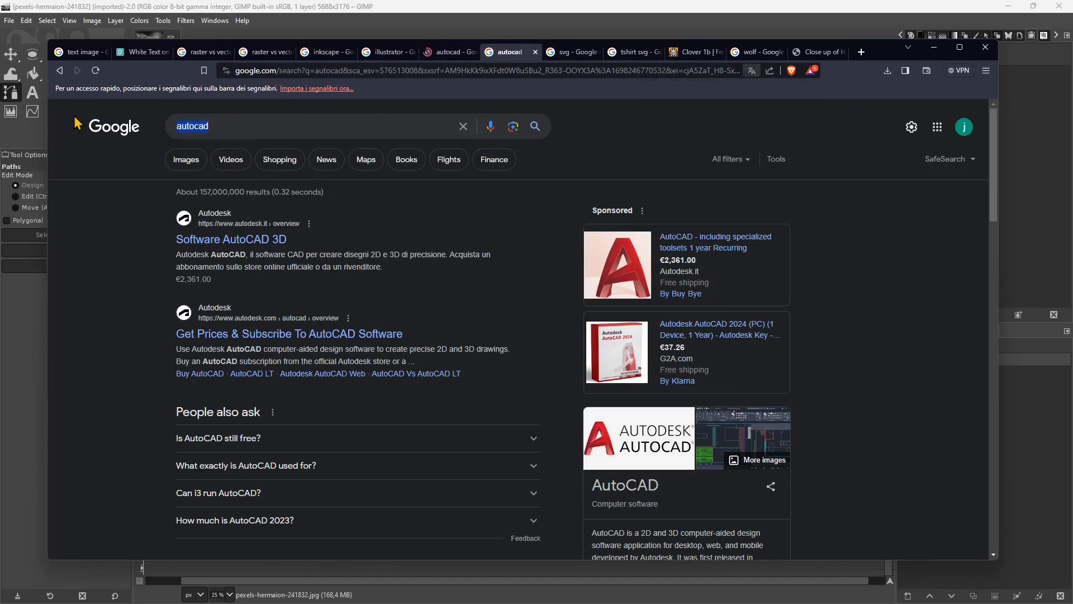
text(librecad)
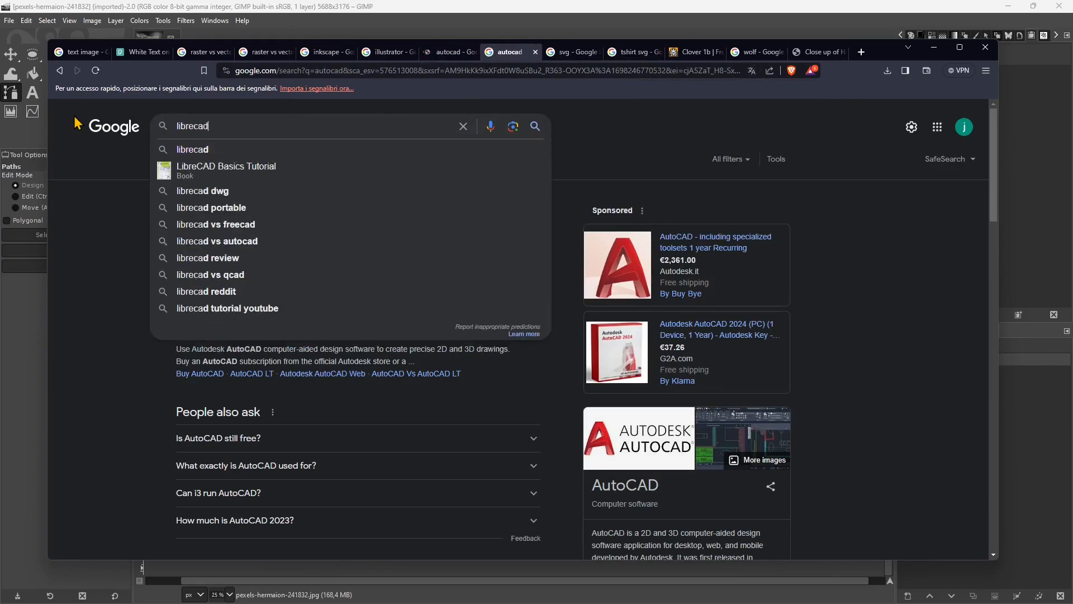
key(Return)
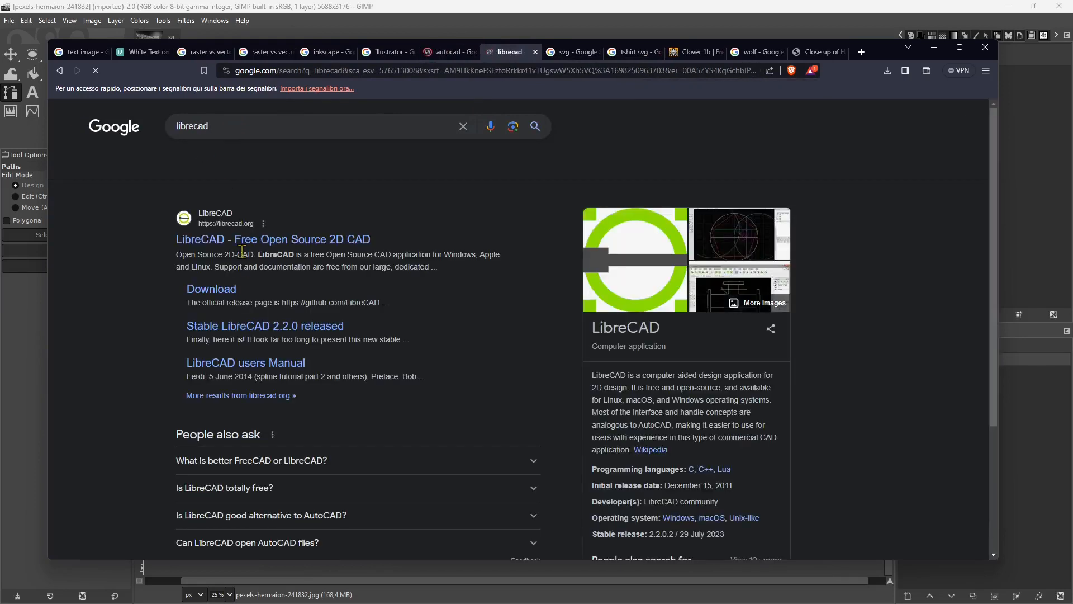
Step: Review the already opened "svg" search results and the "tshirt svg" image results
click(571, 51)
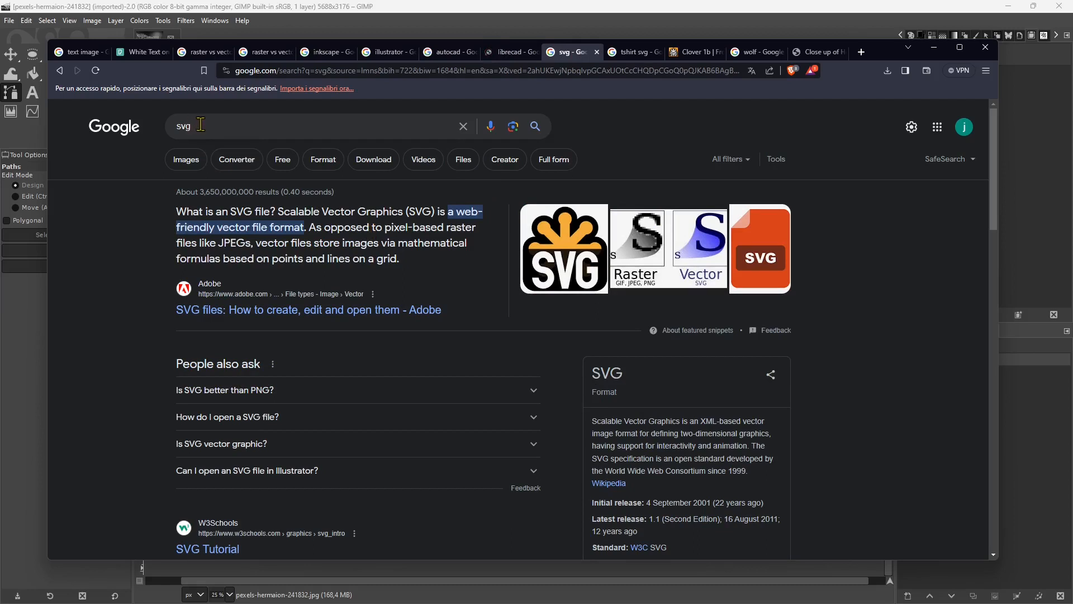
drag(200, 125, 175, 130)
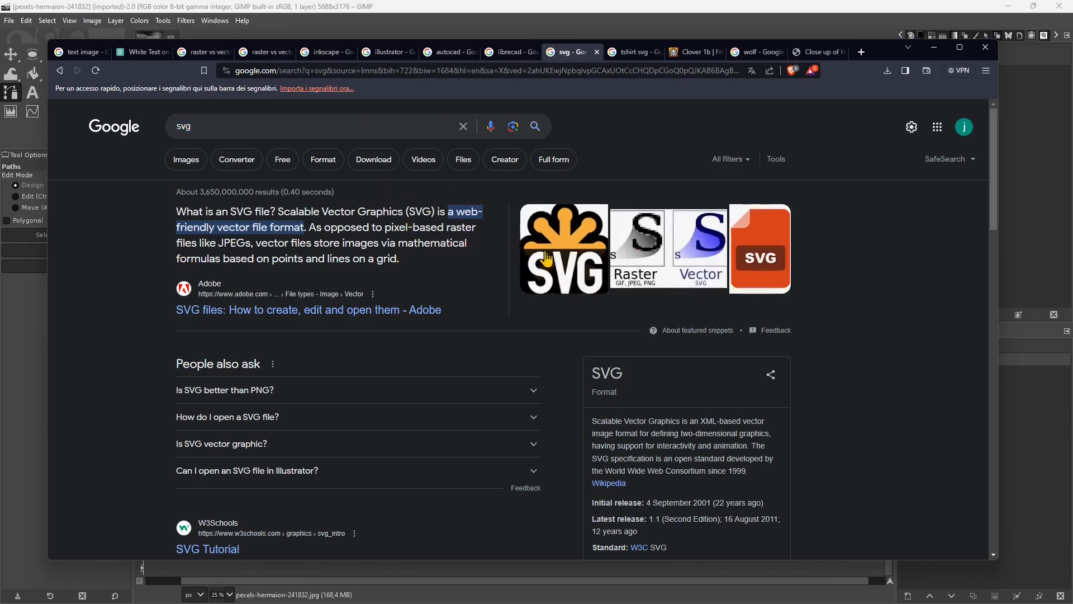
click(628, 56)
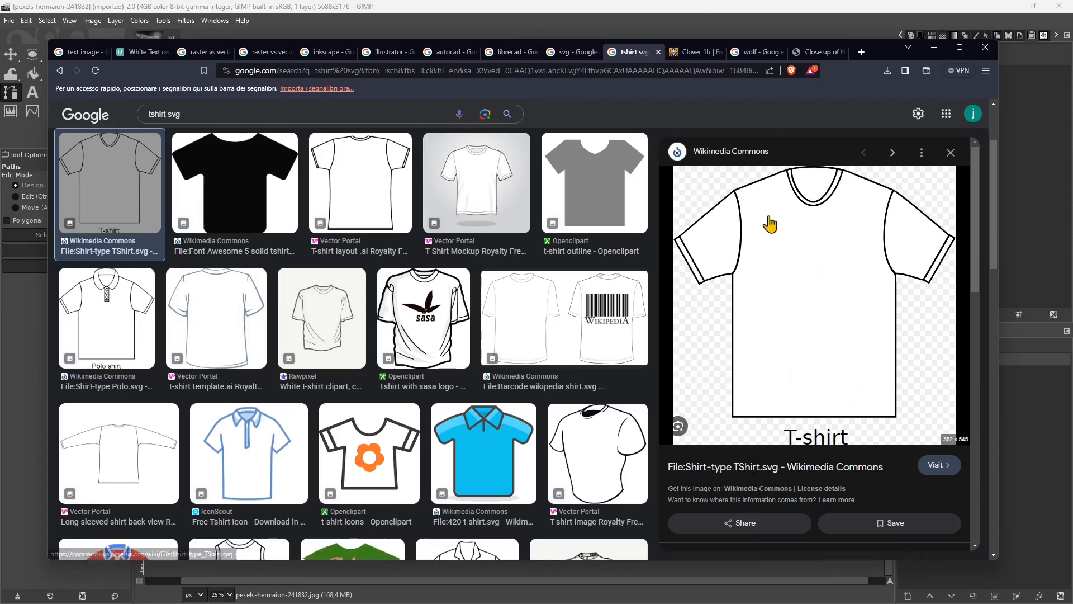
Step: Trace the Clover 1b page back through the freesvg.org gallery to the "free svg" search results, and return to the clover page
click(694, 53)
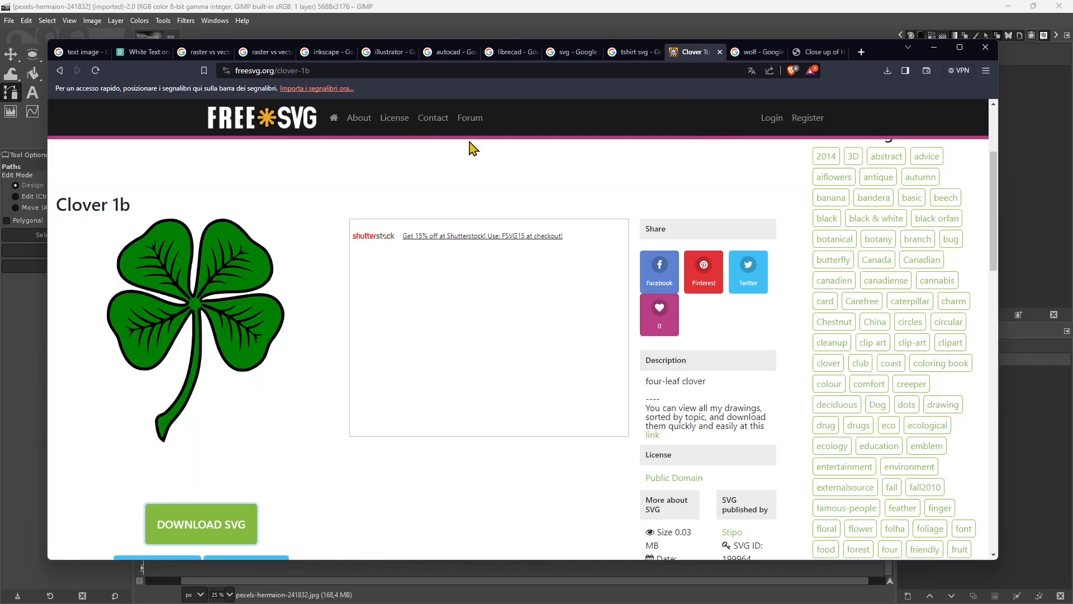
click(60, 71)
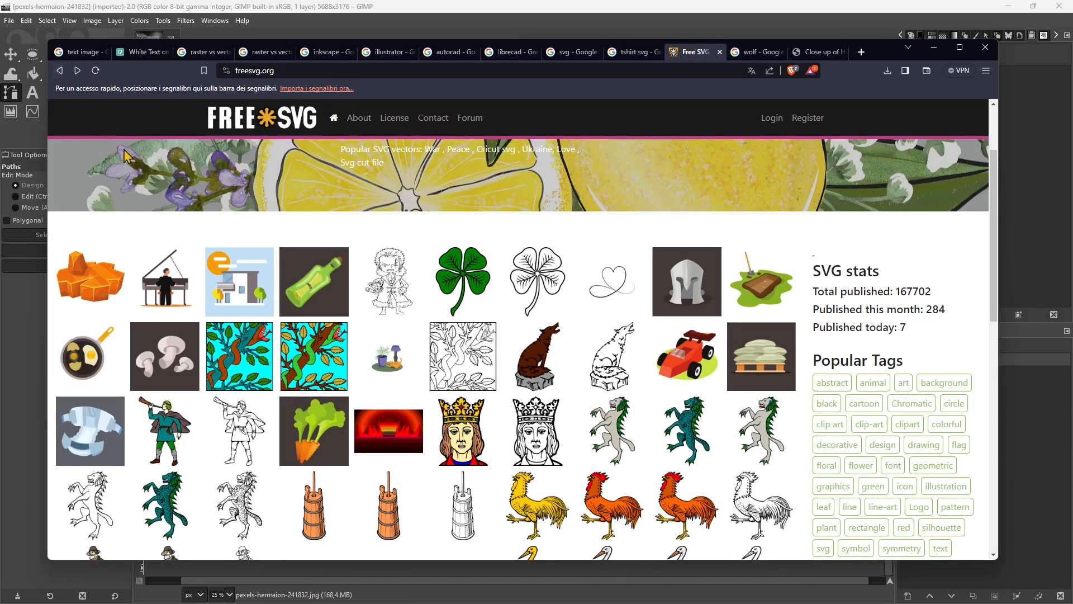
click(60, 71)
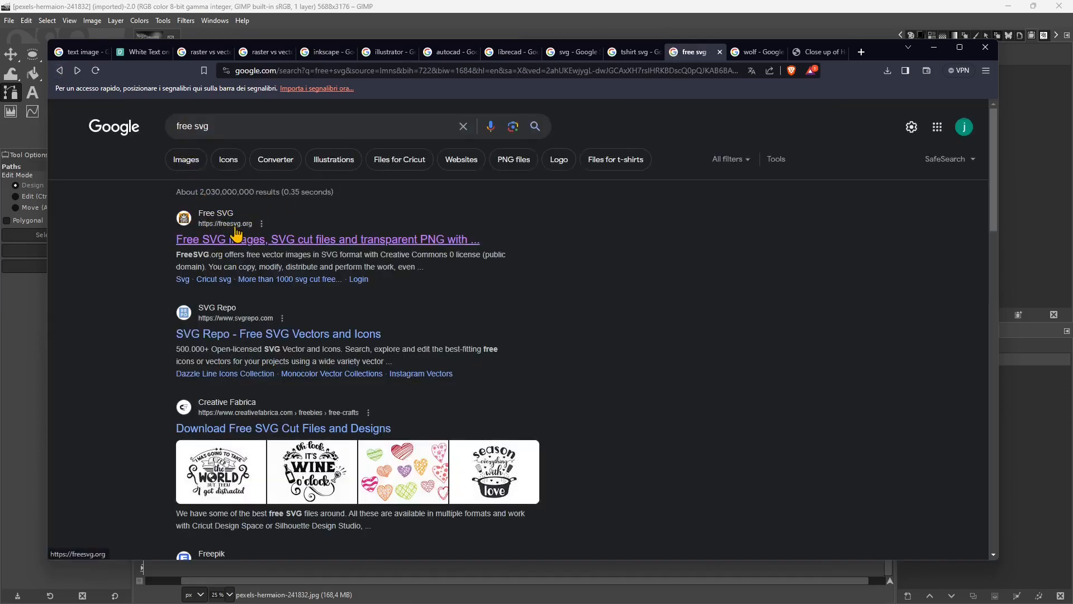
click(275, 242)
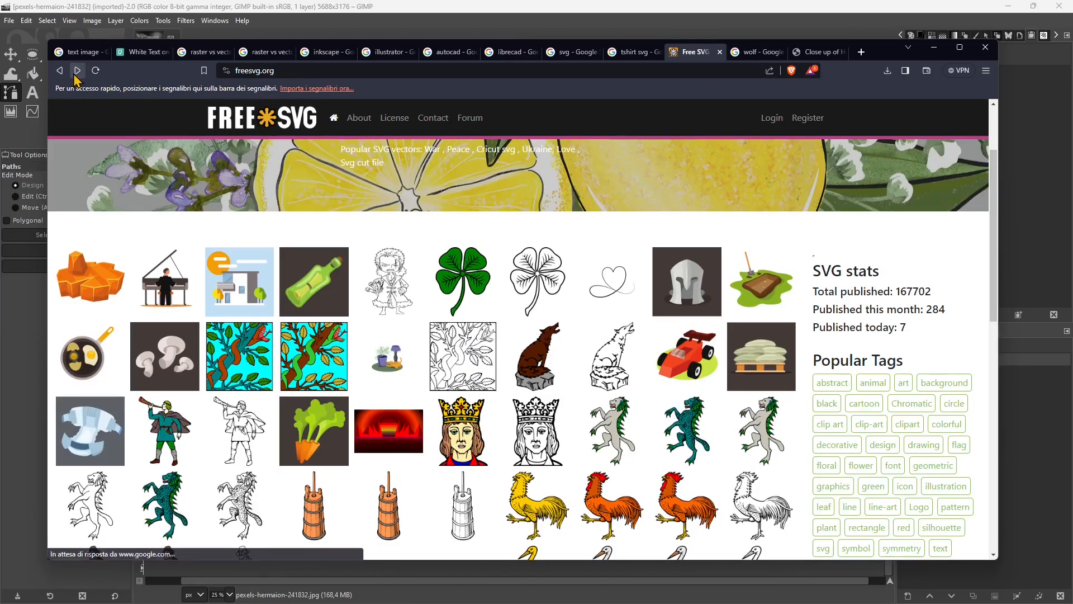
click(77, 72)
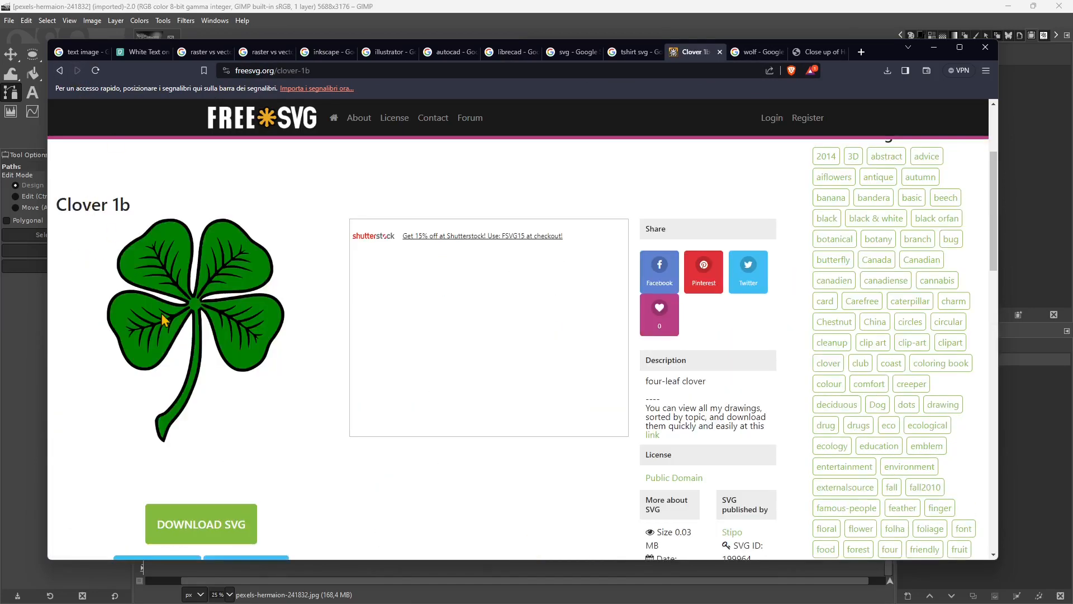
Step: Start downloading the Clover 1b drawing as an SVG file and cancel the save
scroll(190, 364, down, 2)
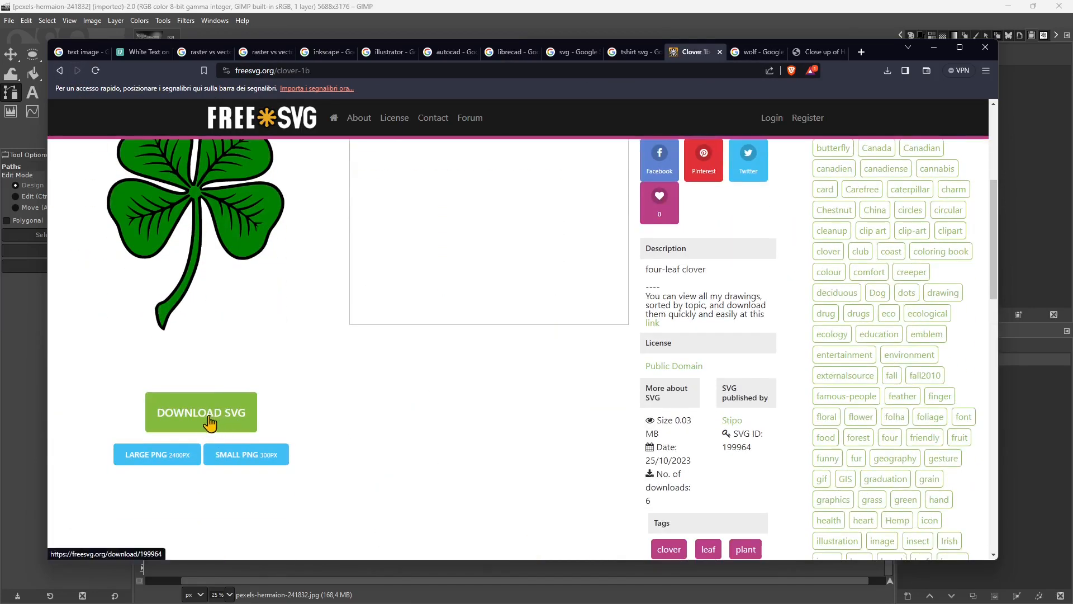
scroll(227, 422, down, 1)
click(210, 359)
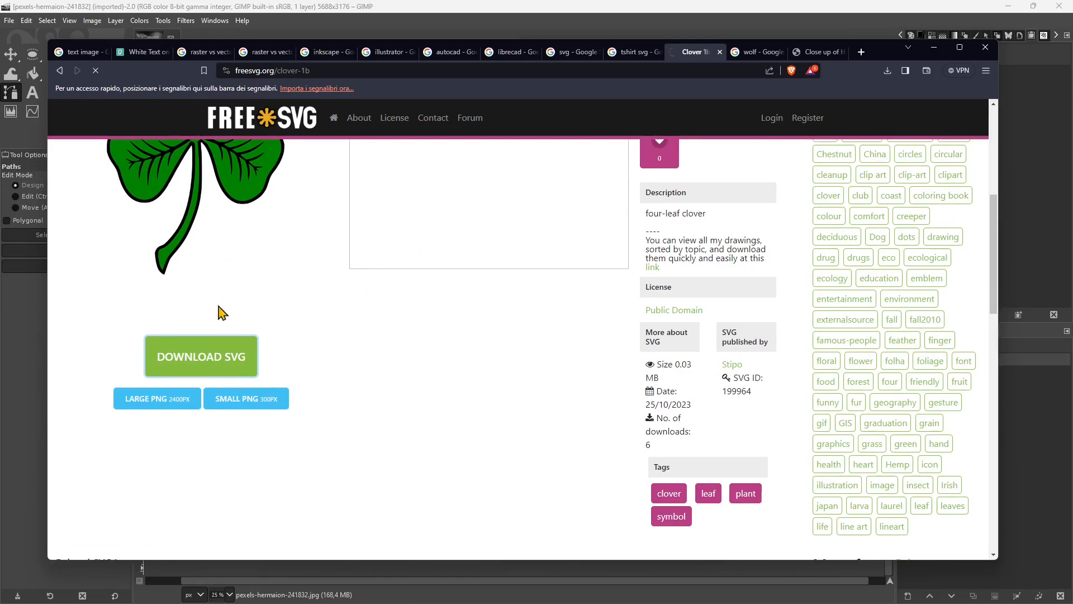
scroll(235, 385, up, 2)
scroll(297, 391, down, 5)
scroll(658, 375, up, 2)
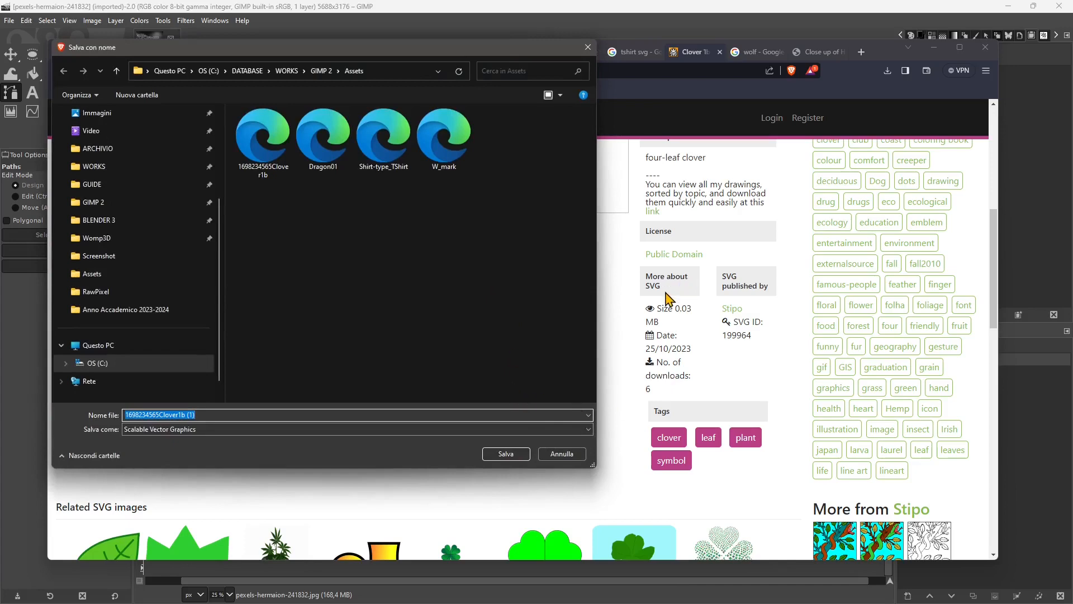
click(587, 47)
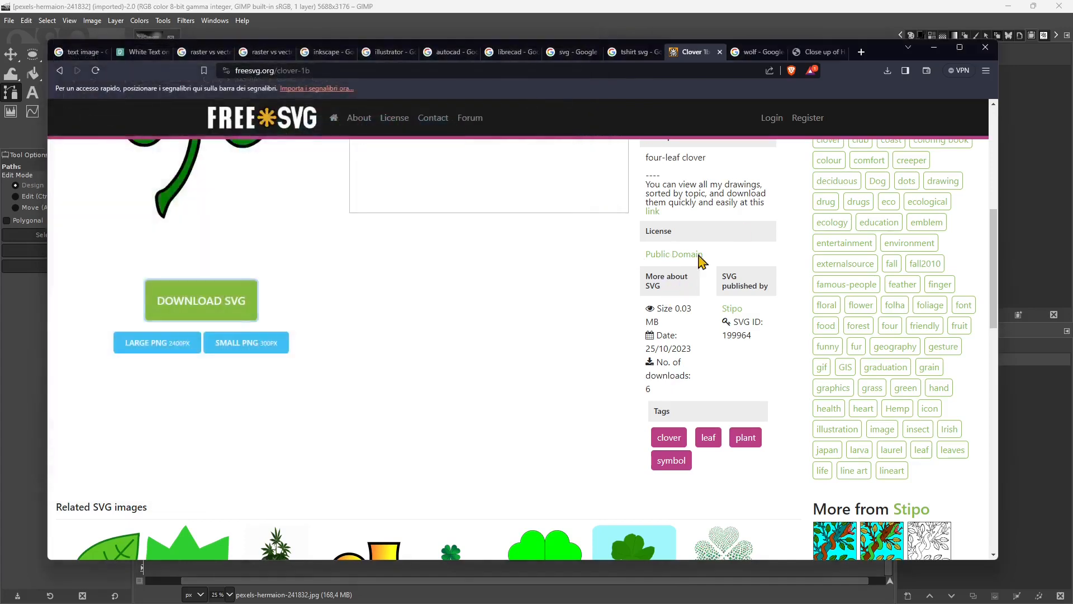
scroll(615, 347, up, 6)
Step: Review the "wolf" image results filtered by Creative Commons licenses and the howling wolf preview
click(754, 51)
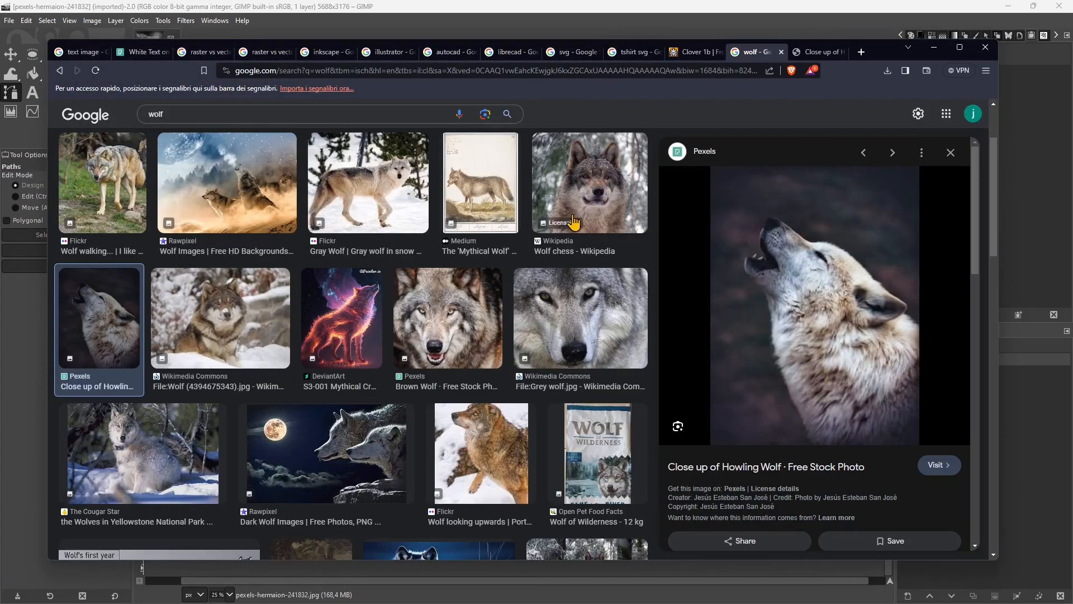
scroll(470, 229, up, 3)
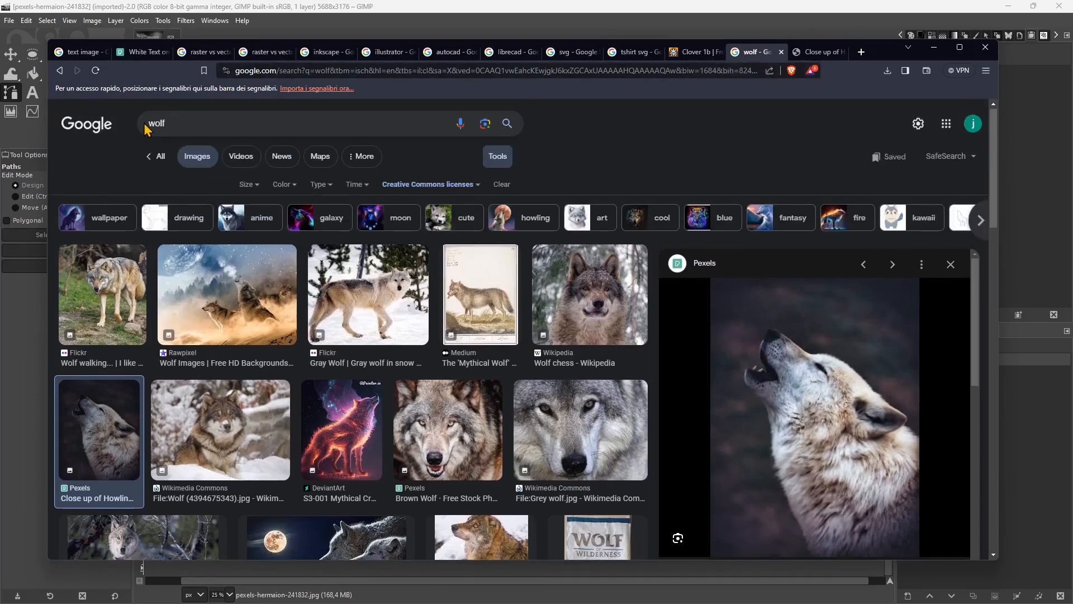
scroll(794, 344, down, 1)
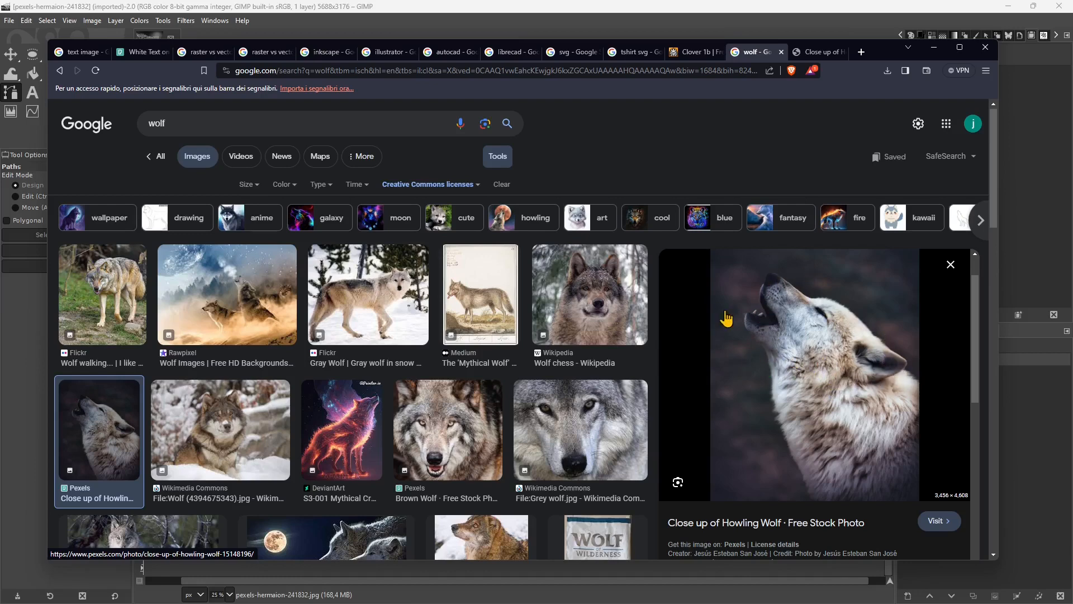
scroll(844, 372, up, 2)
scroll(843, 373, up, 2)
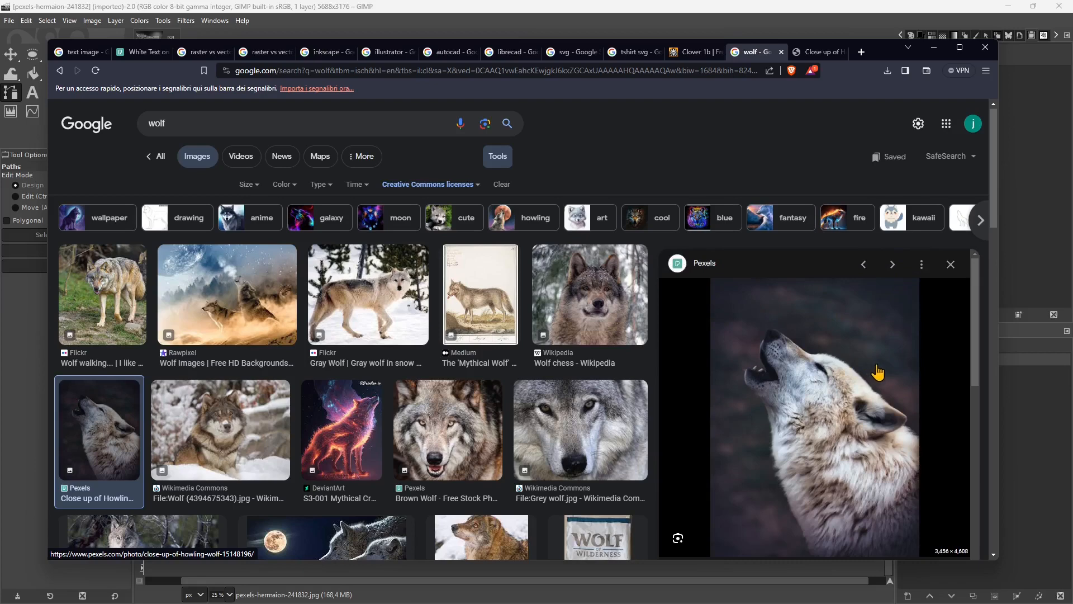
Step: Examine the howling wolf photo's Pexels page, including its free-to-use license information and download option
click(816, 53)
click(755, 272)
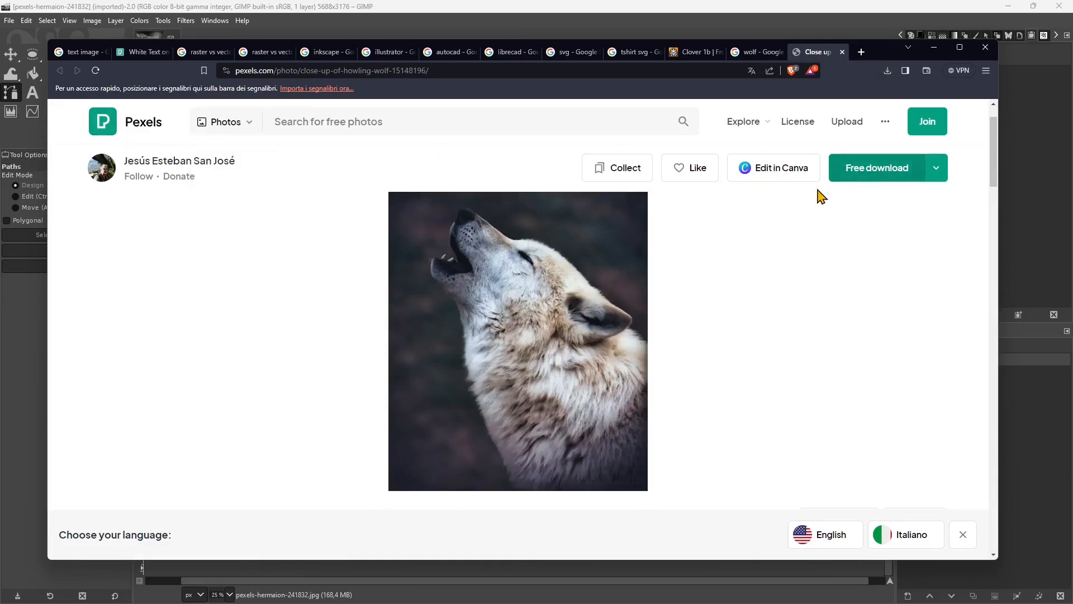
scroll(638, 288, down, 2)
scroll(637, 288, down, 3)
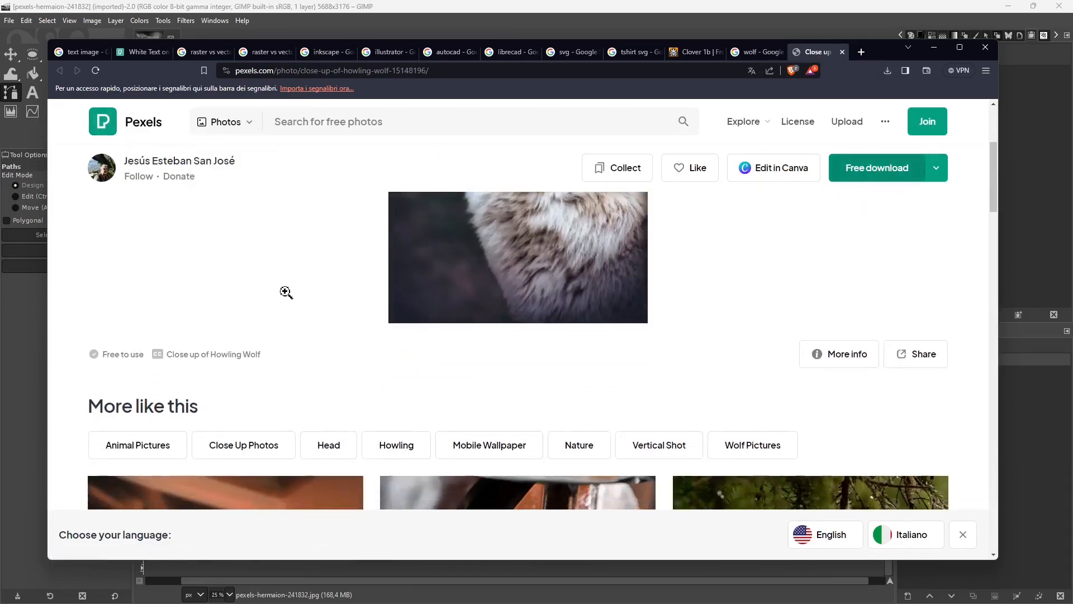
scroll(132, 347, up, 1)
scroll(433, 309, up, 4)
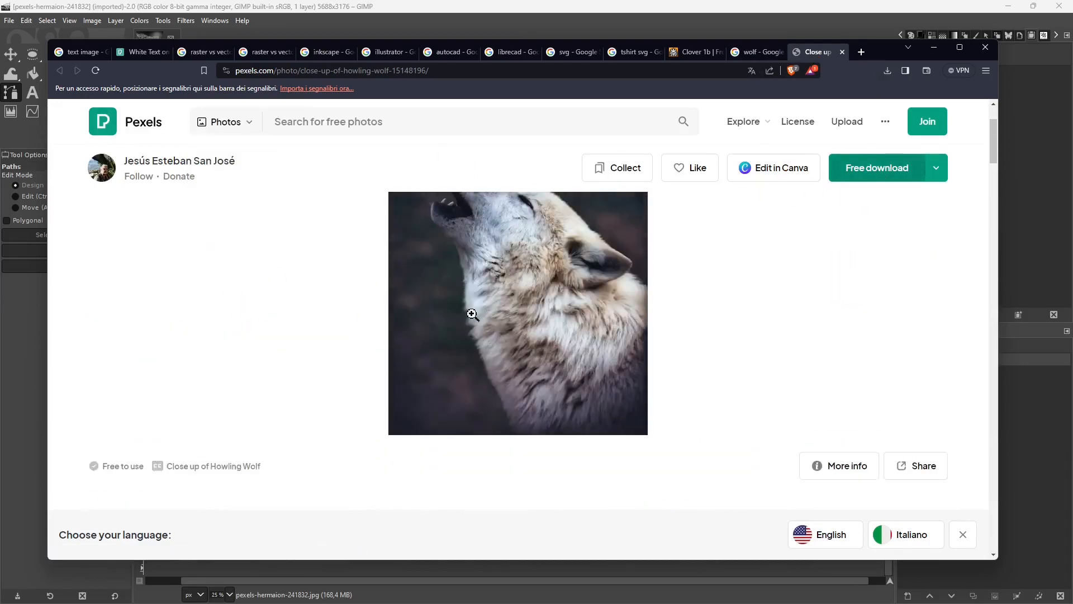
scroll(385, 333, down, 2)
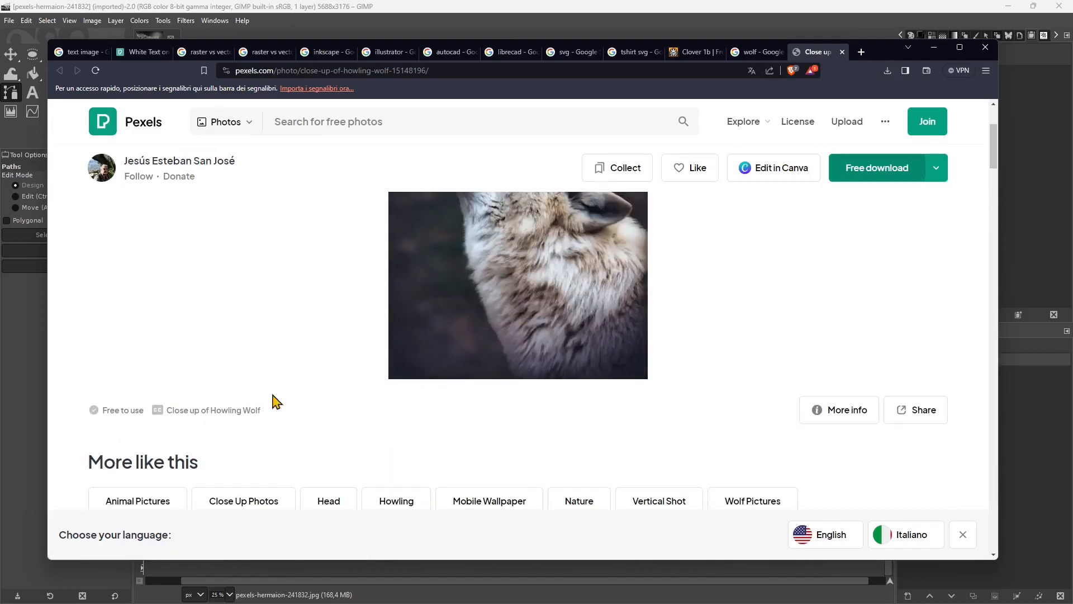
scroll(708, 391, up, 2)
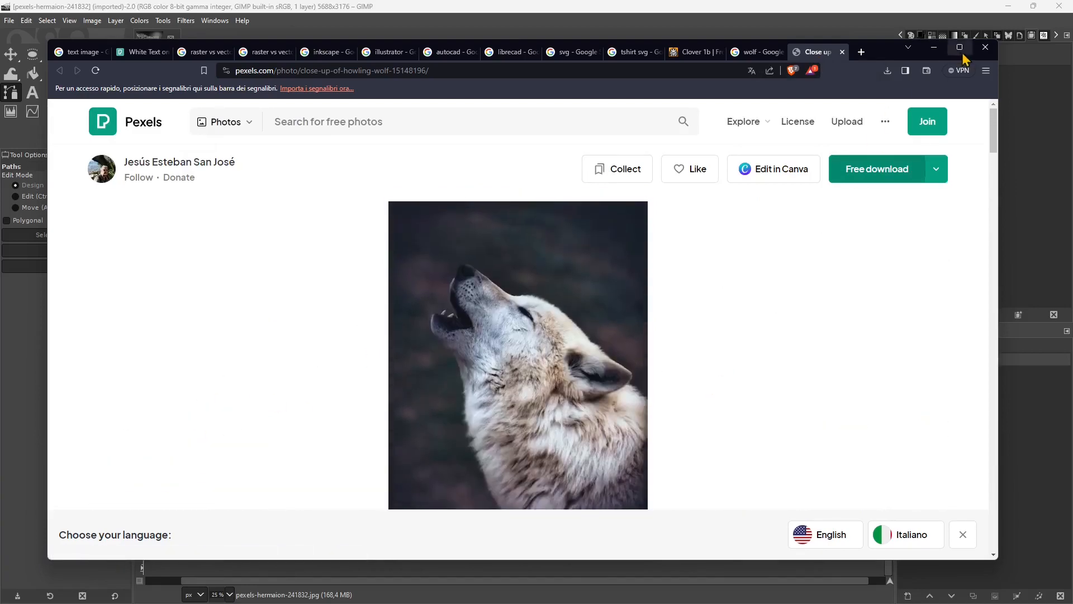
Step: Switch back to GIMP and draw a wide text box over the upper middle of the word-wall photo with the Text tool
click(934, 47)
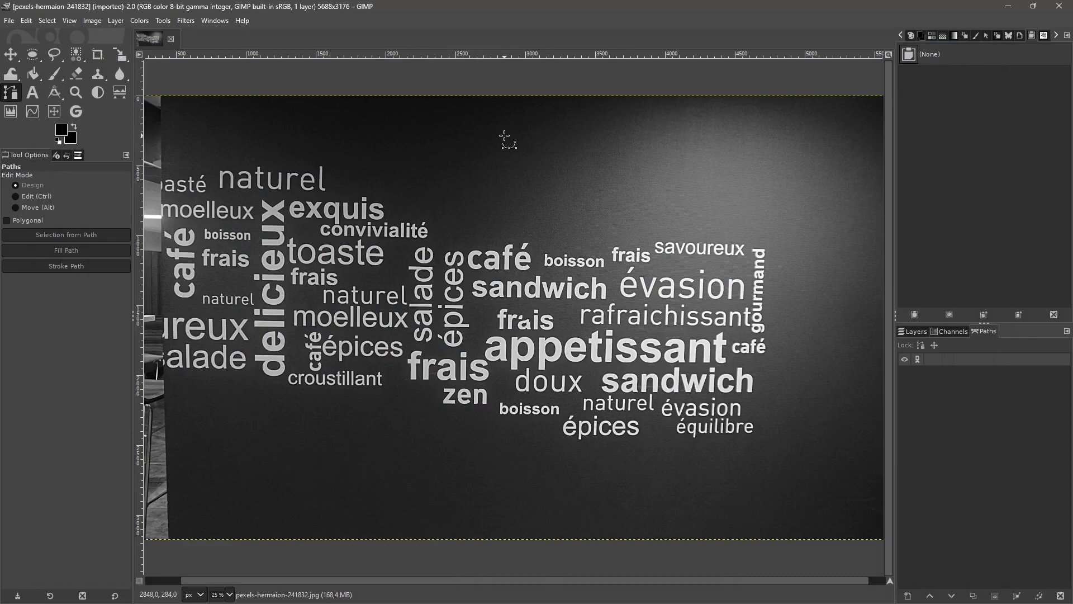
click(33, 95)
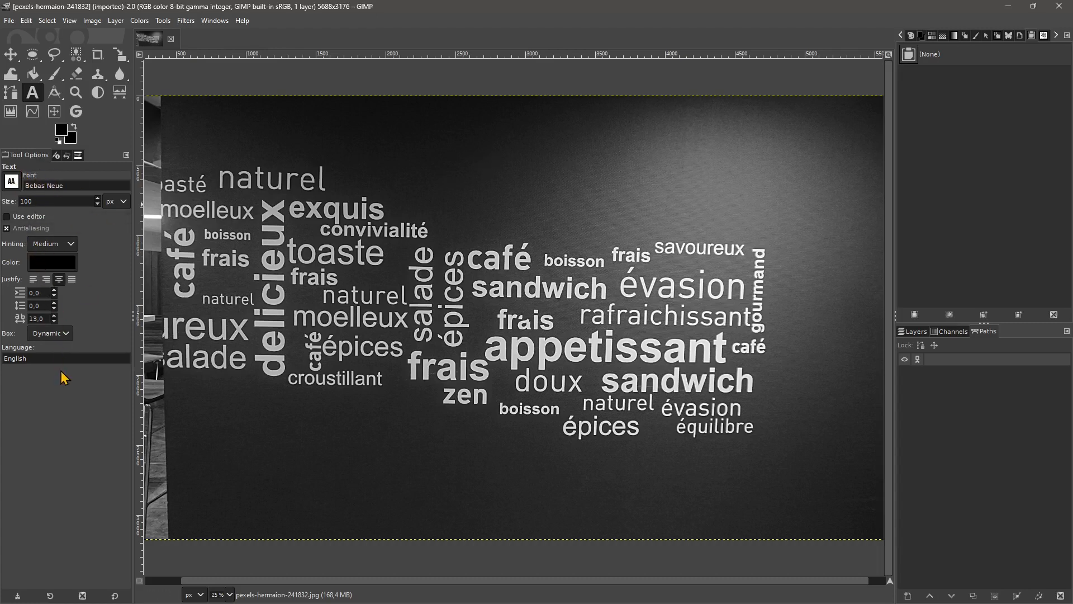
drag(433, 133, 727, 214)
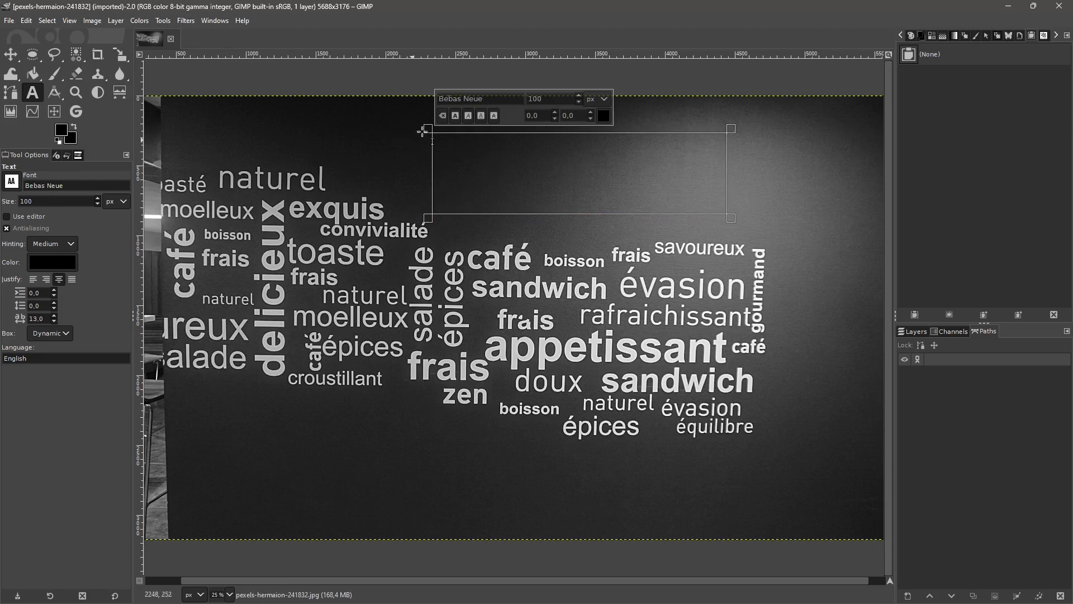
drag(381, 146, 644, 230)
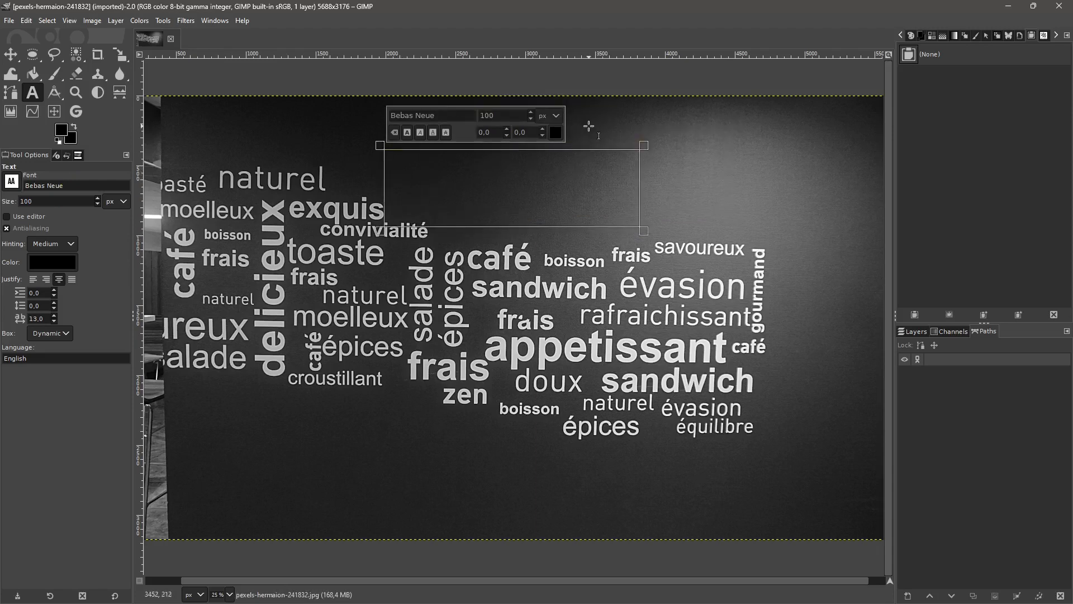
drag(589, 127, 610, 224)
drag(450, 128, 745, 311)
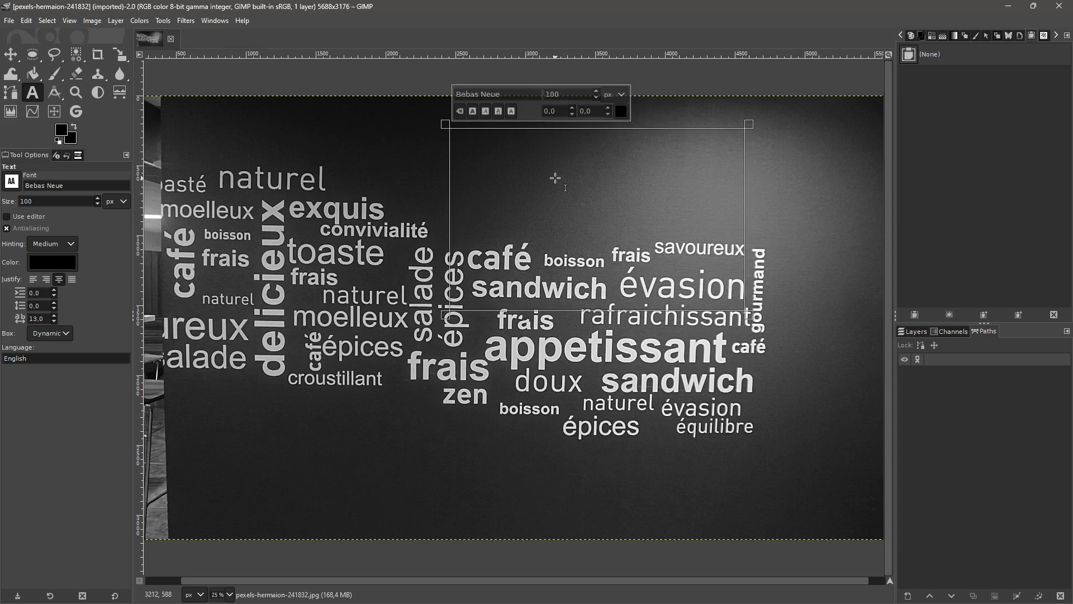
Step: Enter "RASTER TEXT" in the text box in the Bebas Neue font at a size of 300 px
text(RAS)
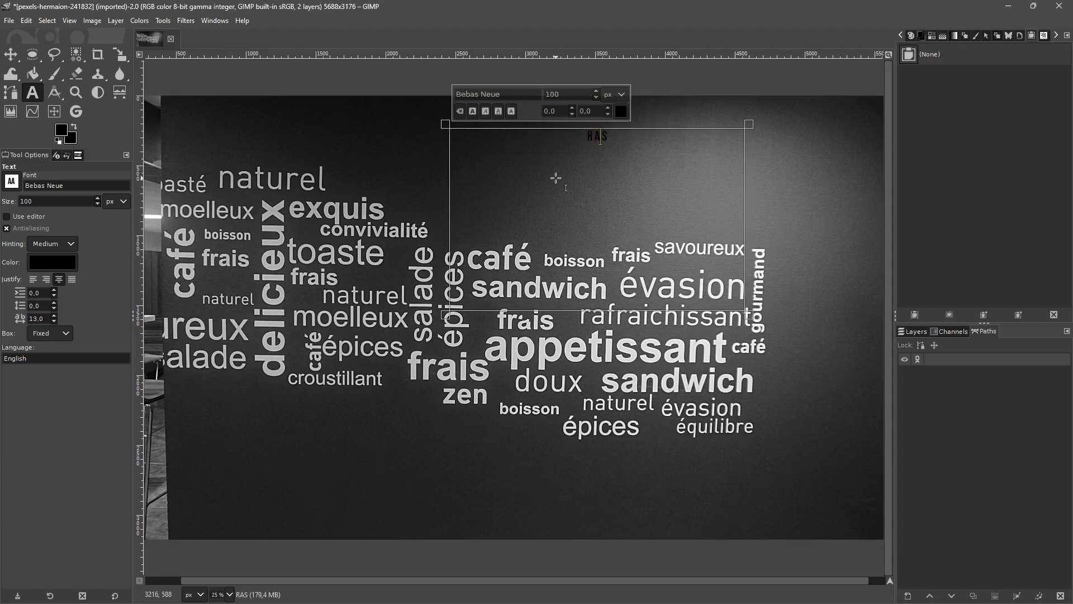
click(621, 115)
click(725, 32)
key(Return)
click(604, 161)
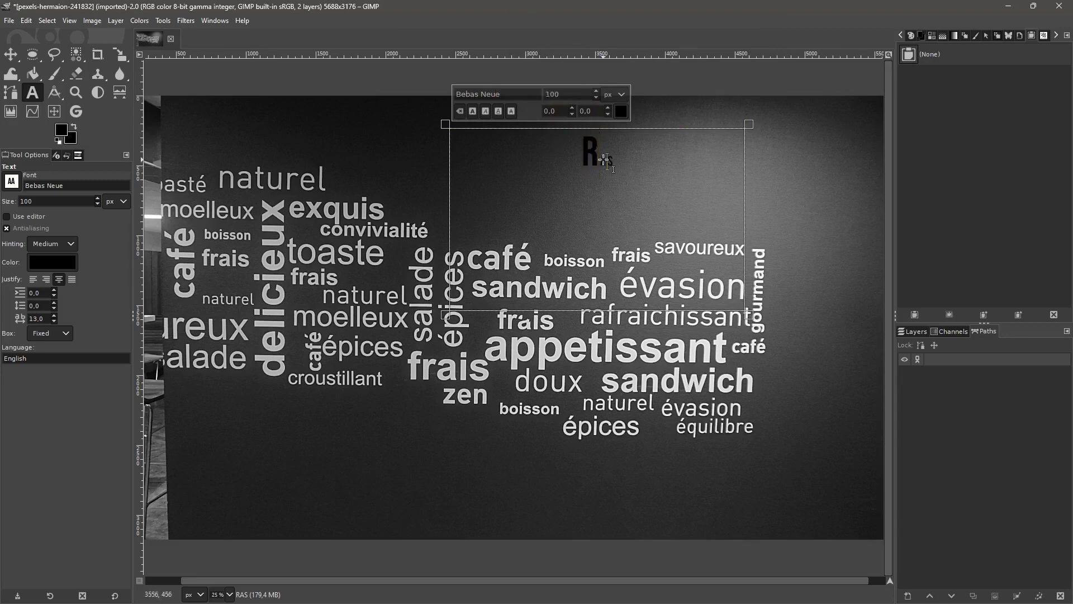
text(AS)
drag(613, 162, 599, 163)
key(BackSpace)
text(A)
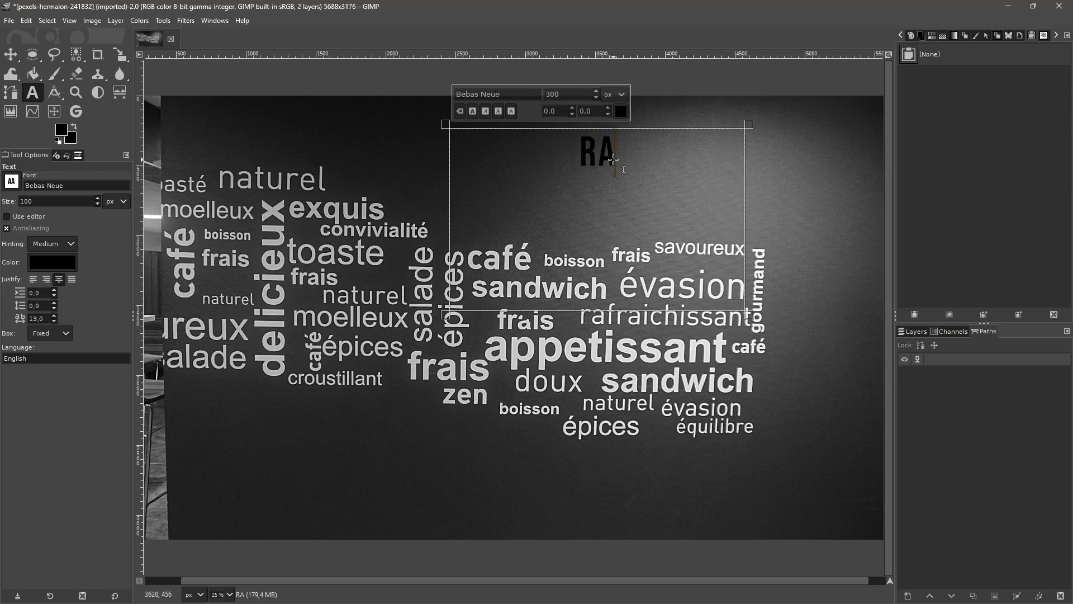
text(STER TEXT)
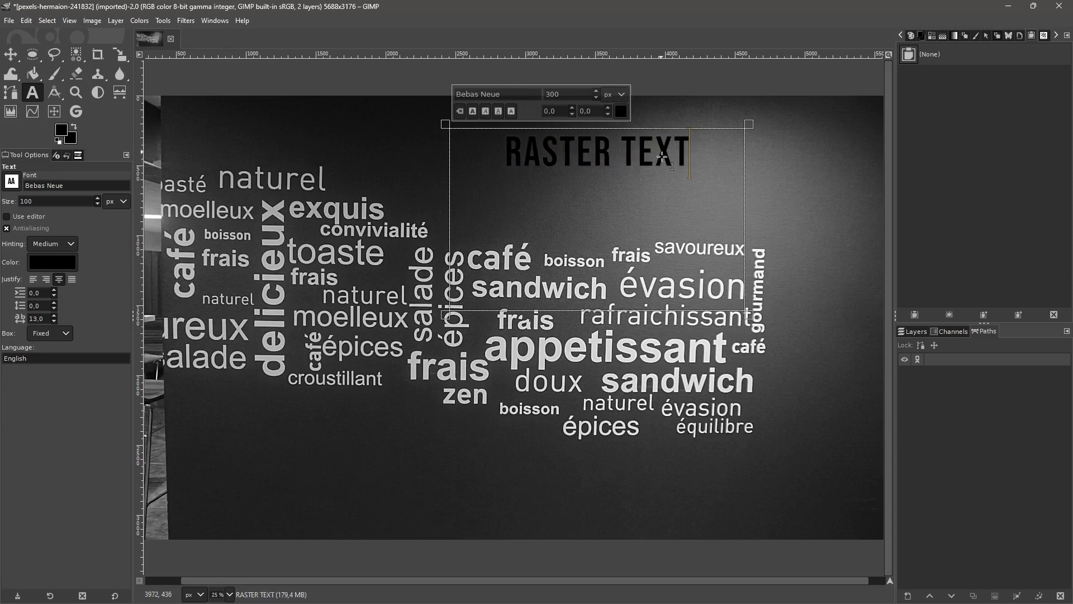
Step: Change the color of the word "RASTER" from black to a medium gray by raising its lightness
double_click(558, 151)
click(551, 156)
drag(563, 152, 502, 161)
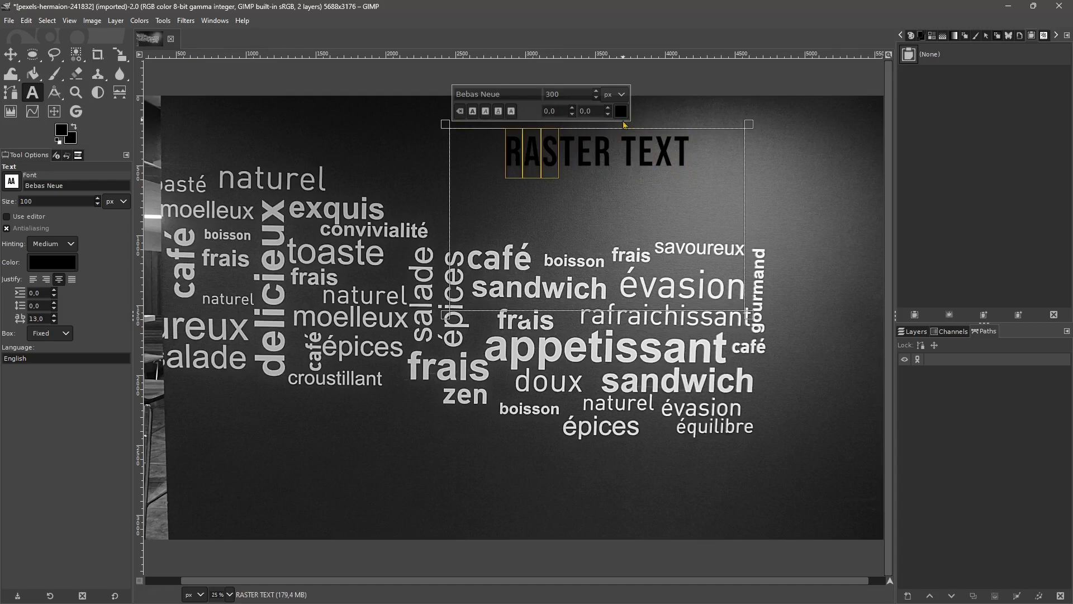
click(586, 151)
drag(605, 152, 505, 160)
click(621, 110)
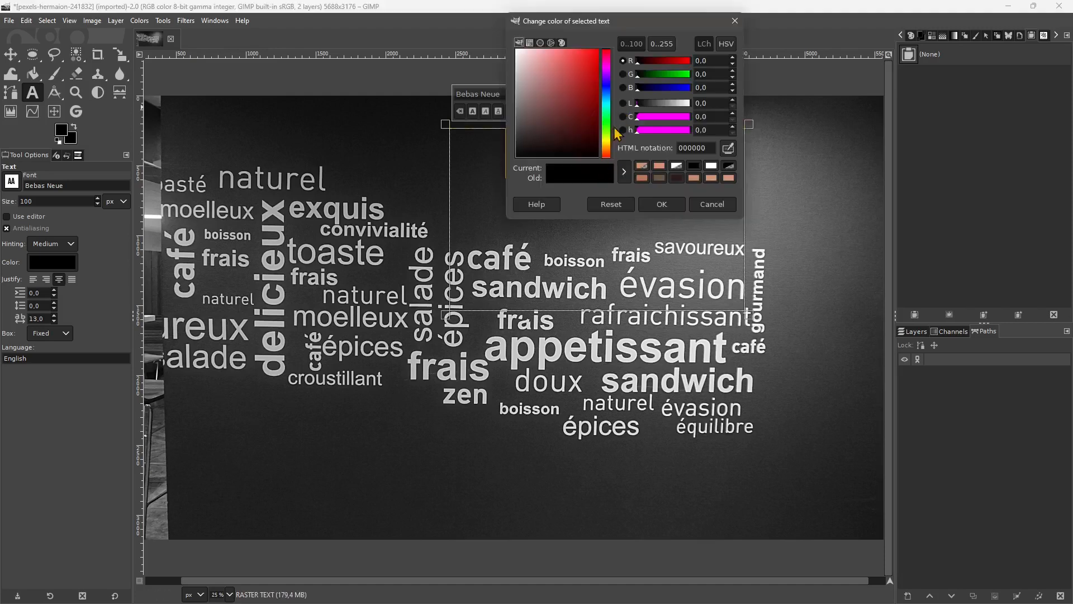
click(659, 106)
click(662, 204)
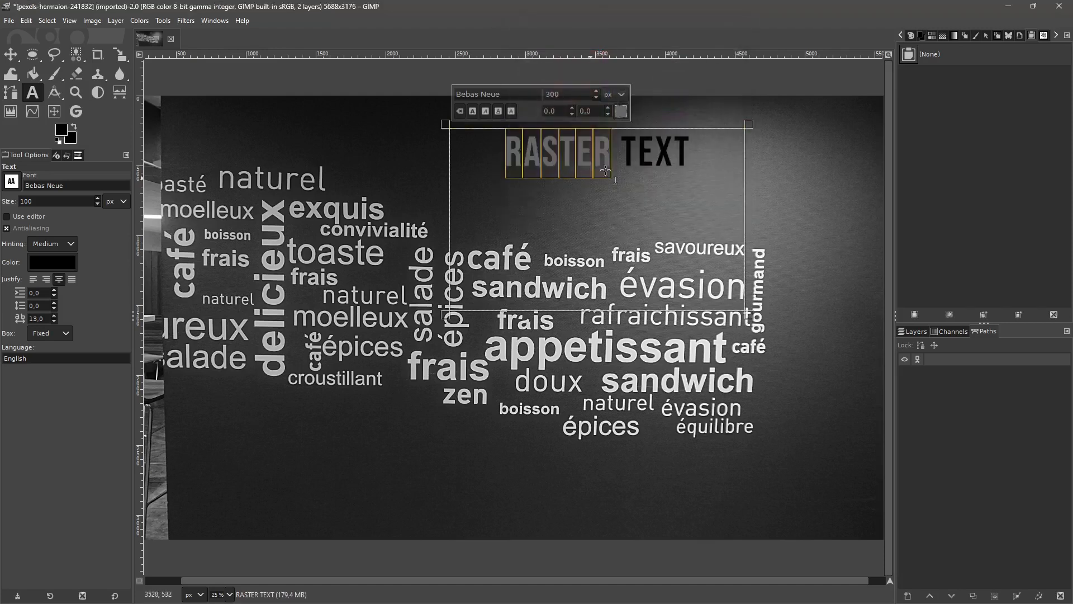
Step: Try a tighter kerning on the word "RASTER" and settle on a wider kerning that spreads its letters apart
double_click(663, 162)
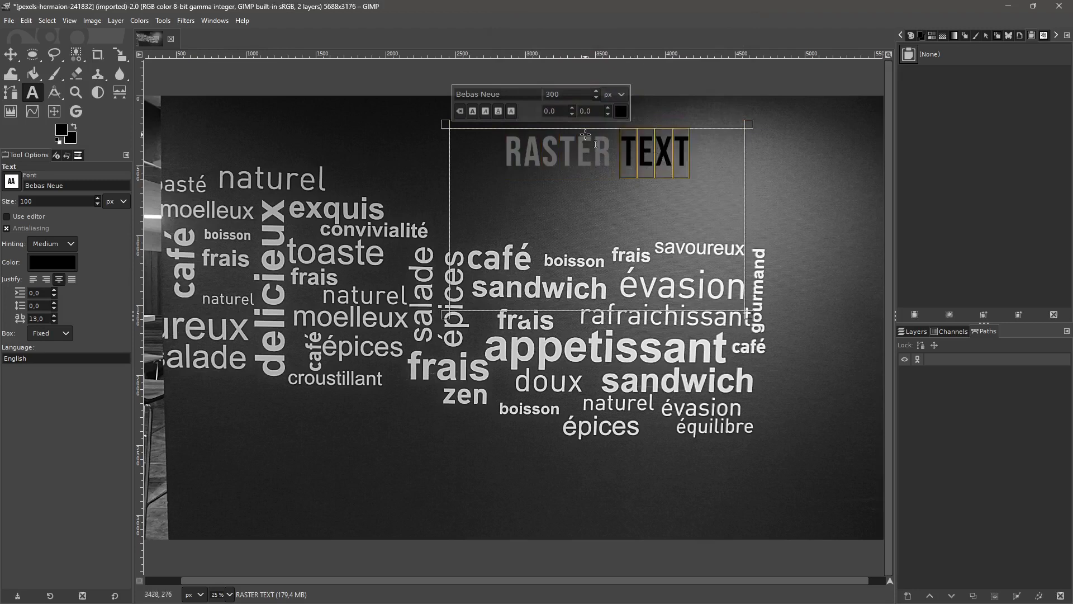
drag(619, 156, 508, 150)
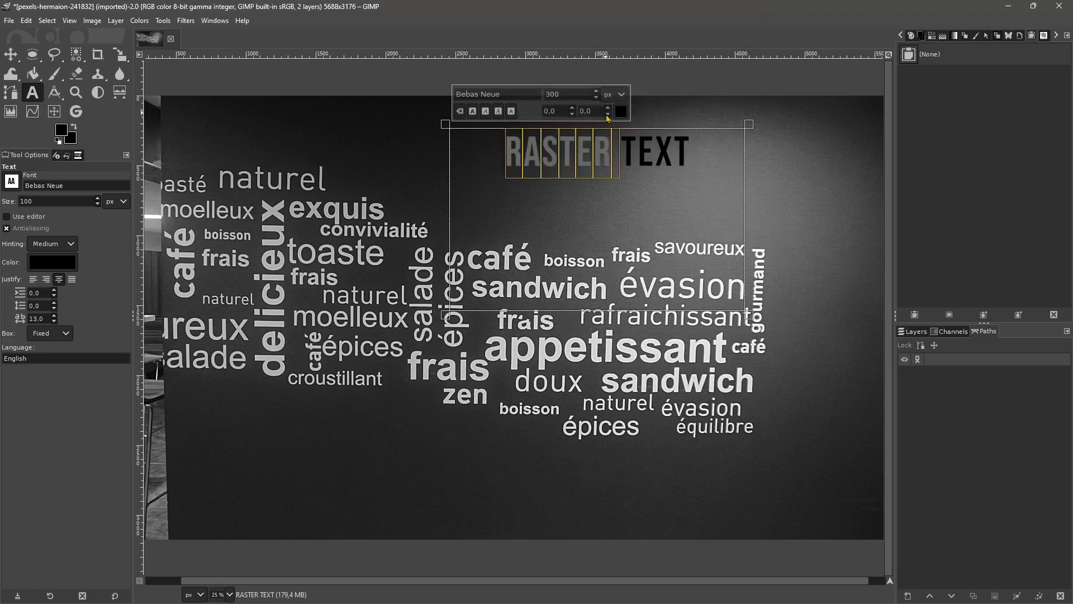
click(608, 114)
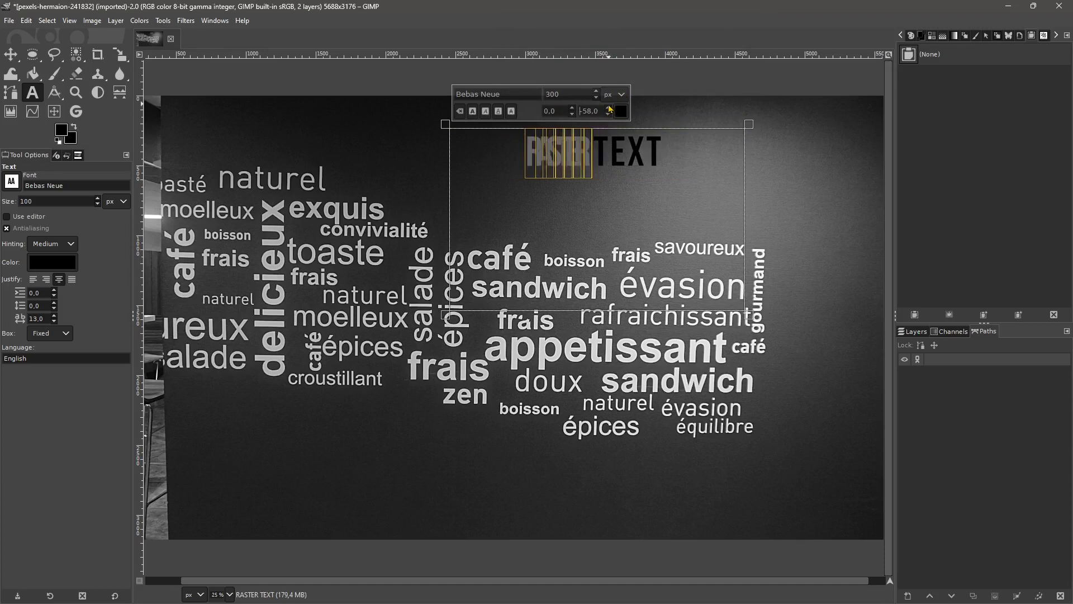
click(607, 108)
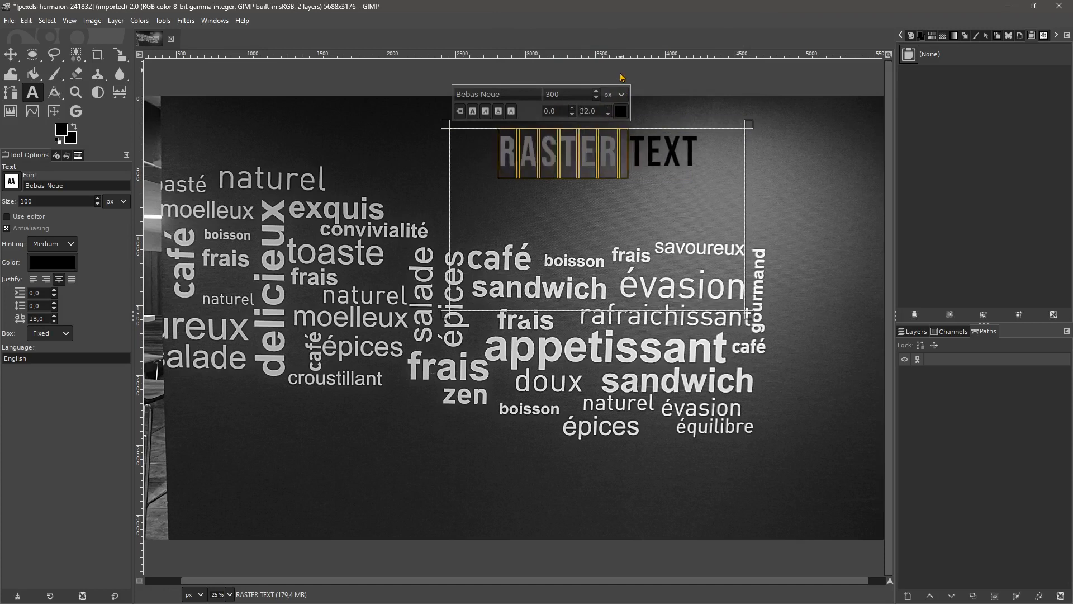
Step: Add a second line reading "DFADFSAFDFA" and set both lines to a baseline of 123.0 and a kerning of 44.0
click(655, 165)
click(713, 165)
key(Return)
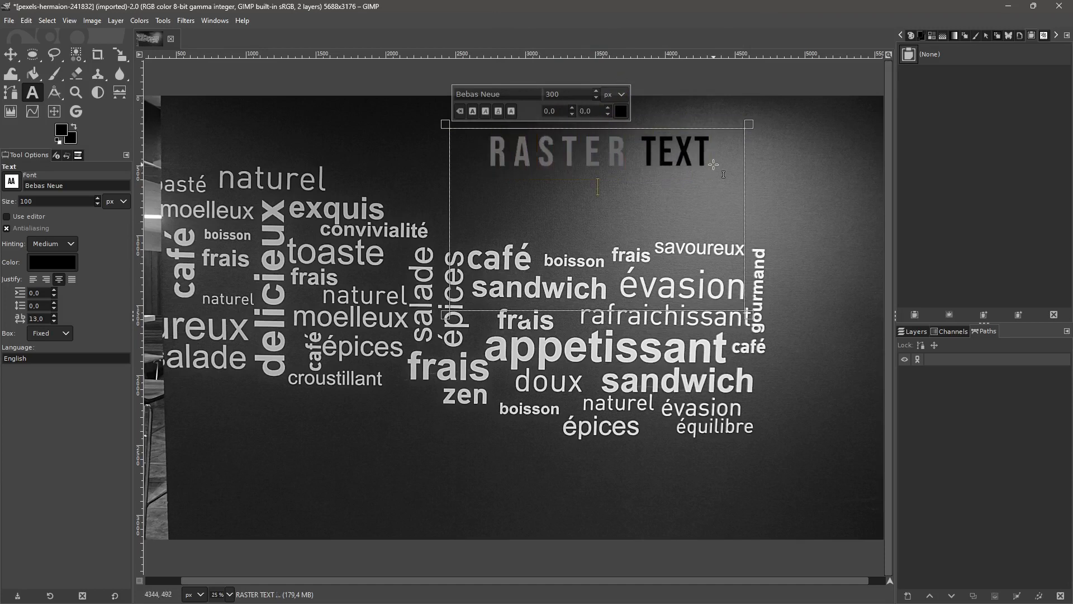
text(DFADFSAFDFA)
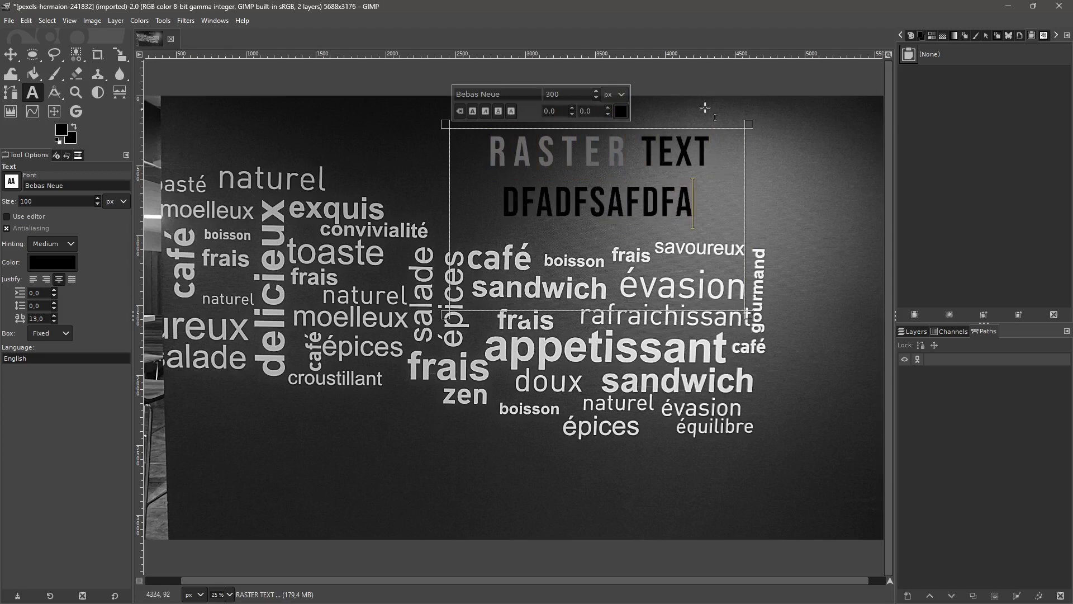
drag(692, 205, 493, 156)
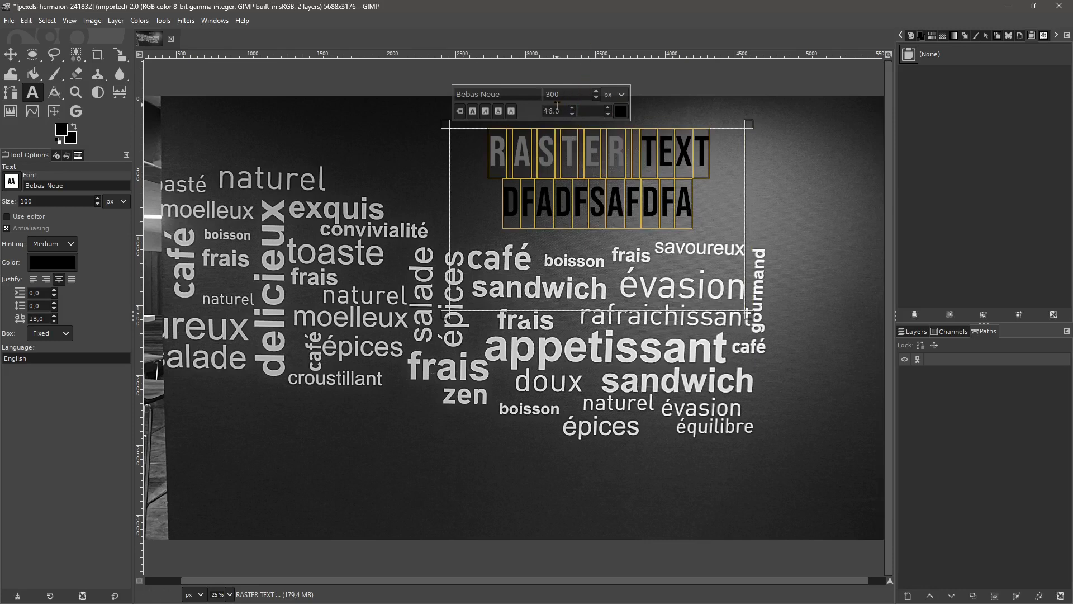
drag(603, 19, 637, 218)
Step: Clear all styling from the second text line "DFADFSAFDFA" and set its size to 300 px
double_click(590, 202)
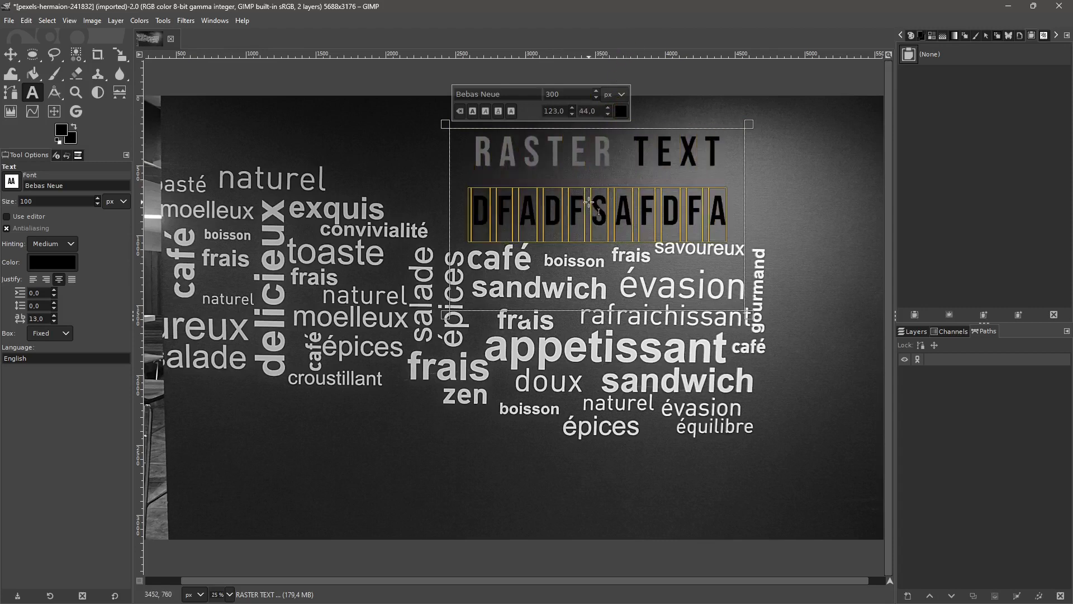
click(461, 113)
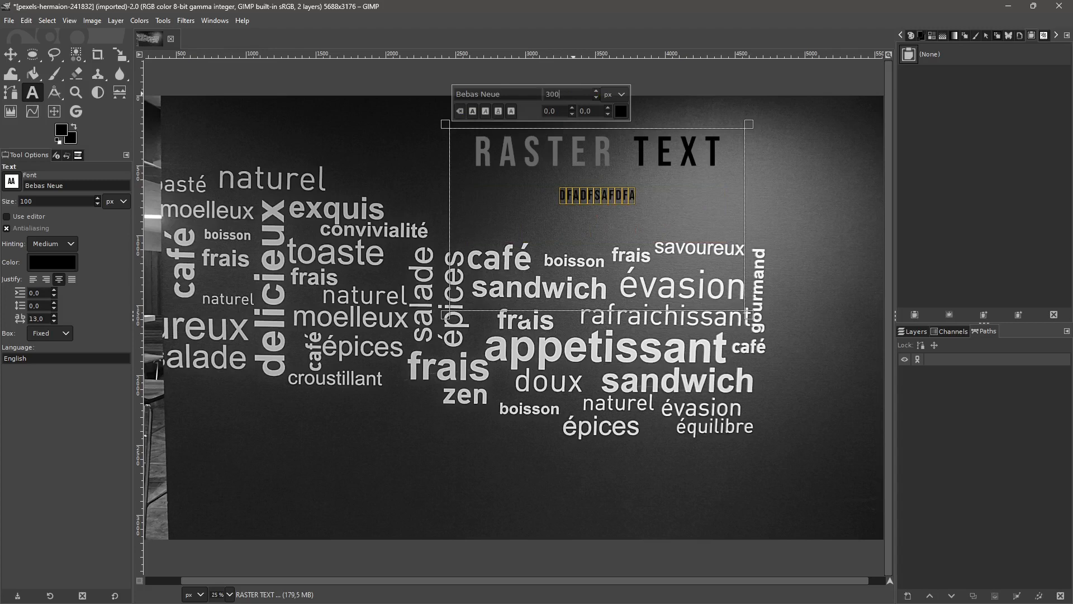
key(Return)
Step: Try bold, italic, underline and strikethrough on the second text line, and remove all four styles again
click(473, 112)
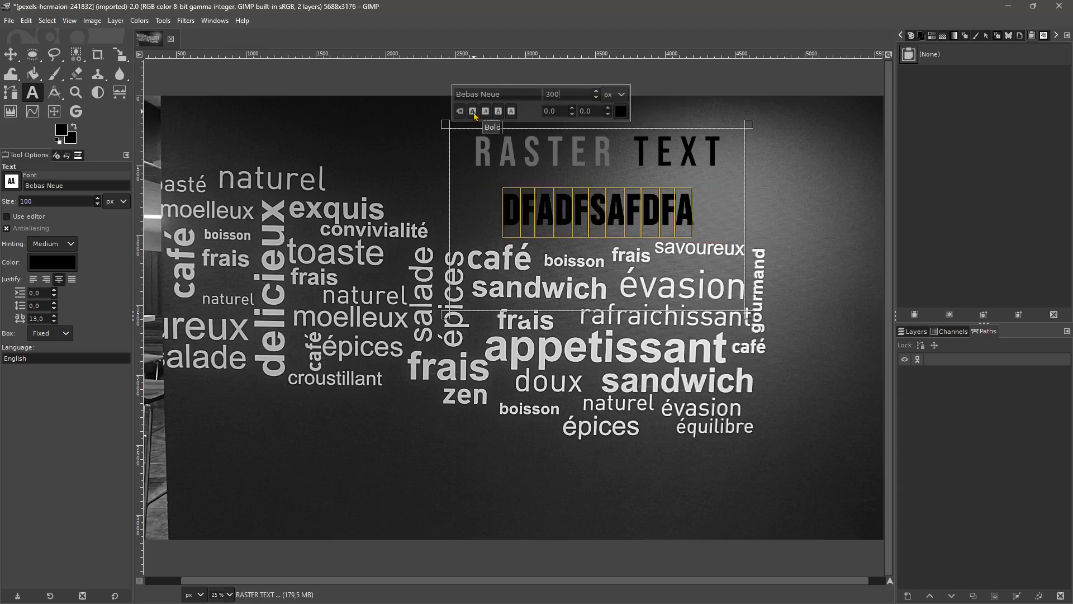
click(485, 111)
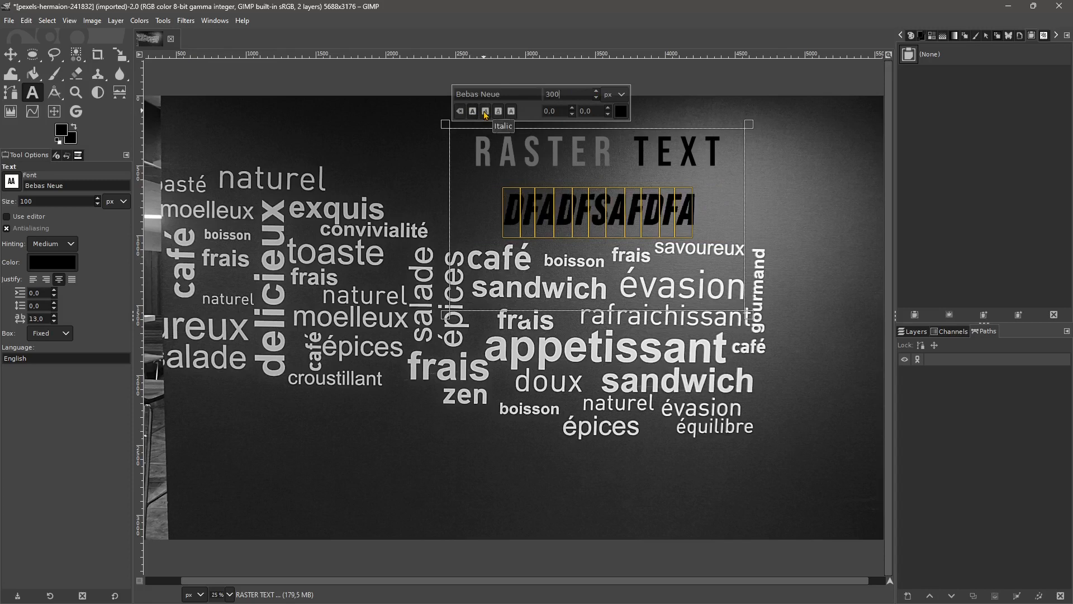
click(498, 111)
click(510, 114)
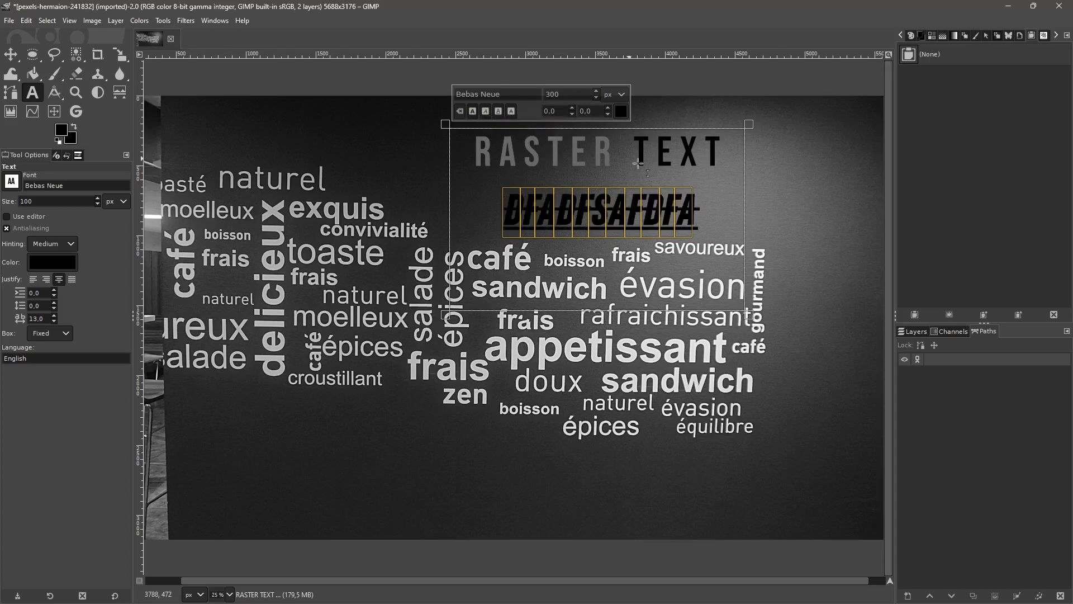
click(510, 111)
click(498, 112)
click(486, 111)
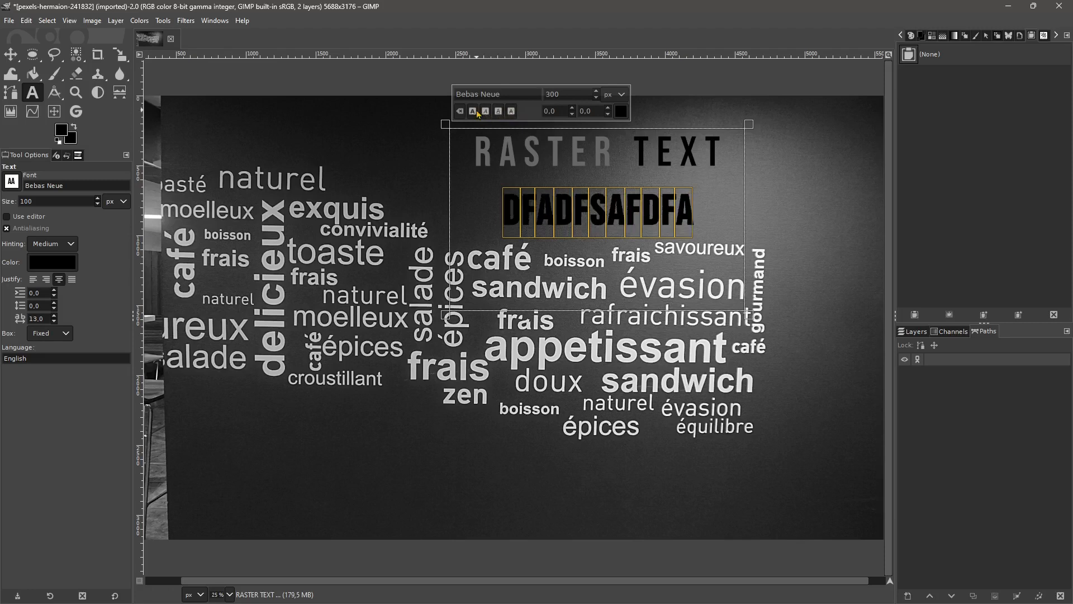
click(472, 111)
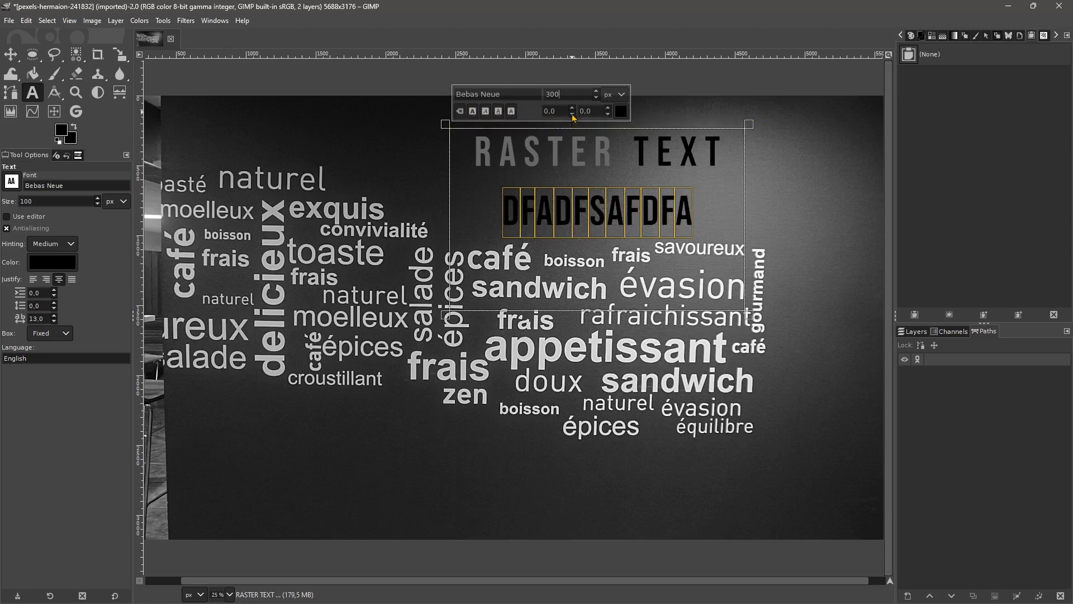
Step: Change the color of the second text line from black to purple
click(622, 112)
click(608, 74)
drag(585, 109, 578, 120)
click(655, 212)
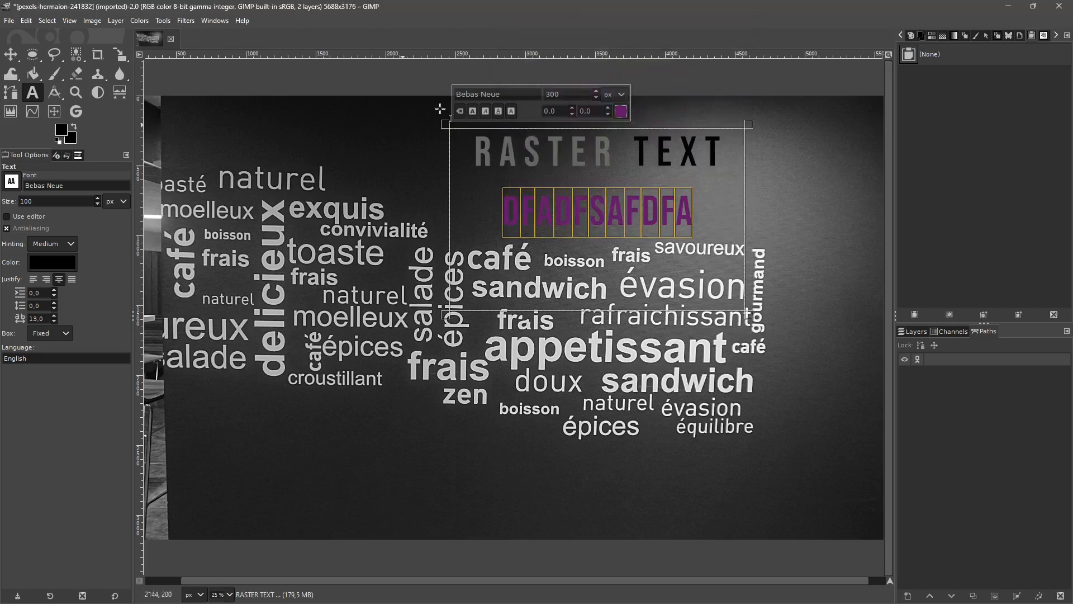
Step: Open the separate text editor and try its vertical text directions, including right to left with mixed orientation
click(31, 217)
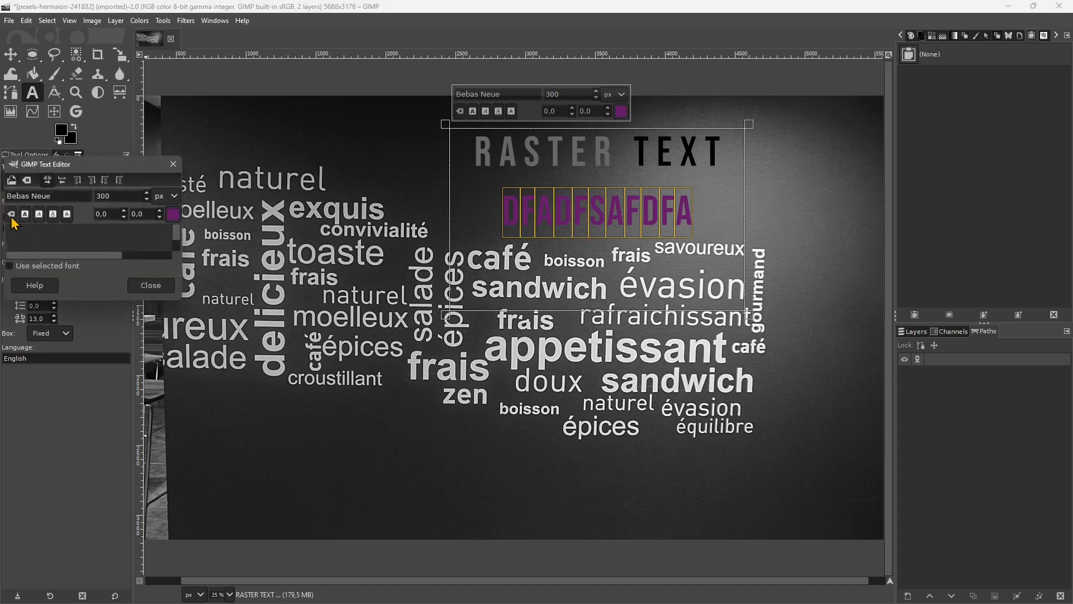
drag(124, 164, 311, 156)
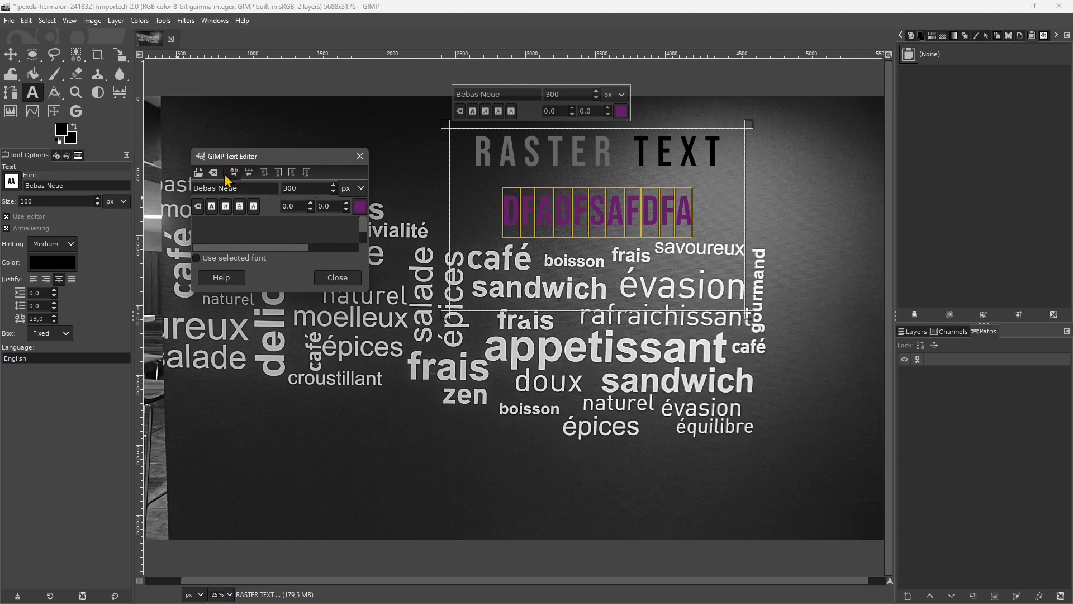
click(264, 172)
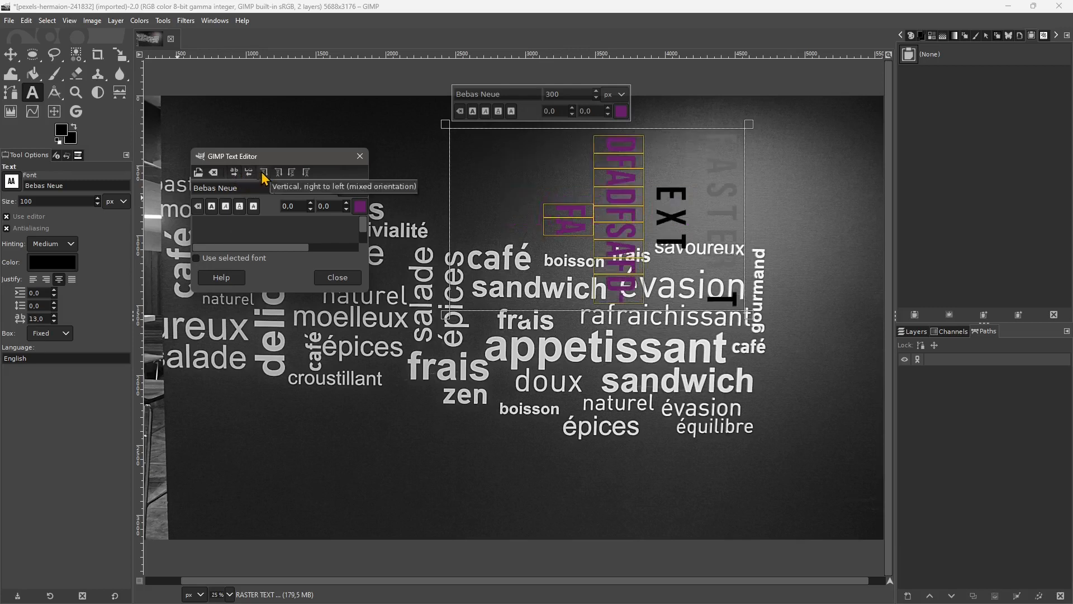
click(287, 174)
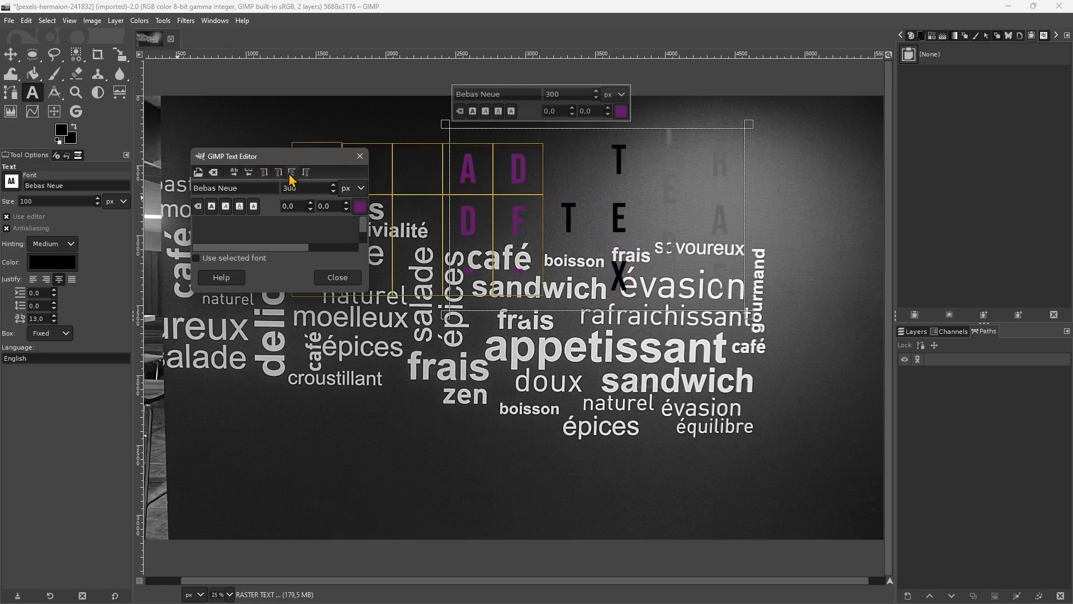
click(291, 173)
click(305, 173)
click(267, 173)
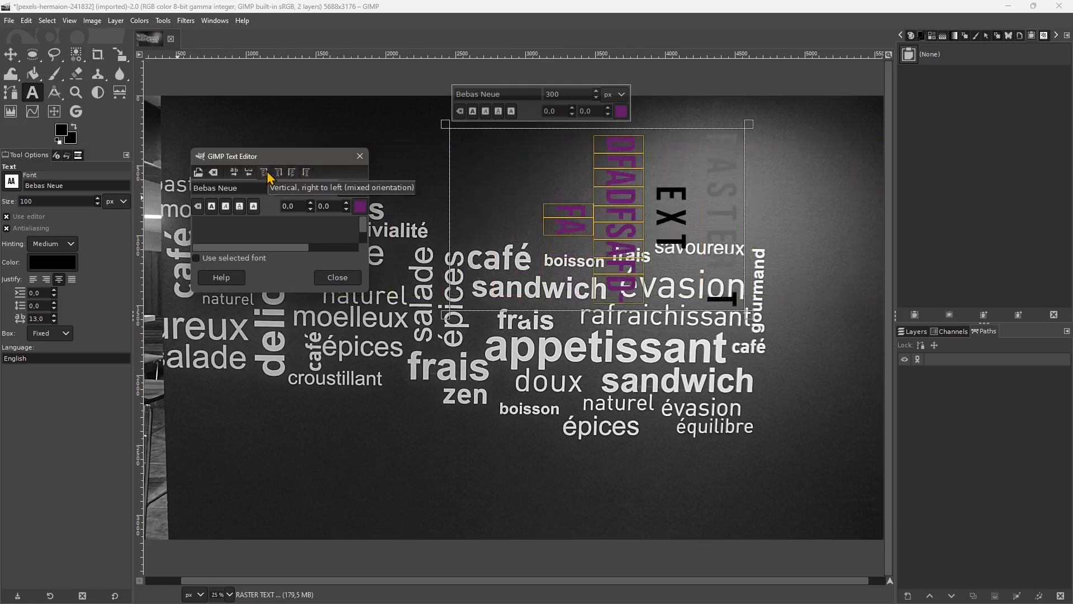
click(278, 172)
click(262, 173)
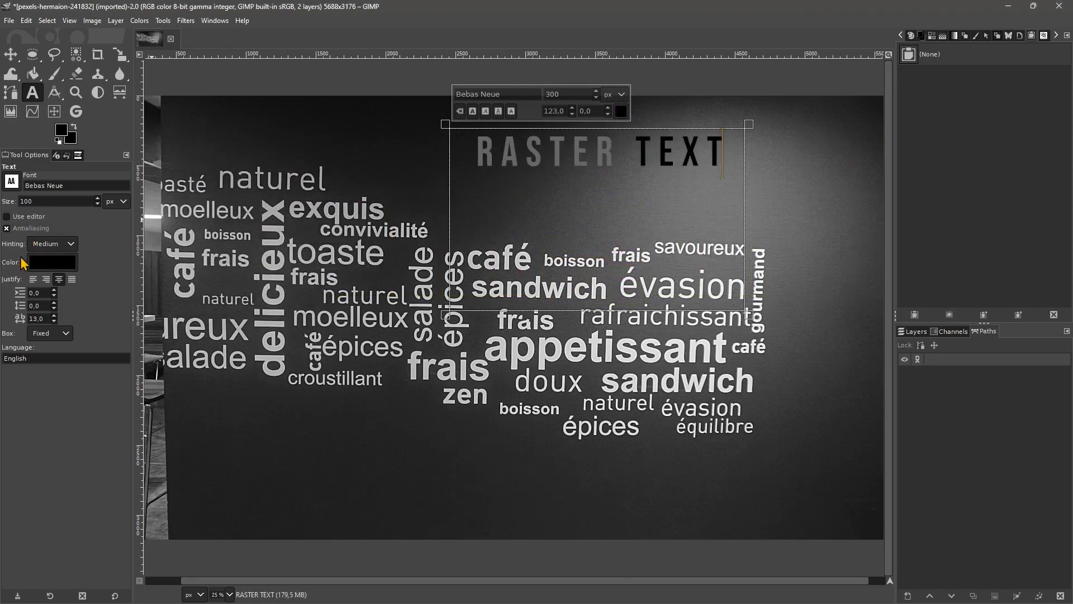
Step: Set the text's hinting to Slight and its base color to dark red
click(47, 254)
click(44, 264)
click(45, 263)
click(44, 237)
click(159, 358)
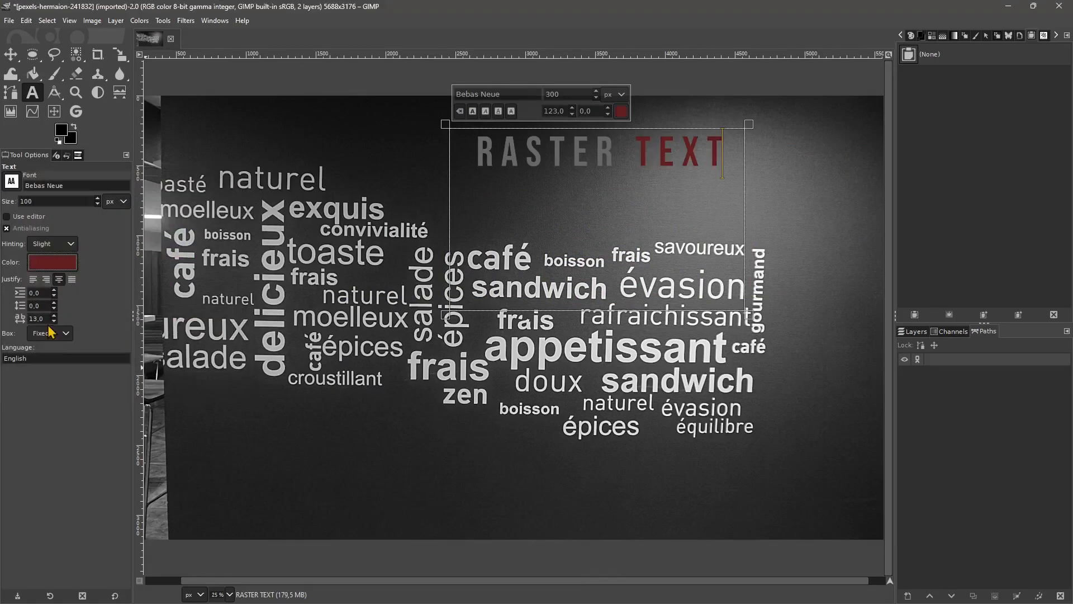
Step: Try the centered and filled justifications on "RASTER TEXT" and settle on left justification
click(34, 279)
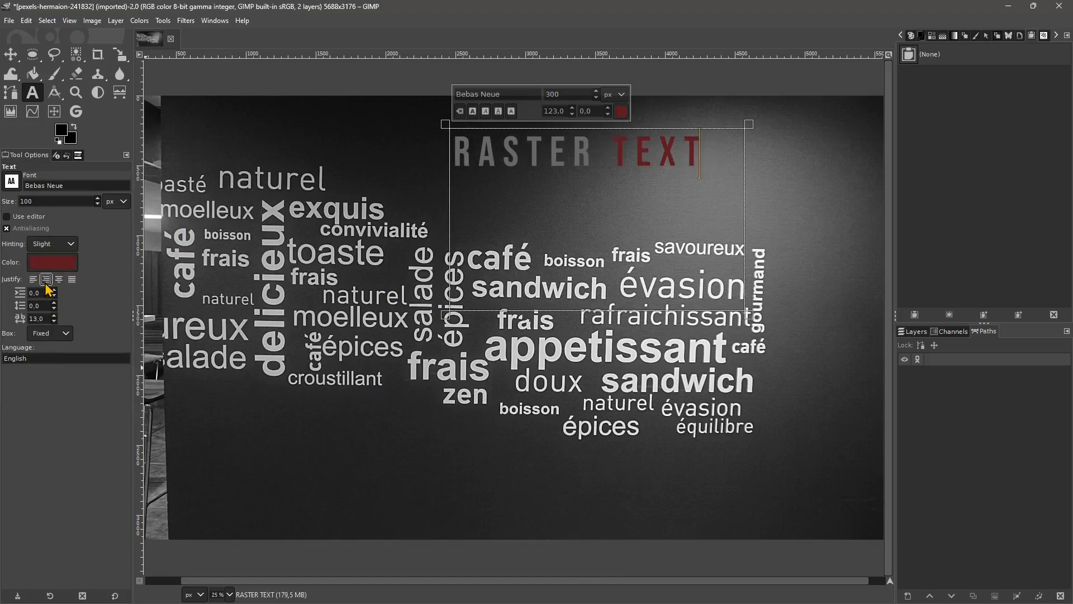
click(59, 279)
click(72, 279)
click(34, 279)
click(59, 279)
click(33, 279)
Step: Set the text's indentation to 2.0, line spacing to 4.0 and letter spacing to 17.0, and finish editing it
click(54, 316)
click(54, 316)
click(54, 316)
click(54, 316)
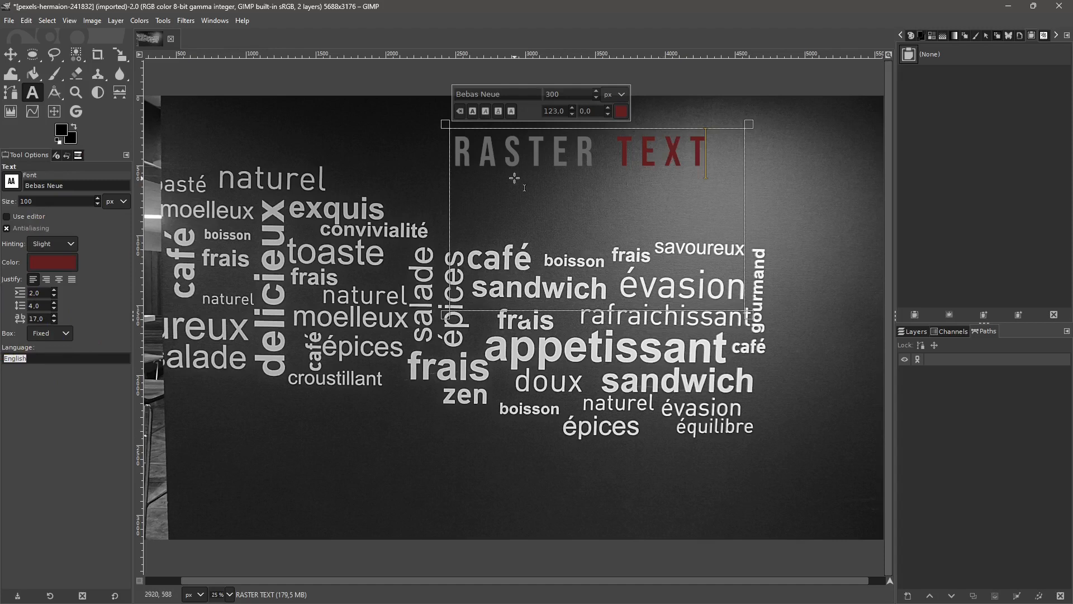
click(788, 177)
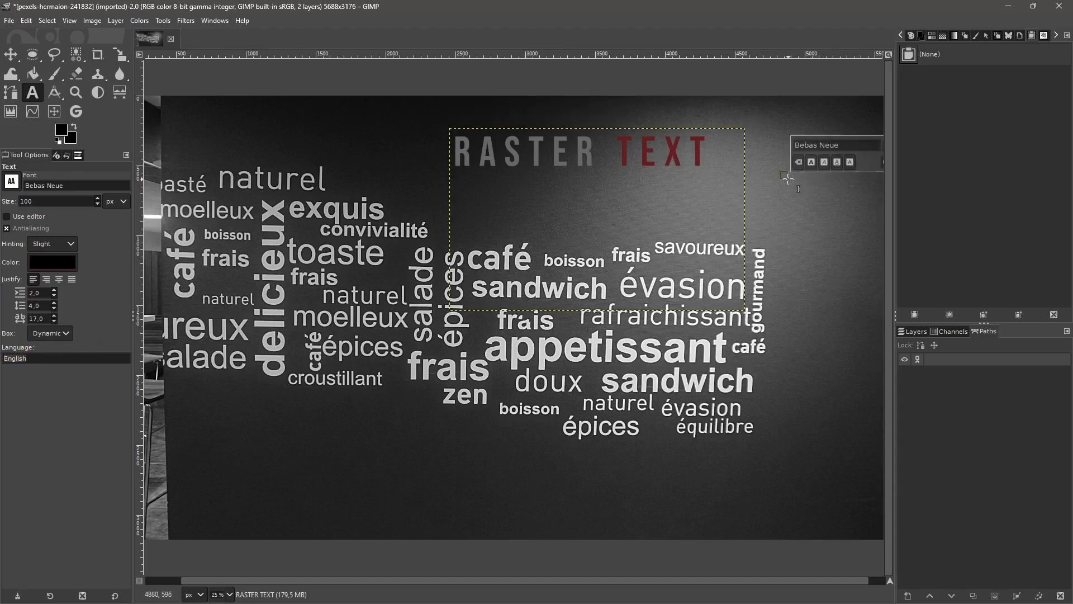
key(Escape)
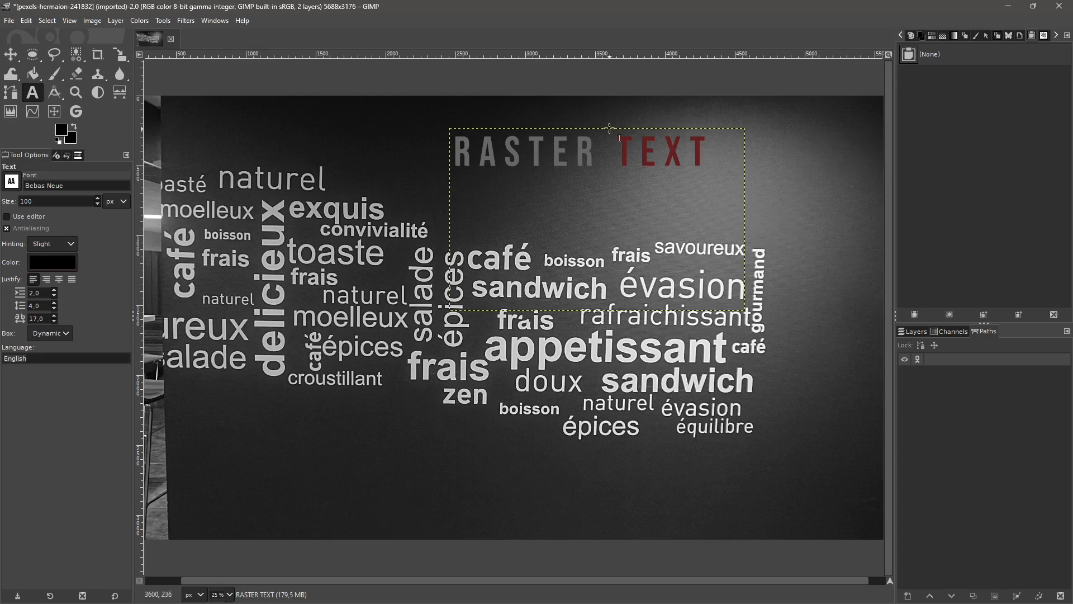
Step: Compare the image's path list with its layer list, and toggle the RASTER TEXT layer's visibility off and on
click(914, 332)
click(985, 332)
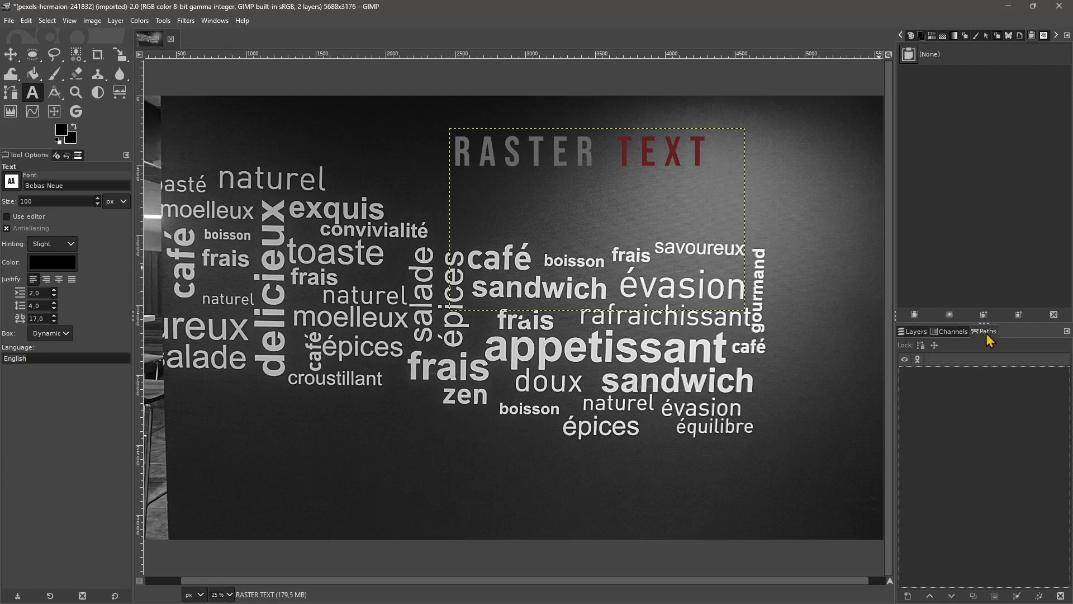
click(913, 331)
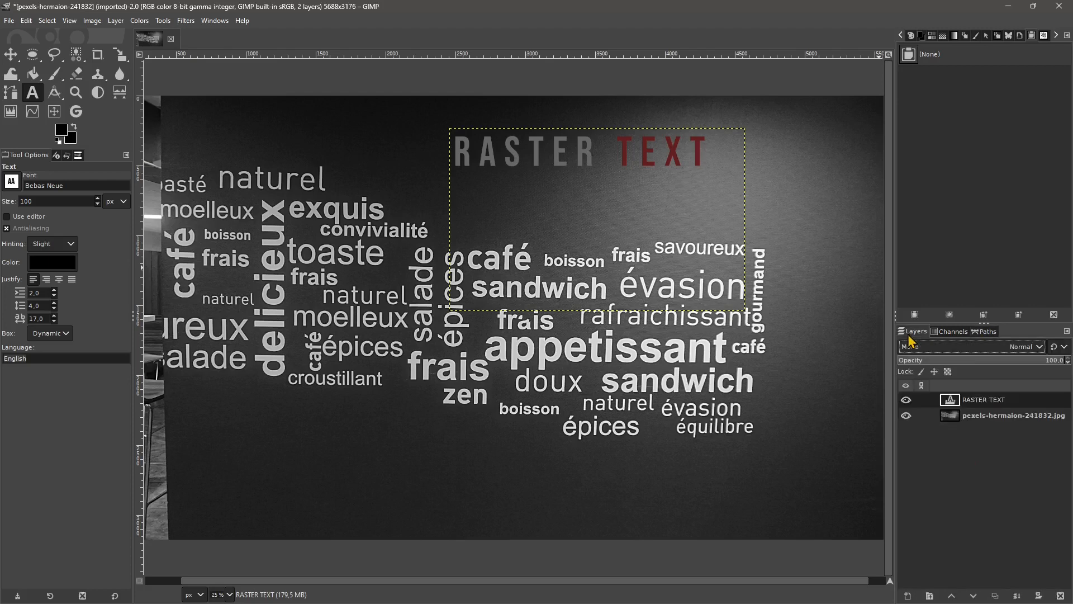
click(905, 400)
click(906, 401)
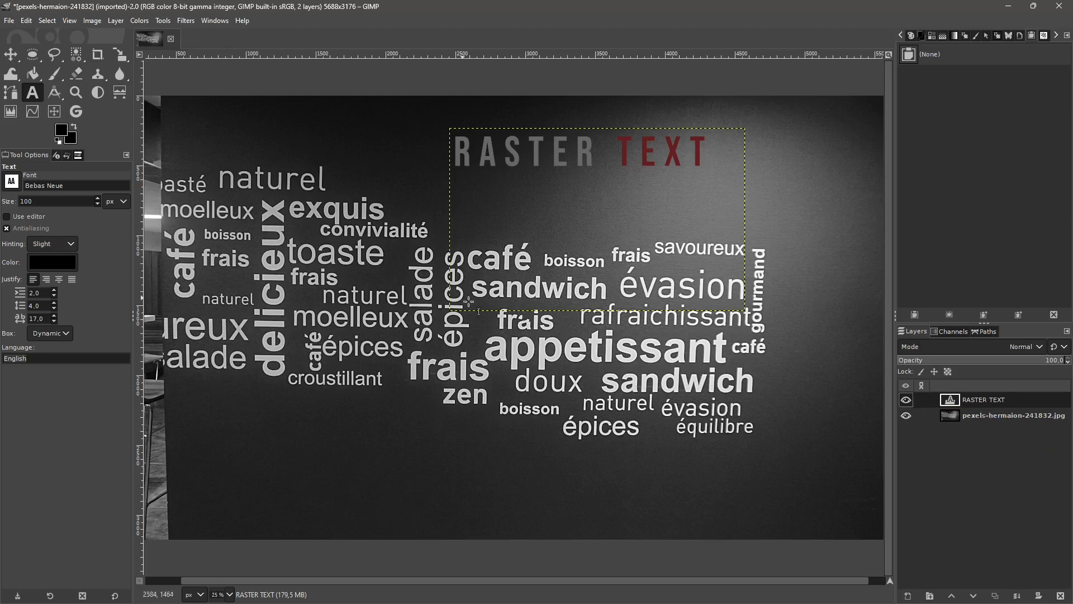
Step: Start scaling the RASTER TEXT layer with the Scale tool, enlarging it proportionally to about 4472 × 2764 px
scroll(469, 302, down, 1)
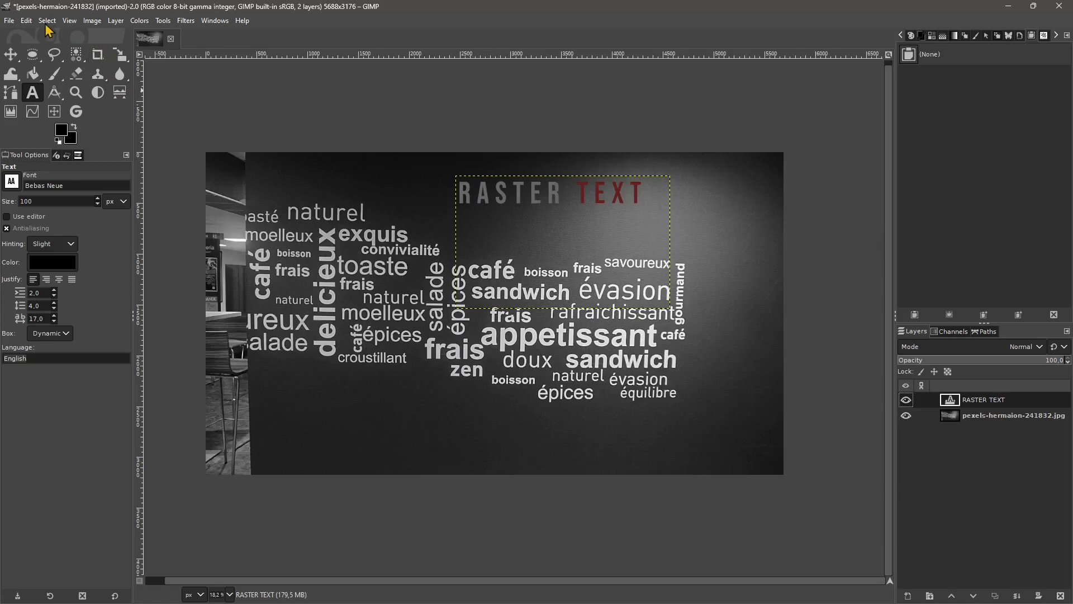
click(118, 59)
click(199, 60)
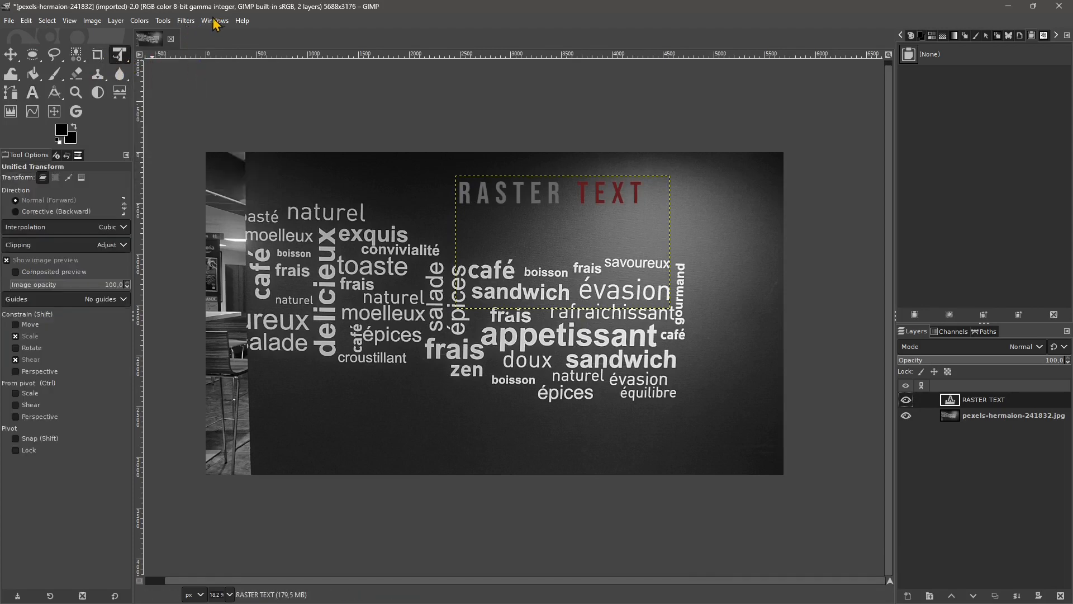
click(163, 21)
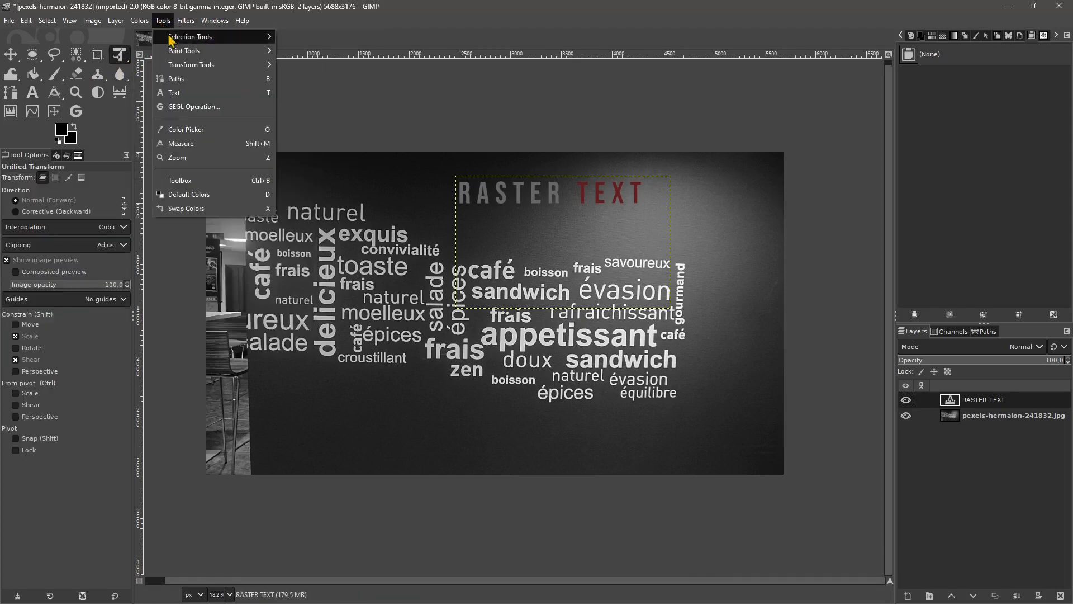
mouse_move(200, 64)
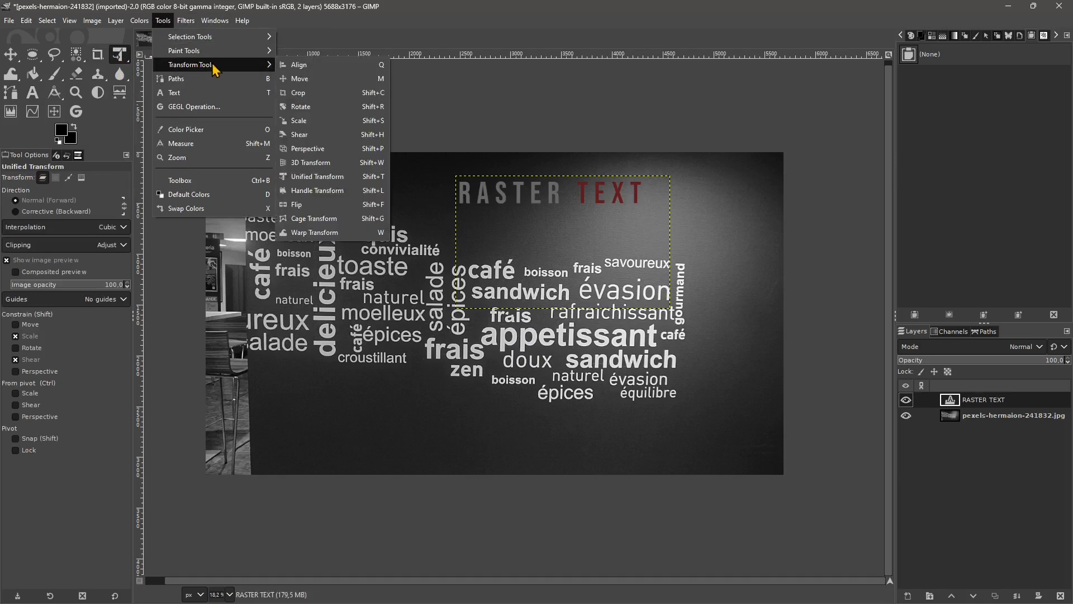
click(299, 121)
click(516, 309)
drag(458, 316, 234, 479)
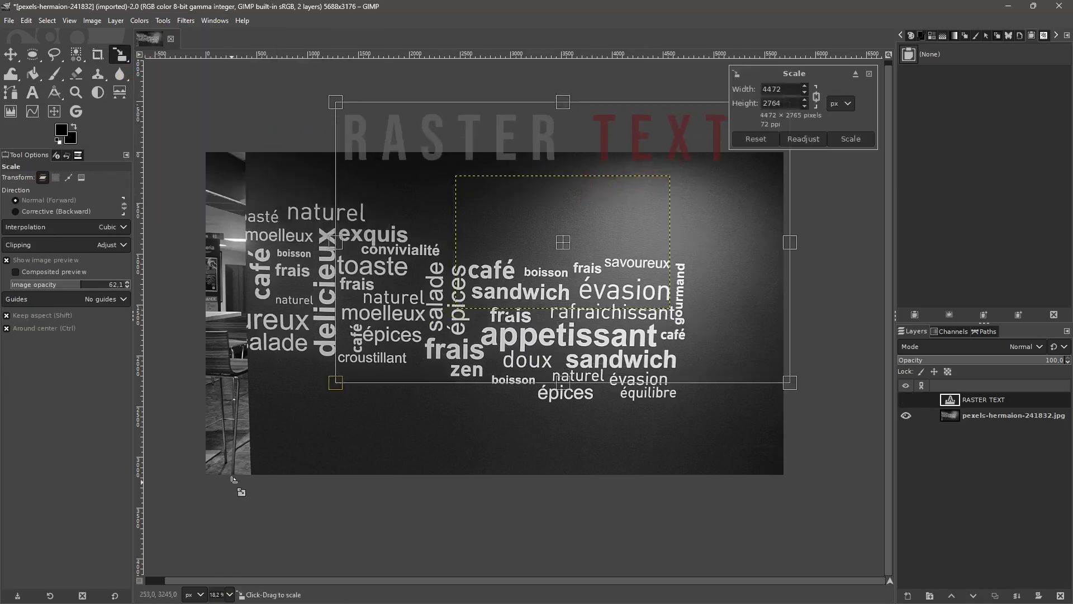
Step: Enlarge the RASTER TEXT layer proportionally to 4791 × 2962 px, position it over the photo's lower-left area, and apply the scaling
drag(565, 90, 545, 172)
drag(596, 227, 430, 349)
drag(524, 410, 664, 496)
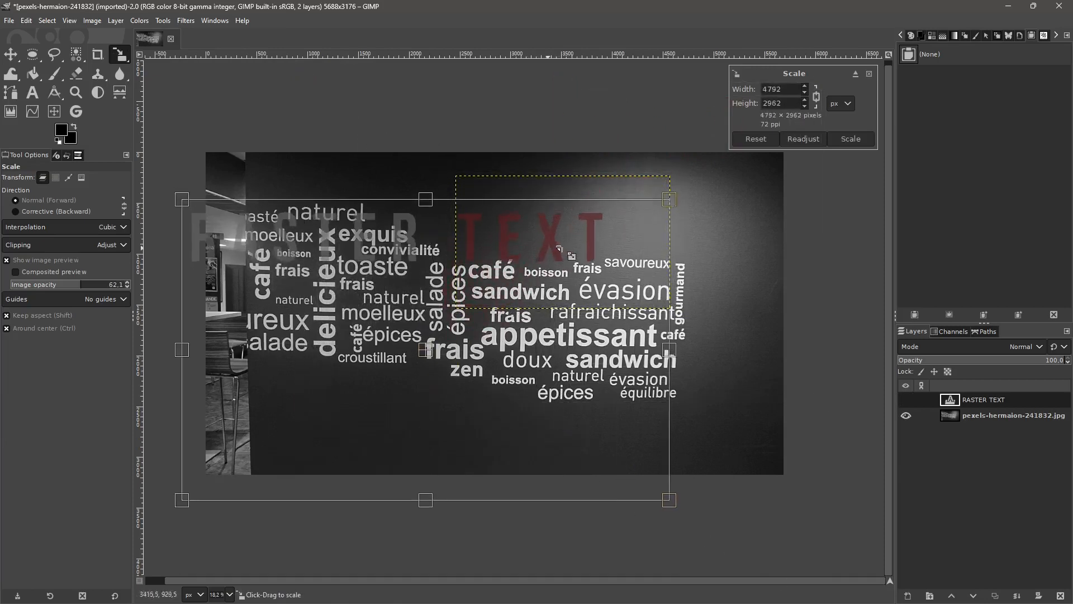
click(851, 139)
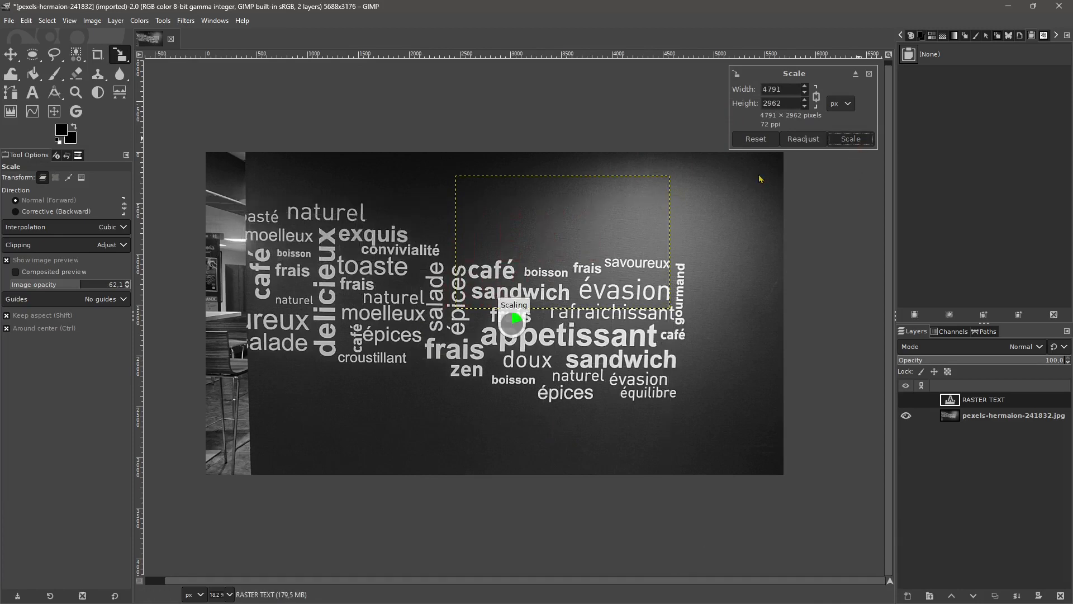
Step: Examine the edges of the red letter X in the scaled text at high magnification
click(11, 55)
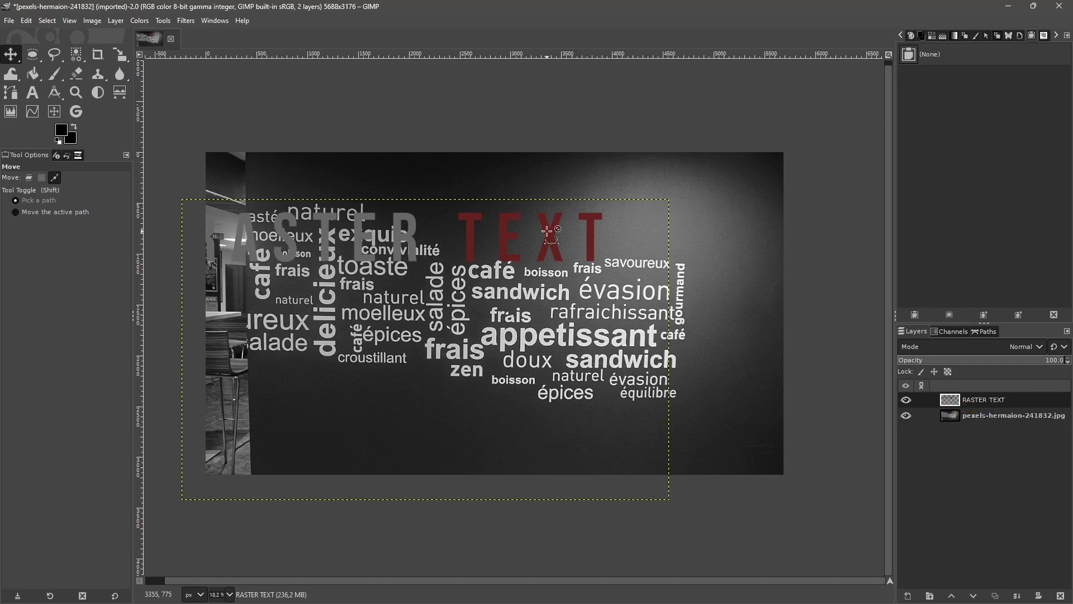
scroll(553, 235, up, 6)
scroll(553, 269, up, 2)
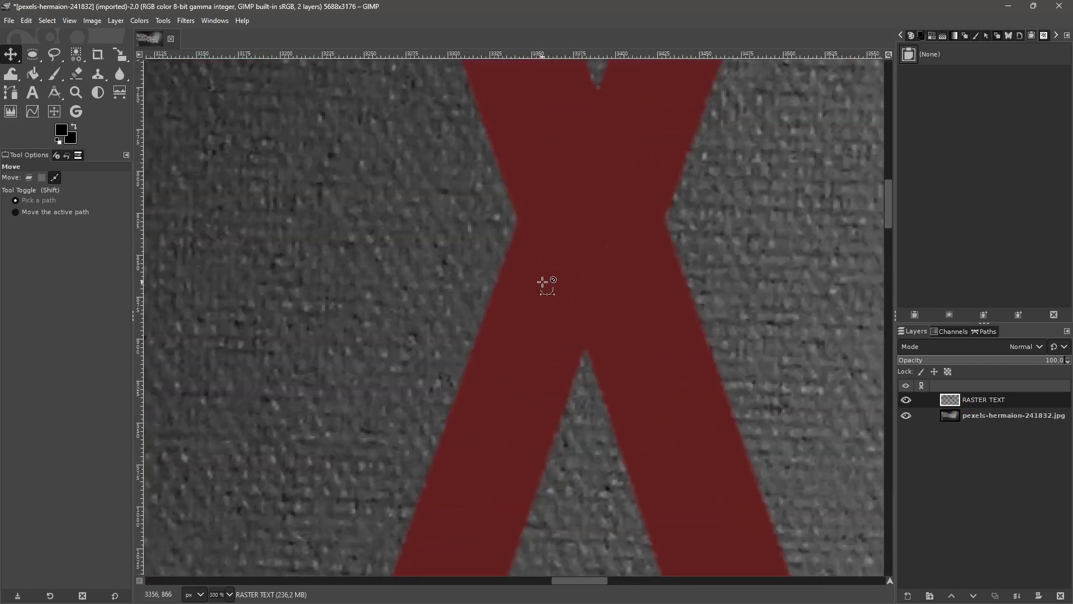
scroll(530, 225, up, 3)
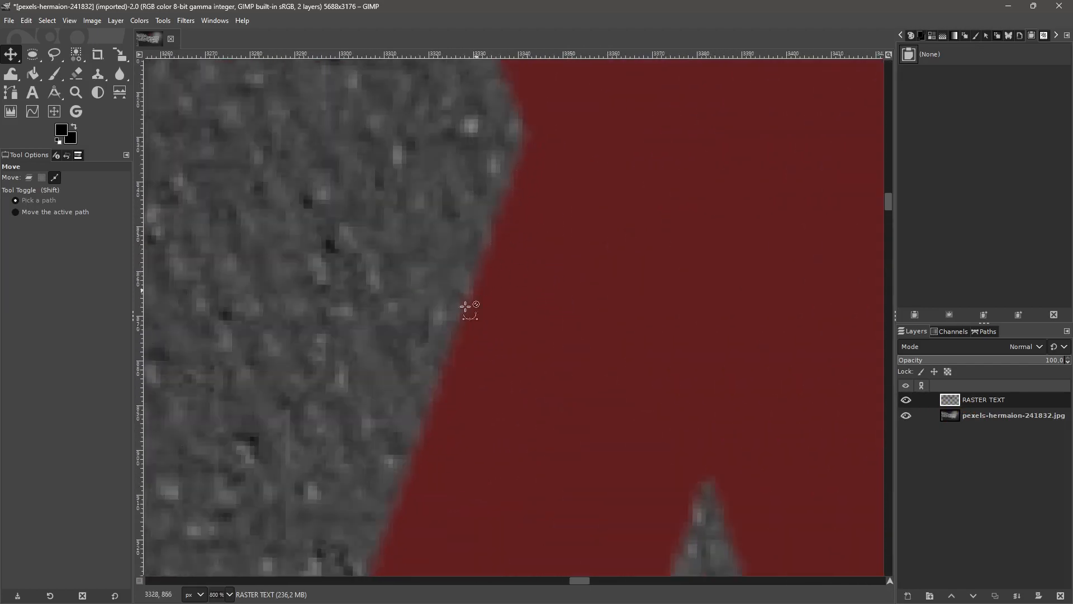
scroll(602, 346, down, 7)
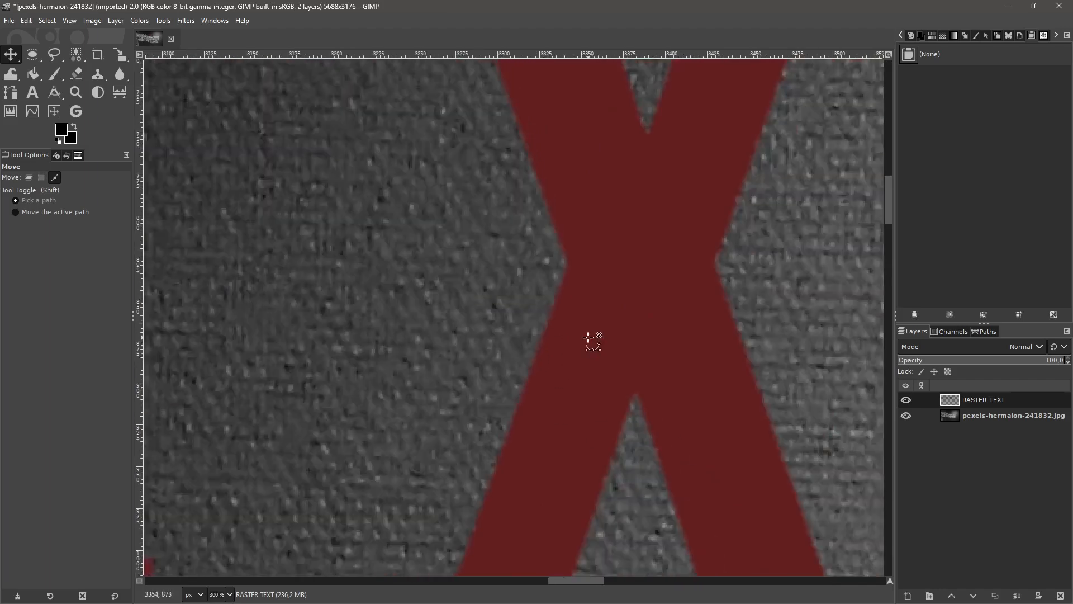
scroll(572, 301, down, 3)
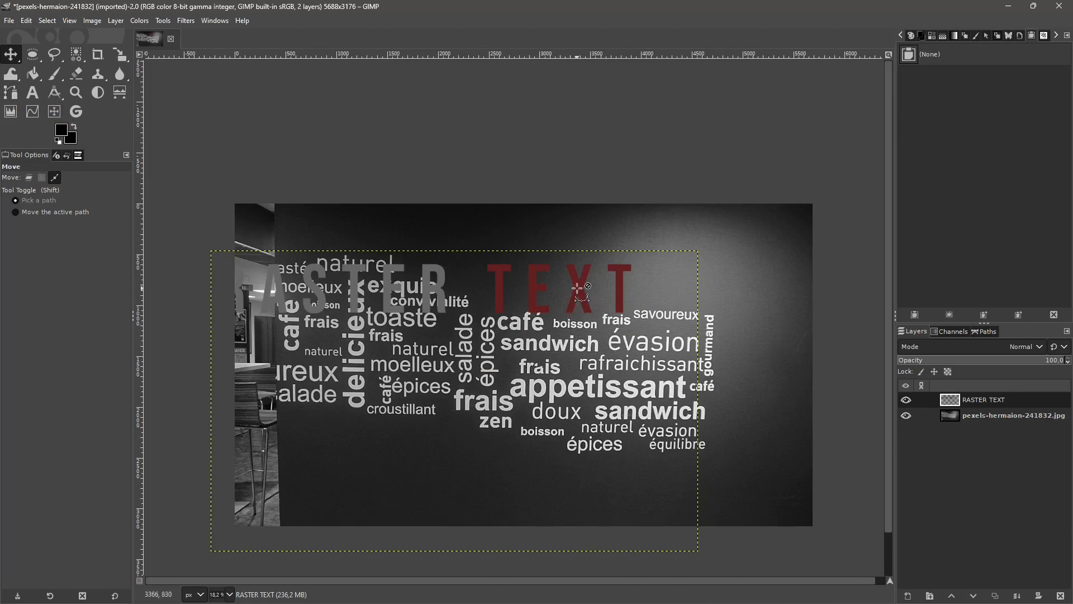
Step: Set the Move tool to act on layers and move RASTER TEXT fully inside the photo, near its upper edge
click(29, 177)
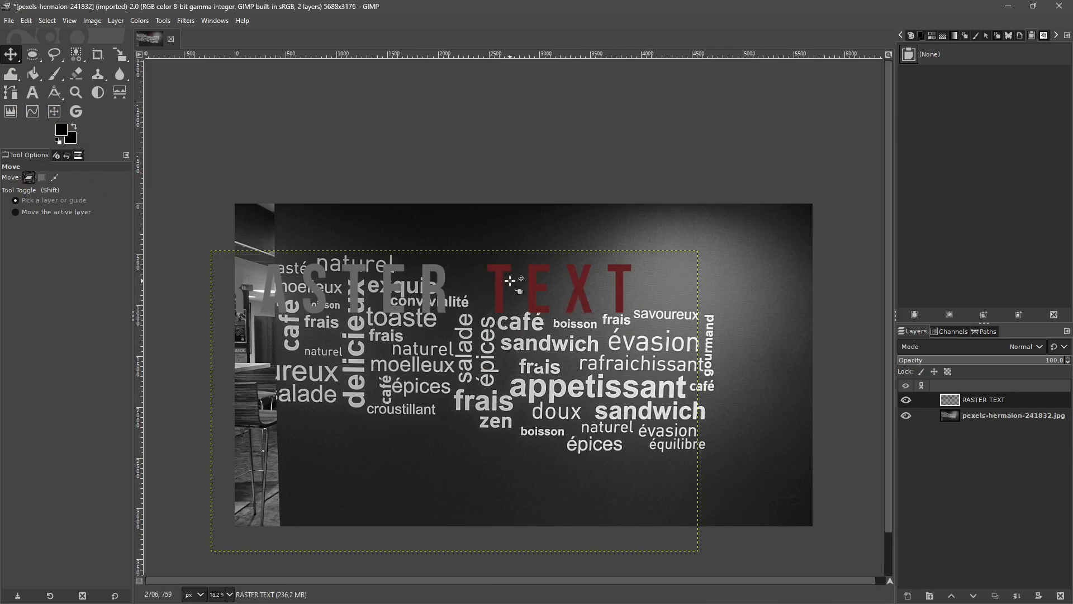
drag(500, 281, 589, 264)
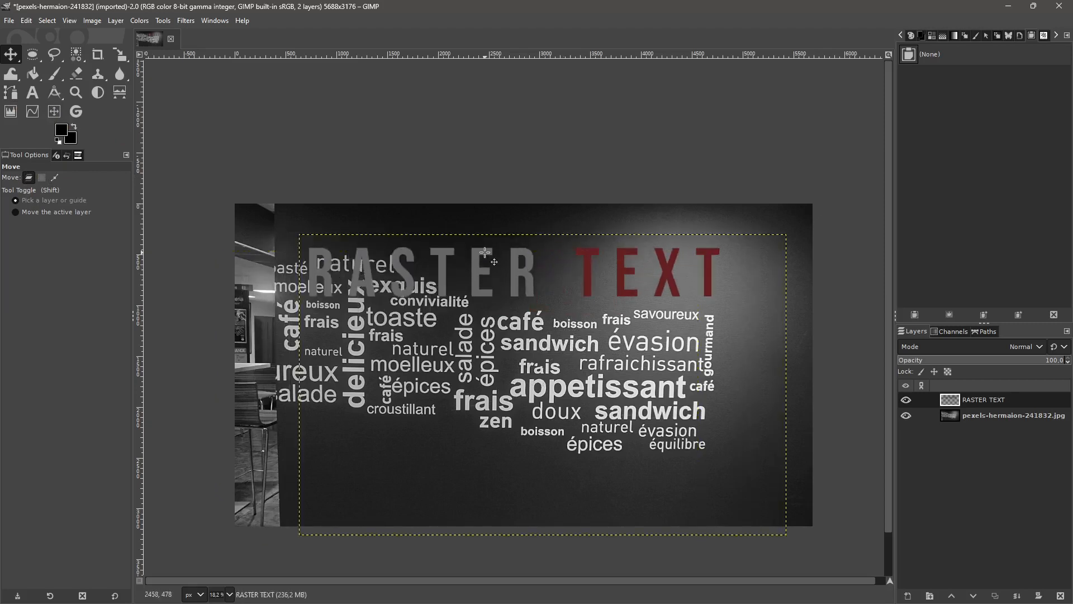
drag(485, 250, 477, 222)
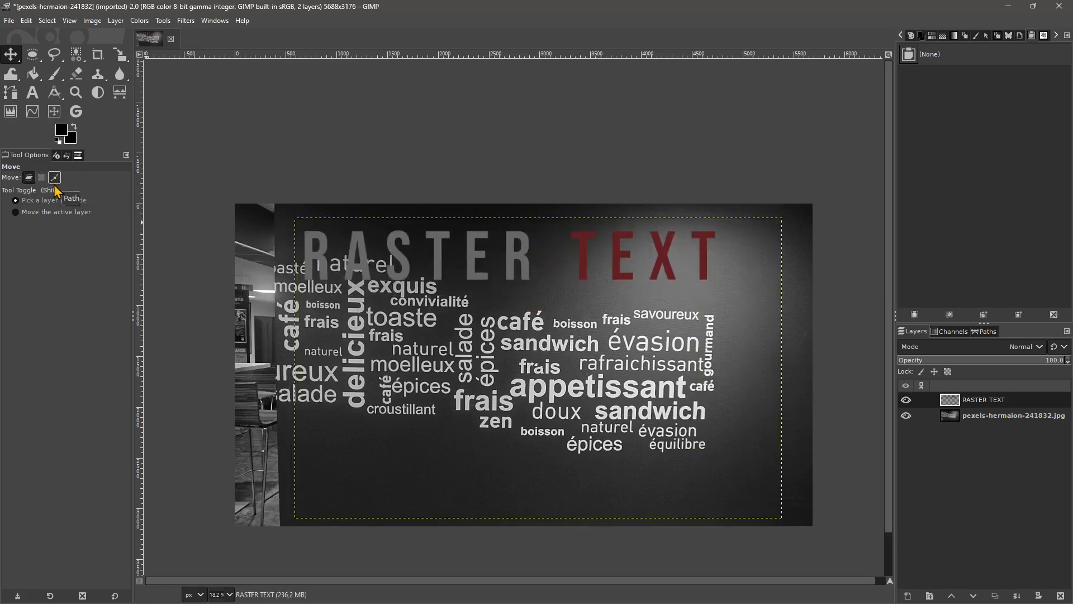
click(55, 178)
click(29, 178)
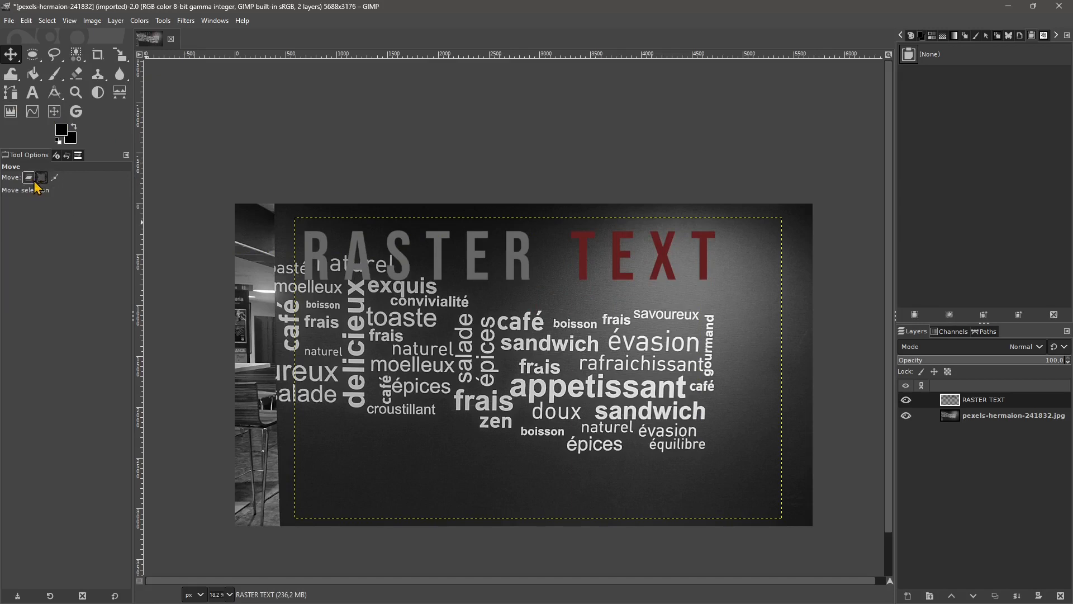
drag(433, 286, 419, 295)
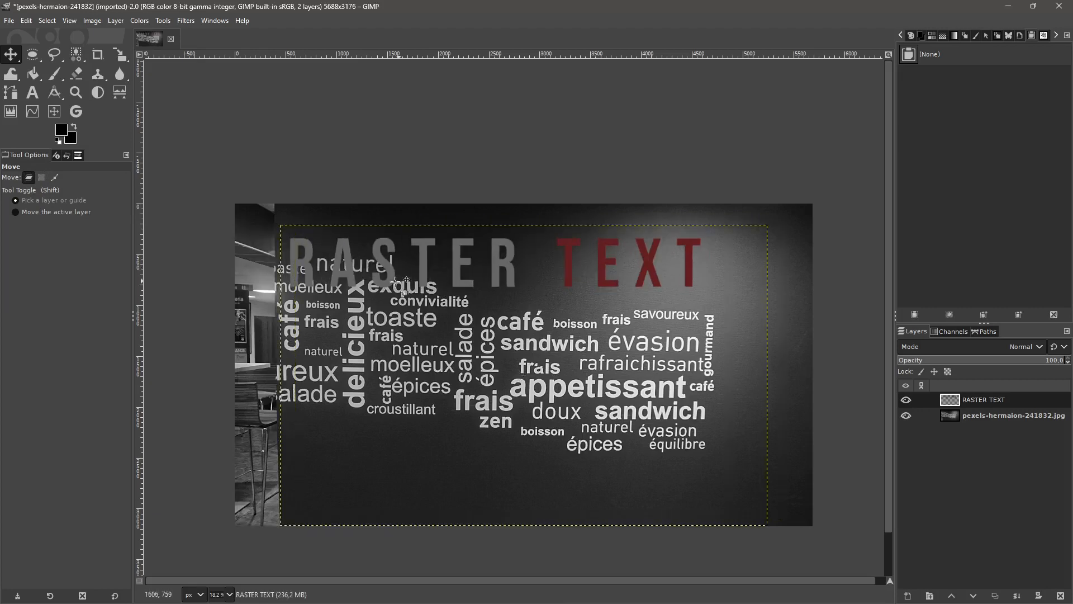
Step: Scale the RASTER TEXT layer proportionally to several times the photo's width and height, and apply it
click(120, 56)
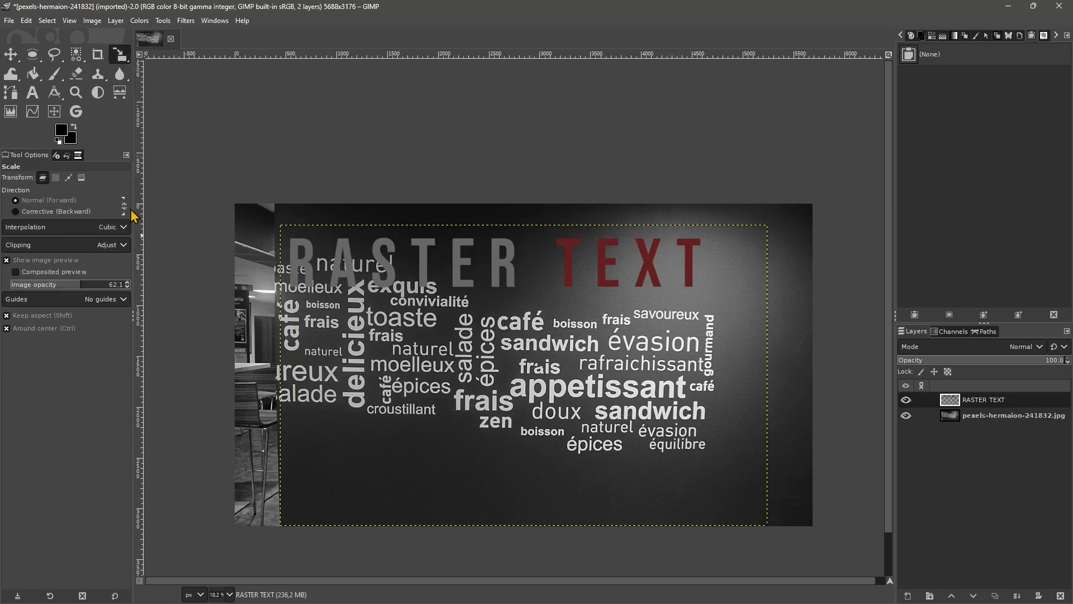
click(298, 229)
drag(280, 228, 212, 124)
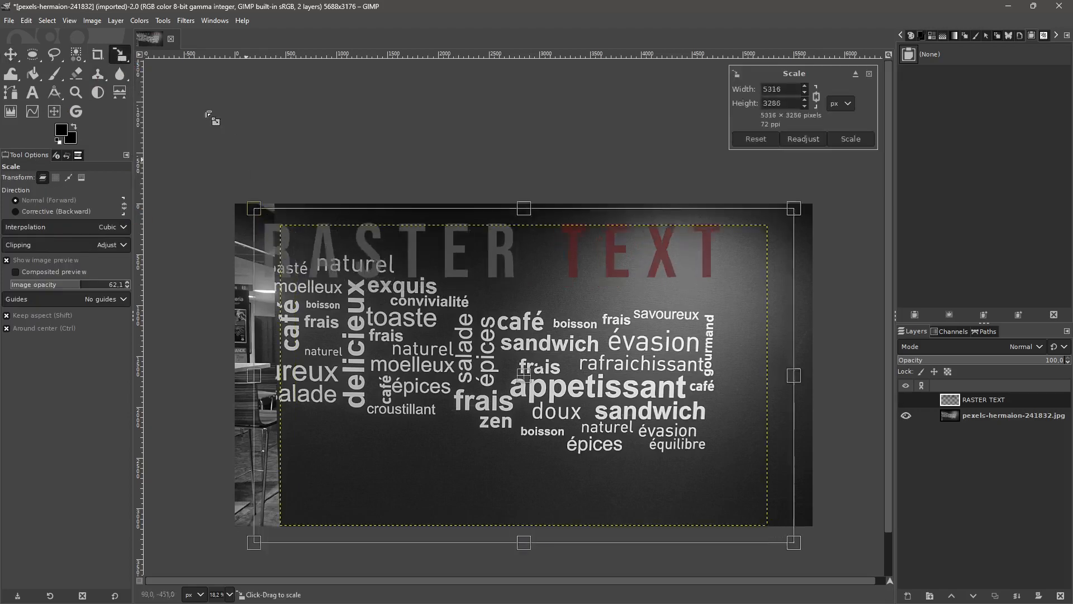
scroll(318, 305, down, 2)
drag(581, 448, 789, 571)
scroll(498, 401, down, 4)
drag(499, 401, 555, 404)
click(851, 139)
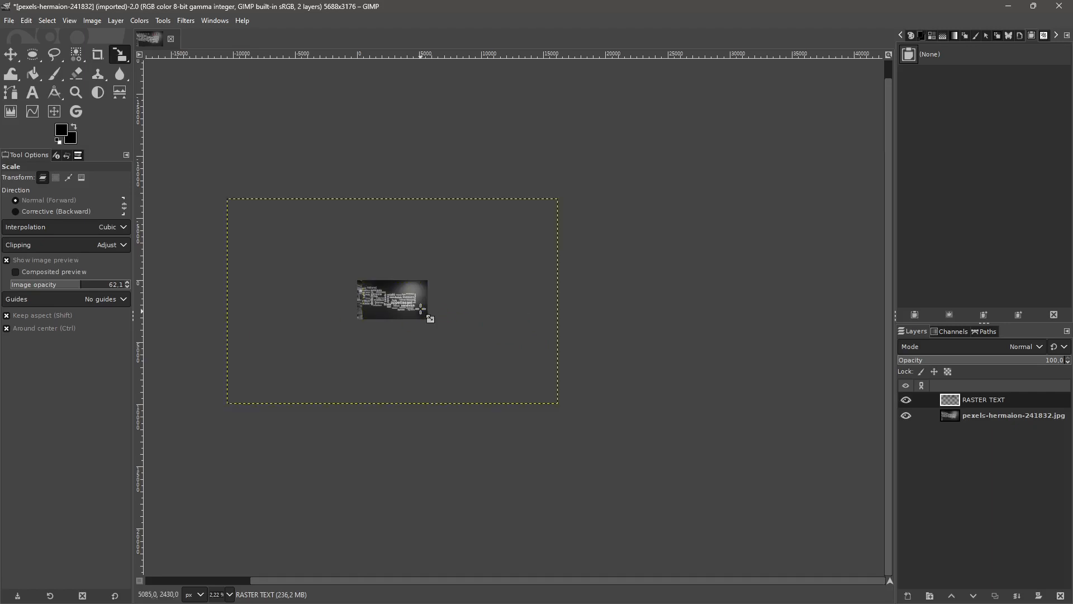
Step: Set the Move tool to move the active layer, and shift RASTER TEXT until its oversized red letters lie over the photo
click(11, 54)
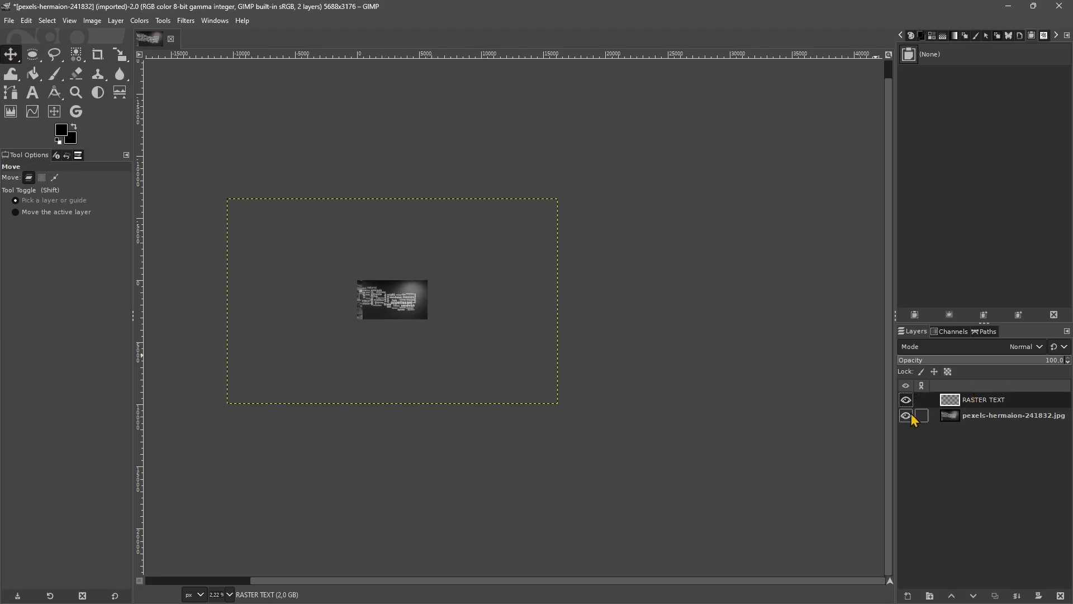
scroll(387, 317, up, 2)
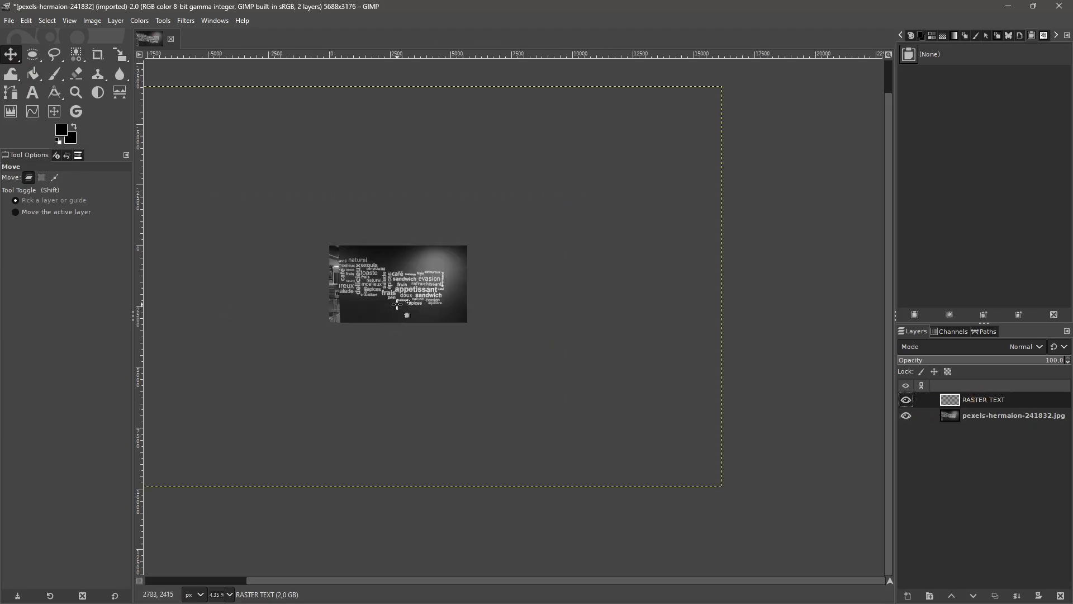
click(116, 60)
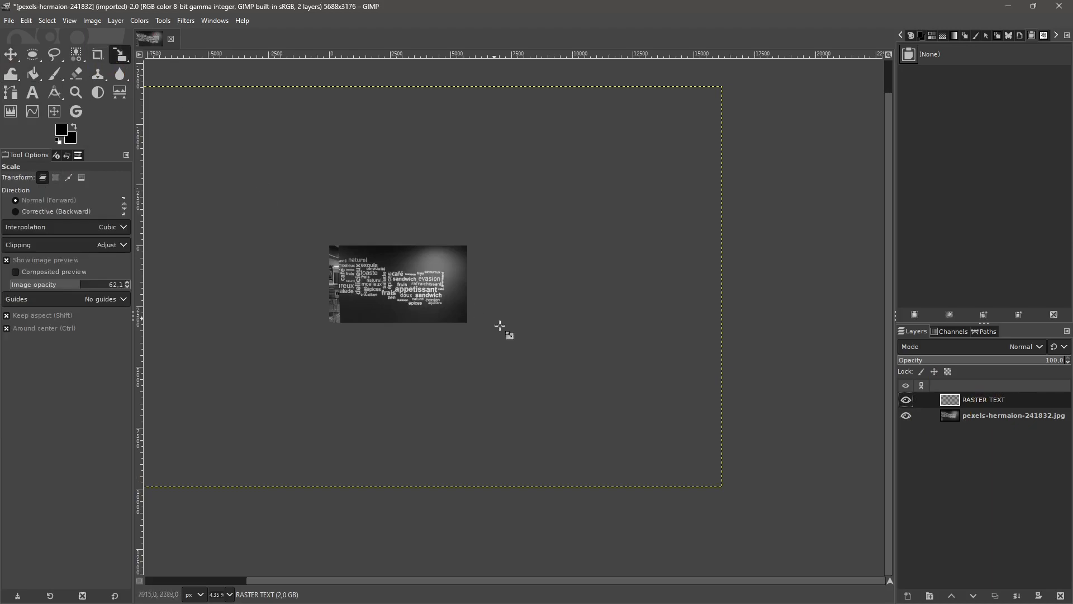
scroll(552, 349, down, 1)
click(10, 59)
click(41, 177)
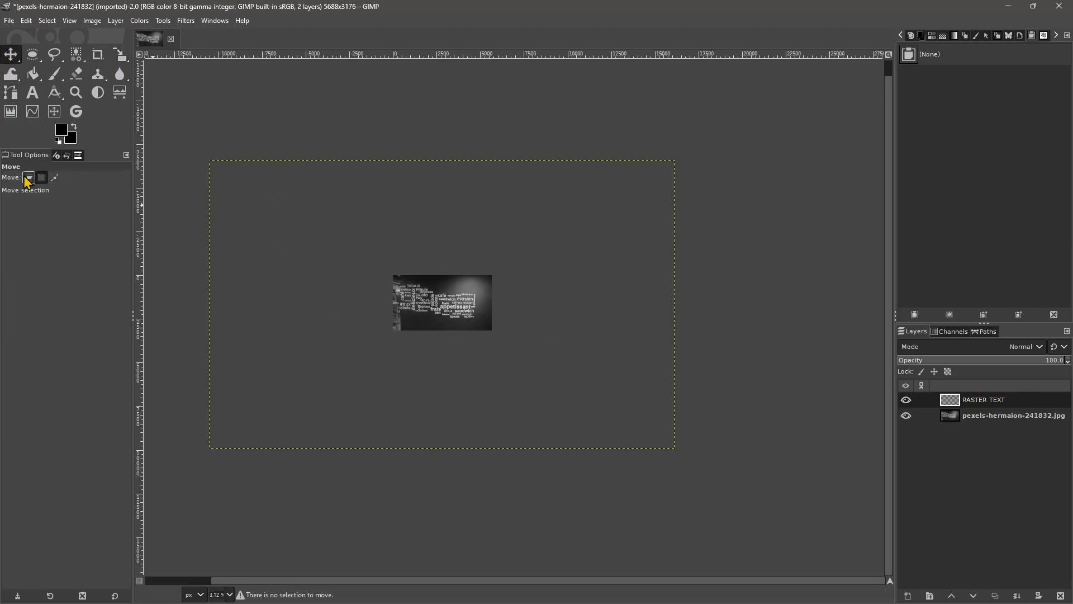
click(28, 178)
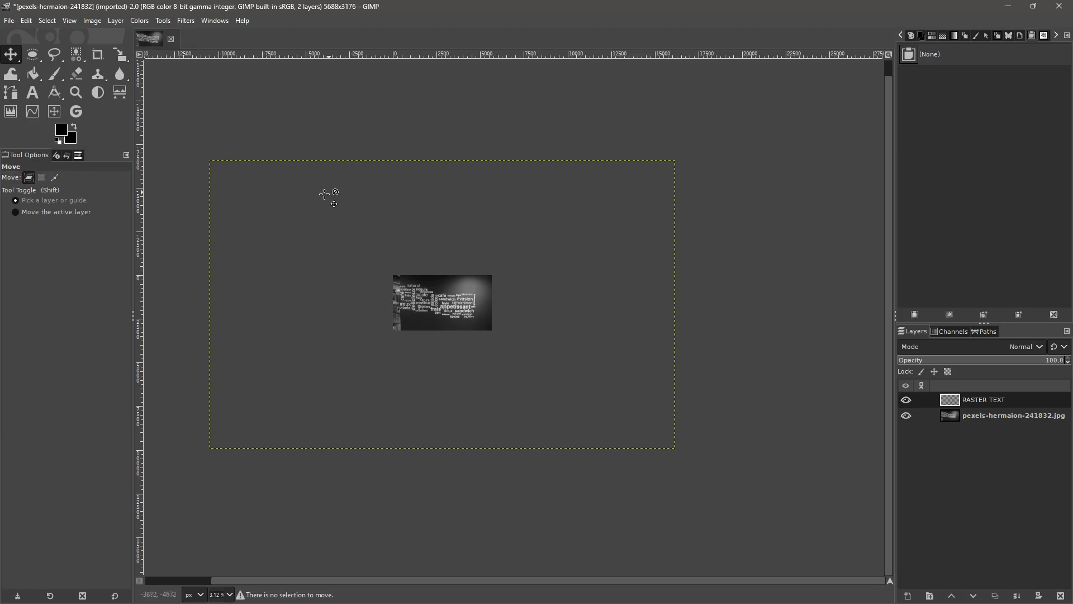
click(56, 212)
drag(523, 252, 451, 311)
scroll(448, 312, up, 5)
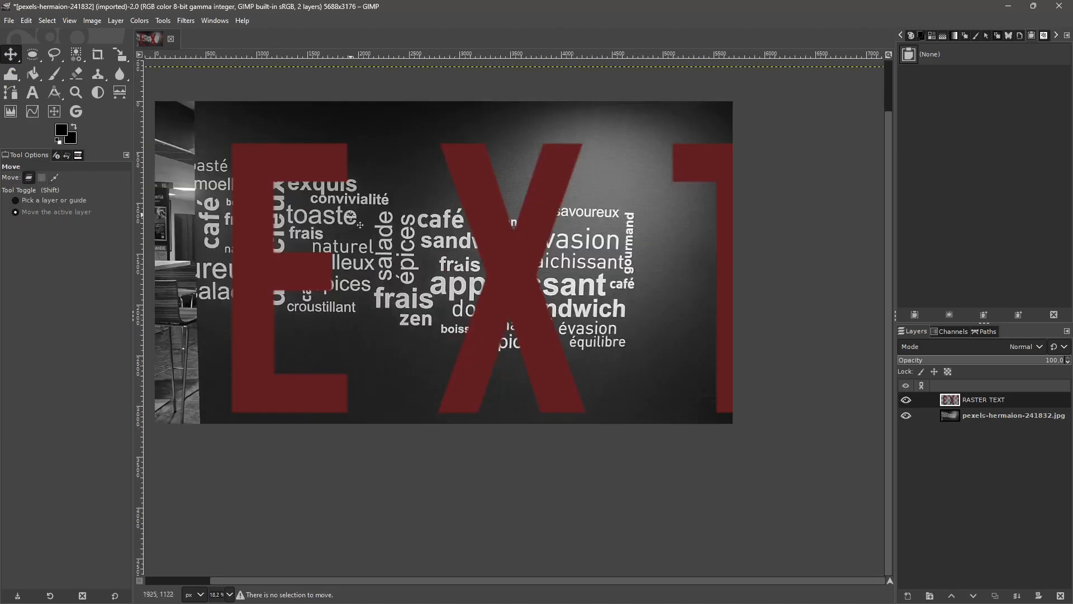
drag(547, 212, 724, 223)
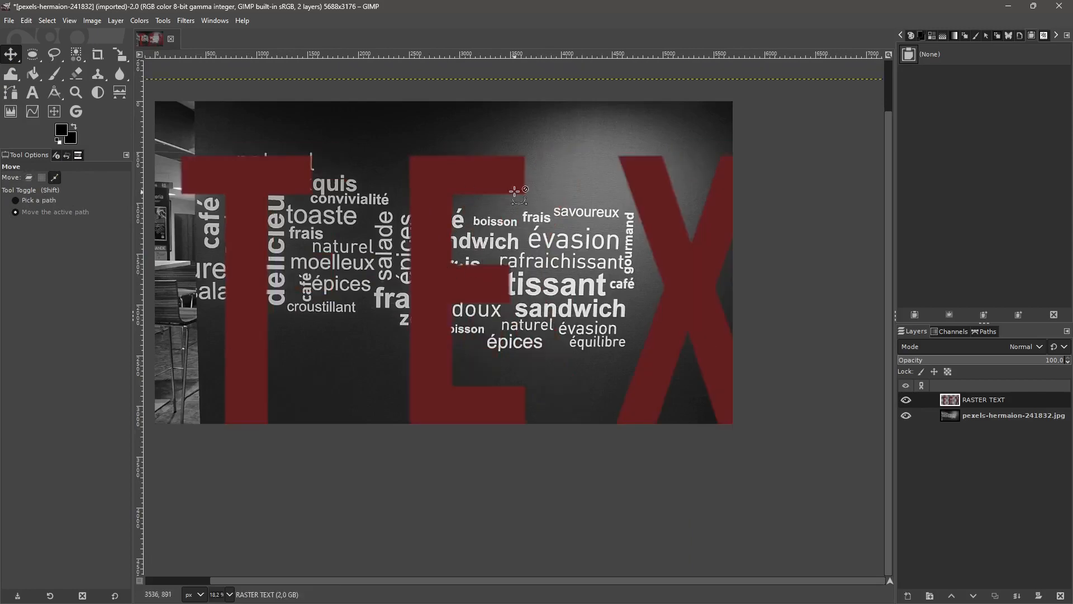
Step: Examine the edge sharpness of the oversized red letter E at 800% zoom
scroll(524, 192, up, 3)
scroll(525, 193, up, 10)
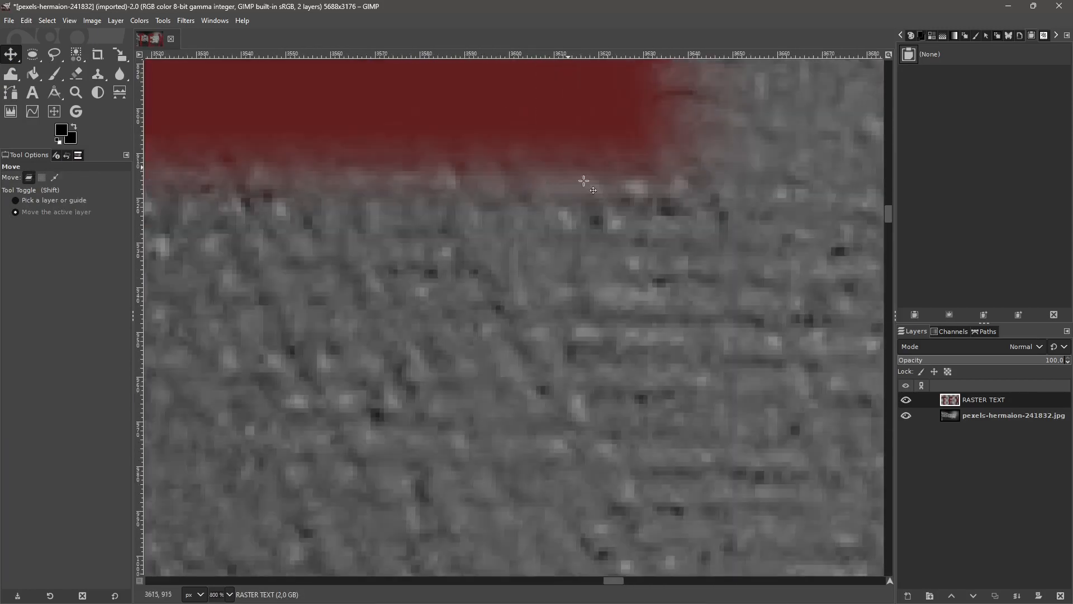
scroll(539, 187, down, 11)
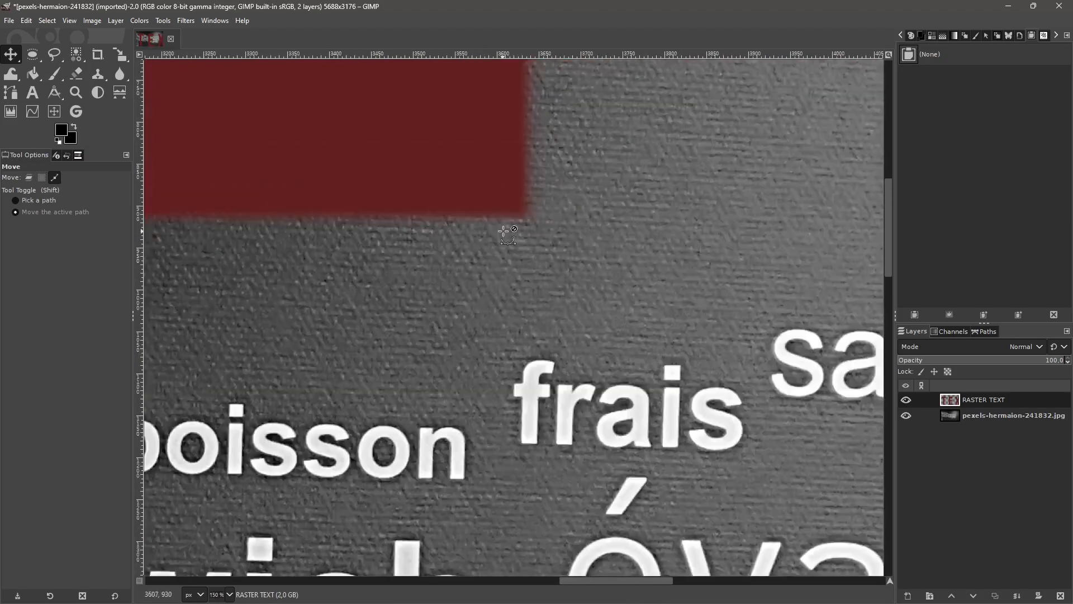
scroll(545, 230, down, 5)
scroll(490, 233, up, 1)
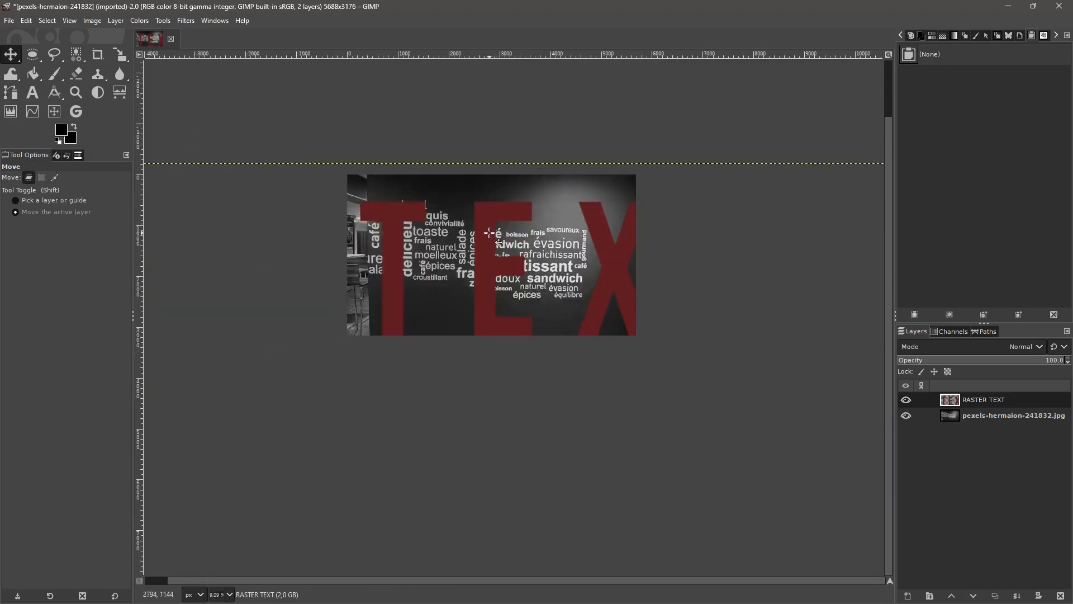
Step: Undo the moves and the extreme enlargement of the RASTER TEXT layer
key(ctrl+z)
key(ctrl+z)
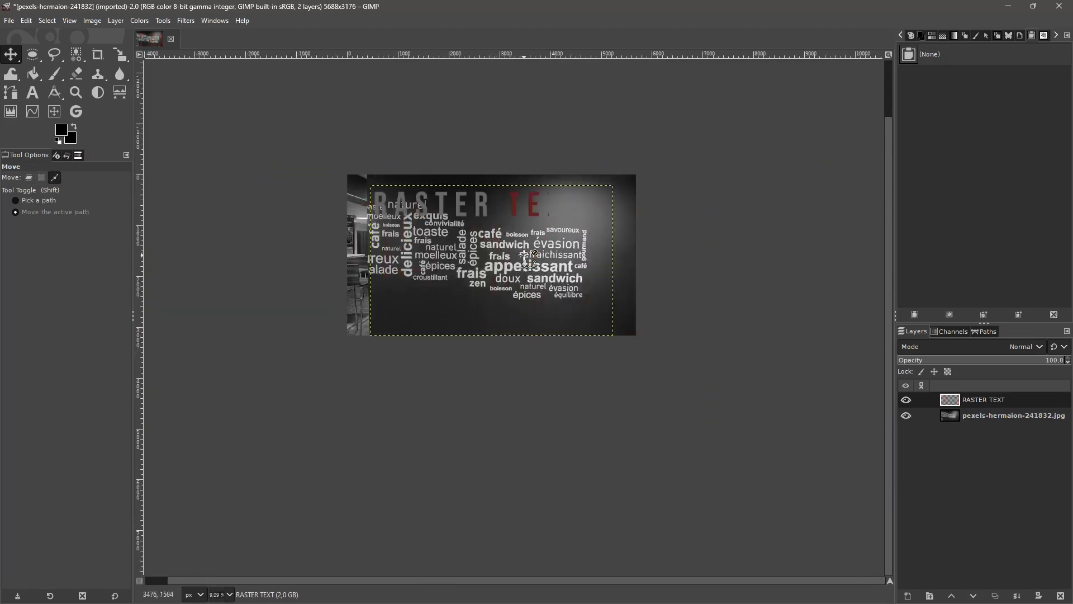
scroll(502, 215, up, 2)
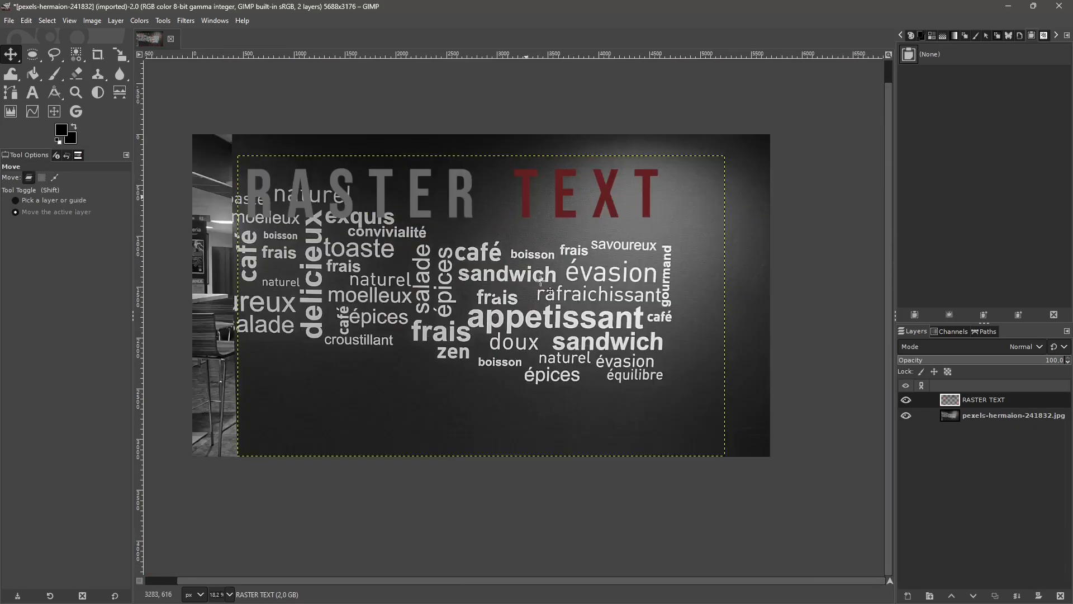
Step: Move RASTER TEXT to the photo's lower edge and scribble a thin black line across it with the Paintbrush at size 6
drag(541, 279, 556, 502)
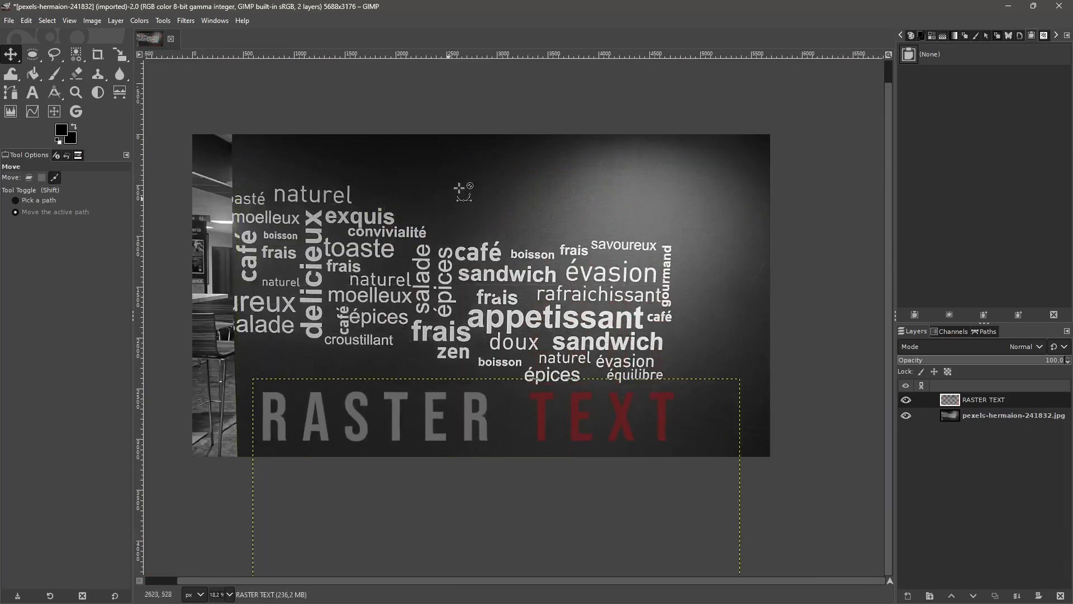
scroll(463, 191, down, 3)
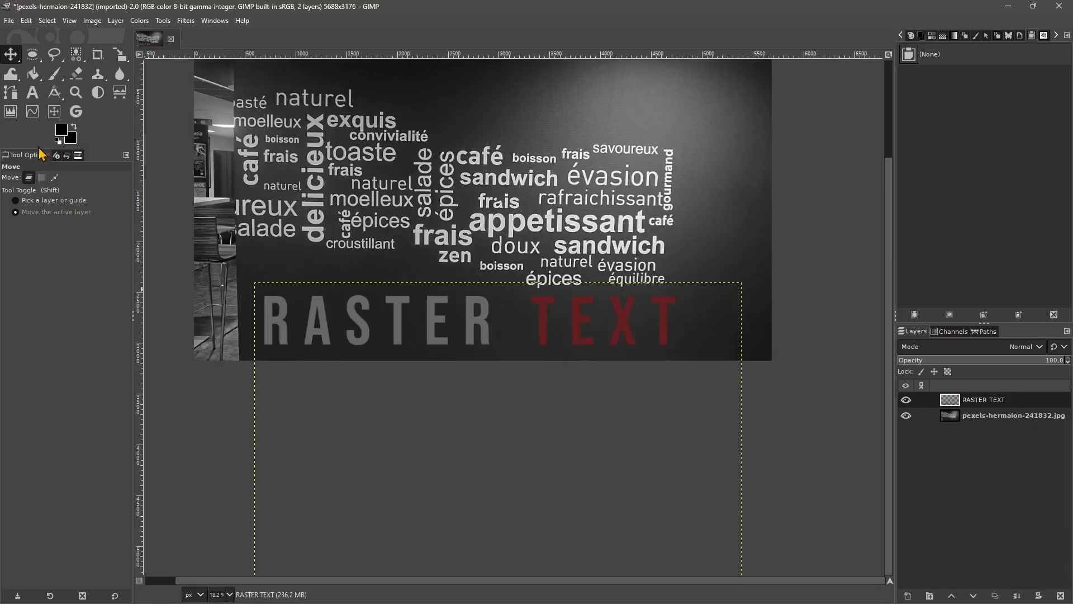
key(p)
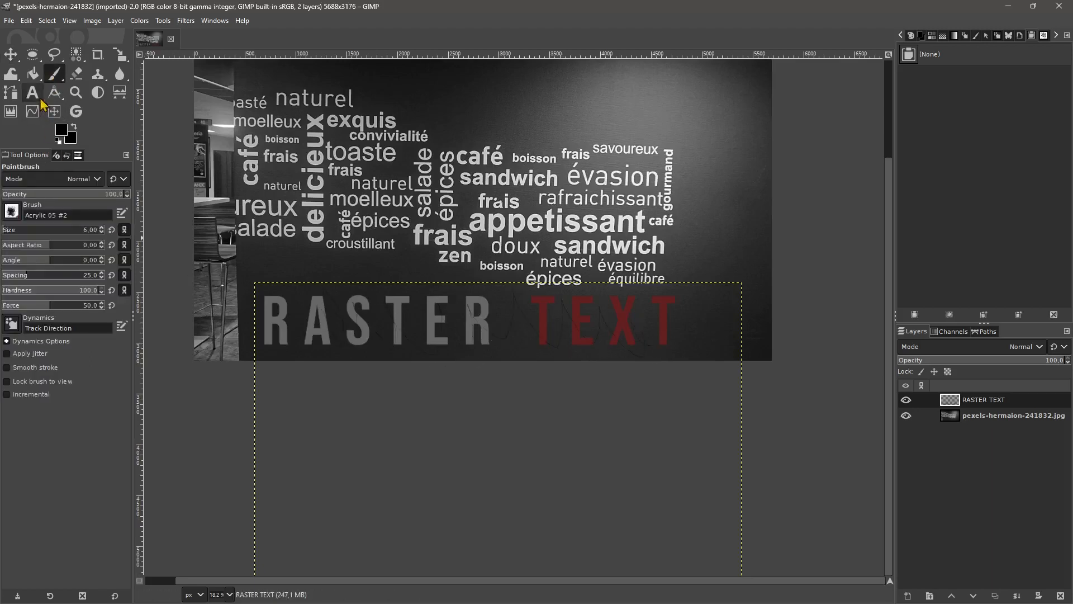
Step: Erase rough patches from the lower parts of the letters R and A using the Eraser with the Acrylic 03 brush at size 211
click(76, 73)
click(12, 211)
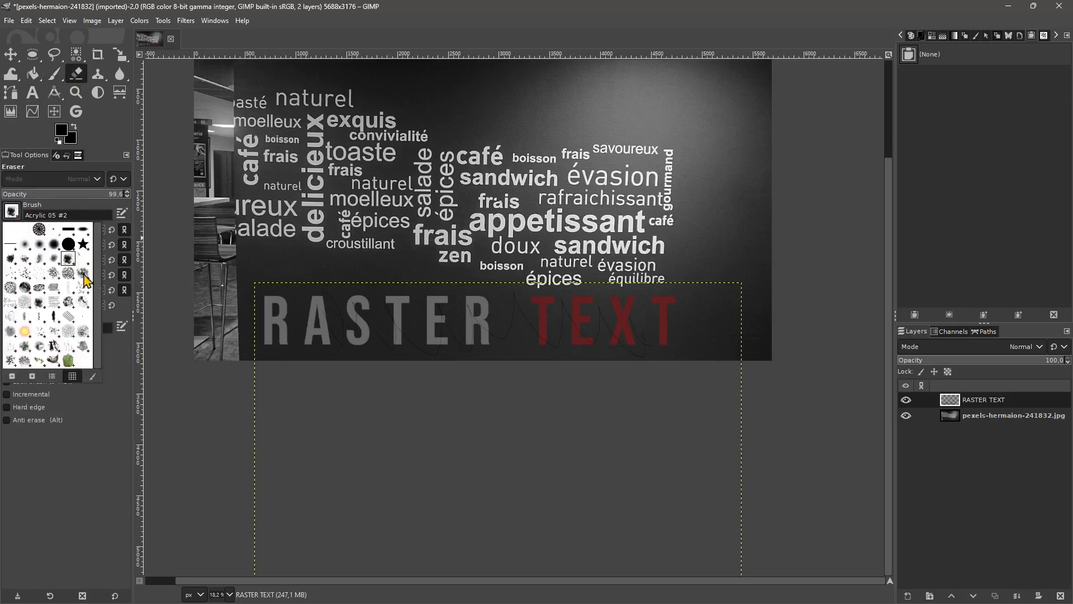
click(99, 447)
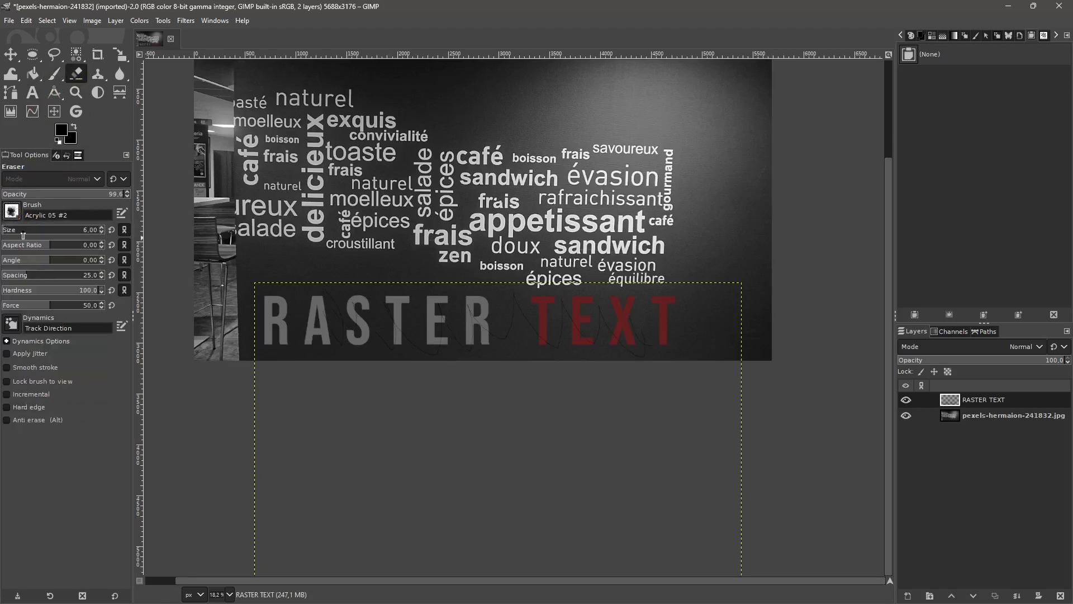
drag(23, 235, 34, 237)
click(12, 211)
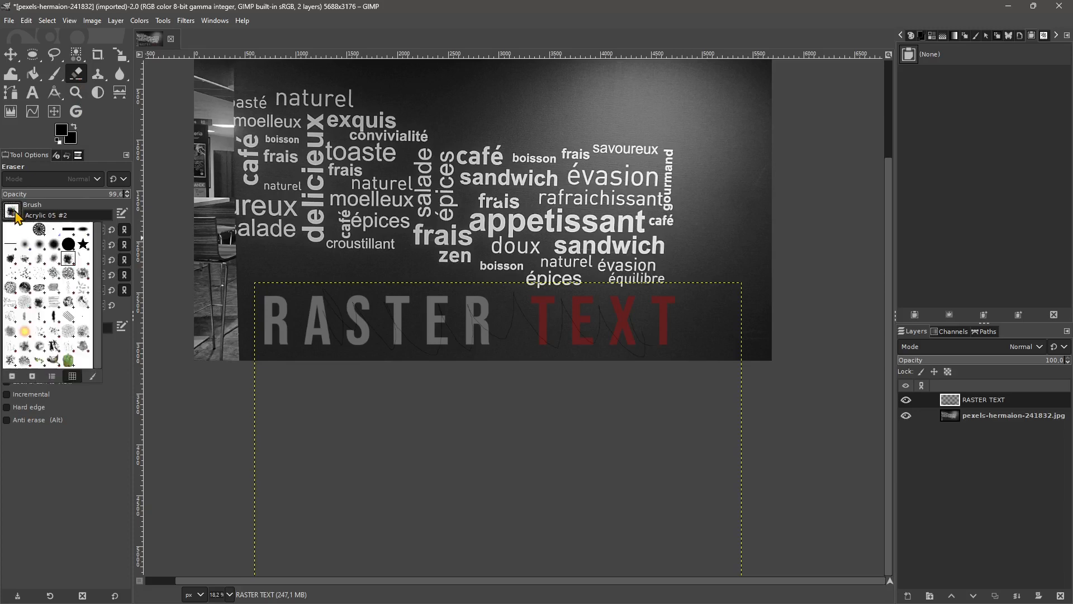
double_click(42, 267)
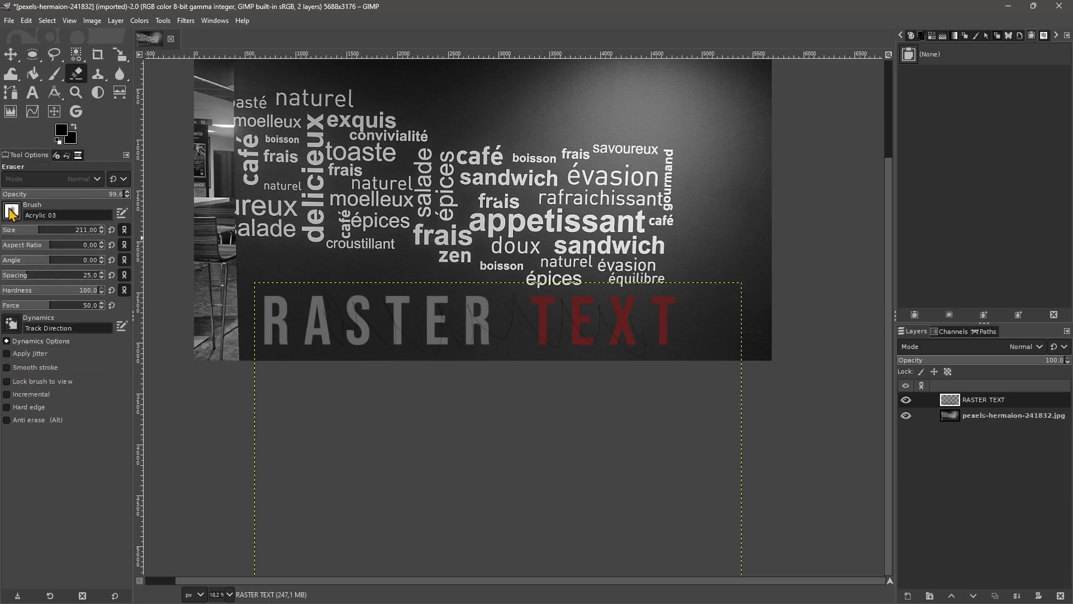
scroll(319, 342, up, 2)
mouse_move(319, 342)
mouse_down()
mouse_move(341, 298)
mouse_move(277, 361)
mouse_move(235, 341)
mouse_move(223, 315)
mouse_move(260, 312)
mouse_move(250, 256)
mouse_up()
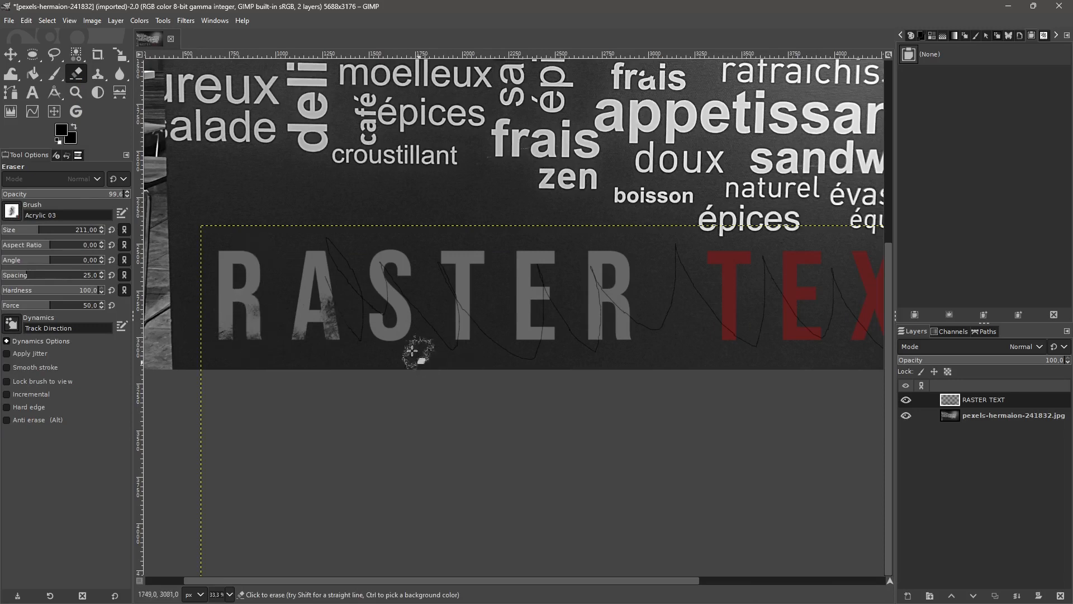
Step: Erase rough patches along the bottoms of the remaining letters, lowering the Eraser opacity to 44.7 to fade further patches of the text
mouse_move(419, 352)
mouse_down()
mouse_move(401, 324)
mouse_move(406, 338)
mouse_move(524, 332)
mouse_move(575, 346)
mouse_move(603, 322)
mouse_move(637, 344)
mouse_up()
scroll(366, 327, down, 2)
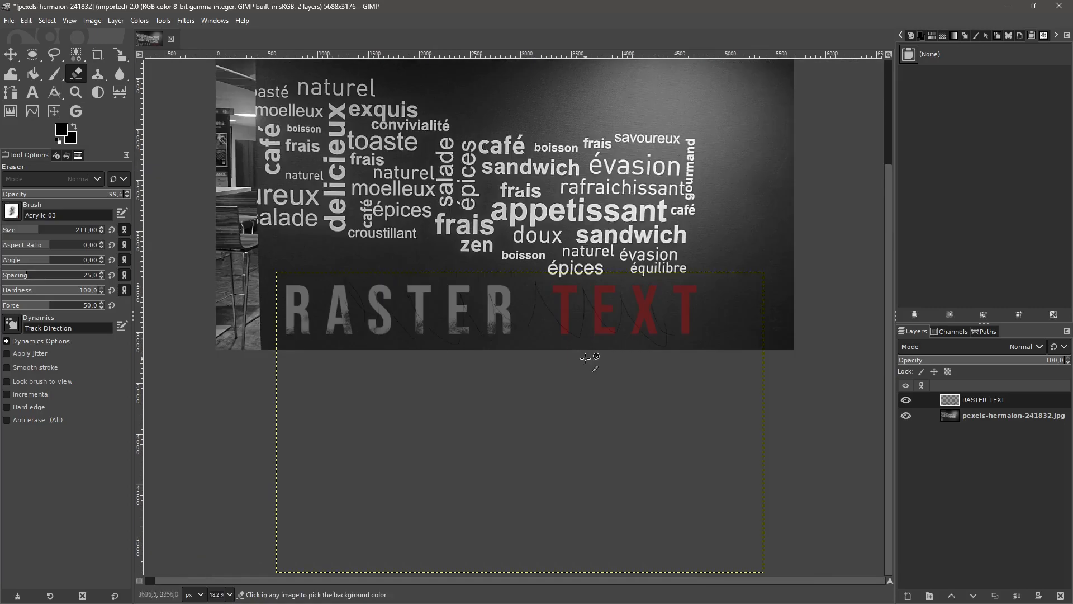
scroll(583, 358, up, 1)
mouse_move(568, 329)
mouse_down()
mouse_move(610, 324)
mouse_move(585, 305)
mouse_move(700, 326)
mouse_move(642, 321)
mouse_up()
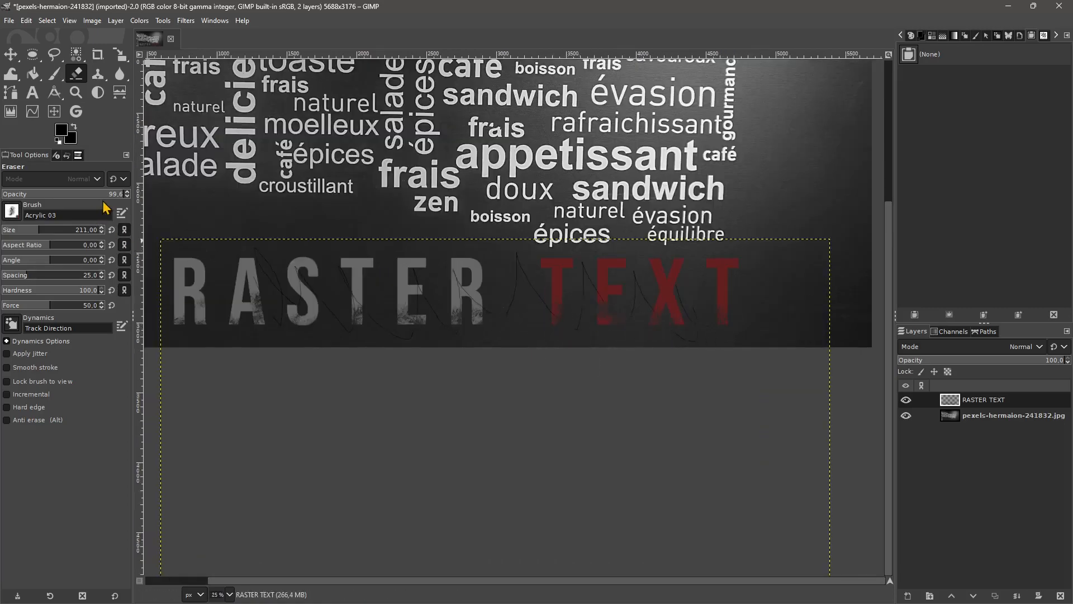
drag(106, 195, 67, 196)
mouse_move(306, 258)
mouse_down()
mouse_move(309, 304)
mouse_move(242, 308)
mouse_move(265, 264)
mouse_move(229, 249)
mouse_move(183, 260)
mouse_move(195, 308)
mouse_move(231, 292)
mouse_move(338, 345)
mouse_up()
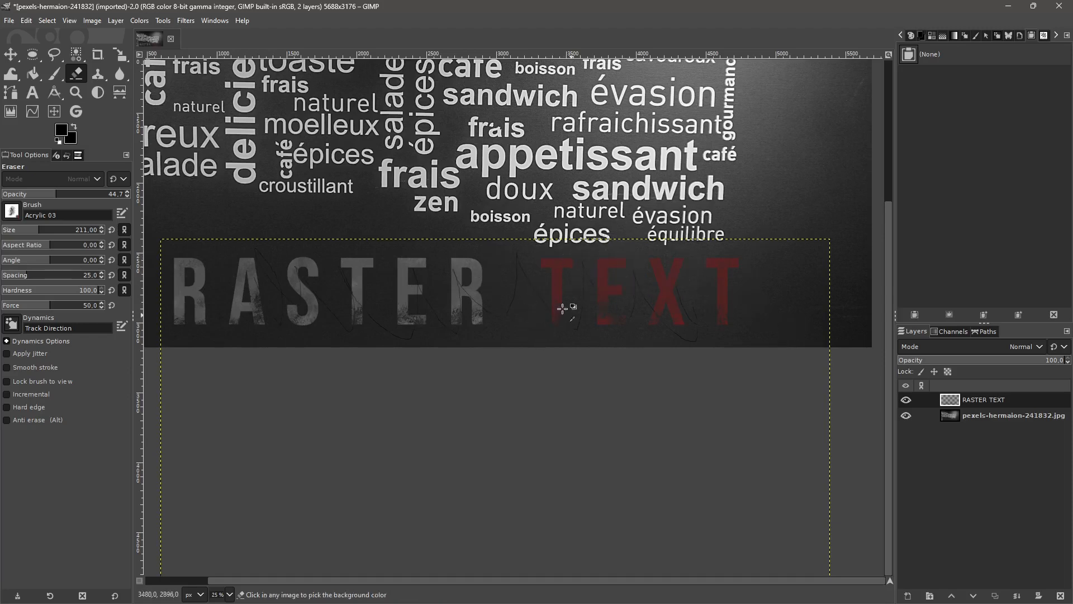
Step: Scale the RASTER TEXT layer down to a tiny size and move it back onto the photo's lower area
scroll(500, 307, down, 1)
click(119, 56)
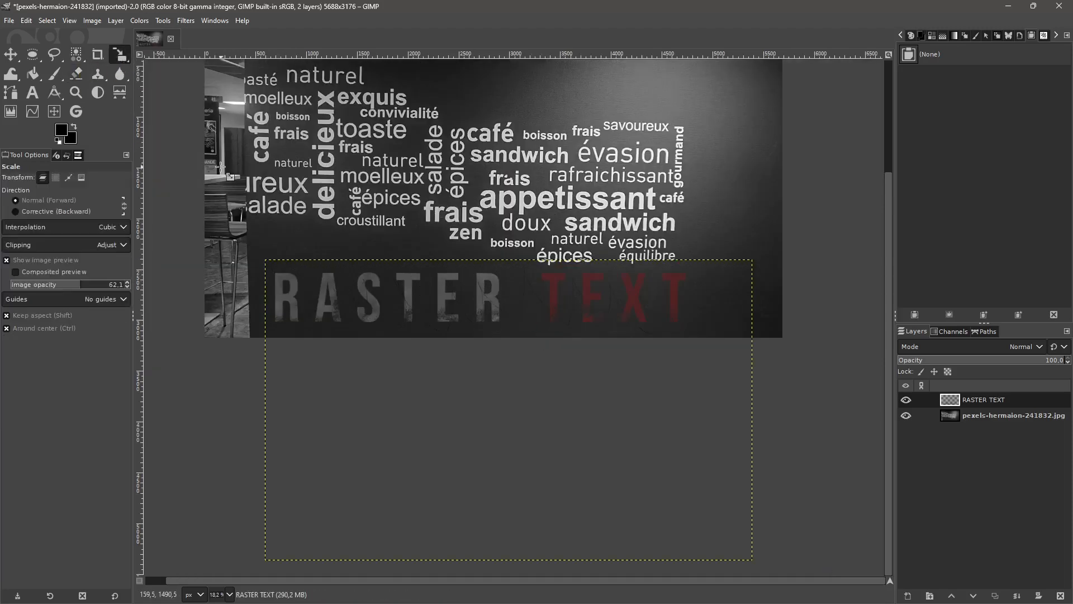
click(307, 301)
drag(268, 263, 597, 412)
drag(425, 366, 539, 407)
key(Return)
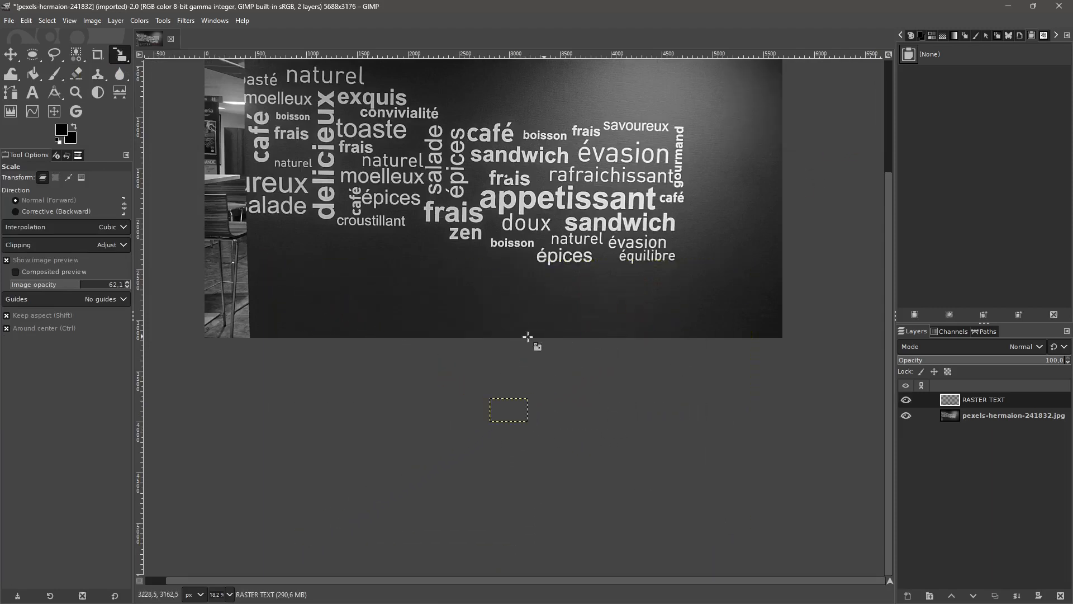
click(11, 54)
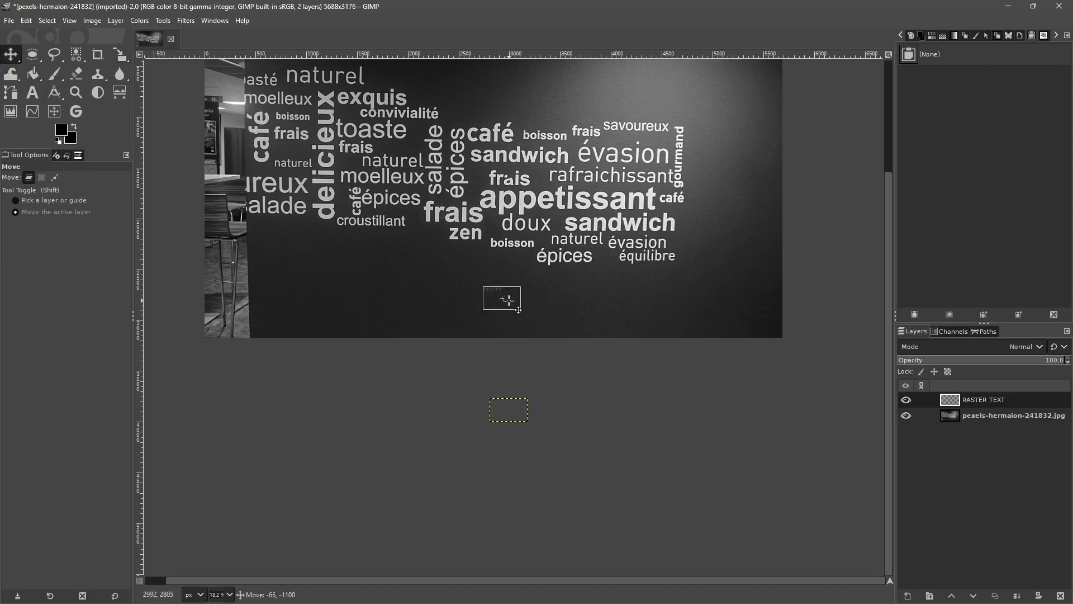
Step: Examine the pixels of the shrunken RASTER TEXT letters at up to 1600% zoom
scroll(473, 310, up, 4)
scroll(474, 310, up, 6)
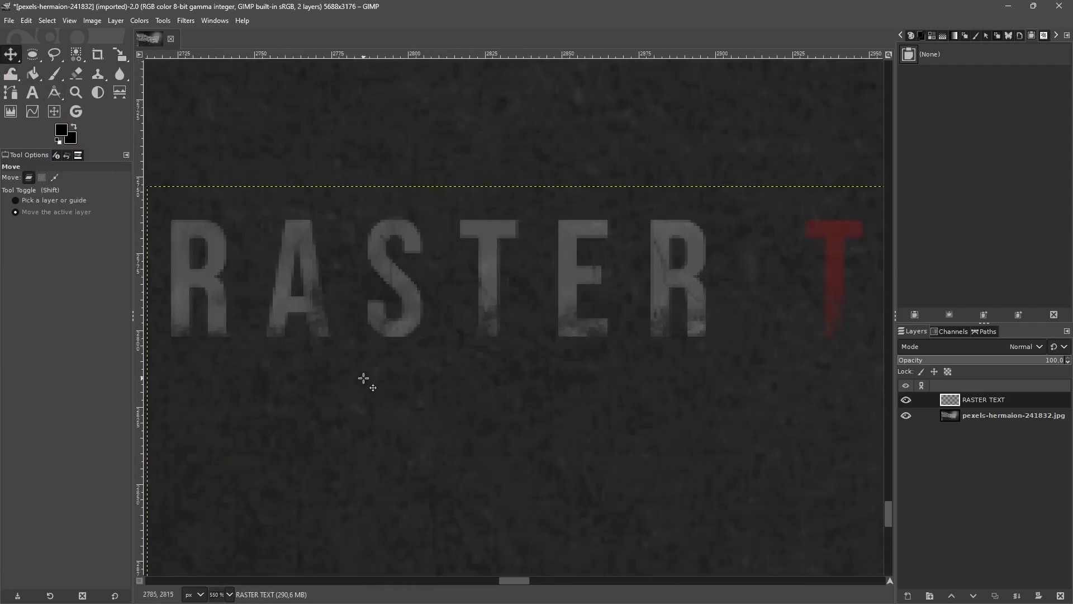
scroll(302, 336, down, 2)
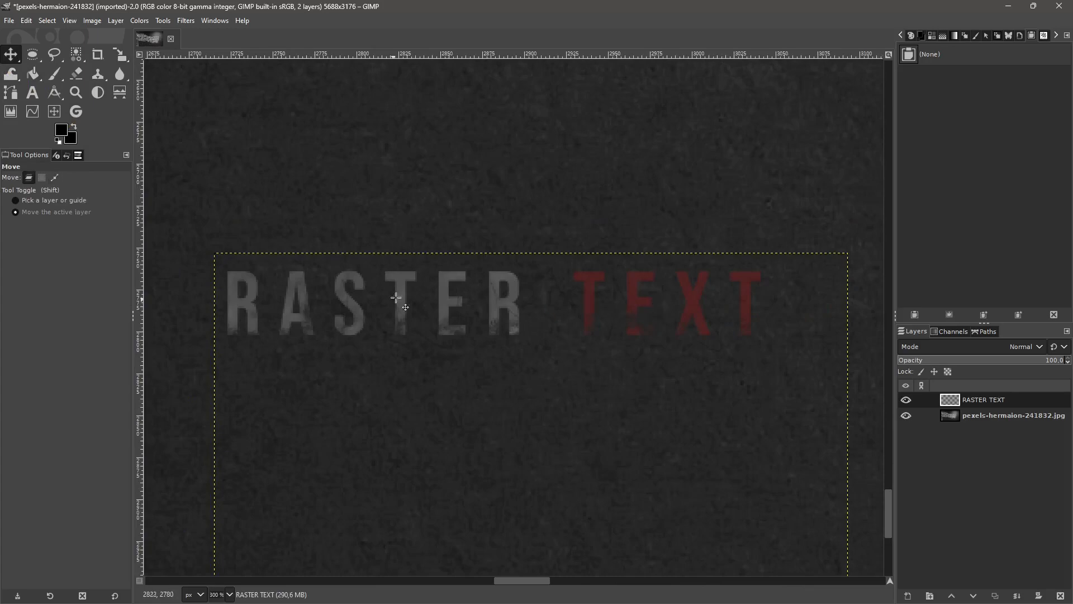
scroll(423, 289, up, 1)
scroll(418, 289, up, 2)
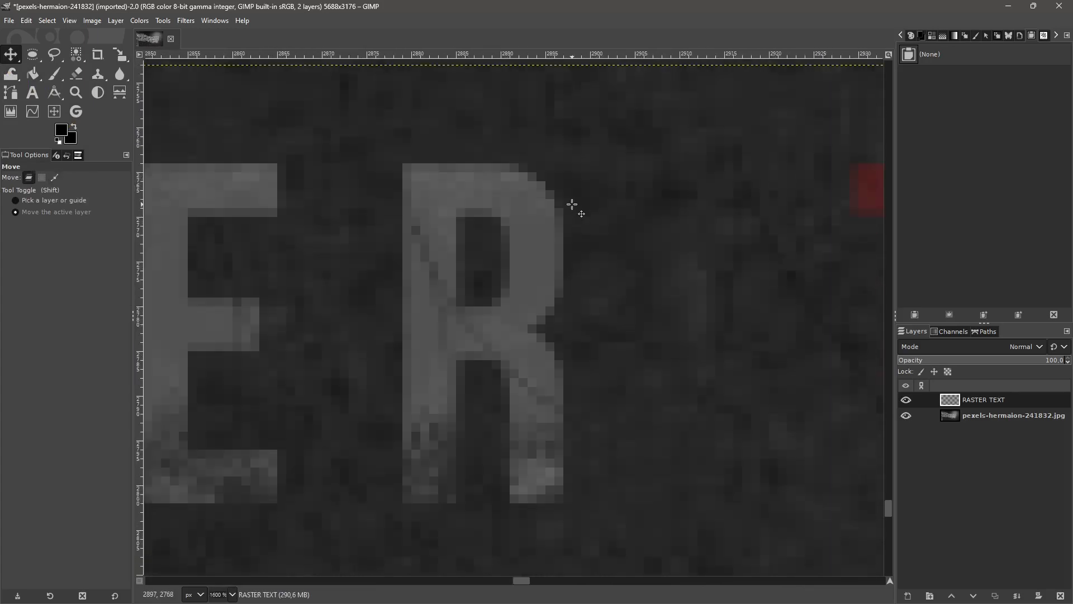
scroll(489, 283, down, 4)
scroll(461, 293, down, 8)
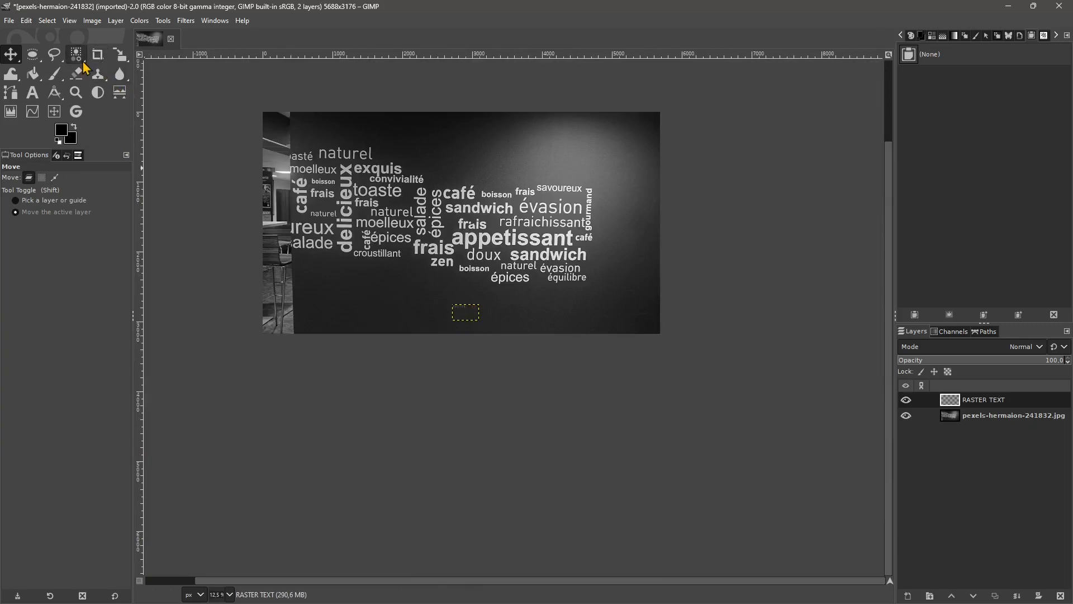
Step: Scale the tiny RASTER TEXT layer up to 10960 × 6785 px with its proportions kept
click(120, 54)
drag(476, 317, 1060, 597)
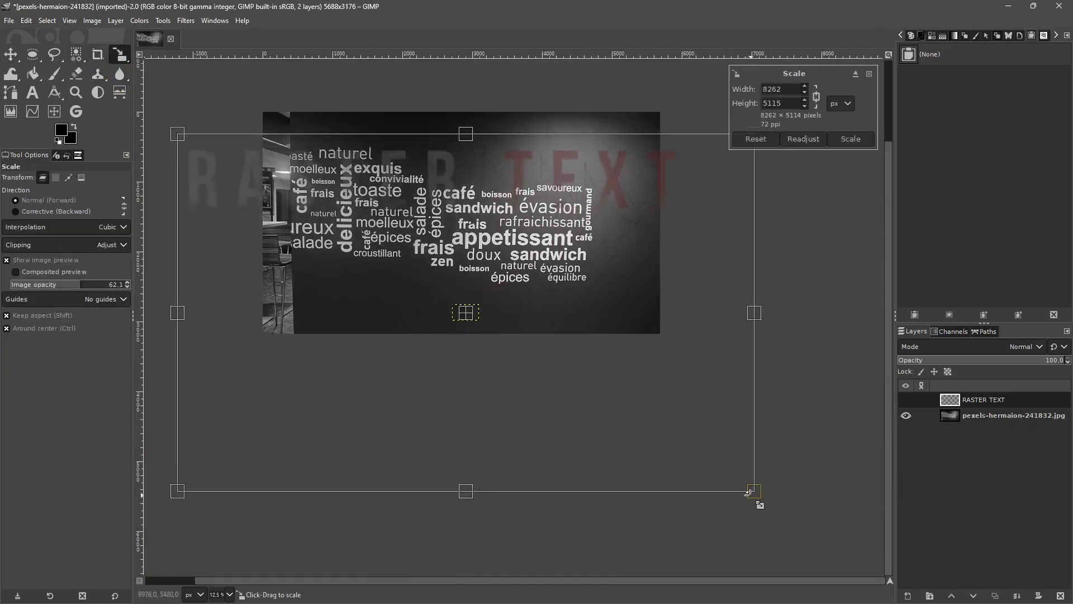
drag(749, 492, 922, 582)
click(851, 138)
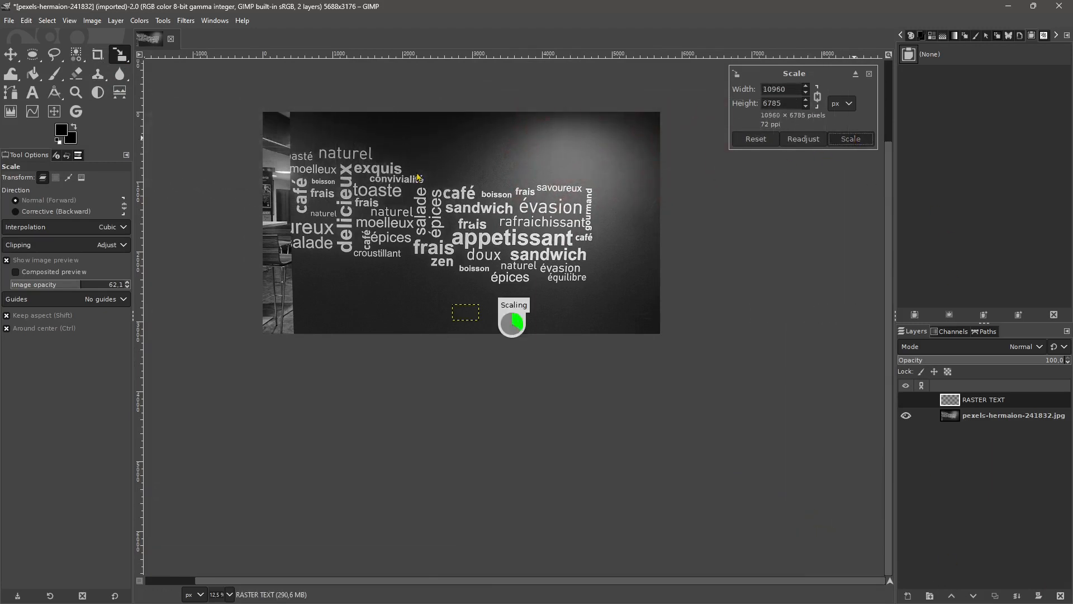
Step: Move the enlarged RASTER TEXT layer across the photo to inspect its letters, and delete the layer
key(m)
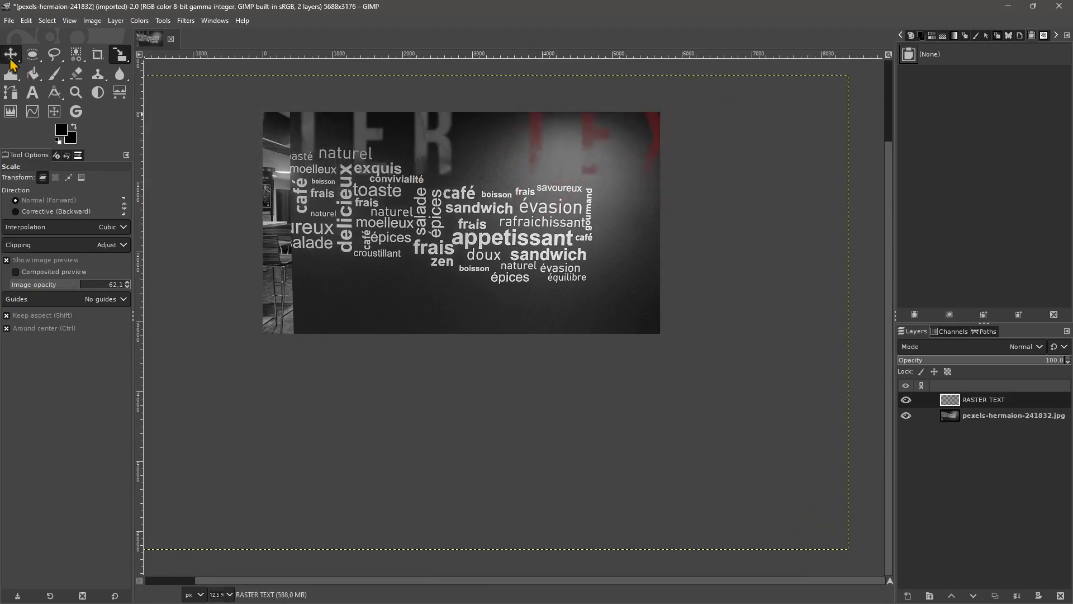
drag(526, 142, 534, 319)
scroll(619, 166, up, 3)
scroll(567, 248, down, 2)
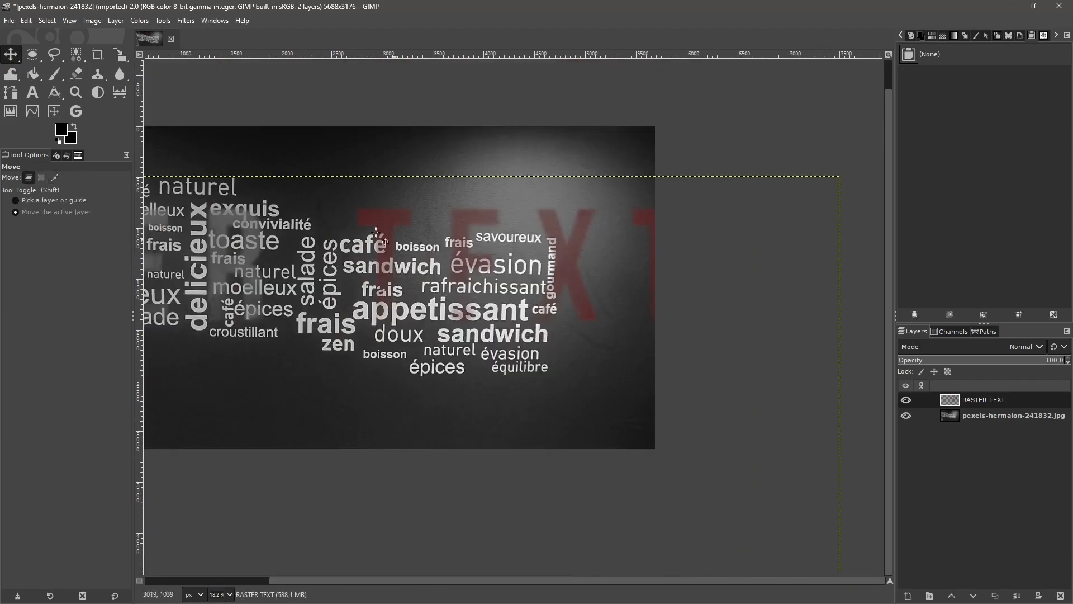
drag(385, 228, 562, 181)
drag(310, 225, 643, 193)
scroll(445, 271, down, 2)
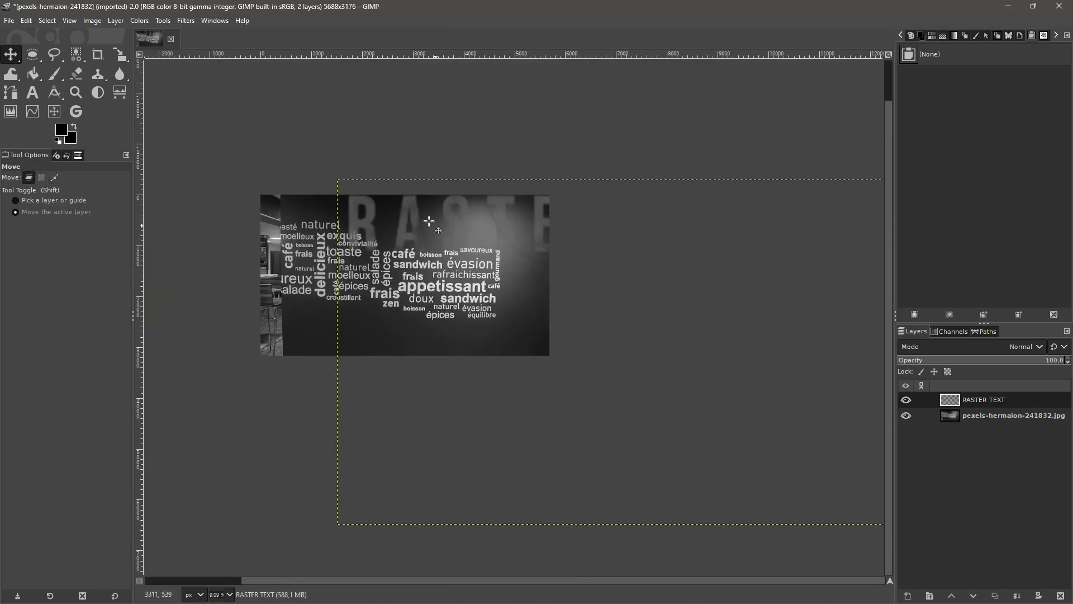
drag(528, 270, 396, 335)
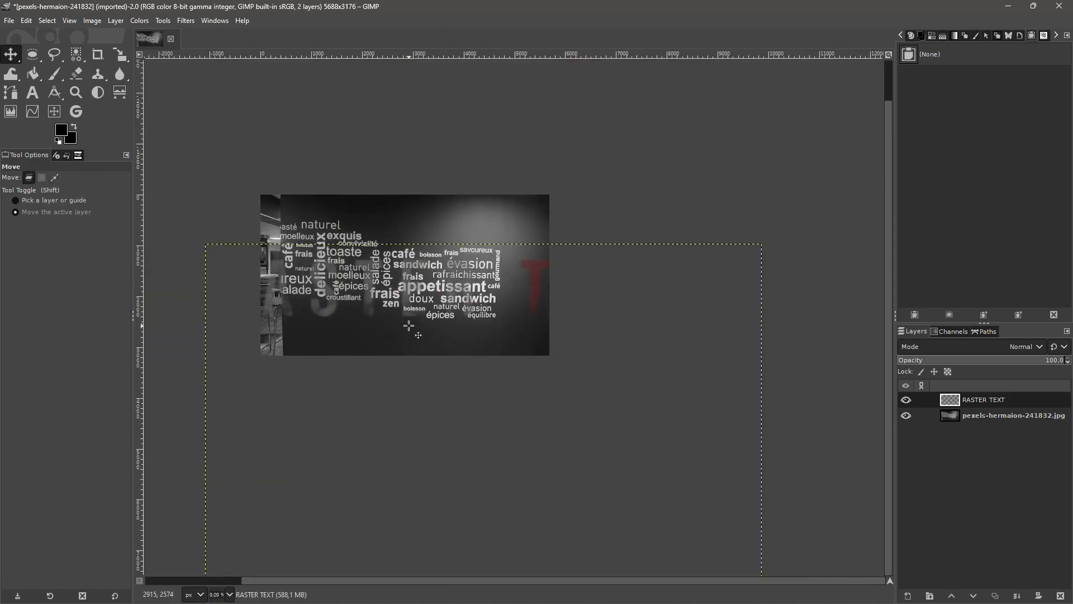
scroll(495, 318, down, 1)
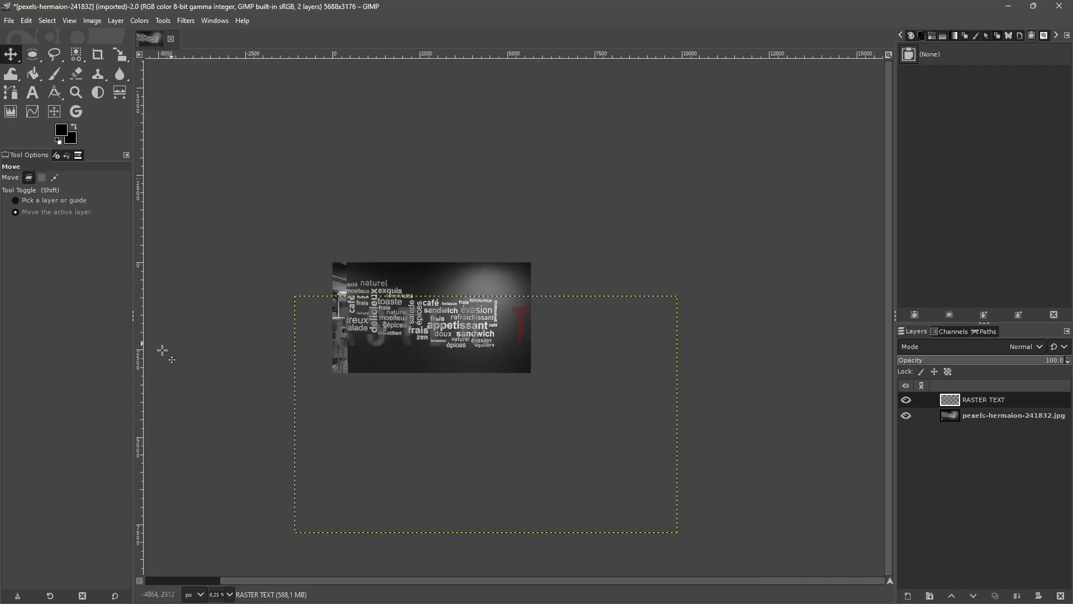
scroll(459, 335, up, 1)
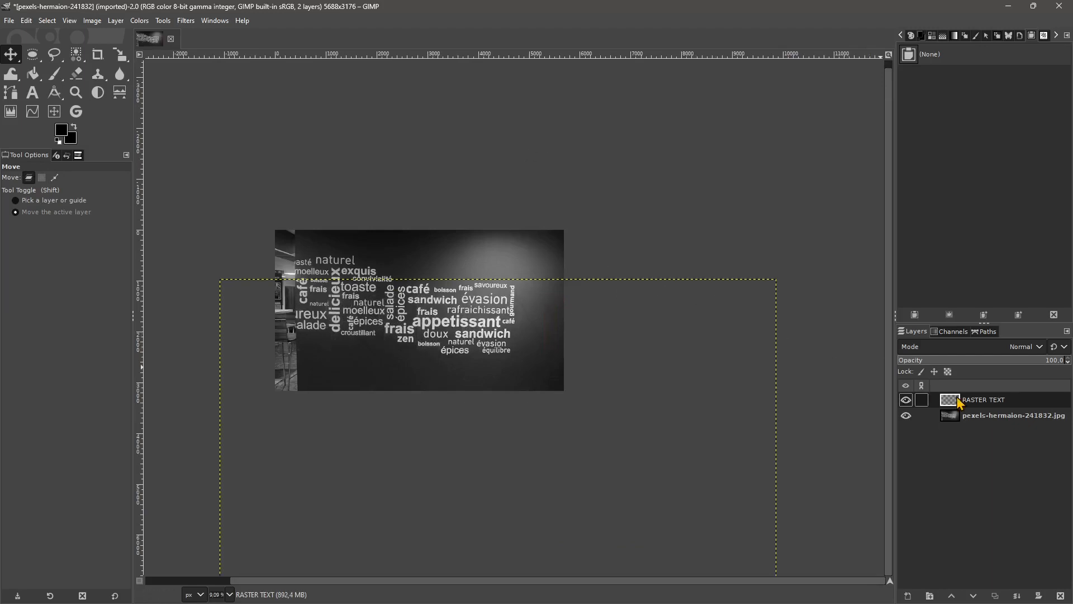
click(1061, 596)
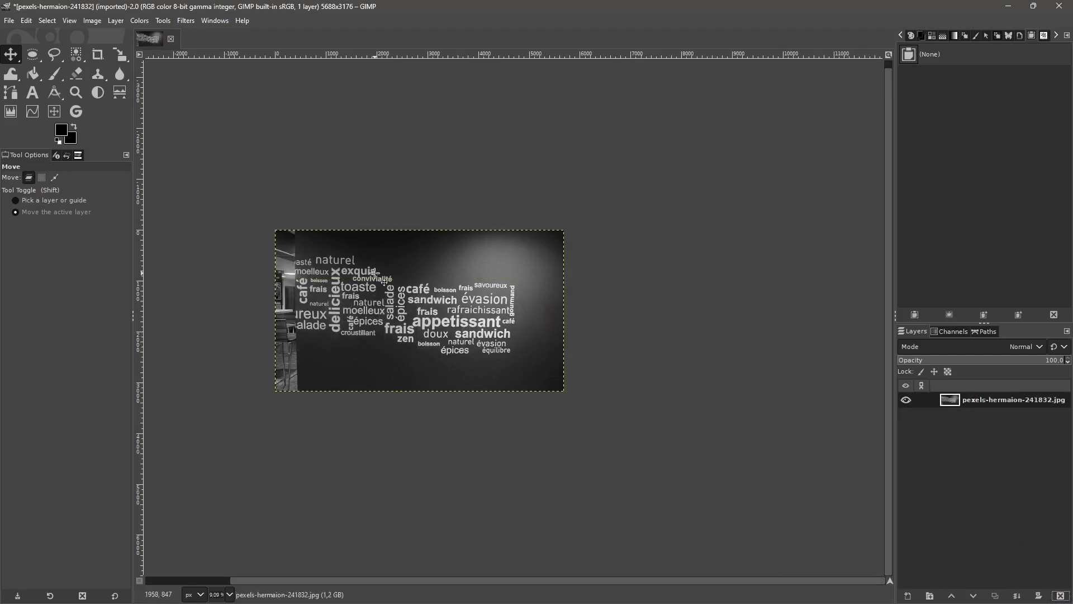
Step: Add a text box above the photo's word cloud containing "asdasdadada" in Bebas Neue at size 400 px
scroll(374, 272, up, 2)
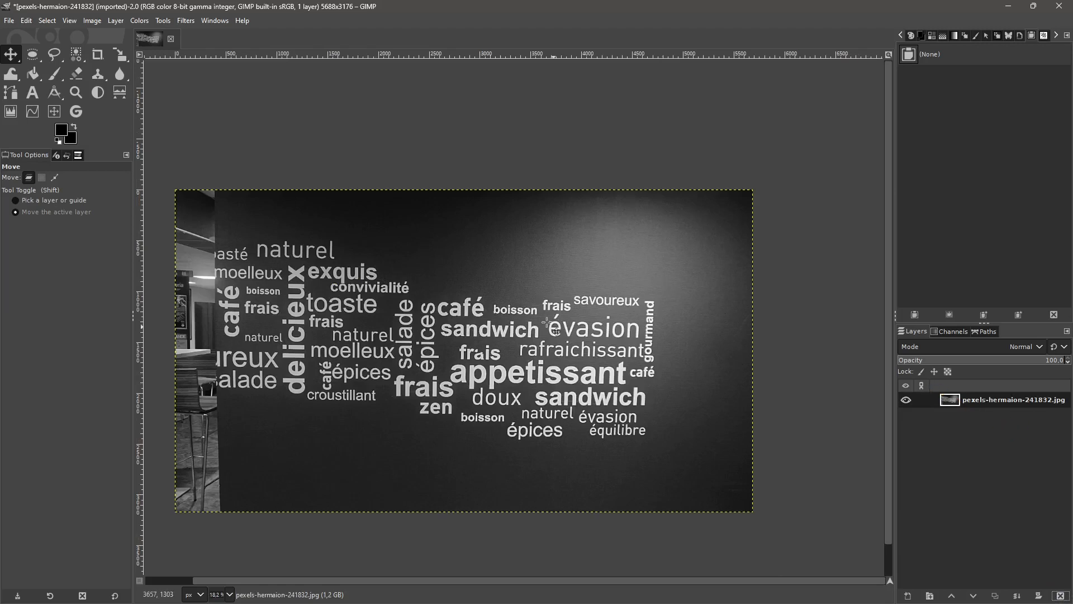
click(32, 93)
drag(442, 223, 629, 299)
text(asdasdadada)
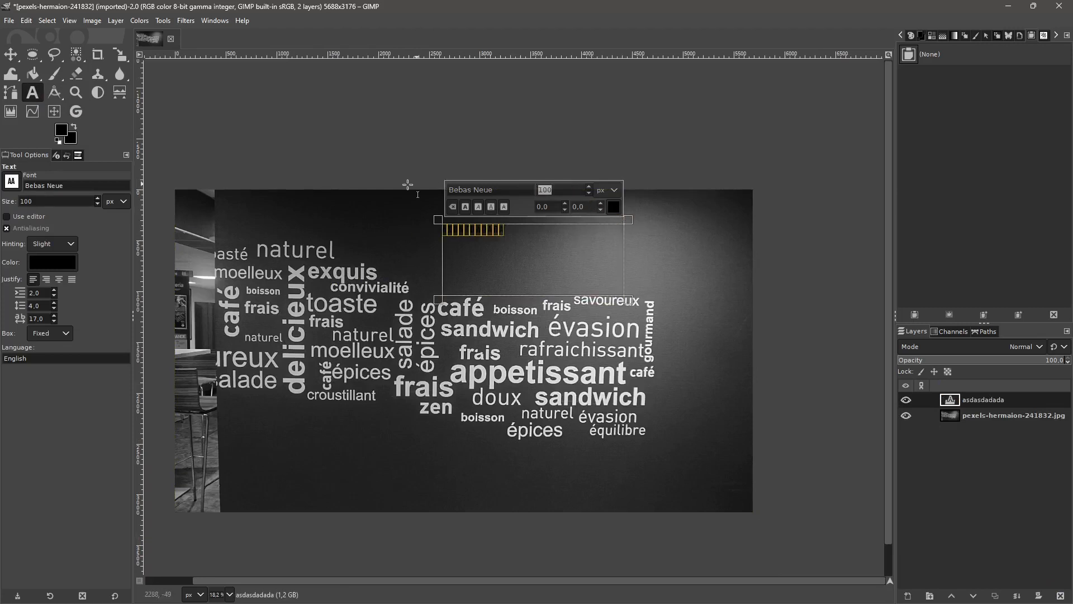
key(Return)
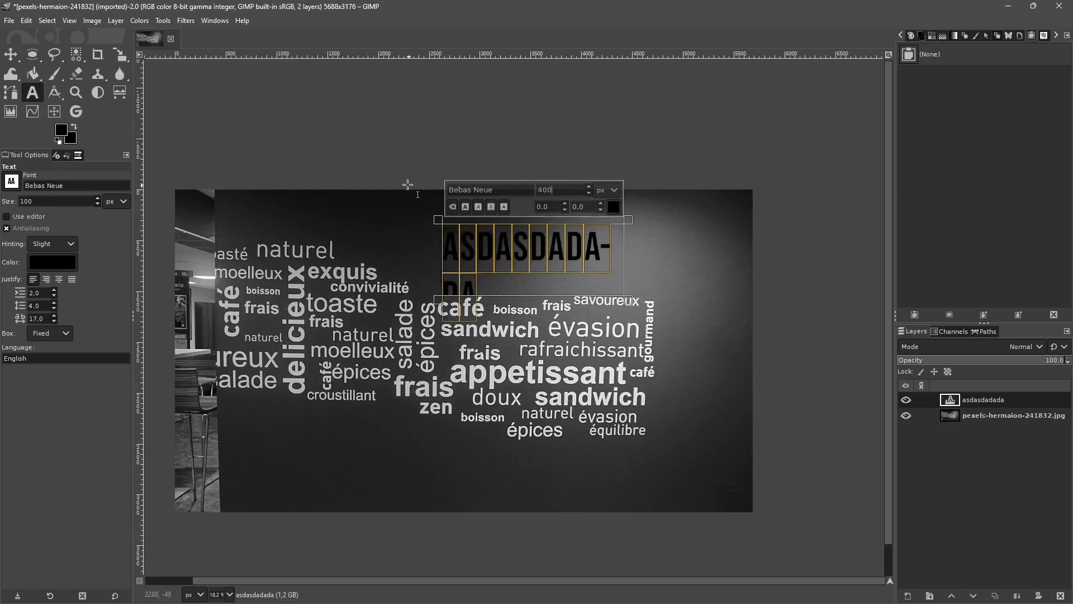
Step: Try the text at sizes 100 and 500 px, enlarging its box so the word fits on one line
drag(632, 300, 681, 371)
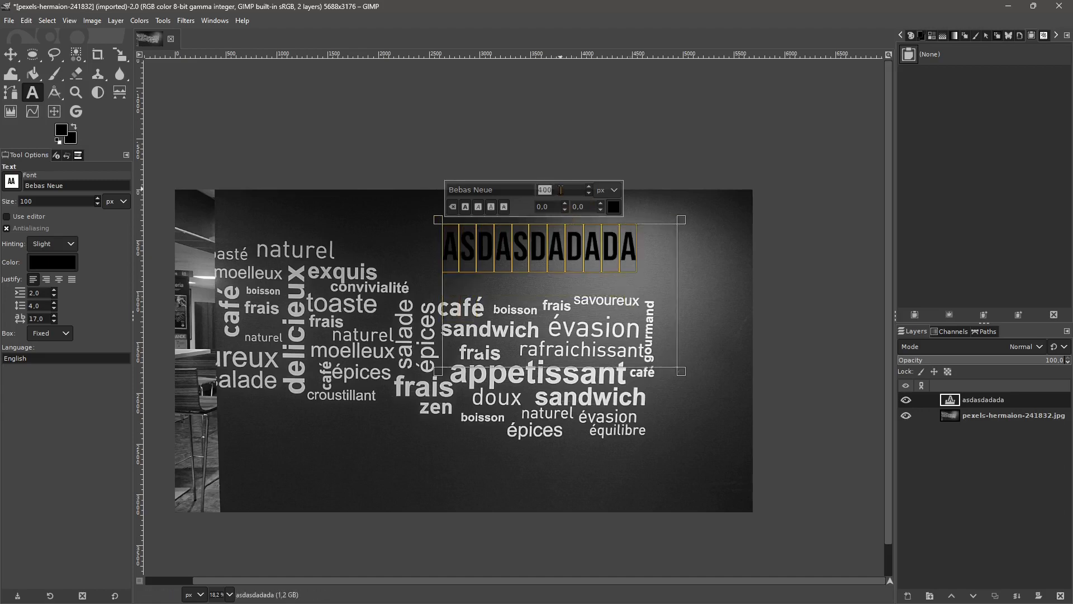
key(Return)
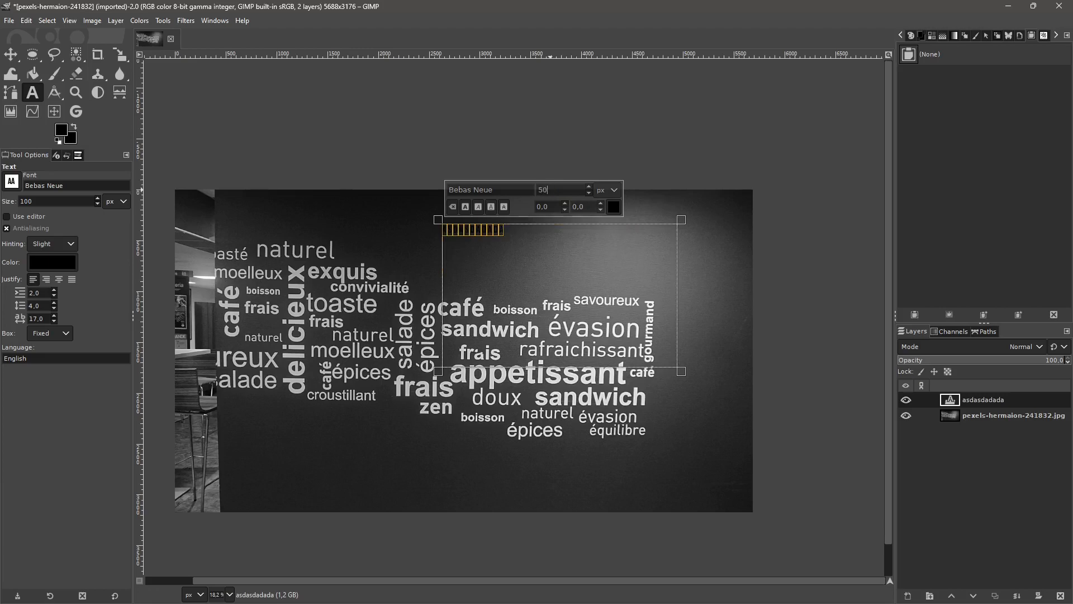
key(Return)
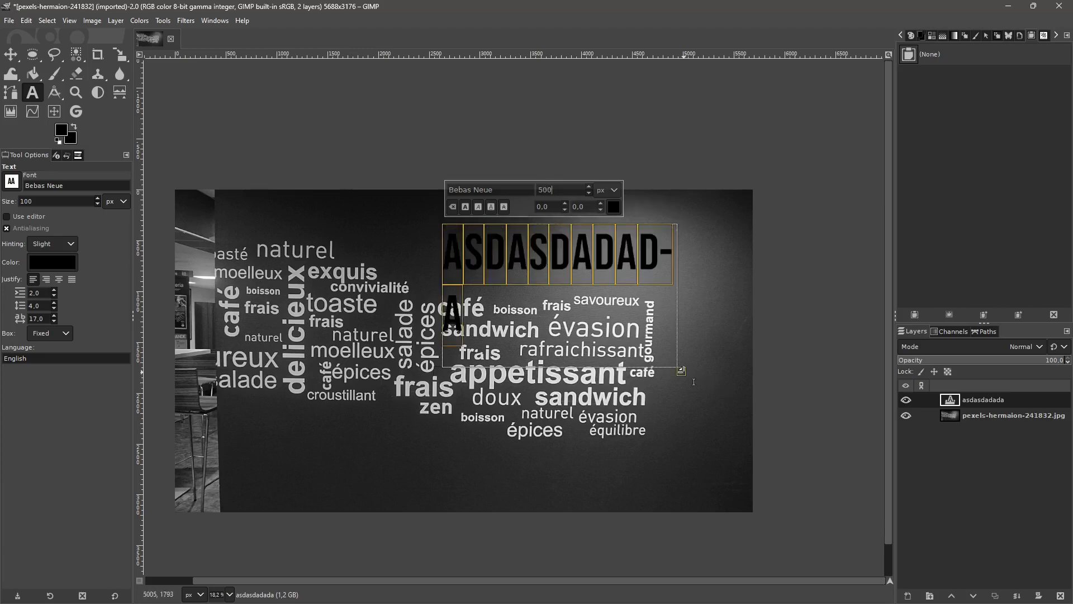
drag(697, 385, 770, 427)
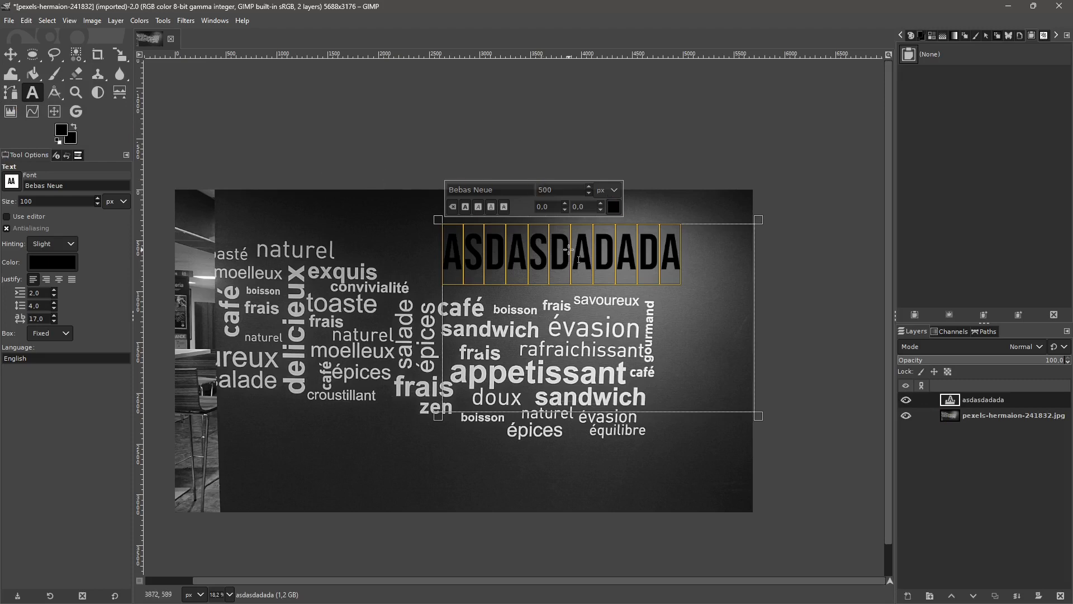
click(681, 168)
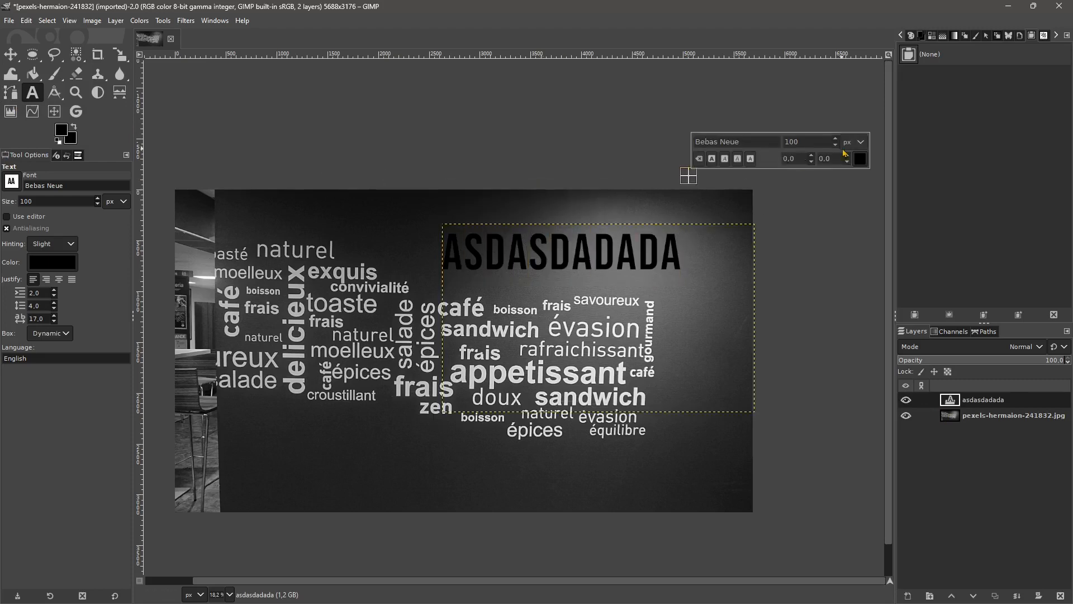
click(573, 169)
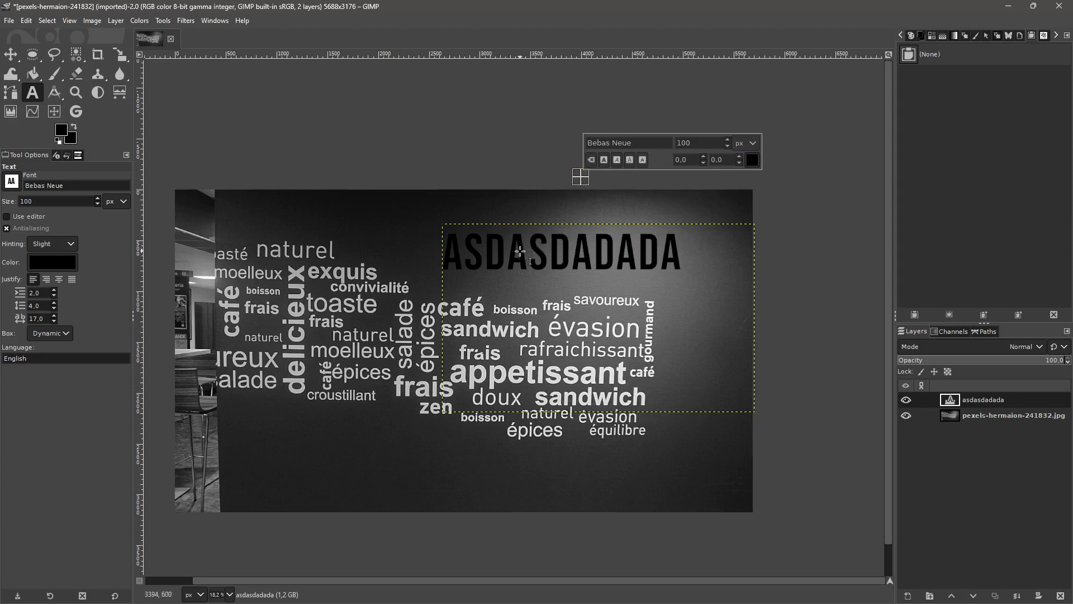
key(Escape)
click(519, 252)
key(Escape)
Step: Clear the contents of the asdasdadada layer and close the image, discarding its changes
click(10, 55)
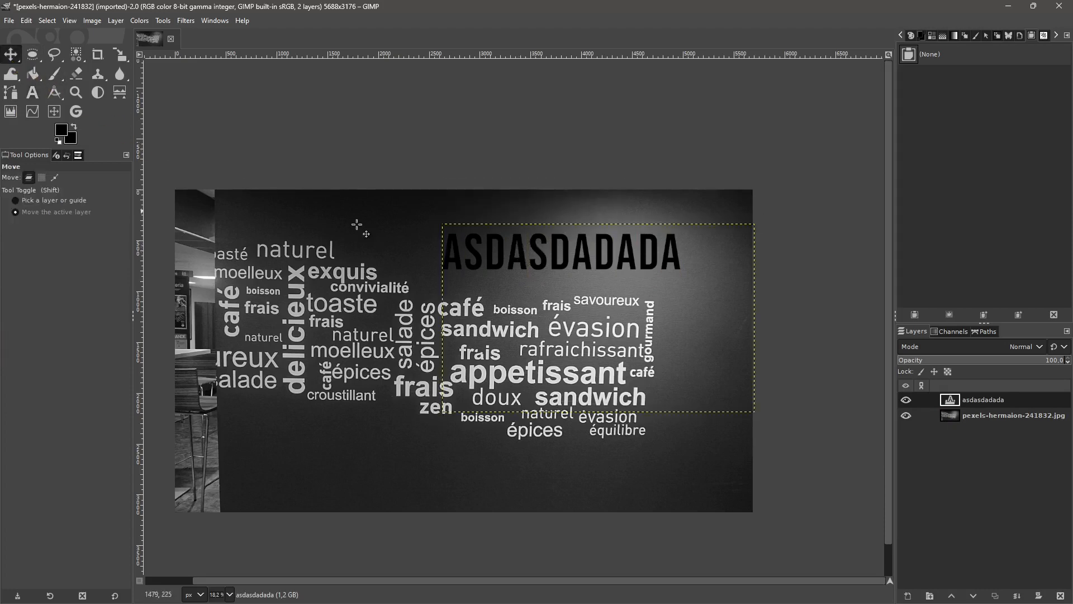
key(Delete)
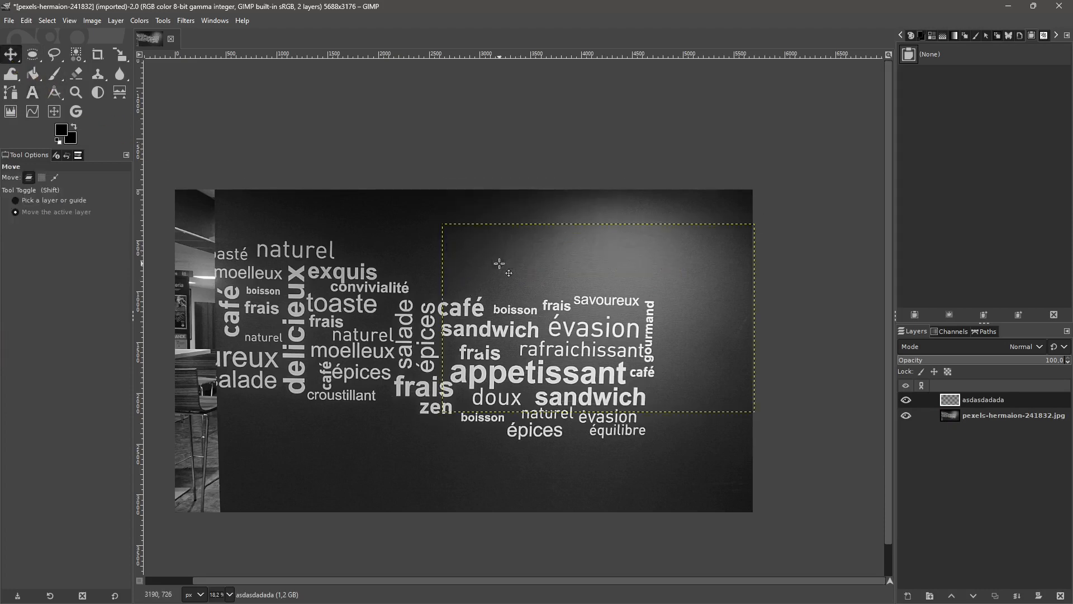
key(ctrl+w)
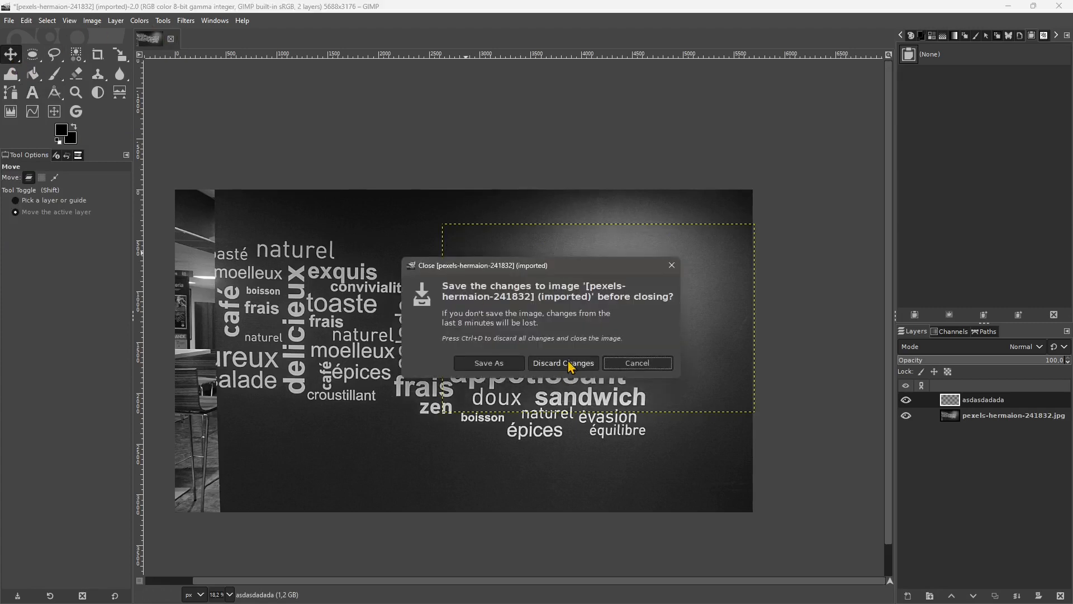
click(533, 364)
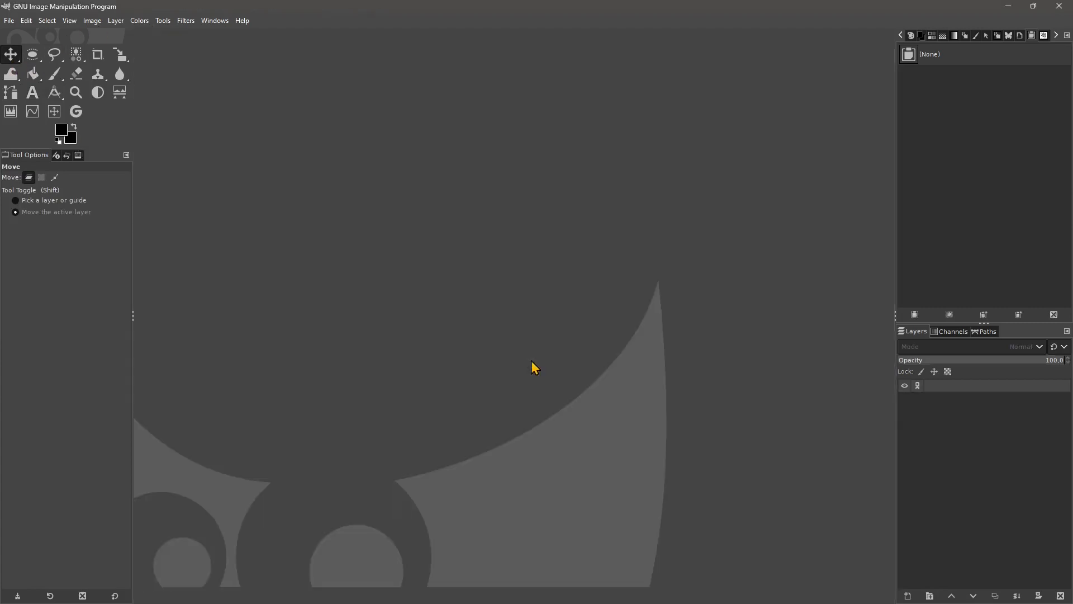
Step: Open the vector file Shirt-type_TShirt.svg from the Assets folder
click(9, 21)
click(23, 66)
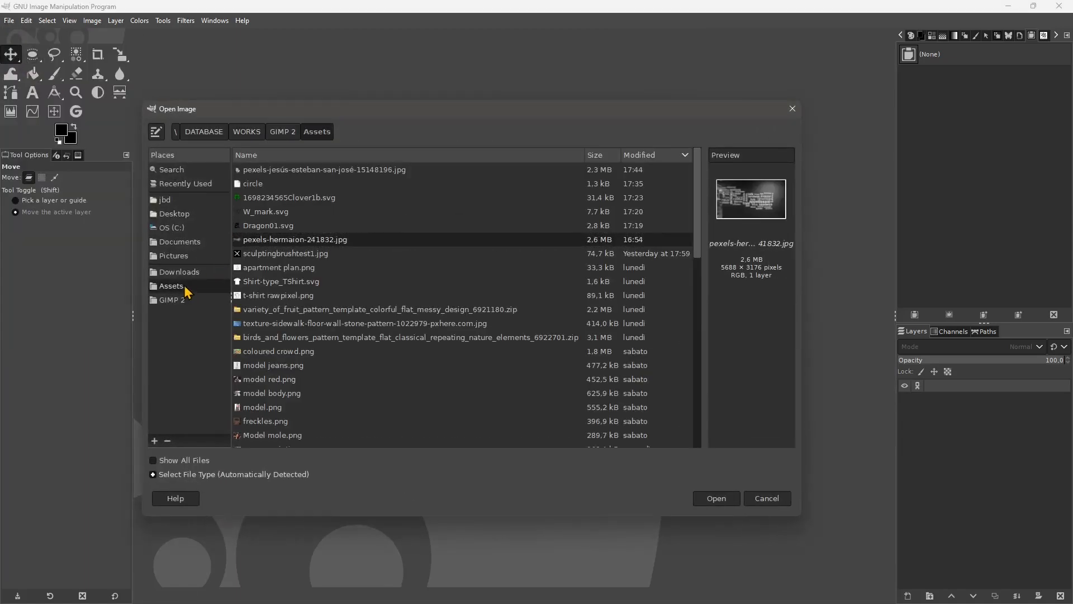
click(281, 285)
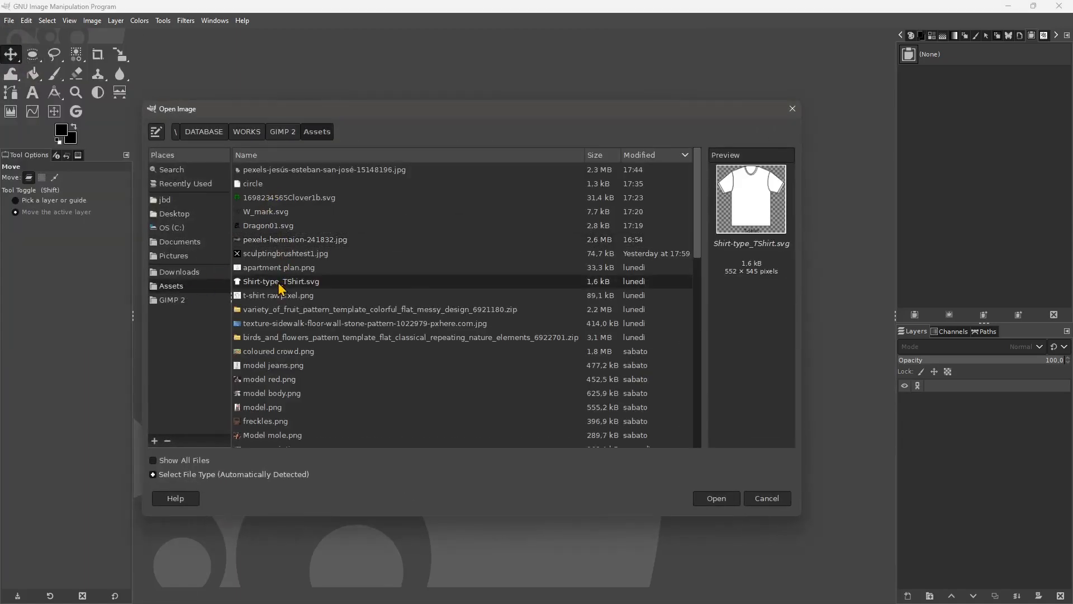
click(710, 498)
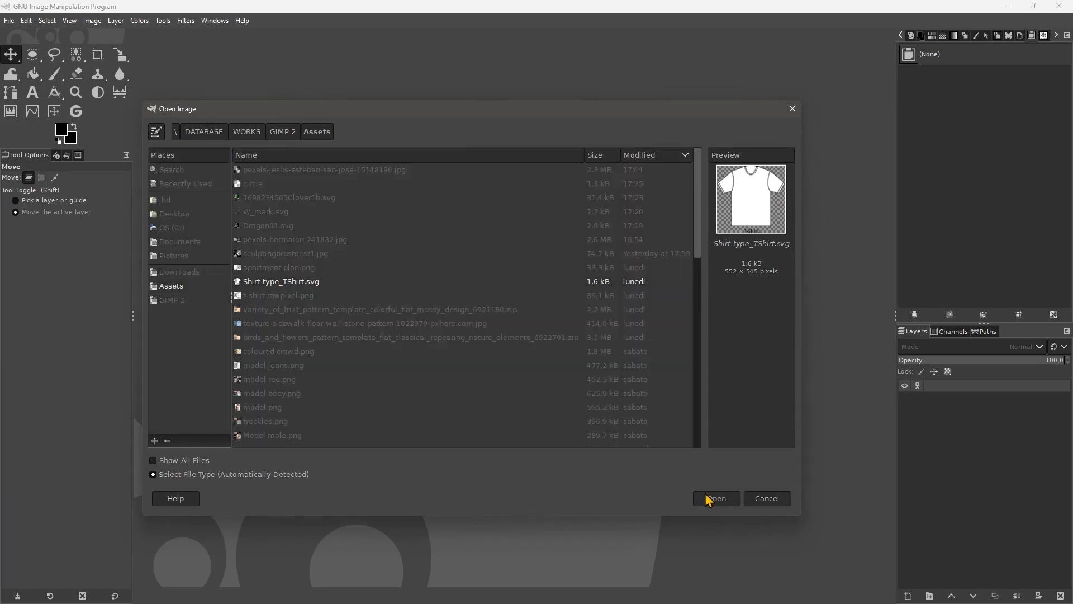
Step: Render the shirt SVG at 5520 × 5450 px with Import paths enabled, and examine its outlines up close
drag(551, 235, 505, 89)
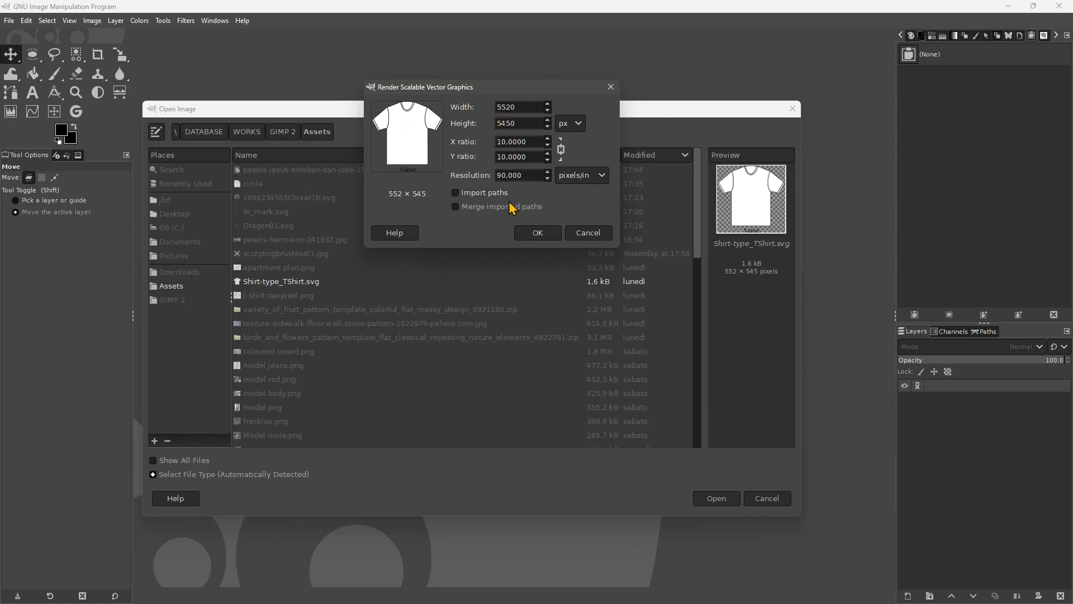
click(456, 194)
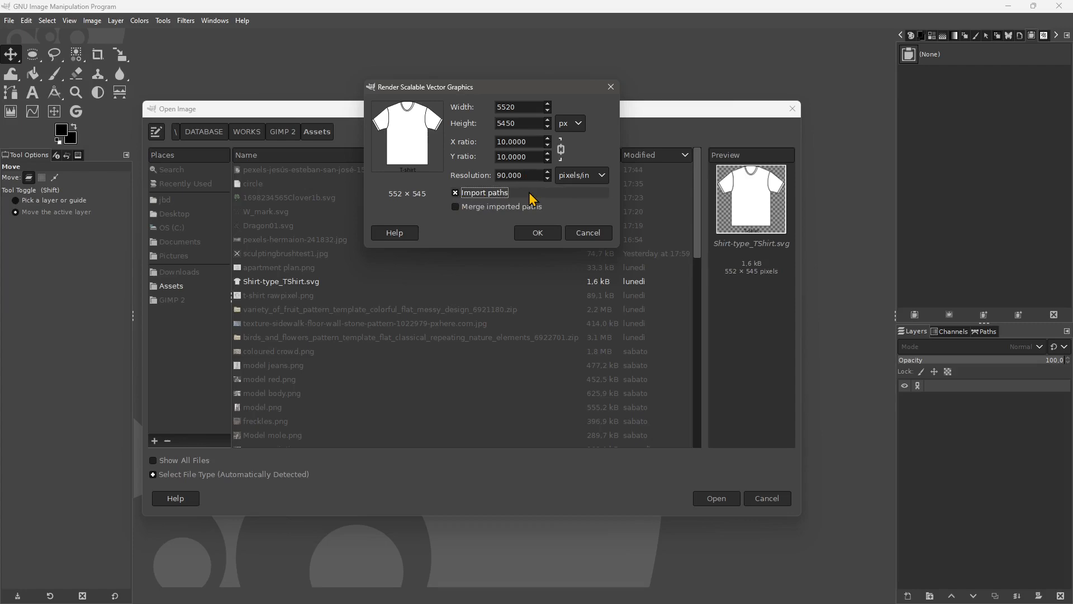
click(531, 237)
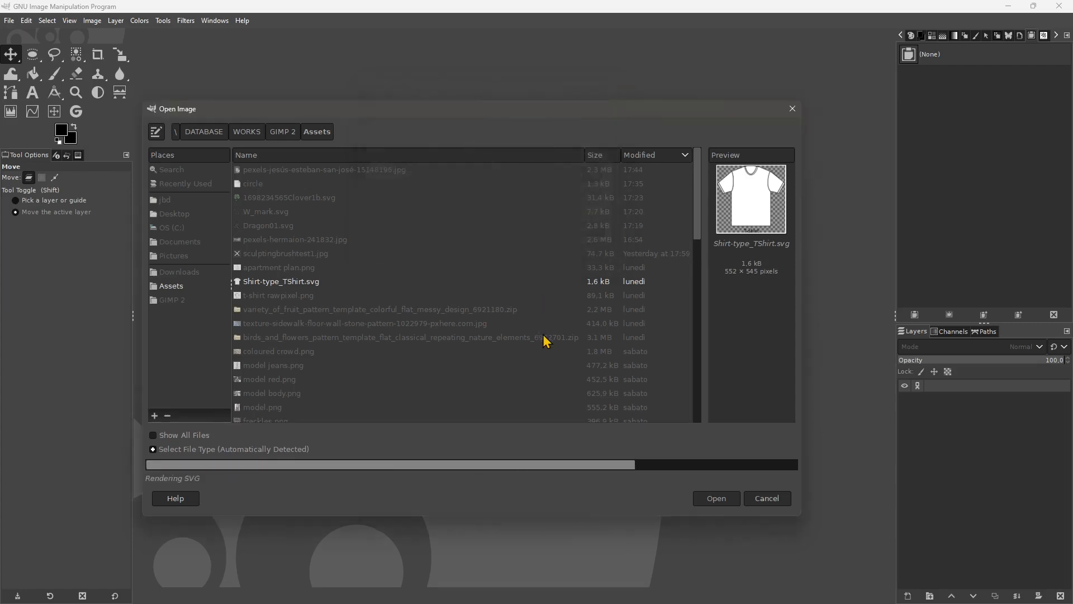
scroll(543, 333, up, 6)
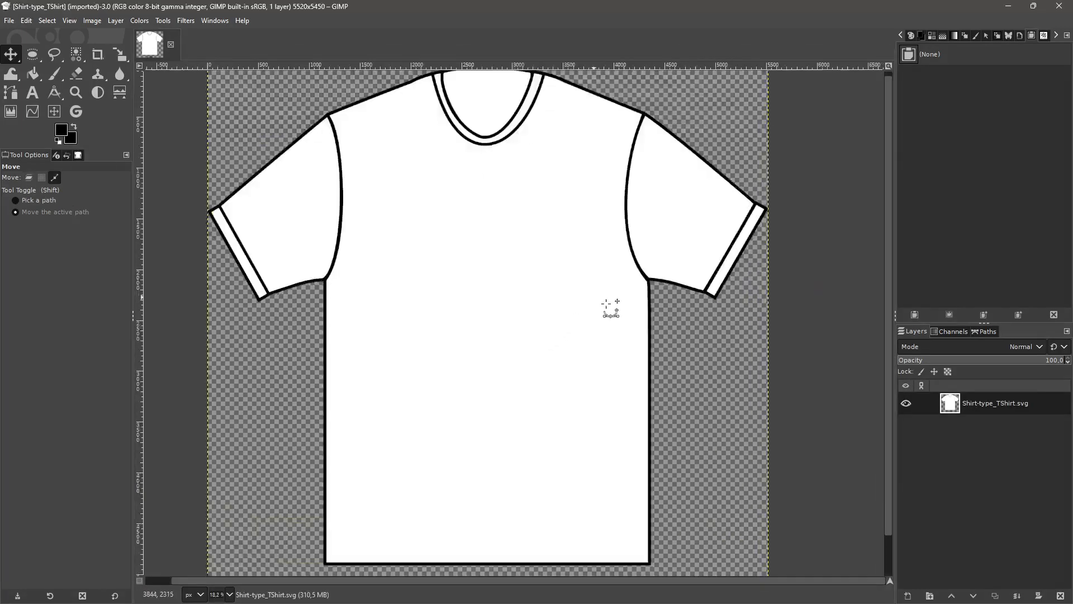
scroll(615, 292, up, 6)
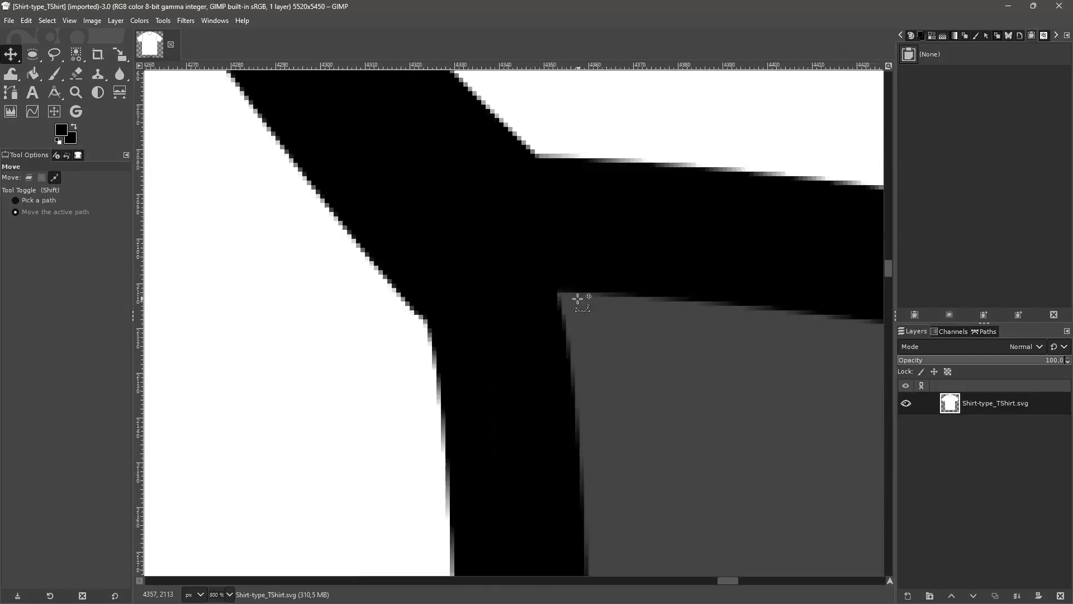
scroll(561, 306, down, 12)
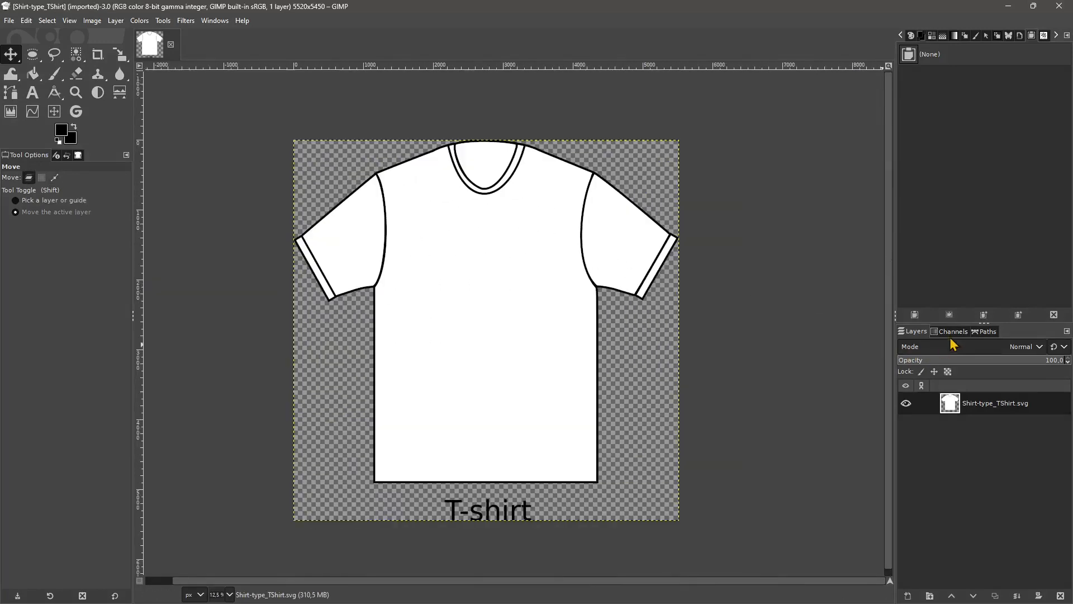
Step: Show all five imported paths of the shirt, from Imported Path #4 to Imported Path, over the artwork
click(973, 332)
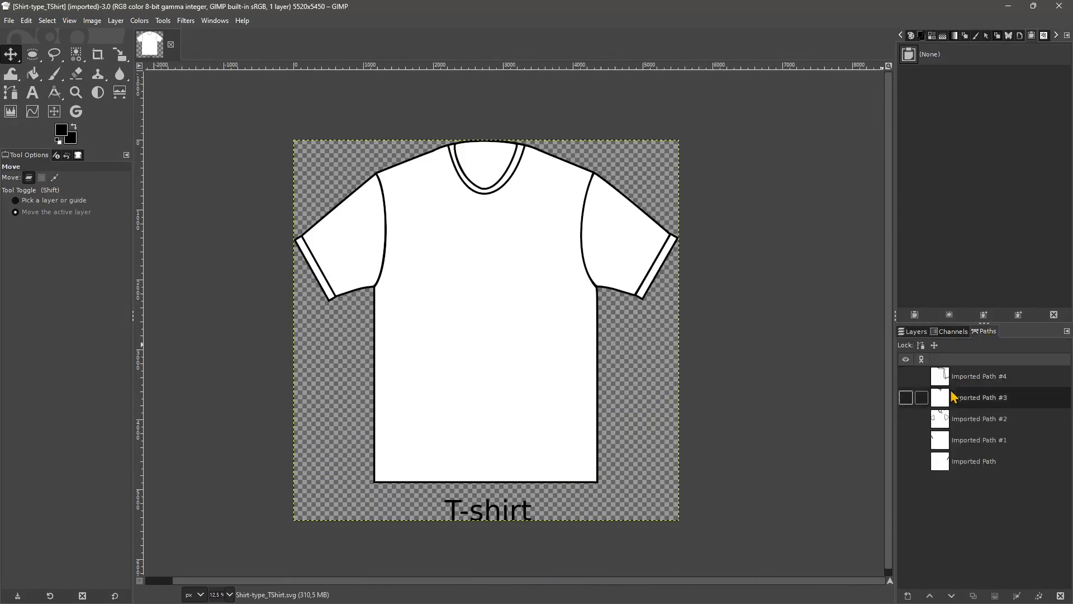
click(966, 461)
click(907, 377)
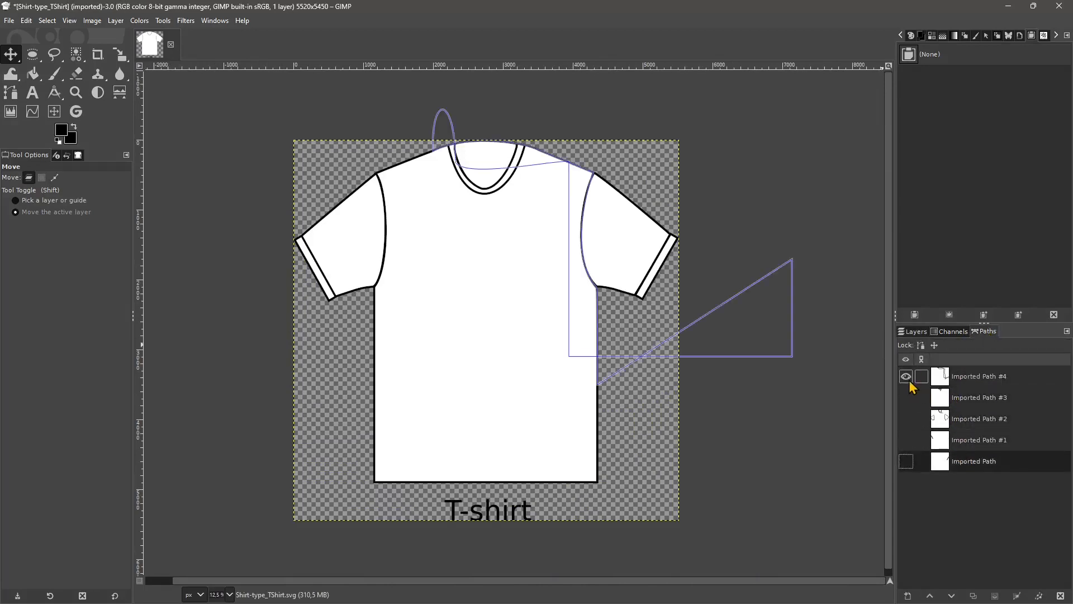
click(906, 397)
click(906, 440)
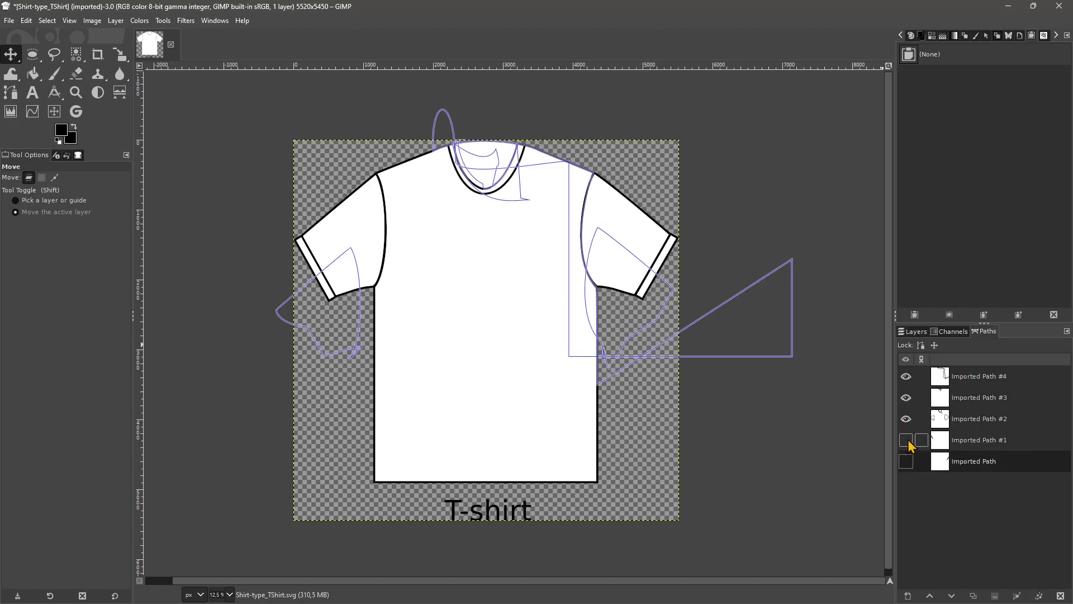
click(906, 462)
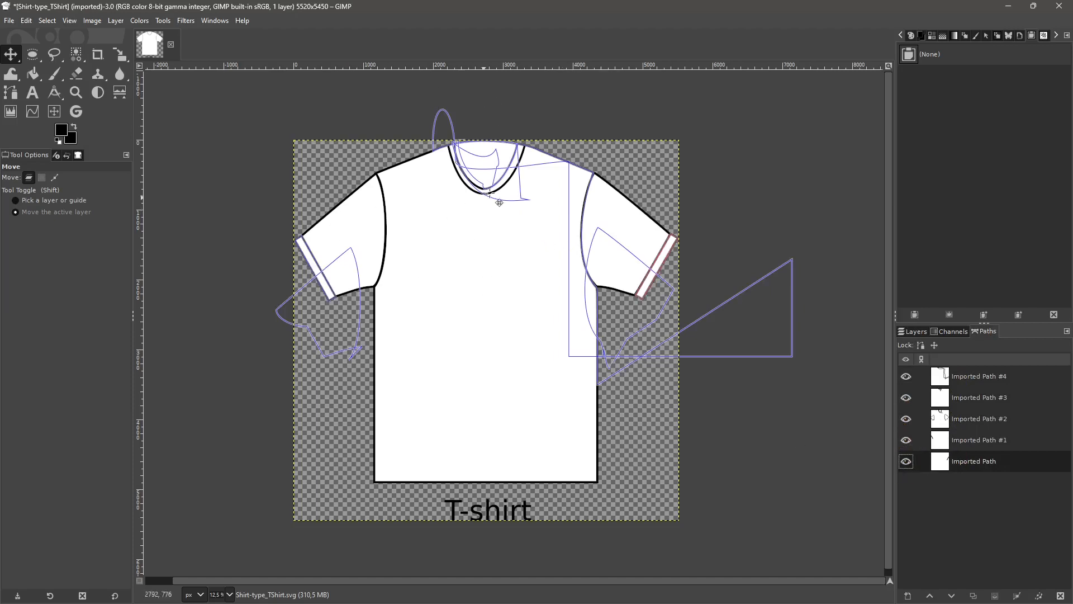
Step: Hide all five imported paths and close the shirt image, discarding its changes
click(924, 379)
click(906, 376)
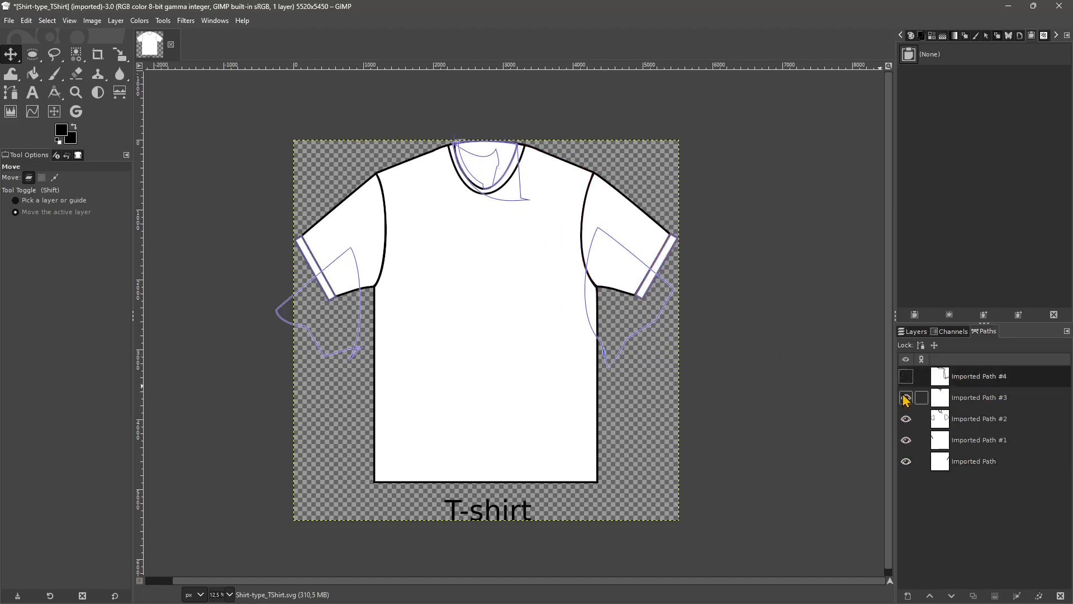
click(906, 398)
click(906, 419)
click(906, 440)
click(906, 461)
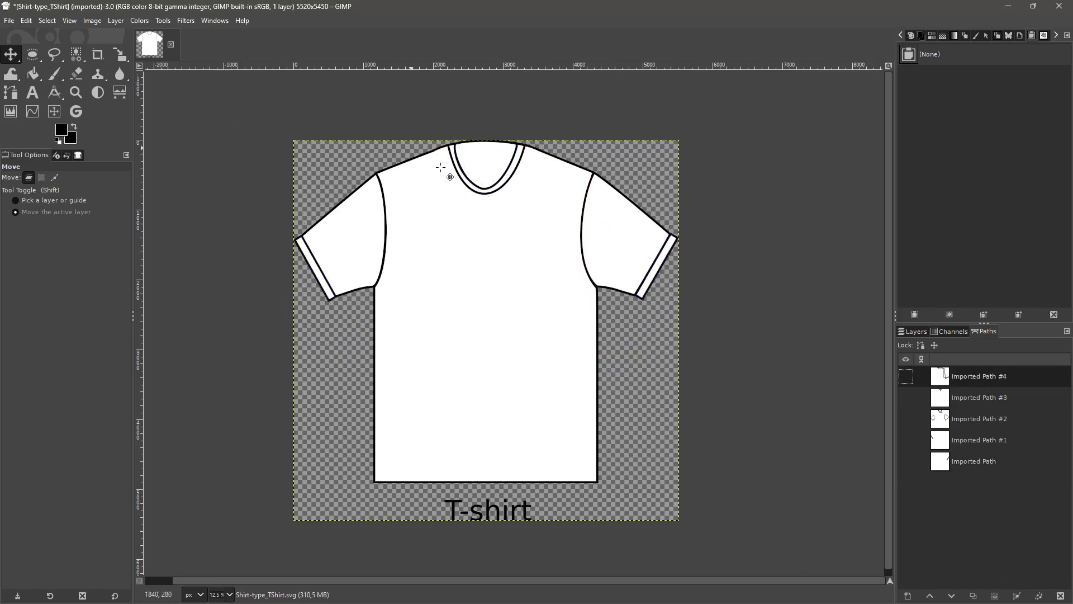
click(171, 45)
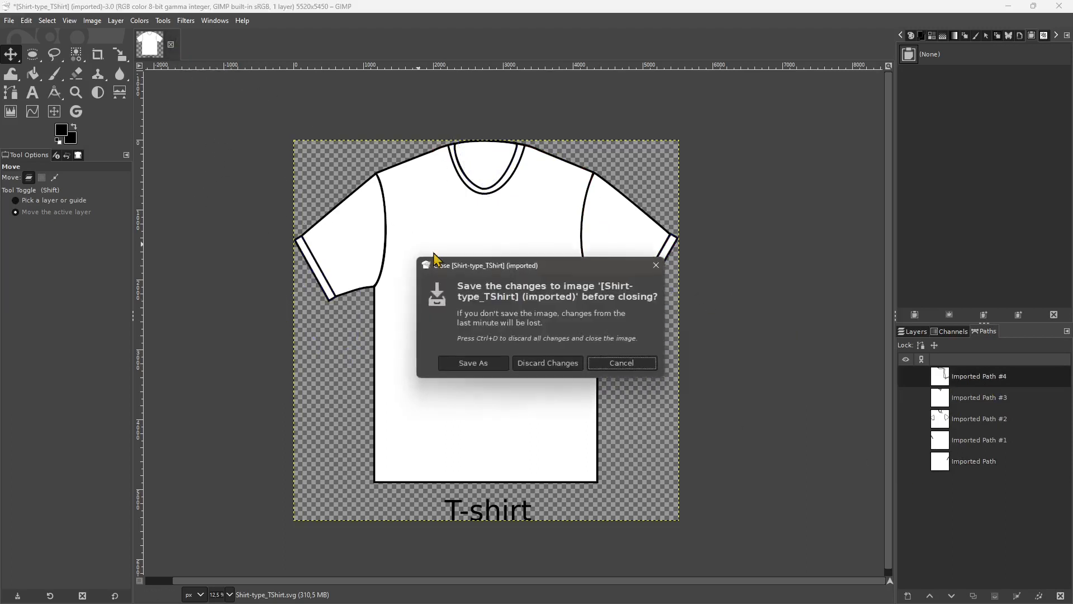
click(525, 366)
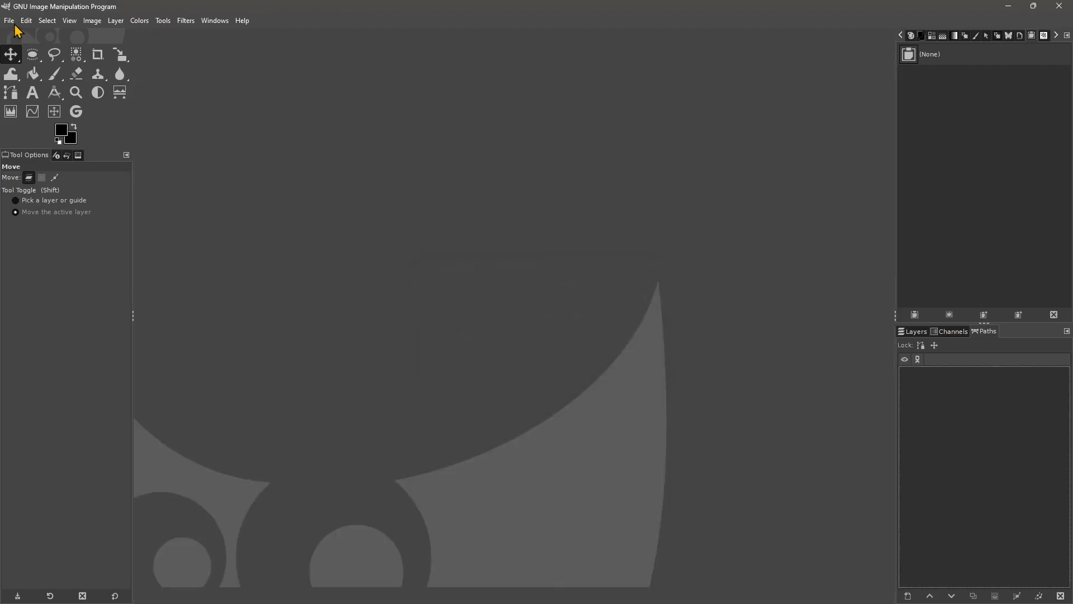
click(10, 21)
click(26, 67)
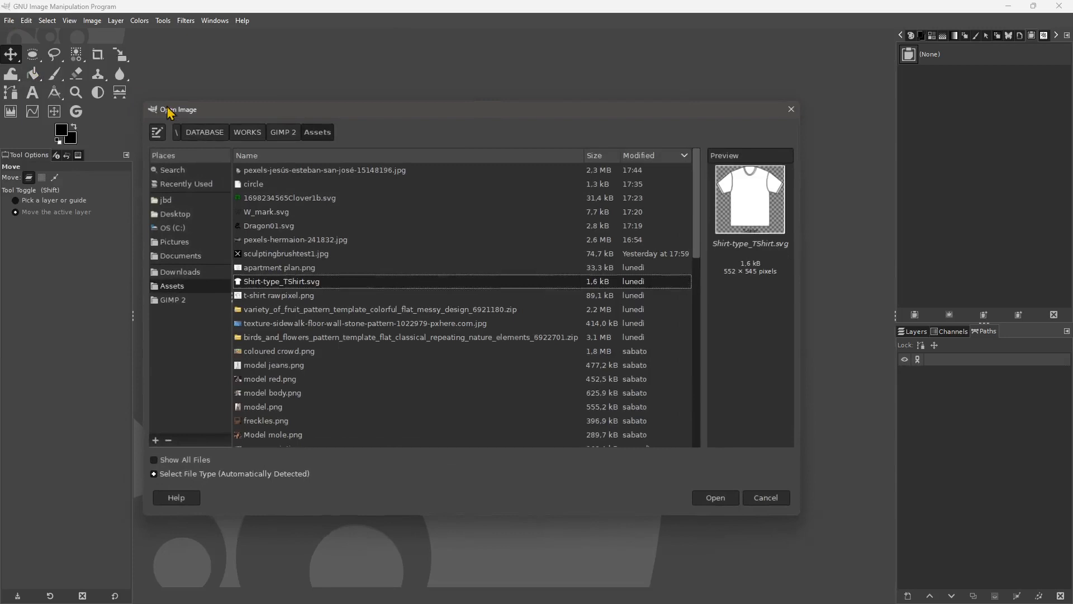
click(272, 198)
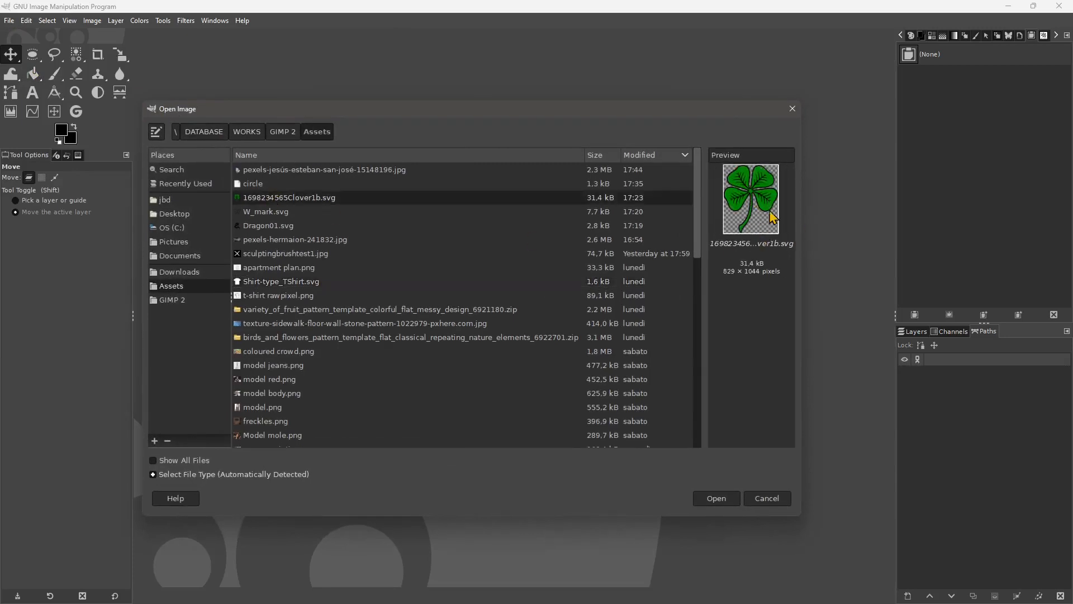
click(732, 497)
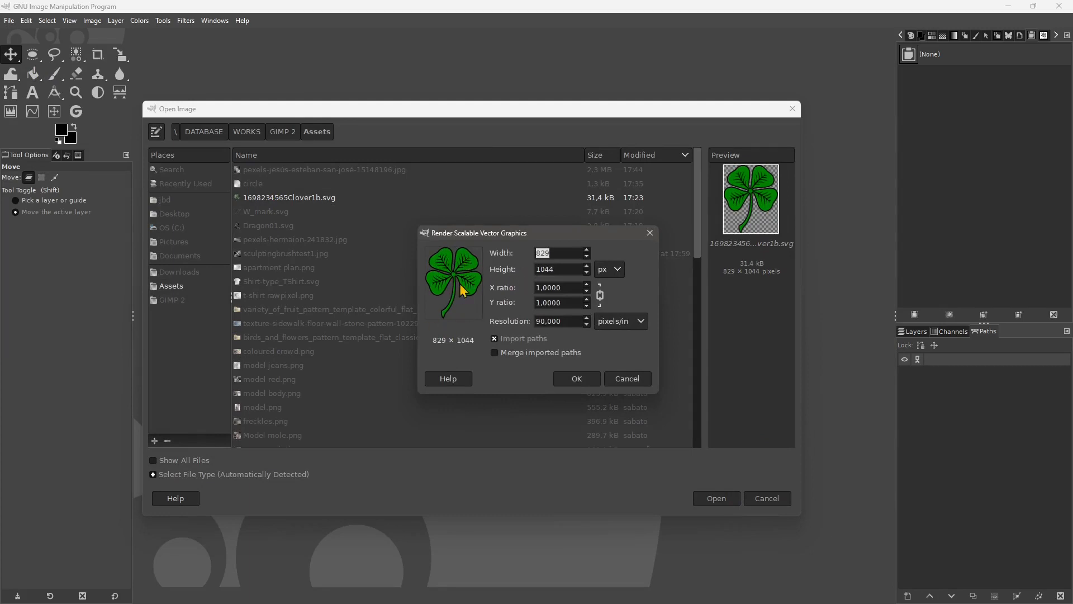
Step: Render the clover at 829 × 1044 px with Import paths enabled, keeping its paths separate rather than merged
click(551, 255)
click(495, 339)
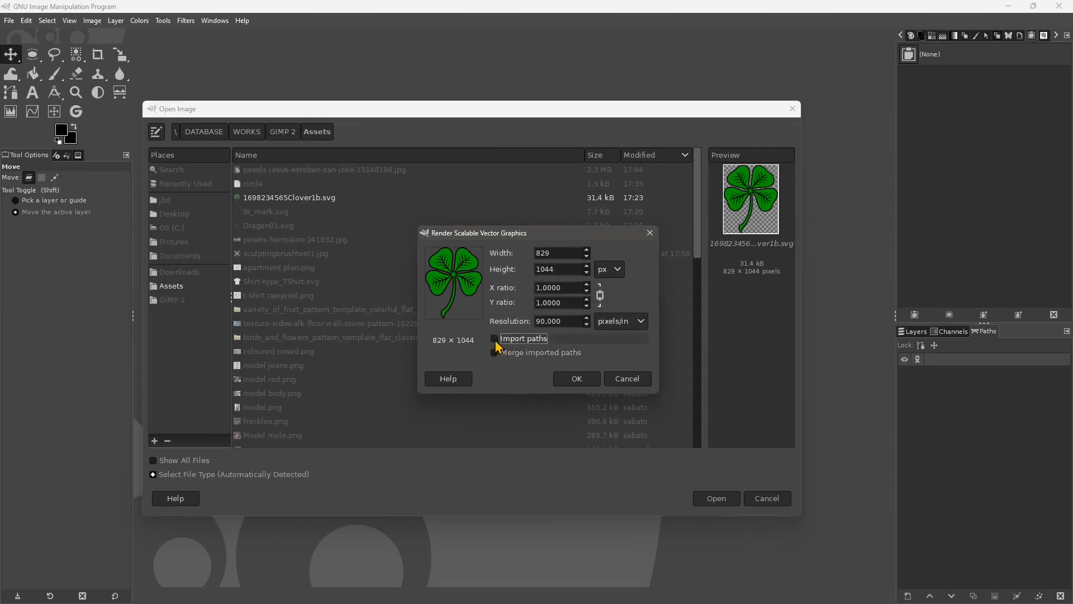
click(495, 339)
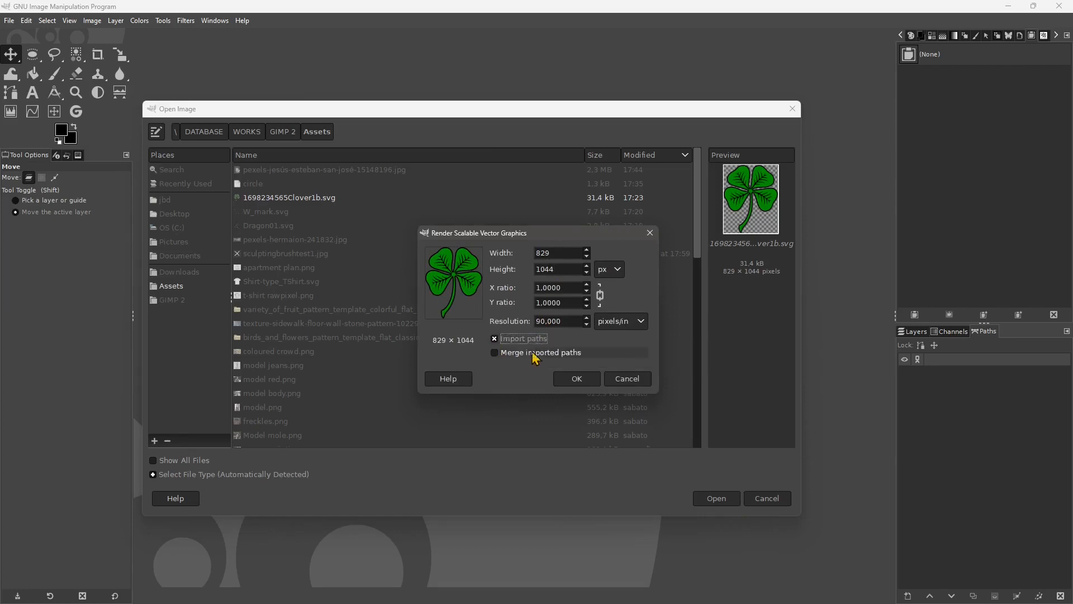
click(496, 353)
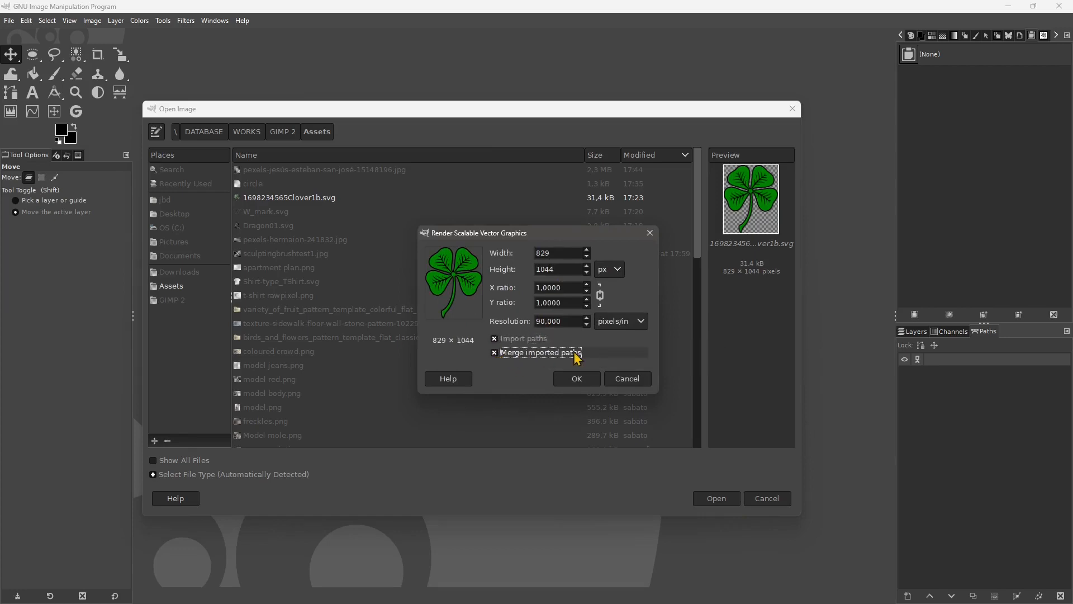
click(529, 339)
click(582, 379)
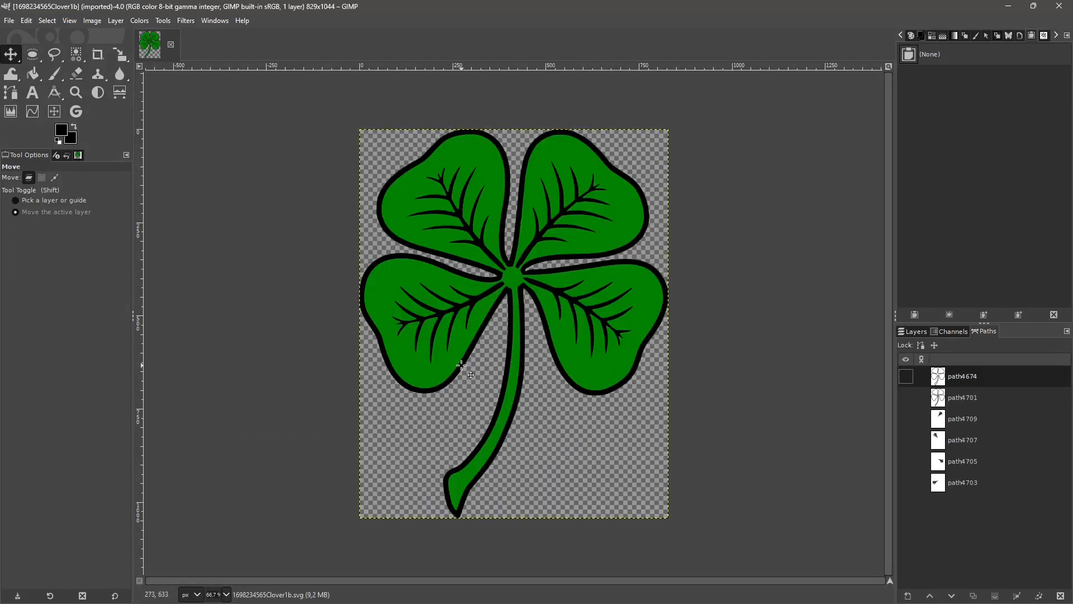
click(908, 334)
click(905, 403)
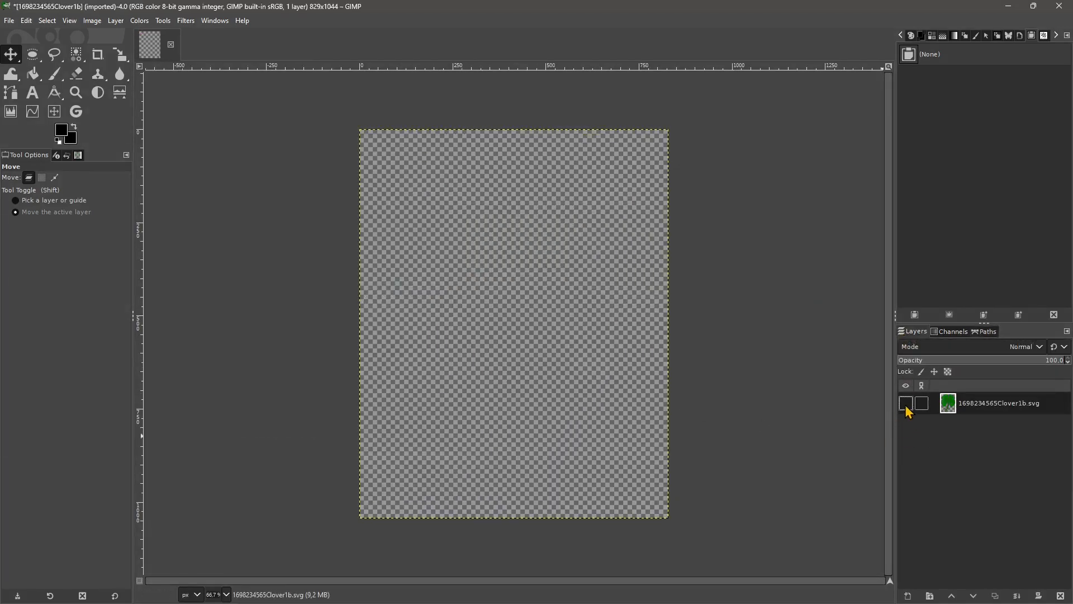
click(905, 405)
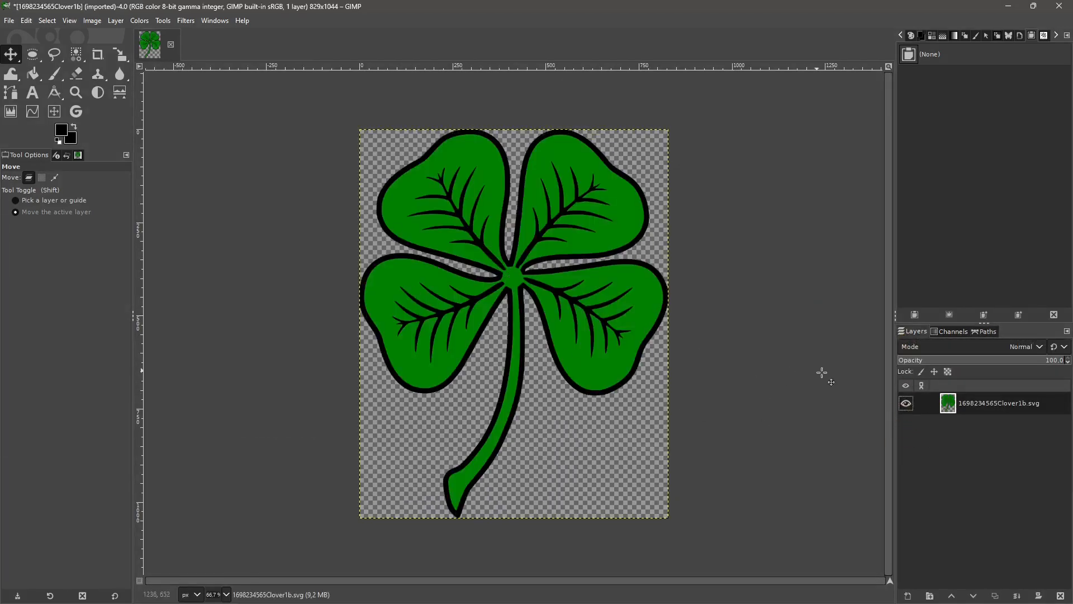
click(982, 332)
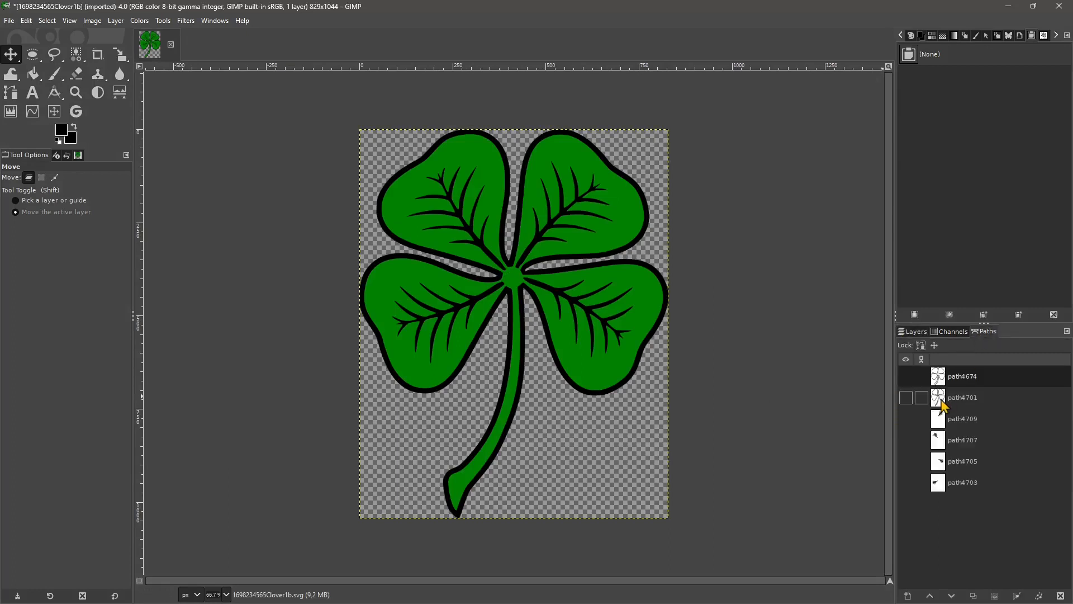
click(913, 331)
click(906, 403)
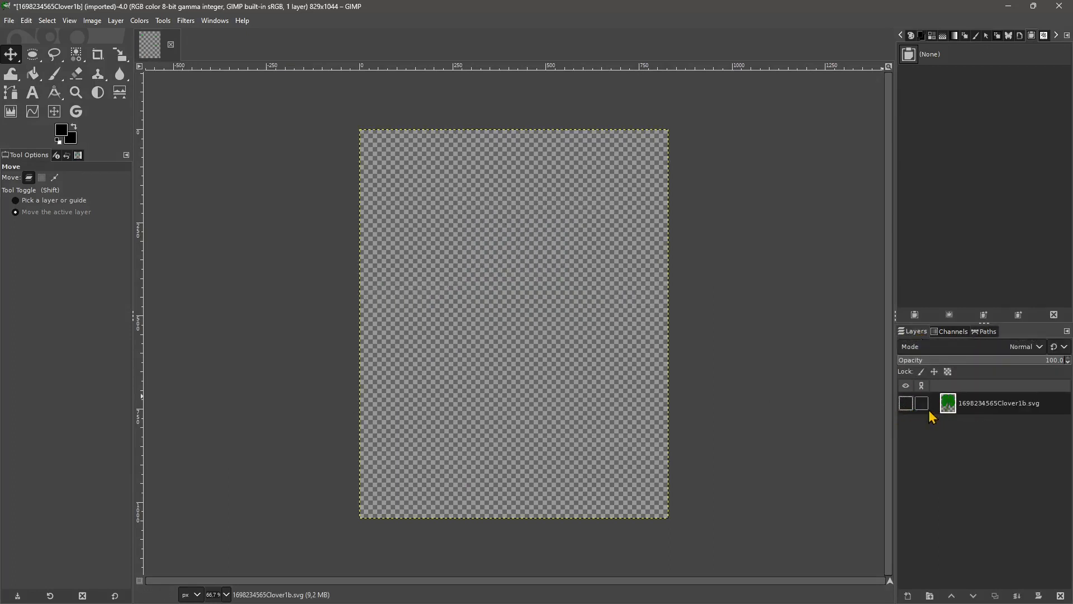
click(987, 333)
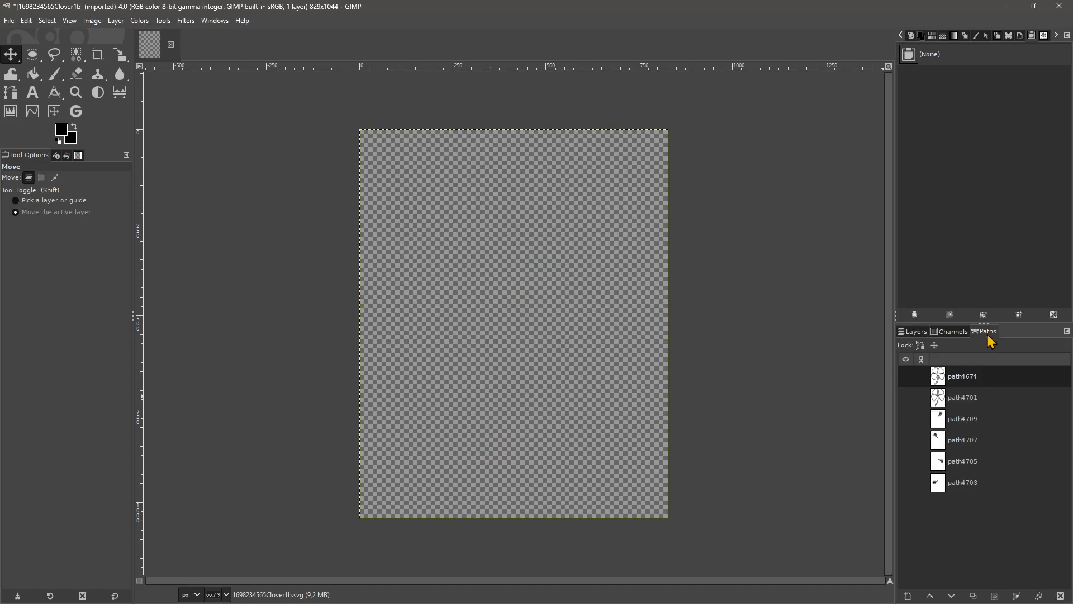
Step: Make all six clover paths visible, from path4674 down to path4703
click(911, 382)
click(911, 382)
click(912, 382)
click(911, 381)
click(910, 382)
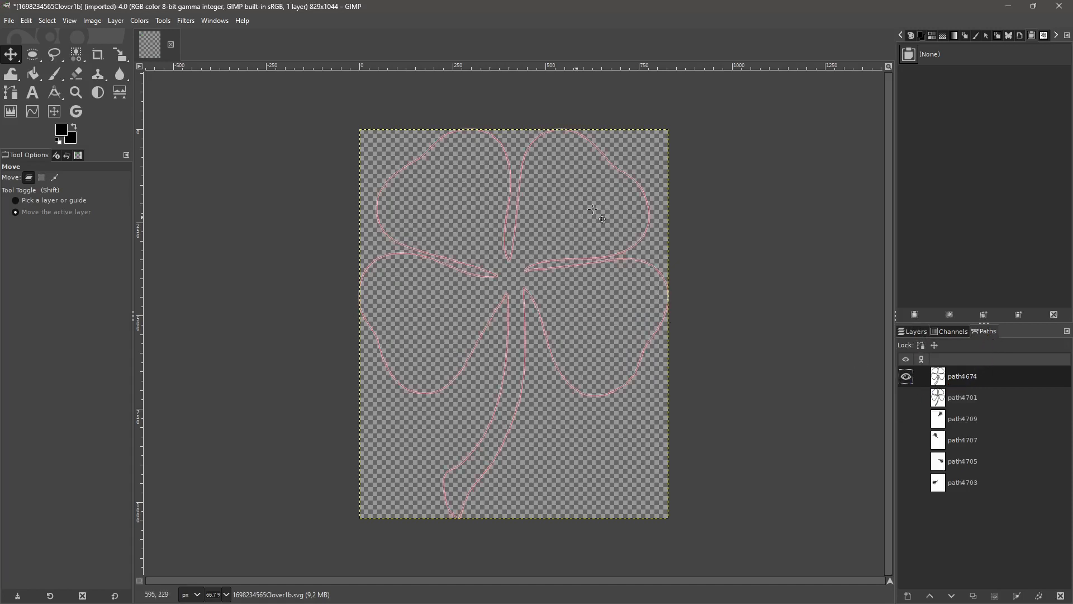
click(906, 398)
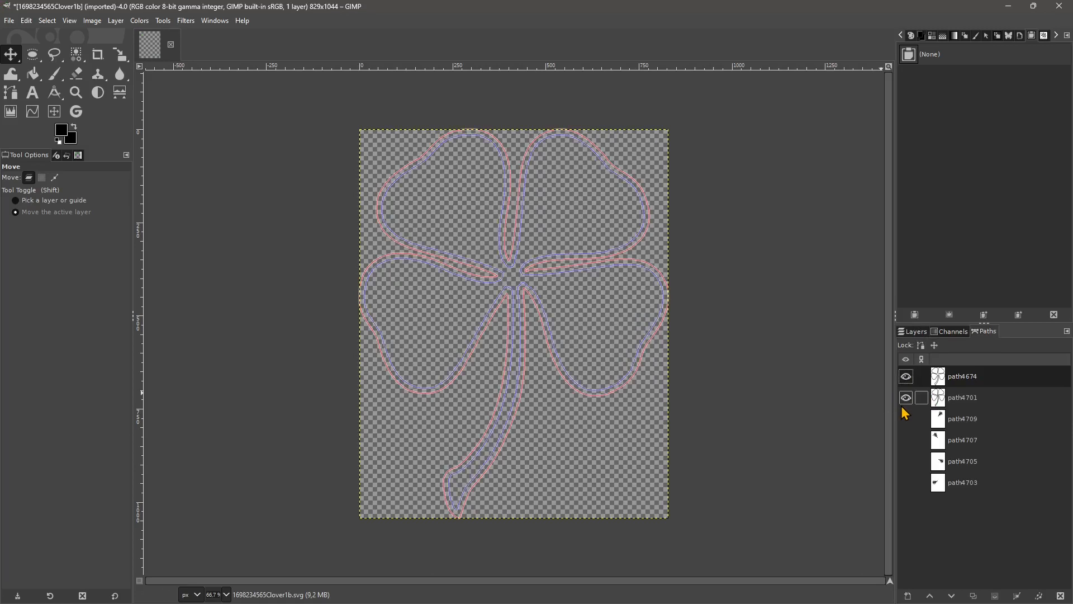
click(905, 419)
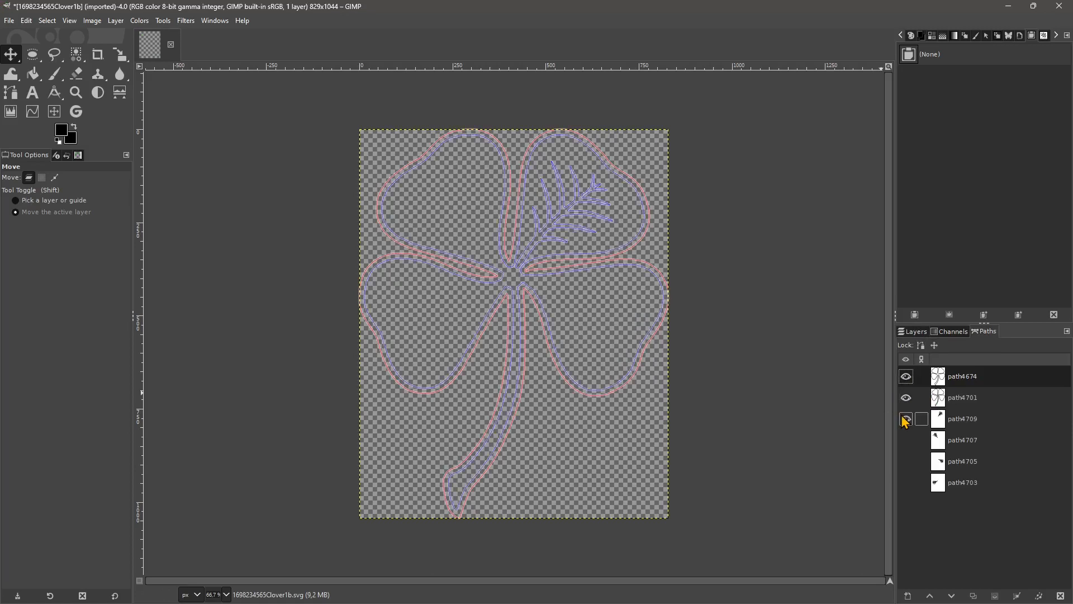
click(906, 440)
click(905, 459)
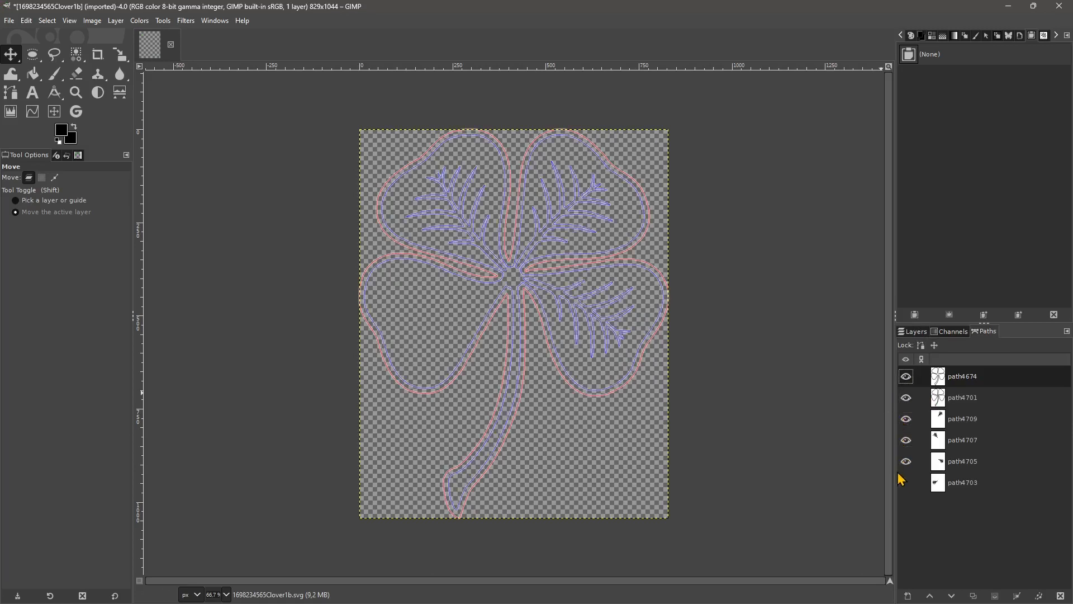
click(906, 482)
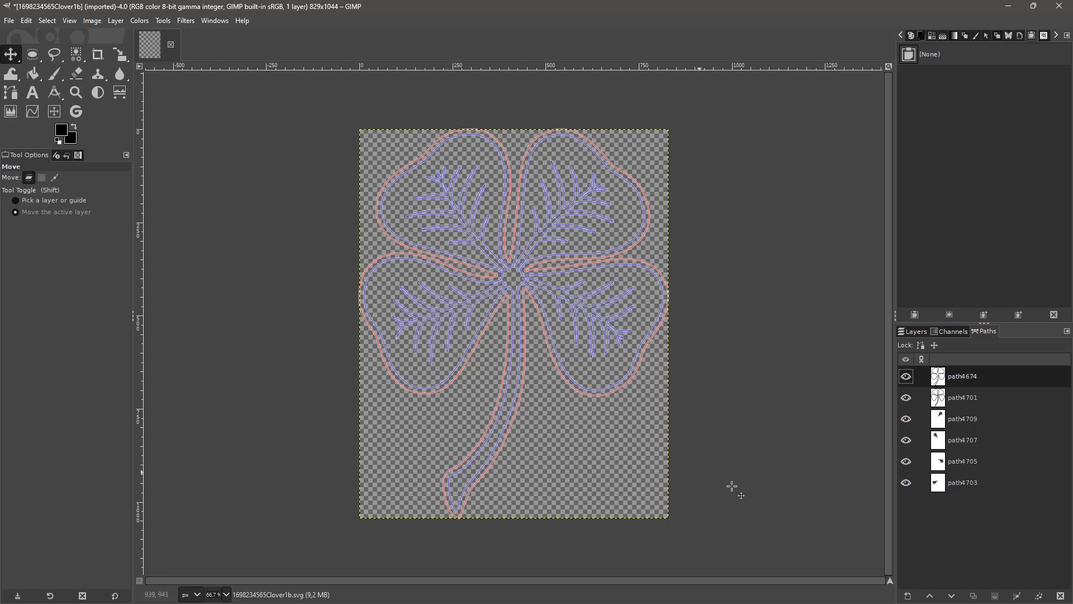
Step: Lower path4674 one place below path4701, and raise it back to the top of the path stack
click(974, 396)
click(963, 442)
click(959, 486)
click(966, 380)
right_click(960, 383)
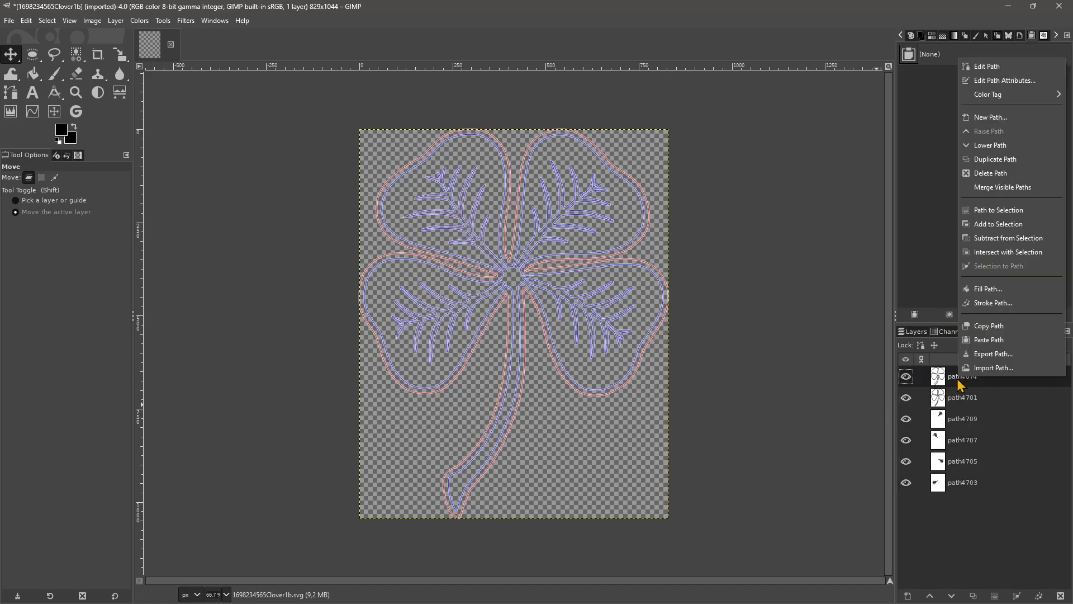
click(988, 147)
right_click(957, 398)
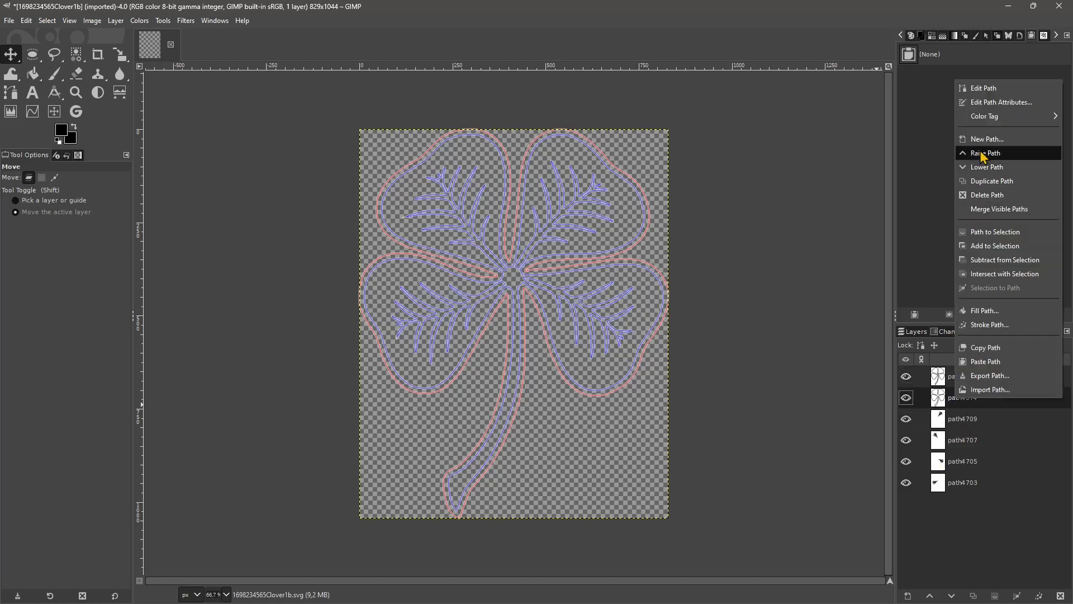
click(984, 155)
Step: Create a new empty path above path4674
right_click(957, 376)
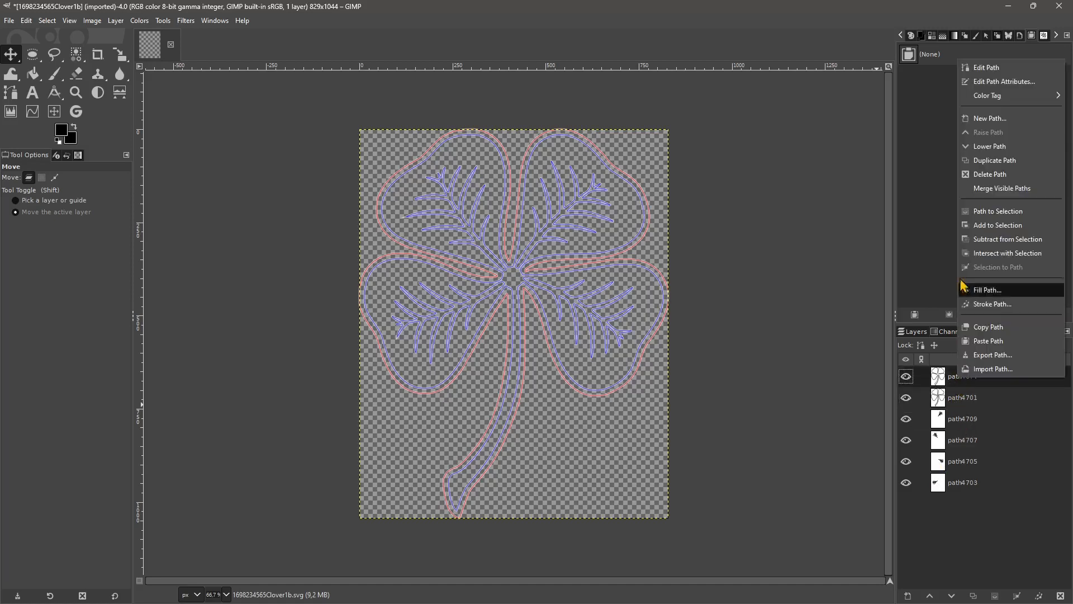
click(979, 116)
click(986, 189)
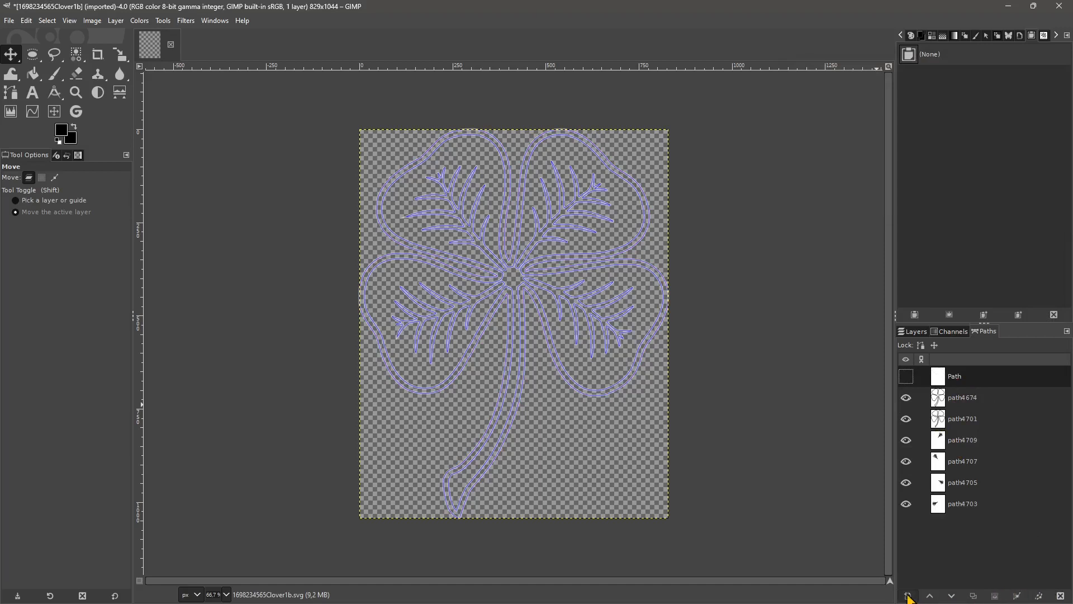
Step: Lower the empty path one place below path4674 and delete it
click(949, 596)
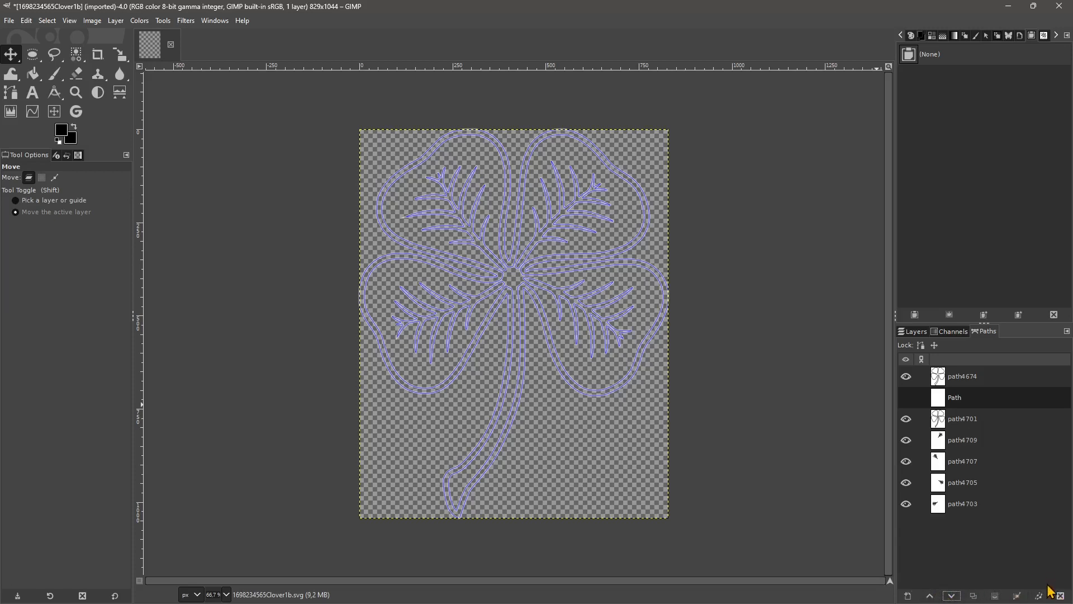
click(1061, 597)
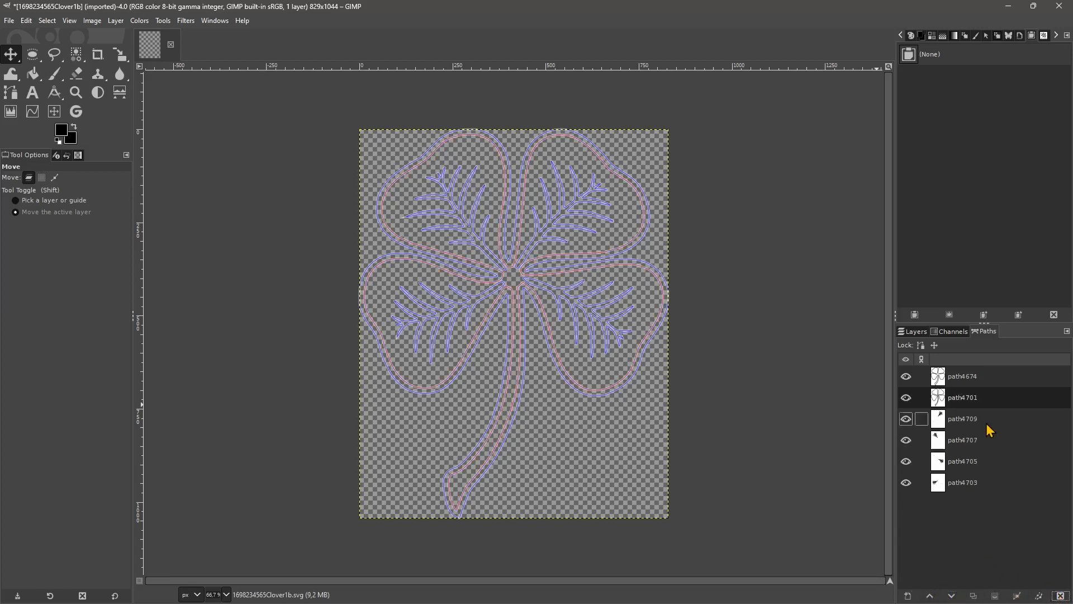
Step: Select path4674 and review the path operations available for it, including the selection commands
click(968, 378)
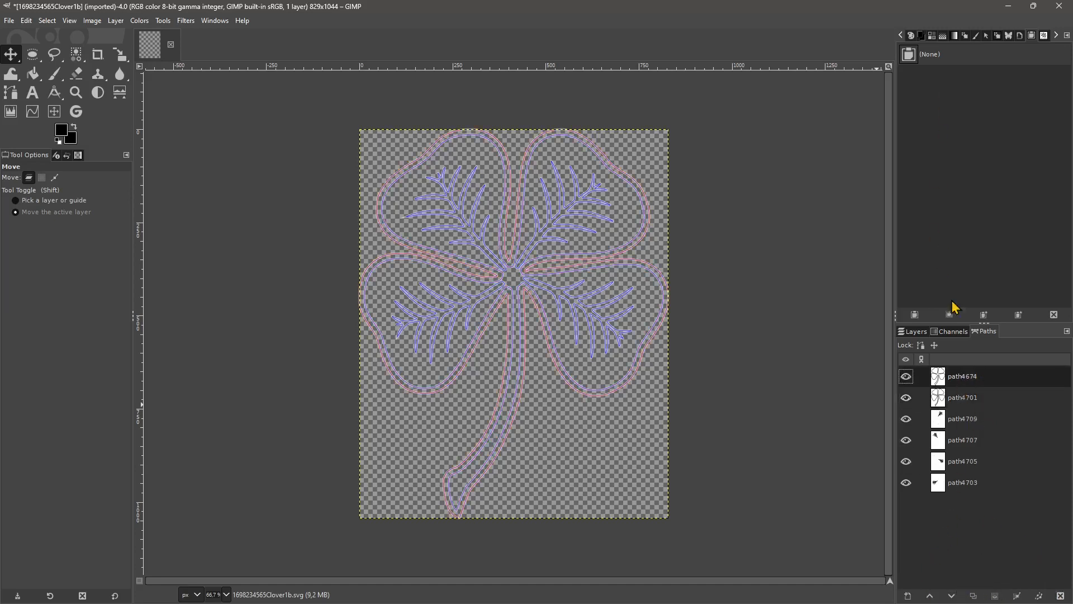
right_click(949, 389)
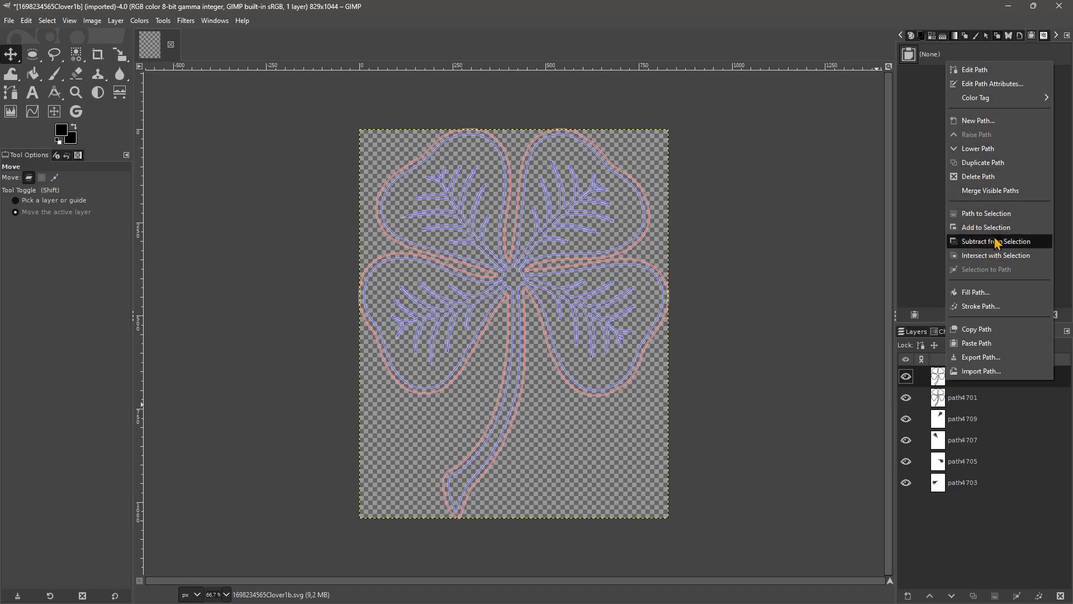
click(986, 213)
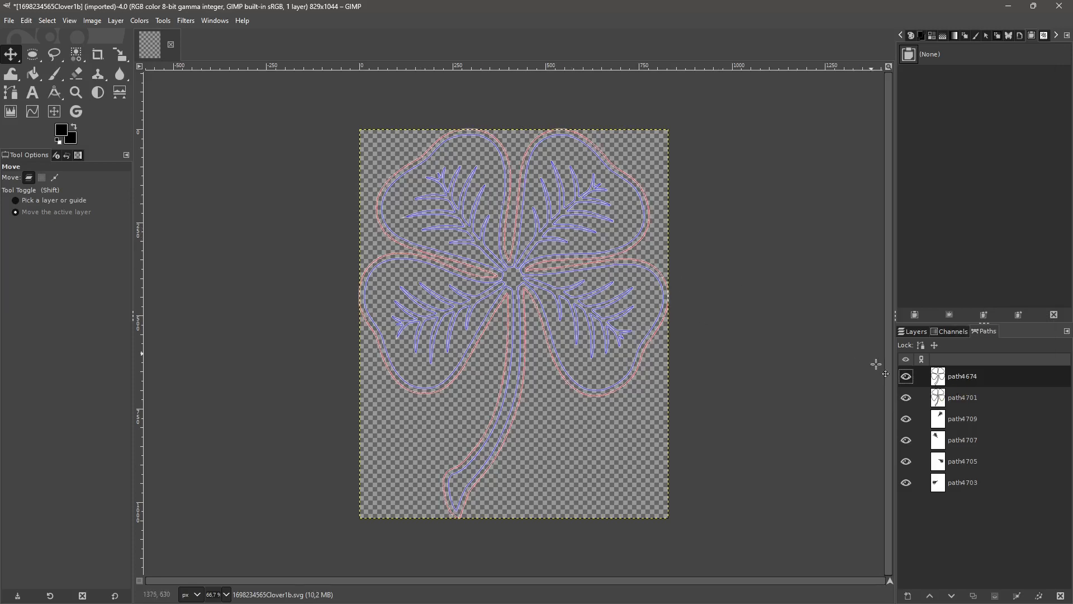
right_click(957, 380)
Step: Compare the image's channel list with its path list, ending on the paths
click(945, 333)
click(945, 332)
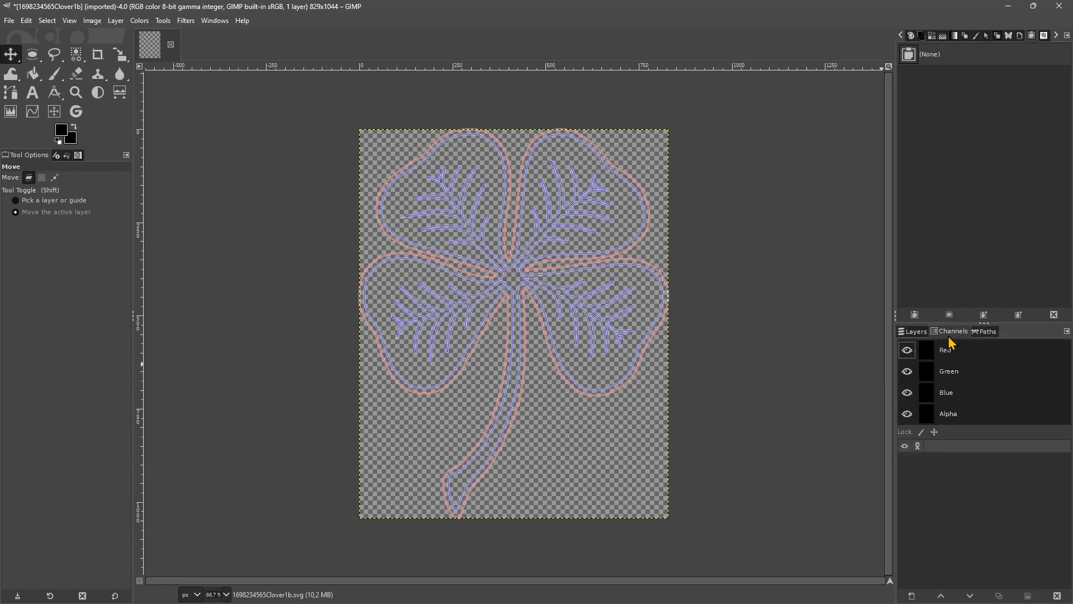
click(979, 333)
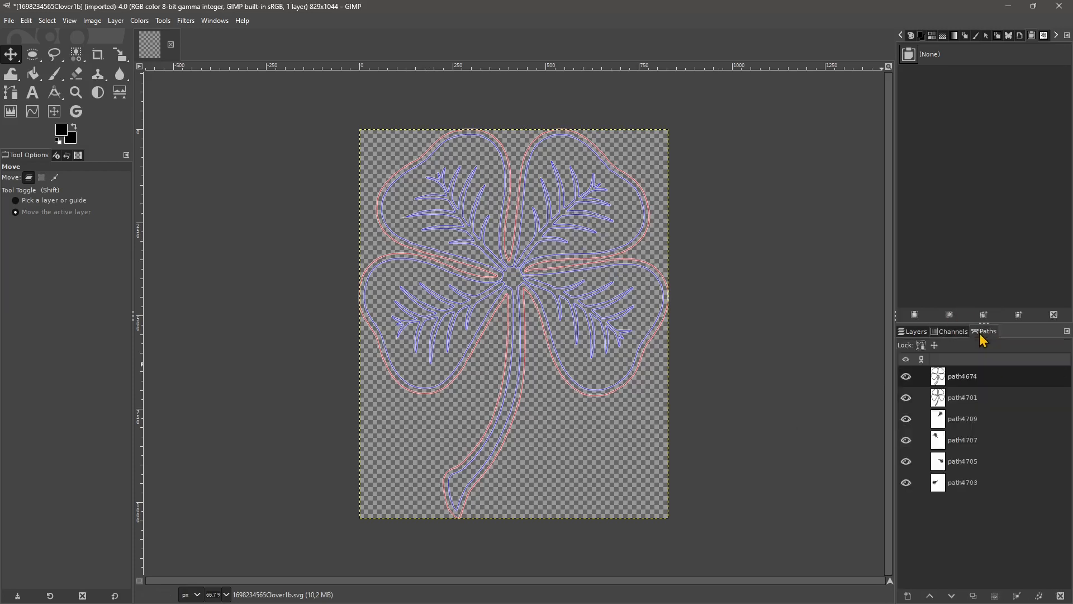
click(961, 333)
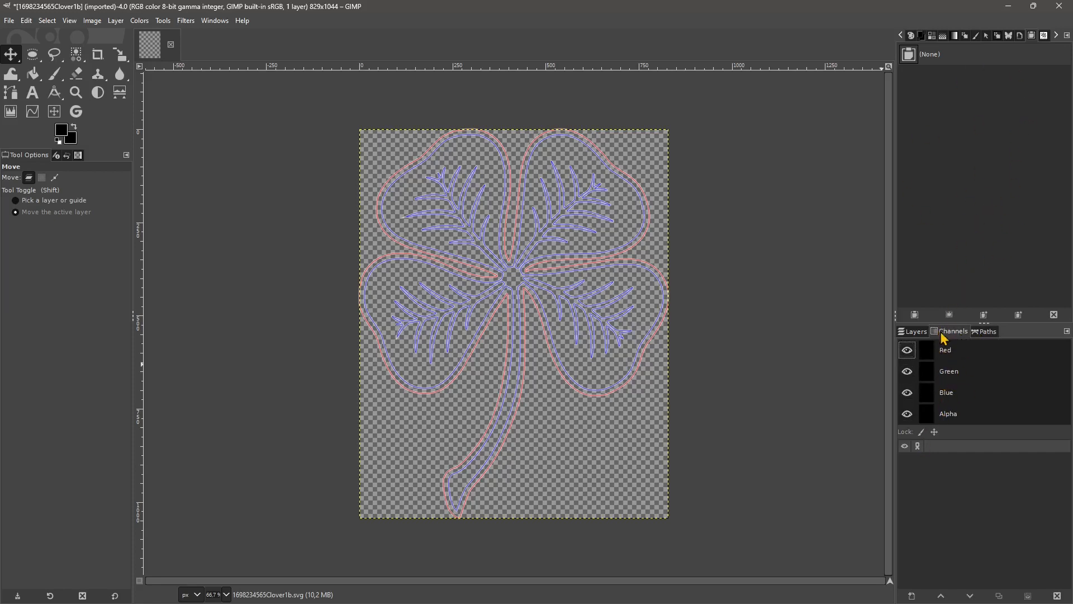
click(984, 333)
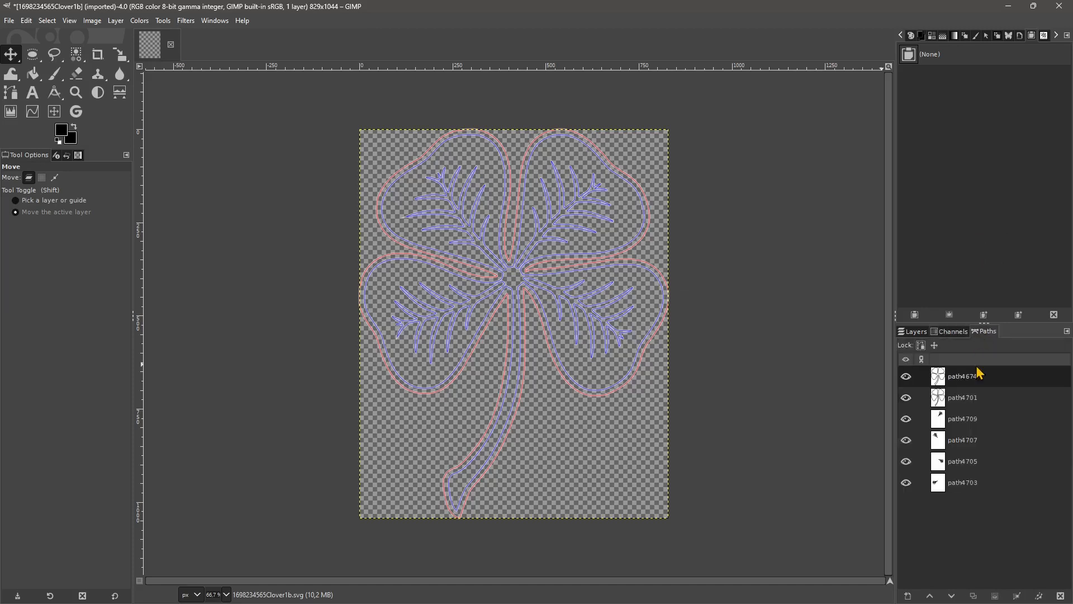
Step: Merge all the visible clover paths into one, and undo the merge
right_click(958, 382)
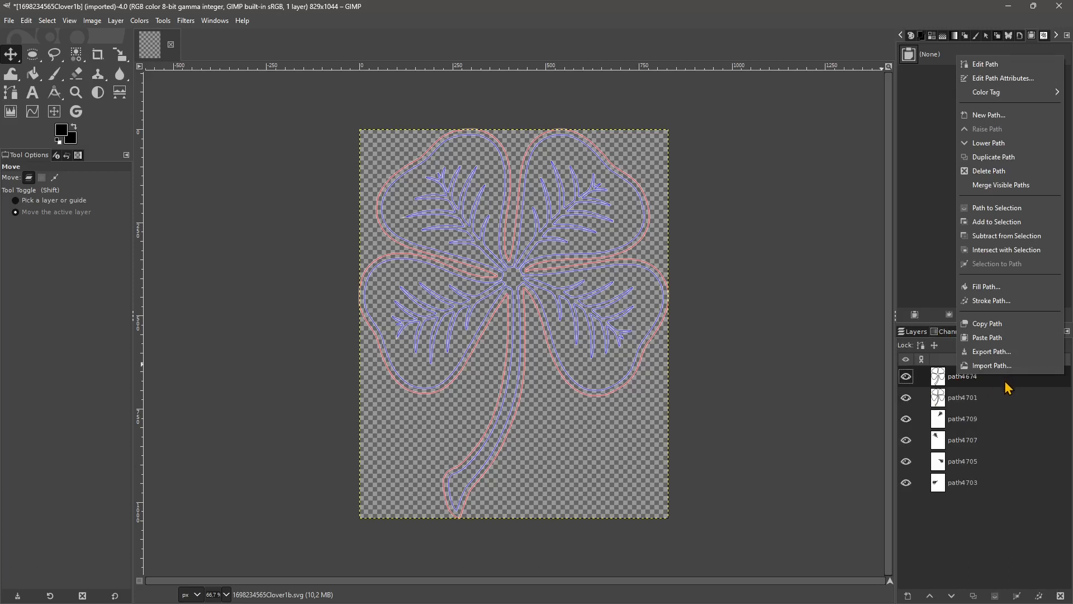
click(1000, 185)
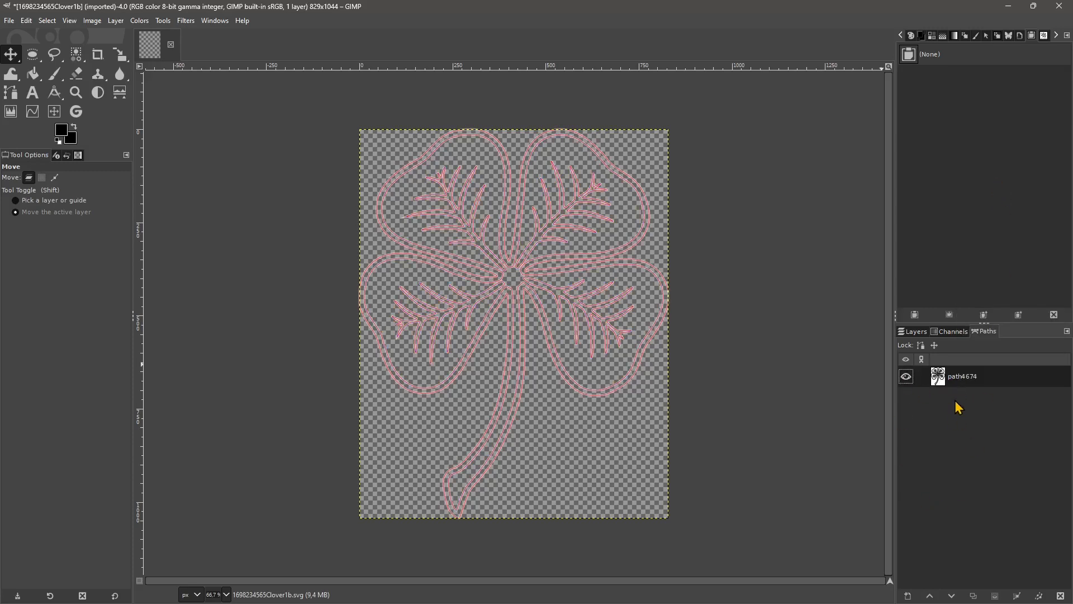
key(ctrl+z)
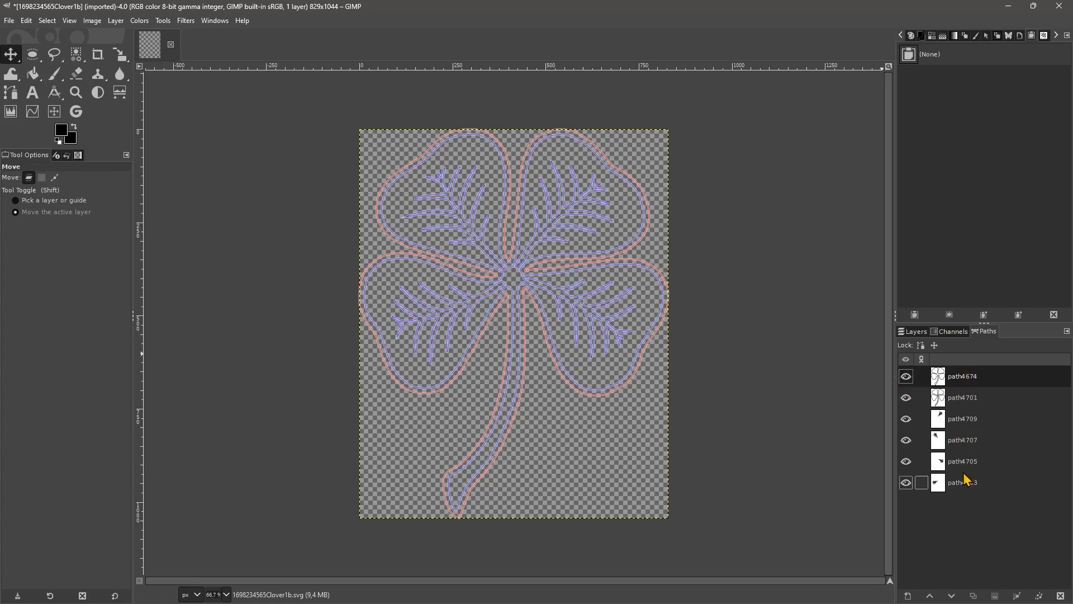
Step: Highlight path4707, path4705 and path4703 one after another, and make path4674 the active path again
click(963, 442)
click(963, 463)
click(963, 484)
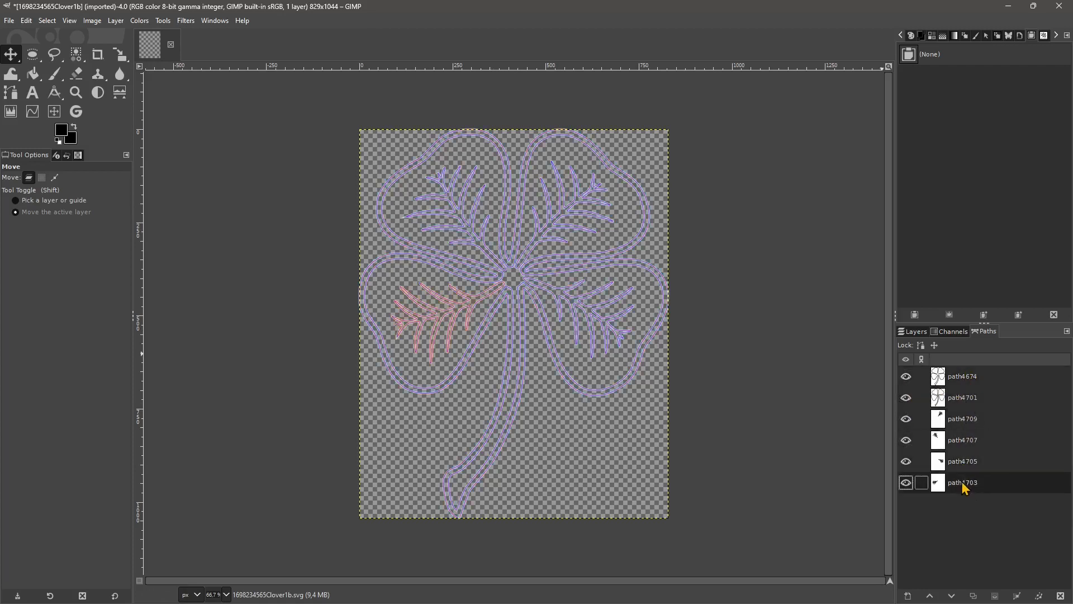
click(971, 378)
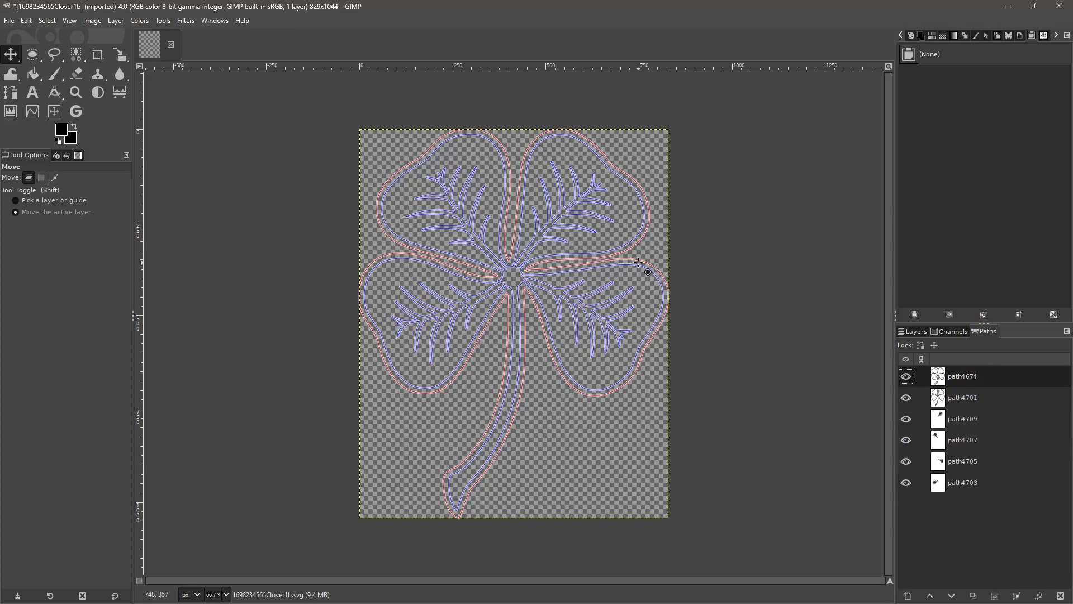
Step: Hide path4701 through path4703 and open path4674 for editing with its anchor points
drag(906, 398, 906, 483)
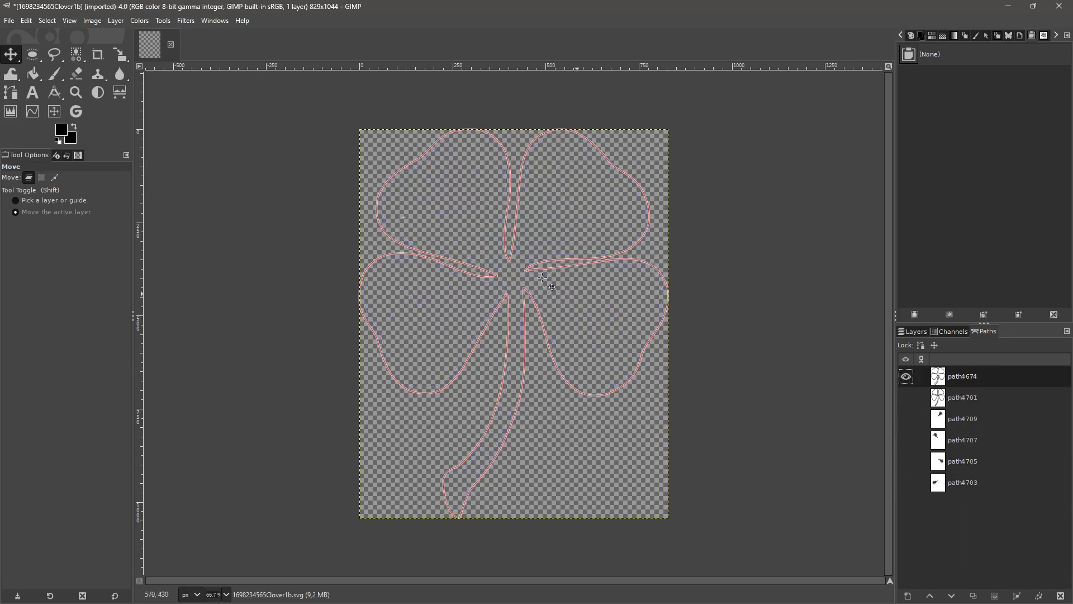
right_click(982, 375)
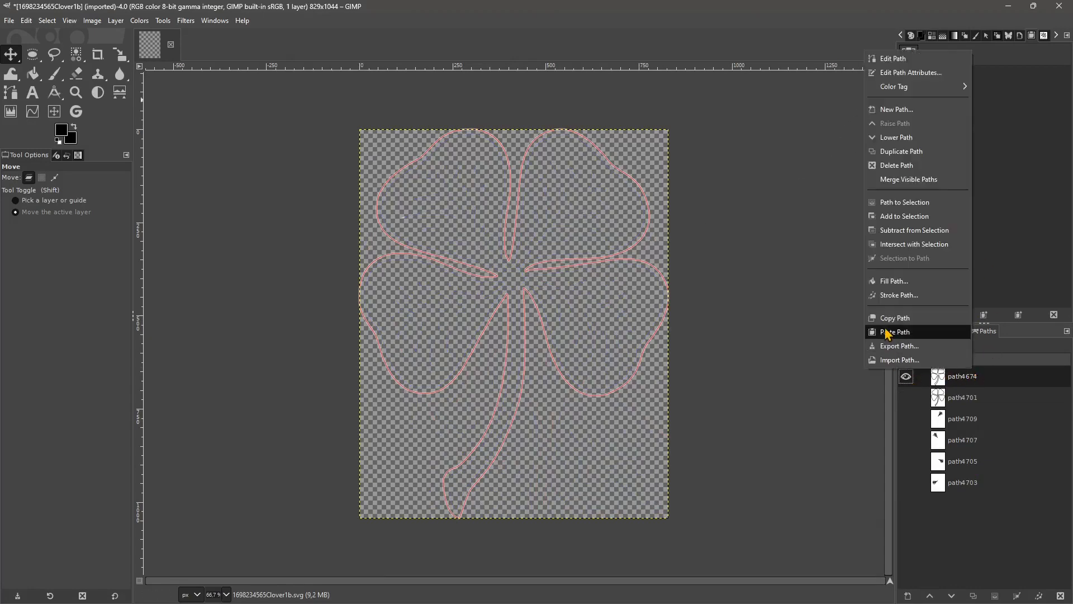
click(894, 63)
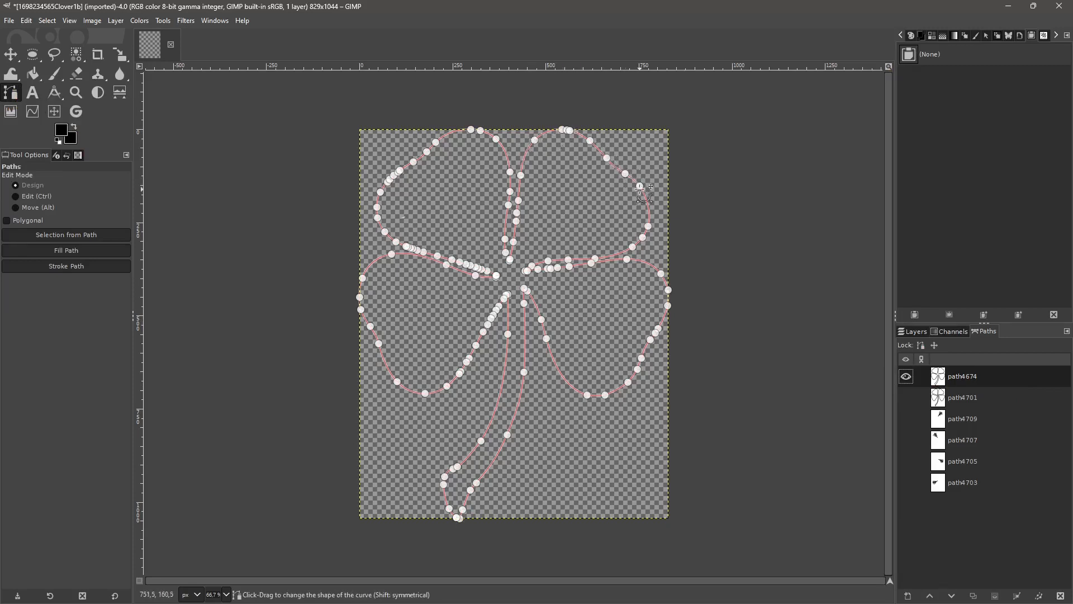
Step: Reshape the upper-right leaf of path4674 by moving anchors on its outer edge, pulling one inward to form a notch
click(648, 226)
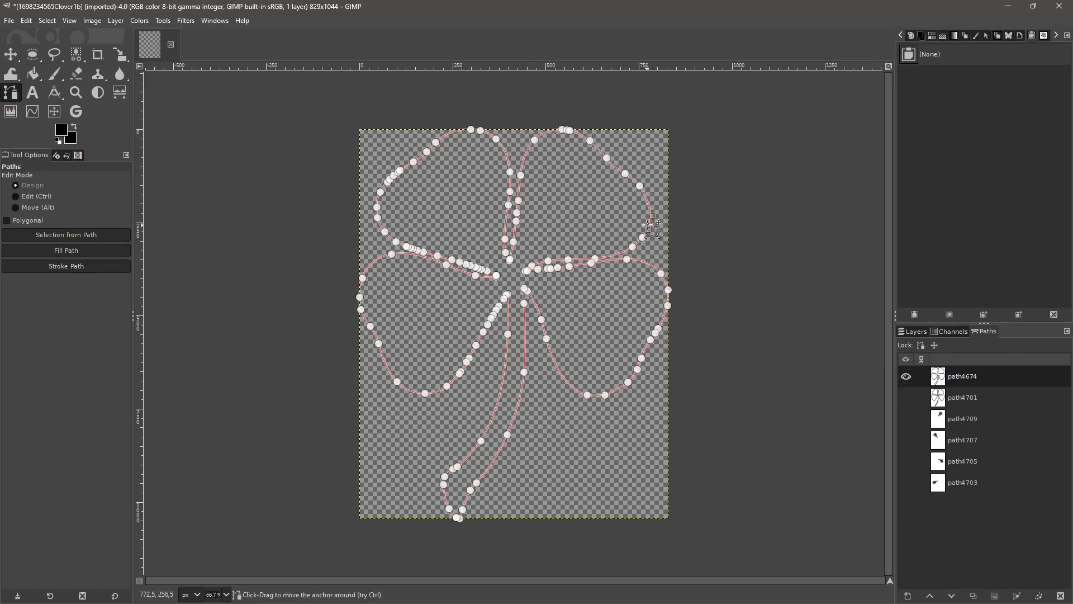
drag(649, 224, 652, 213)
click(640, 186)
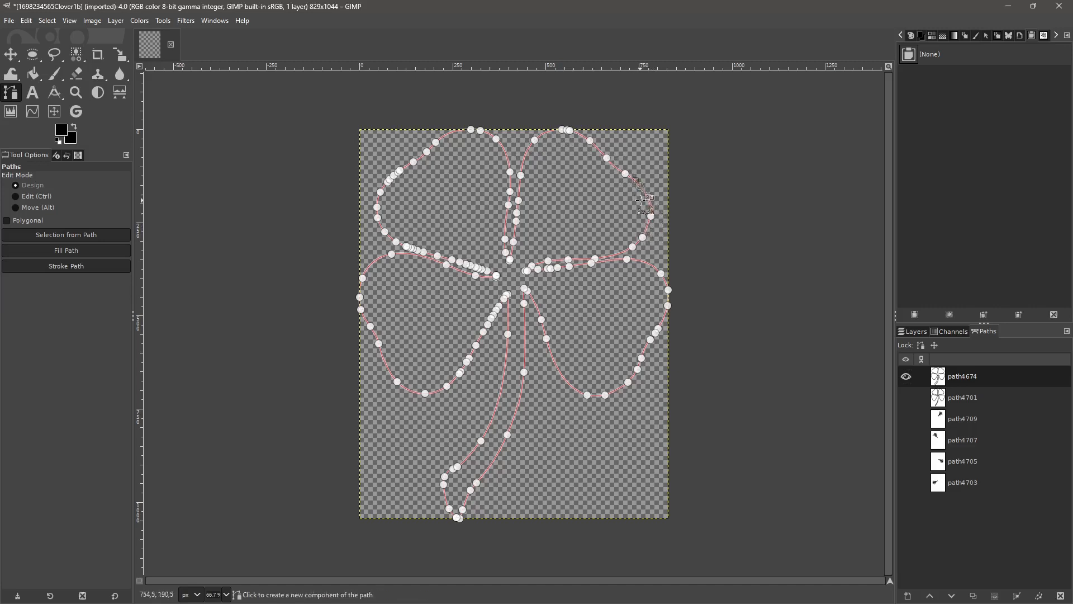
click(625, 174)
mouse_move(625, 174)
mouse_down()
mouse_move(630, 160)
mouse_move(608, 185)
mouse_up()
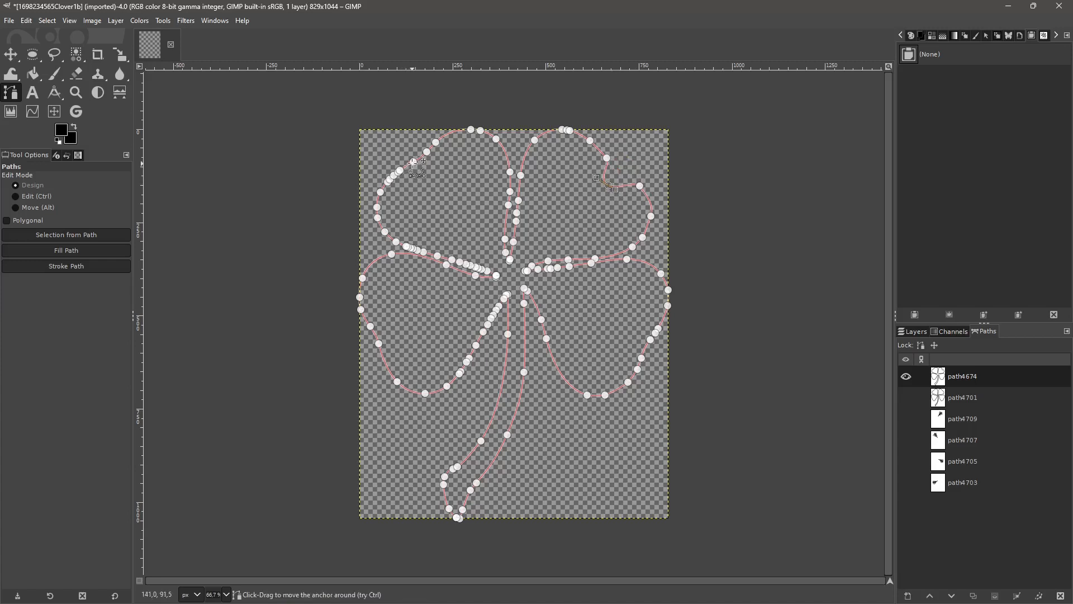
Step: Distort the remaining leaf outlines of path4674 by moving anchors on the upper-left, upper-right and lower-right leaves
mouse_move(413, 162)
mouse_down()
mouse_move(398, 189)
mouse_move(392, 163)
mouse_up()
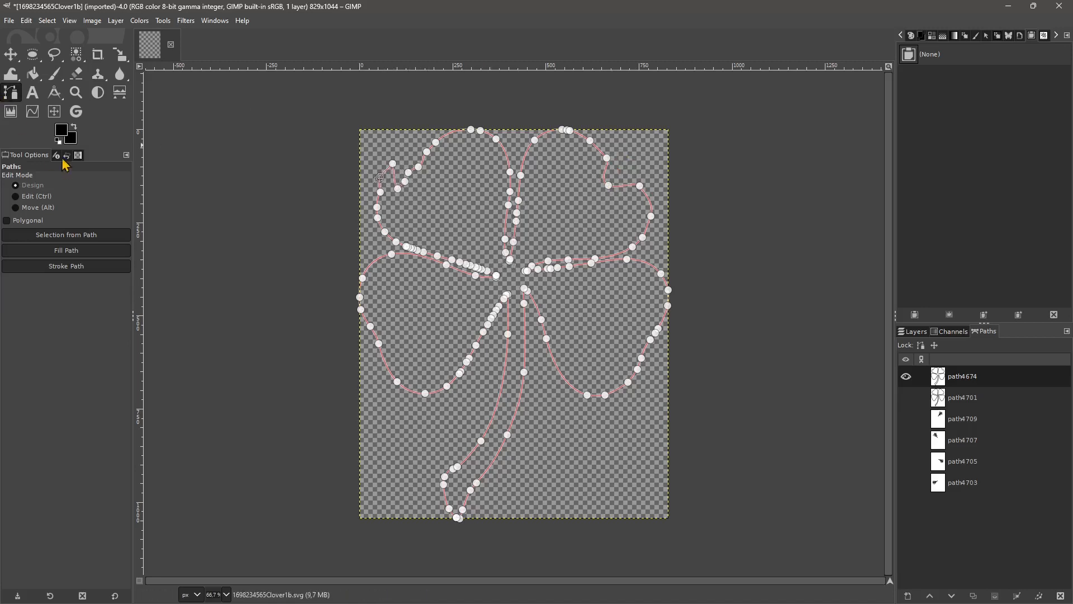
mouse_move(521, 176)
mouse_down()
mouse_move(534, 177)
mouse_move(504, 173)
mouse_up()
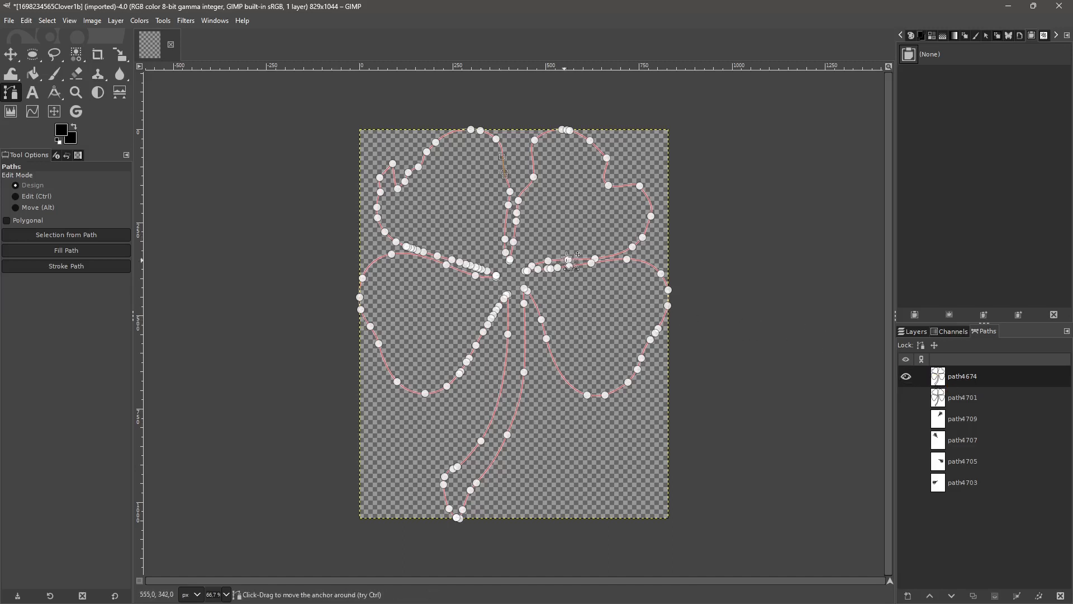
drag(567, 259, 571, 300)
drag(546, 338, 560, 337)
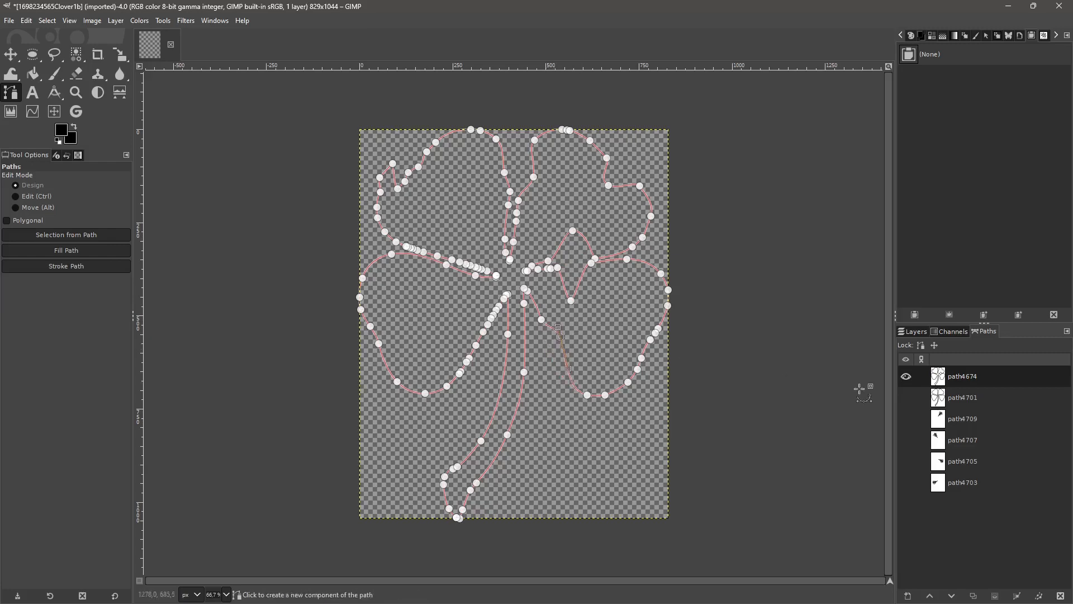
Step: Export the active path to SVG as "modified path vector" in the Assets folder
right_click(957, 381)
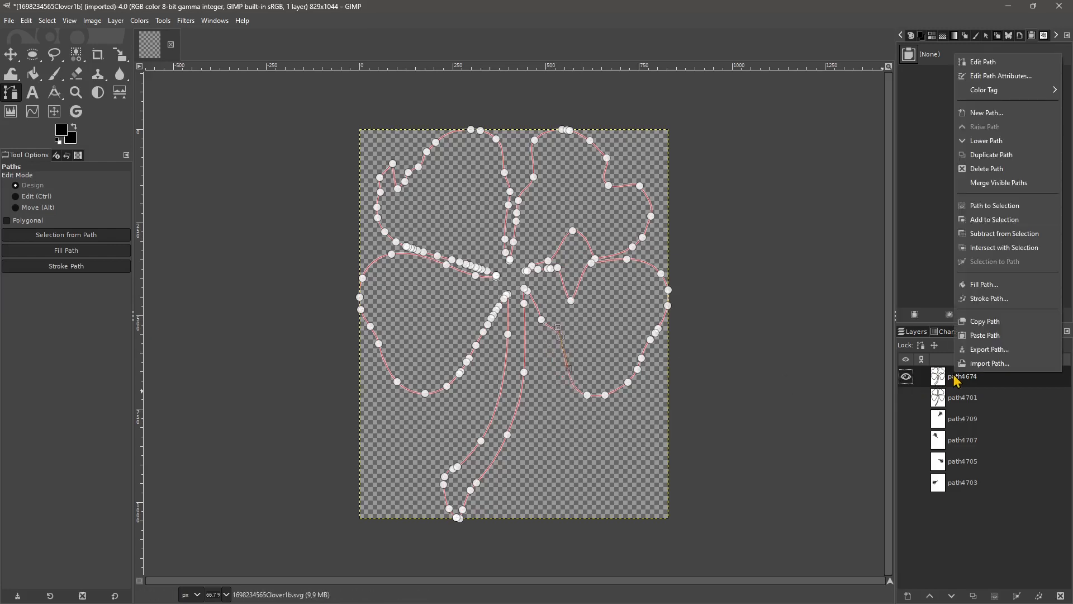
click(978, 350)
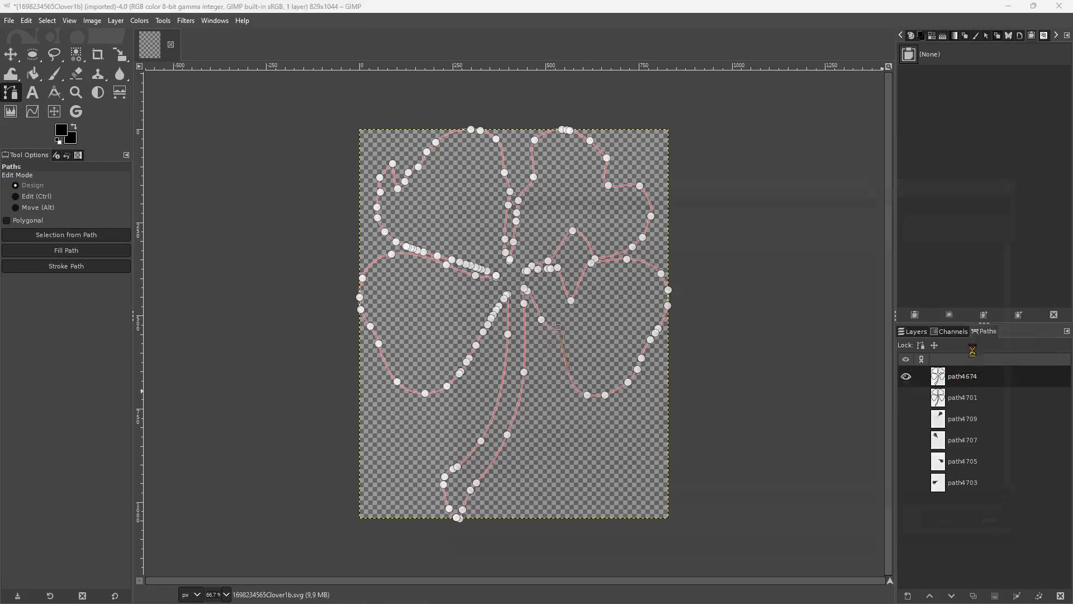
click(435, 335)
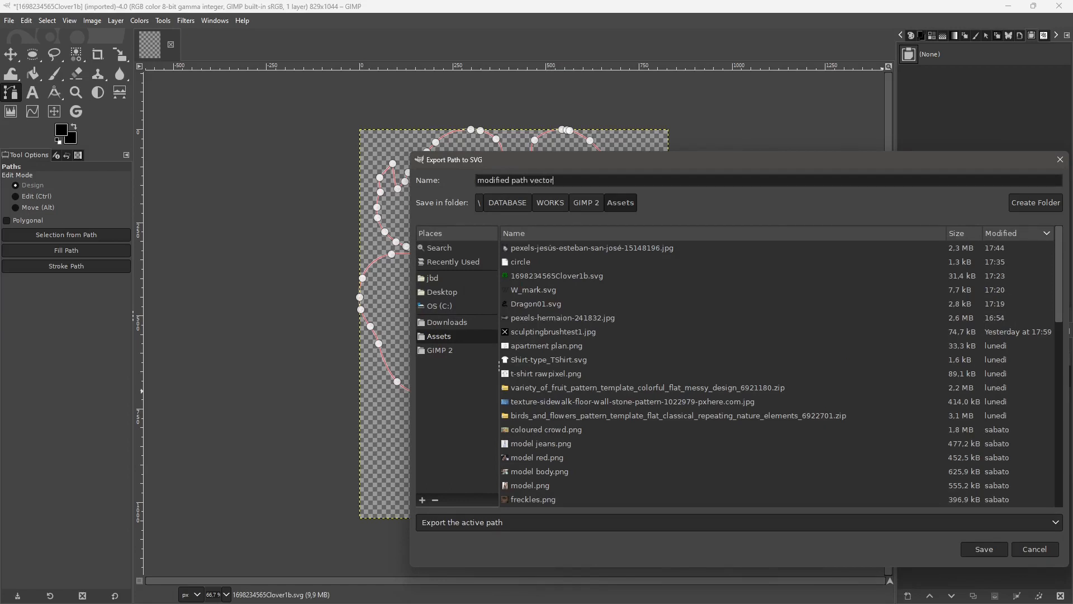
click(984, 549)
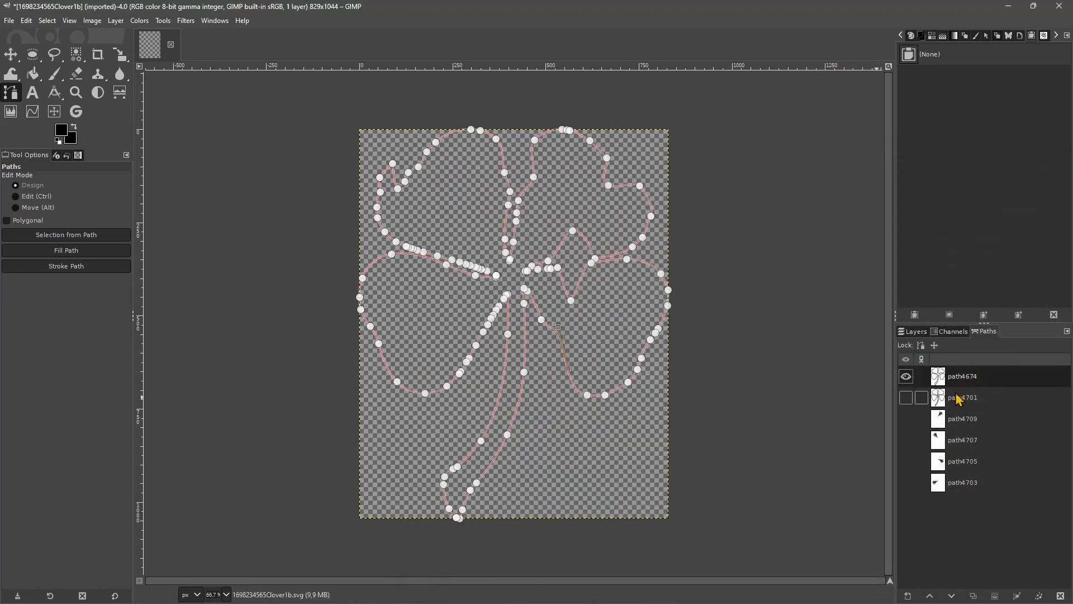
Step: Import the path from Dragon01.svg into the clover image without merging or scaling it
right_click(963, 376)
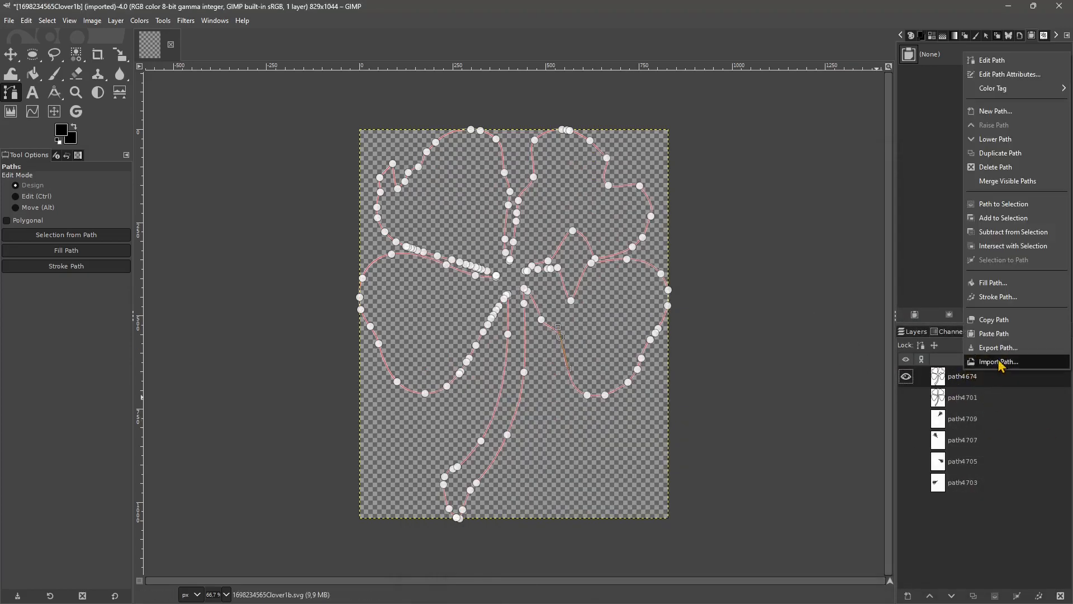
click(991, 364)
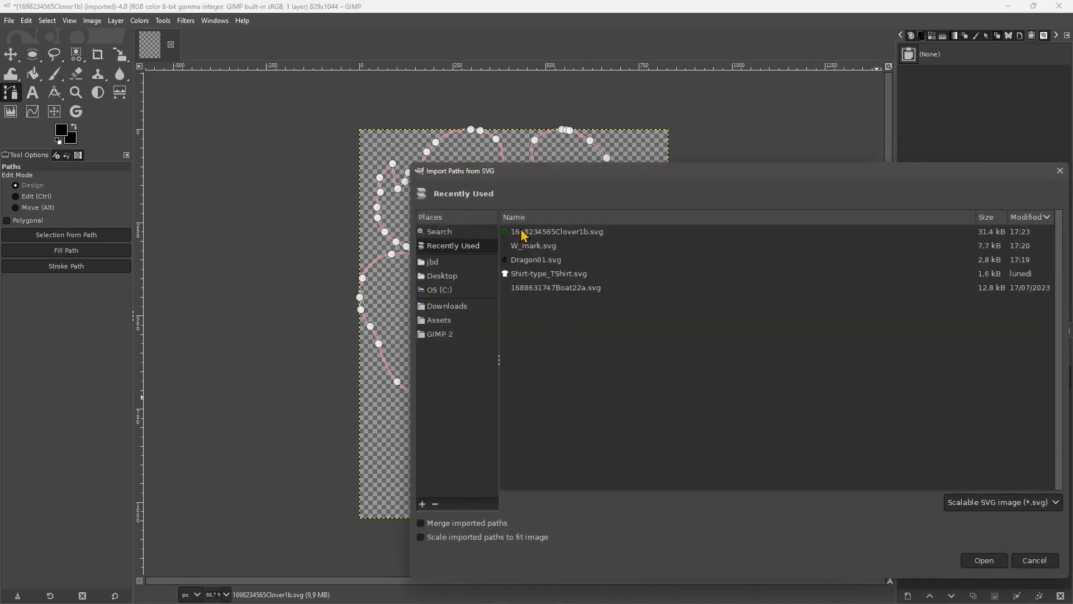
click(513, 263)
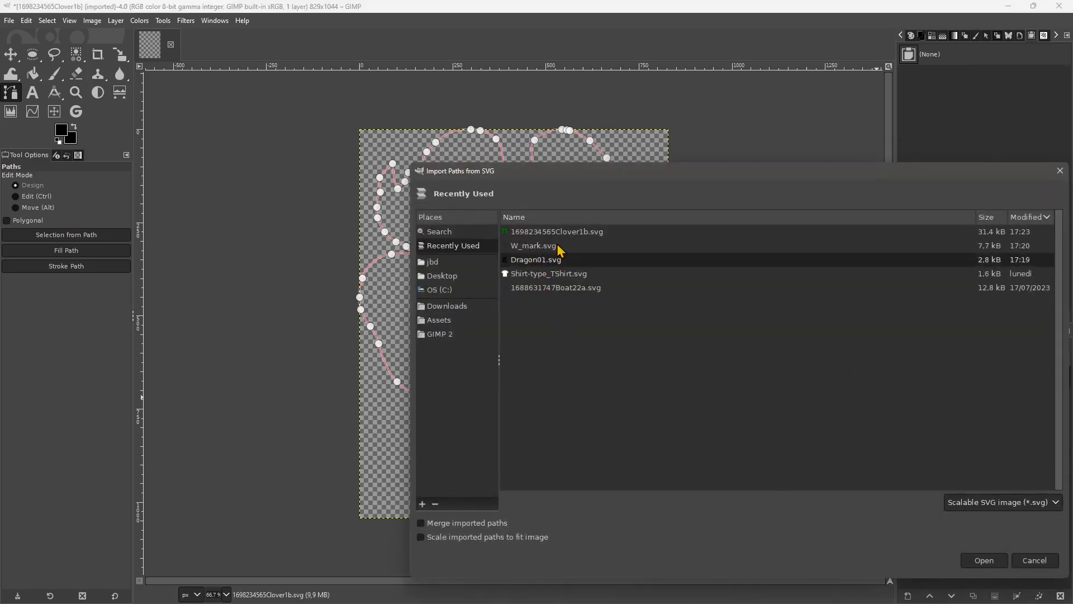
click(981, 560)
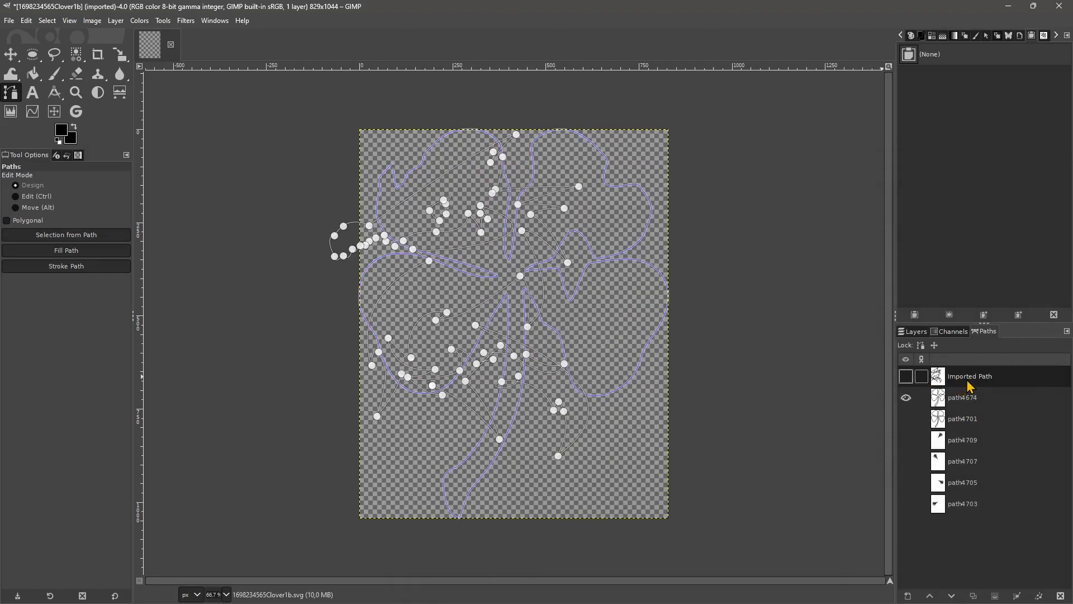
Step: Show and hide the imported dragon path, and delete it from the path list
click(906, 377)
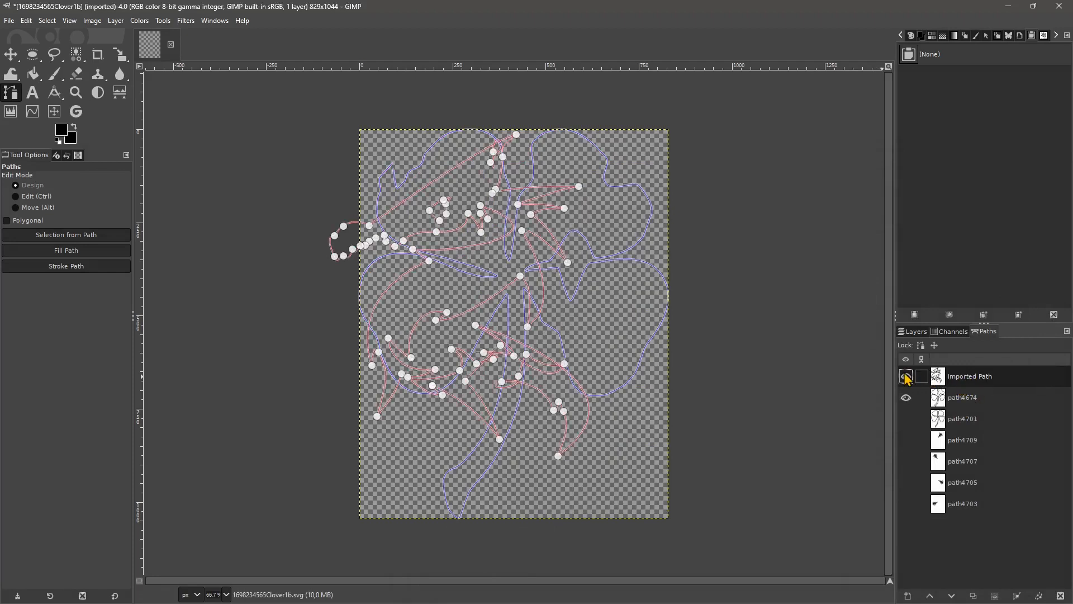
click(906, 377)
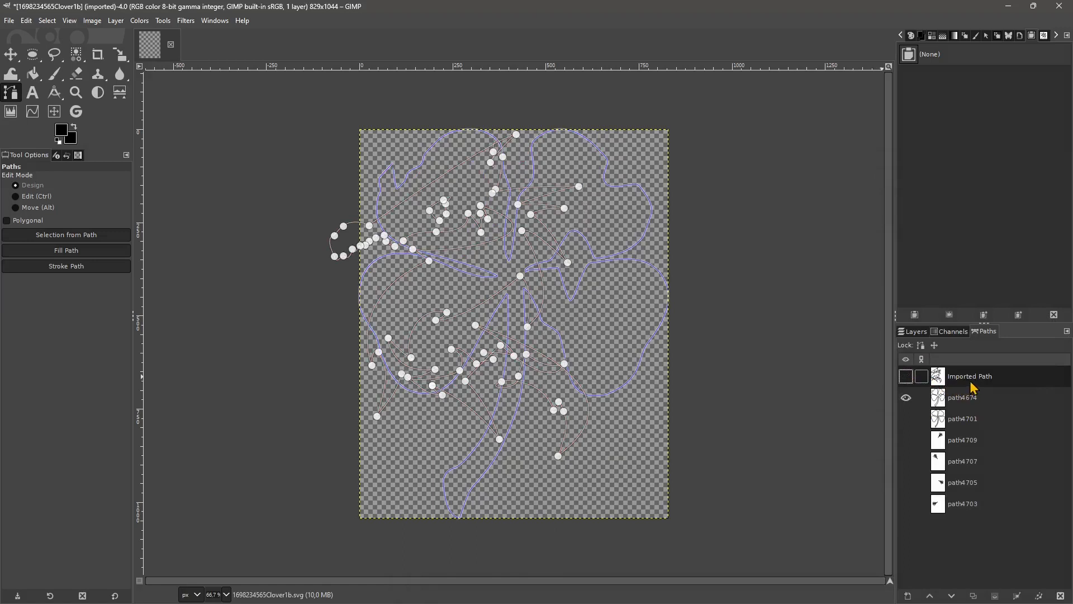
click(1060, 595)
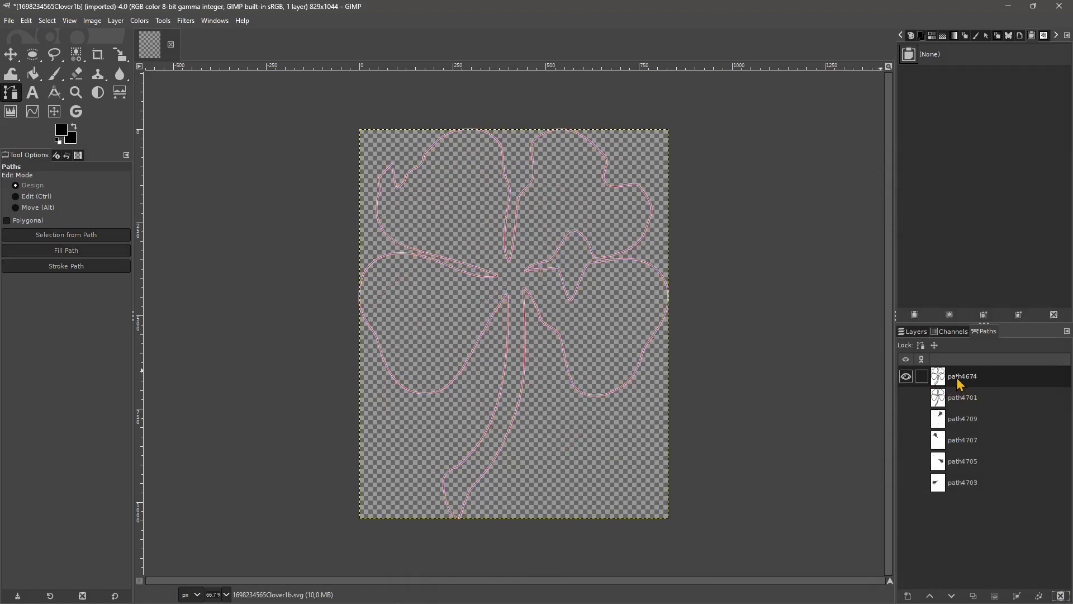
Step: Undo the recent anchor moves on path4674, beginning with those on the lower-right leaf
key(ctrl+z)
key(ctrl+z)
key(ctrl+z)
key(ctrl+z)
key(ctrl+z)
key(ctrl+z)
key(ctrl+z)
key(ctrl+z)
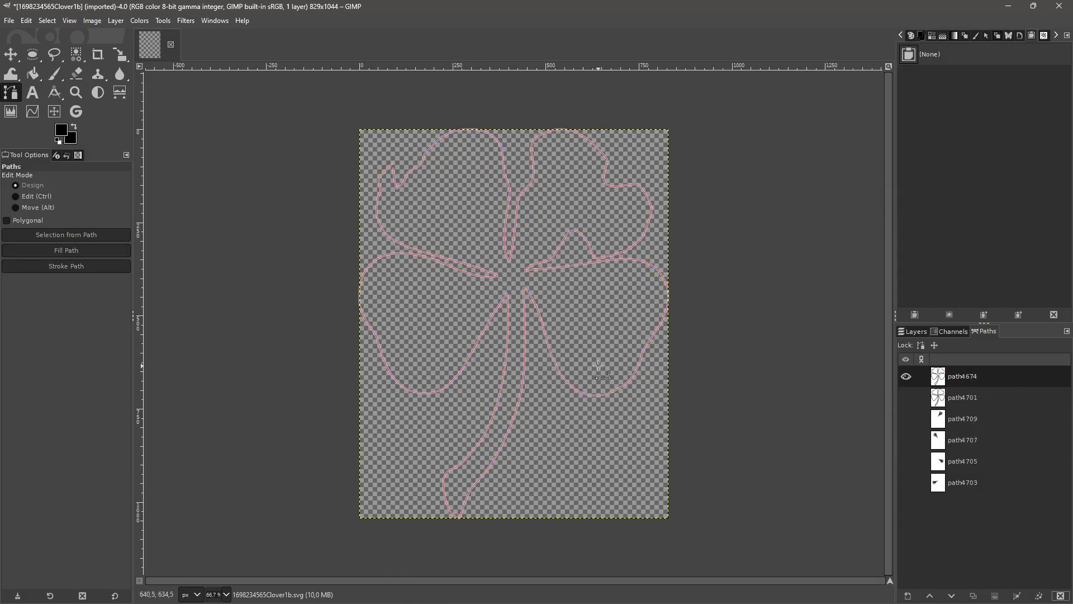
Step: Undo the remaining anchor moves on the upper leaves of path4674 and activate that path for editing
key(ctrl+z)
key(ctrl+z)
key(ctrl+z)
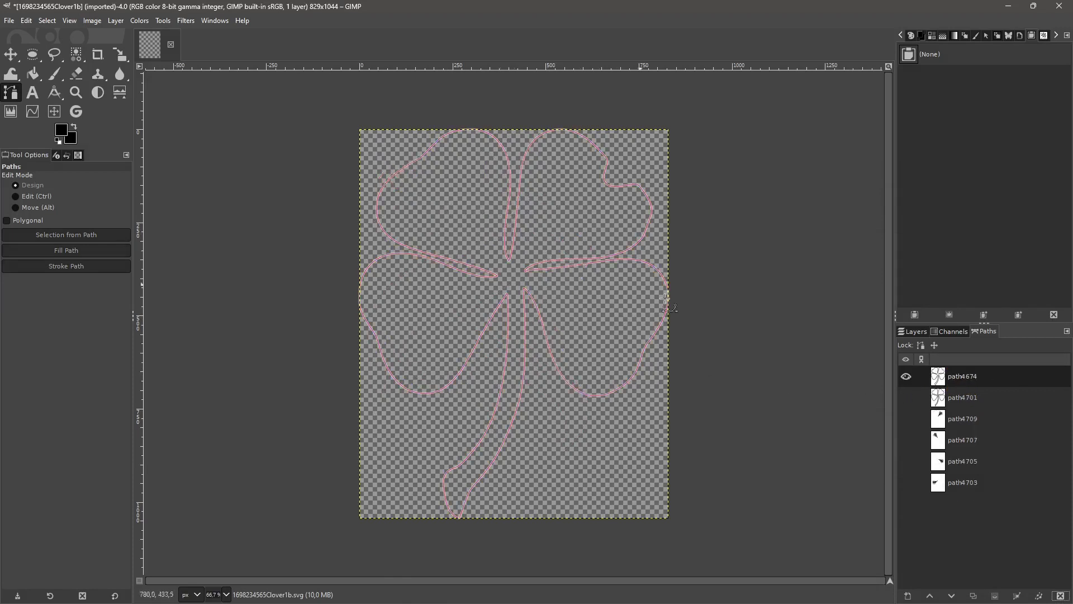
right_click(973, 378)
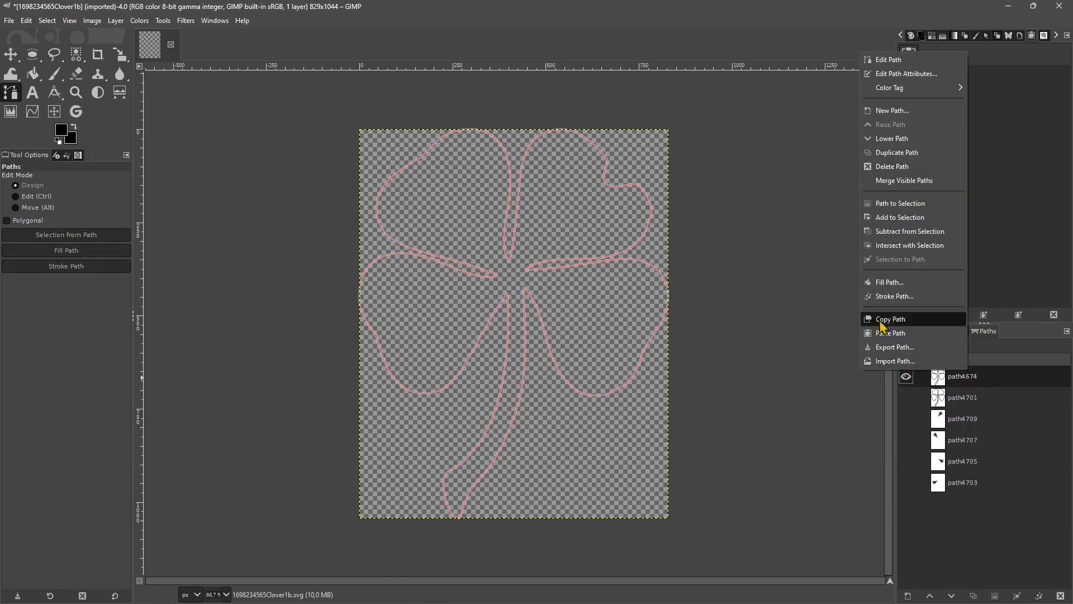
click(883, 60)
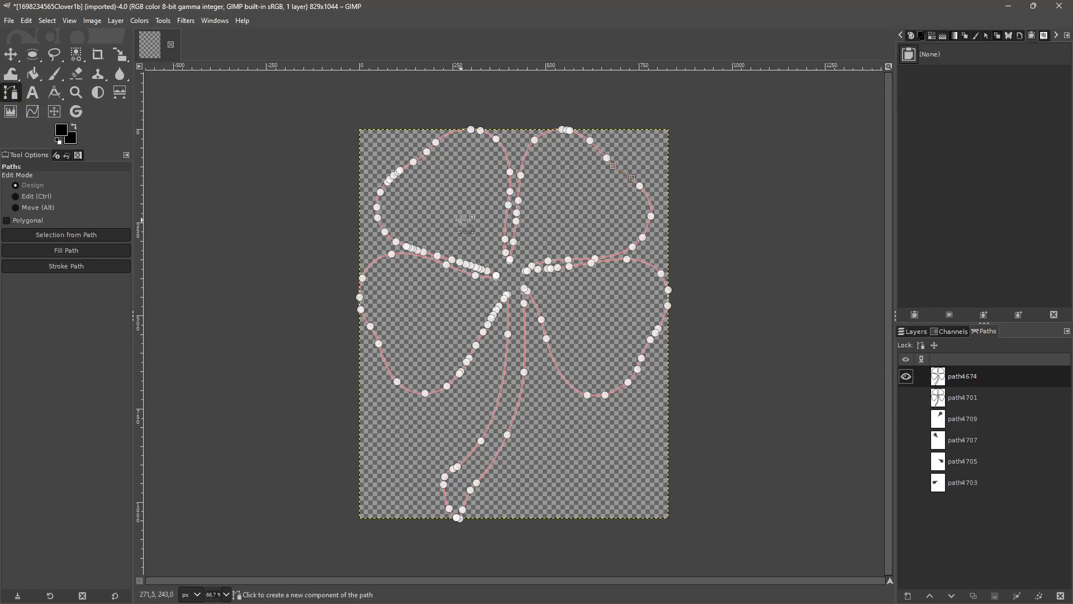
Step: Open the attributes of path4674 and choose the orange color tag
right_click(970, 373)
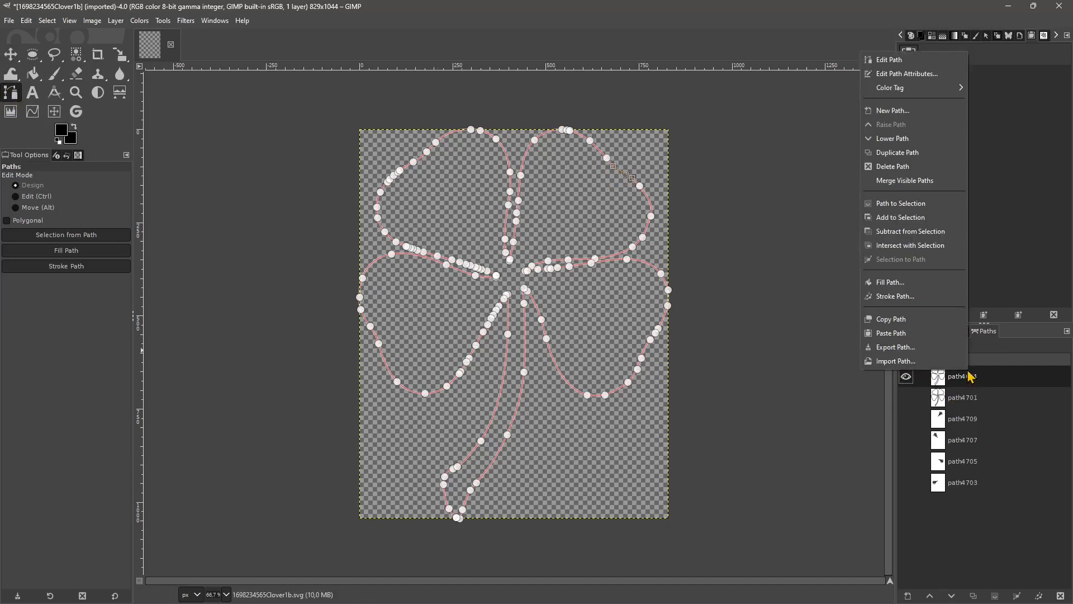
click(893, 77)
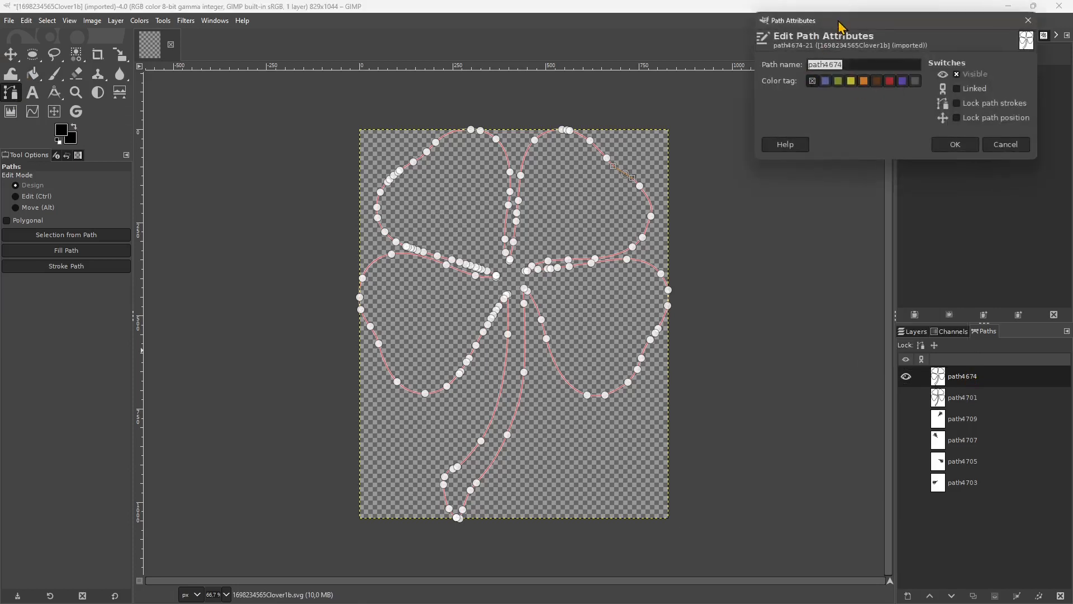
drag(838, 25, 816, 136)
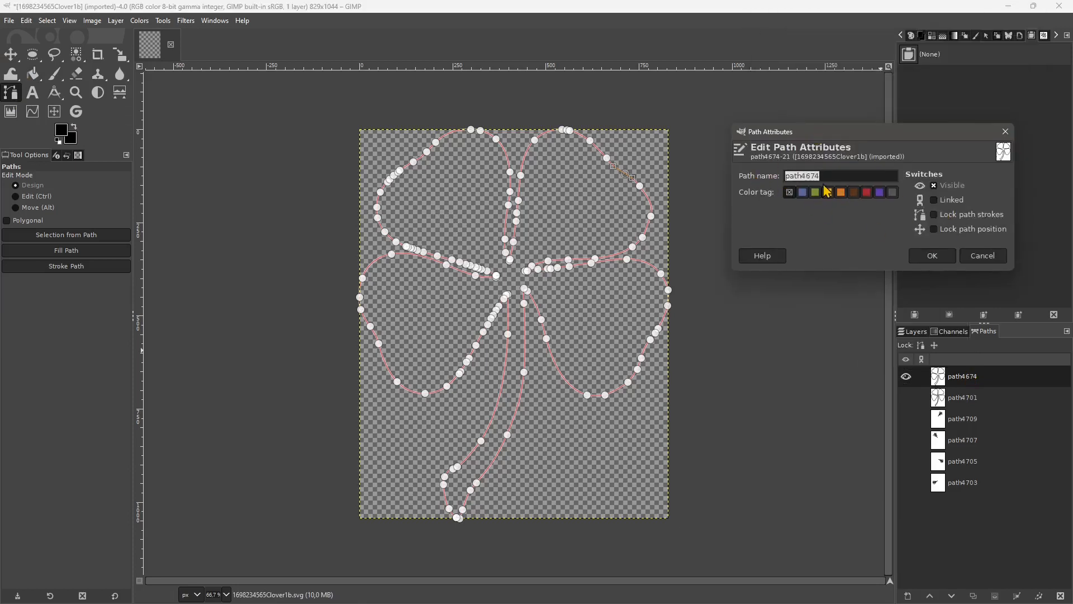
click(840, 192)
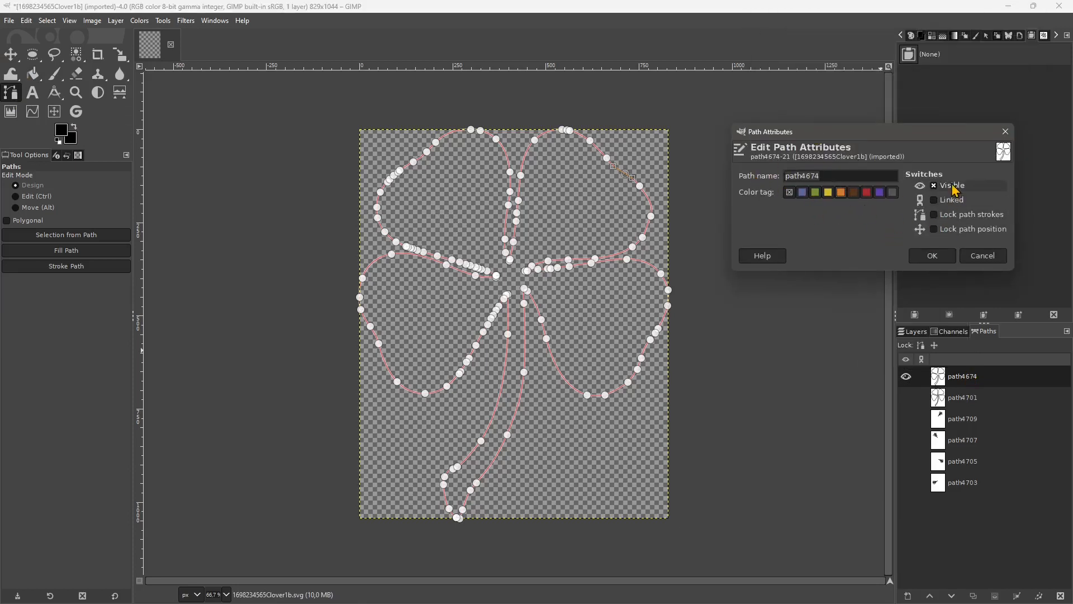
Step: Apply the orange-tagged, visible attributes to path4674 and duplicate the path
click(939, 190)
click(934, 186)
click(932, 256)
right_click(964, 385)
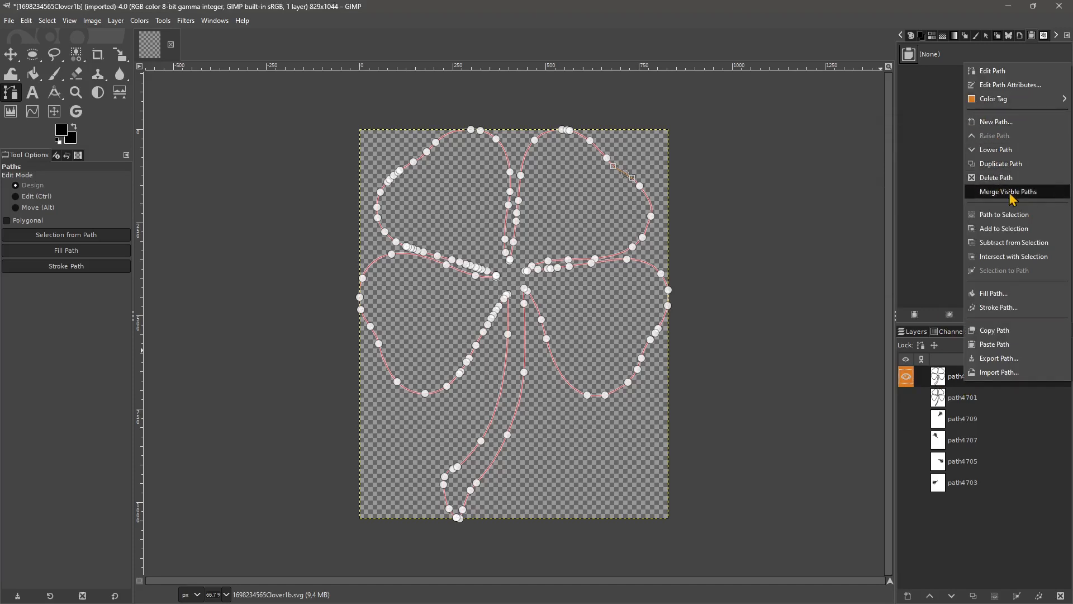
click(1000, 163)
Step: Draw a 1:1 ellipse selection about 361 px across over the centre of the clover
right_click(974, 385)
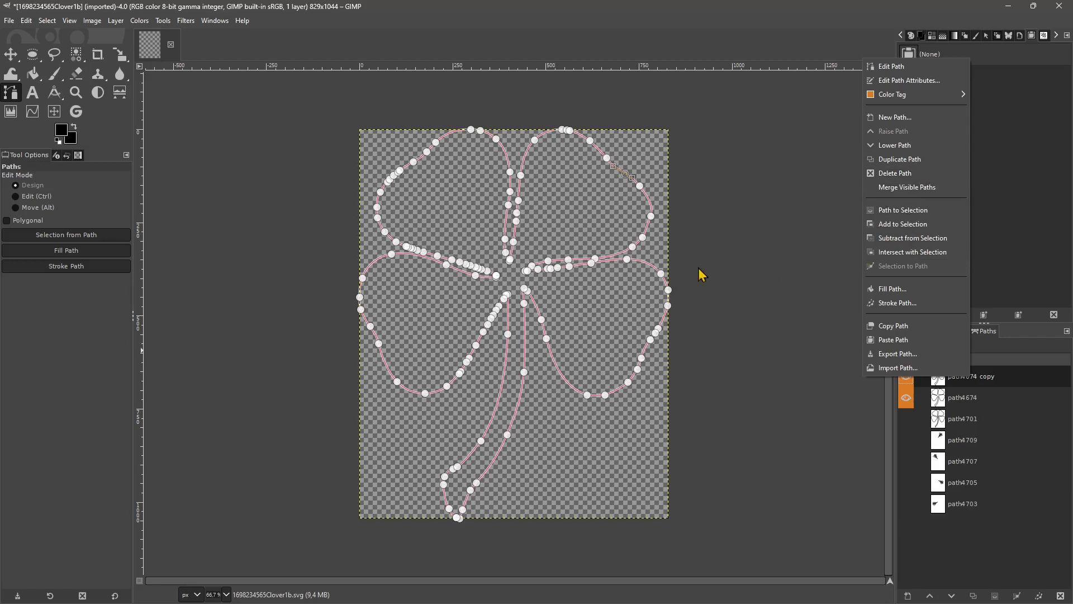
click(32, 54)
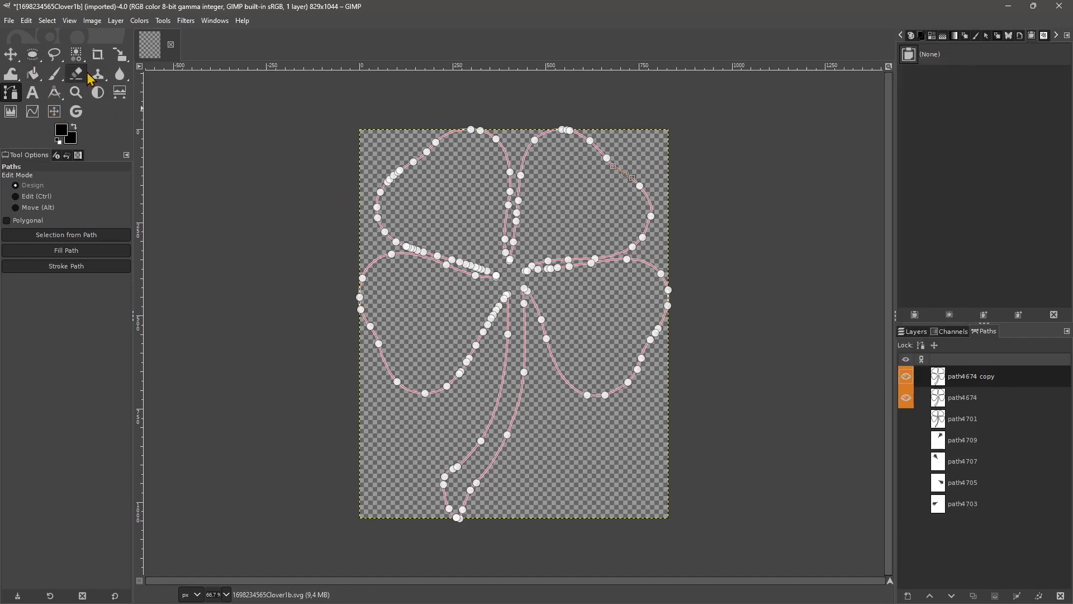
click(32, 54)
drag(453, 220, 612, 369)
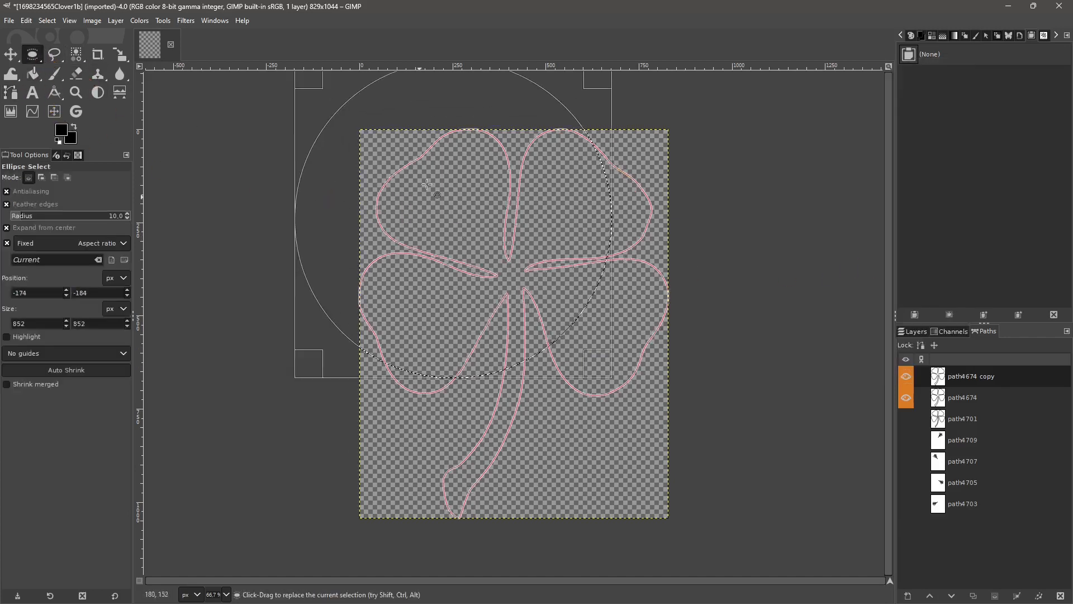
mouse_move(436, 185)
mouse_down()
mouse_move(489, 281)
mouse_move(586, 382)
mouse_move(574, 364)
mouse_up()
mouse_move(520, 303)
mouse_down()
mouse_move(508, 290)
mouse_move(536, 282)
mouse_move(528, 289)
mouse_up()
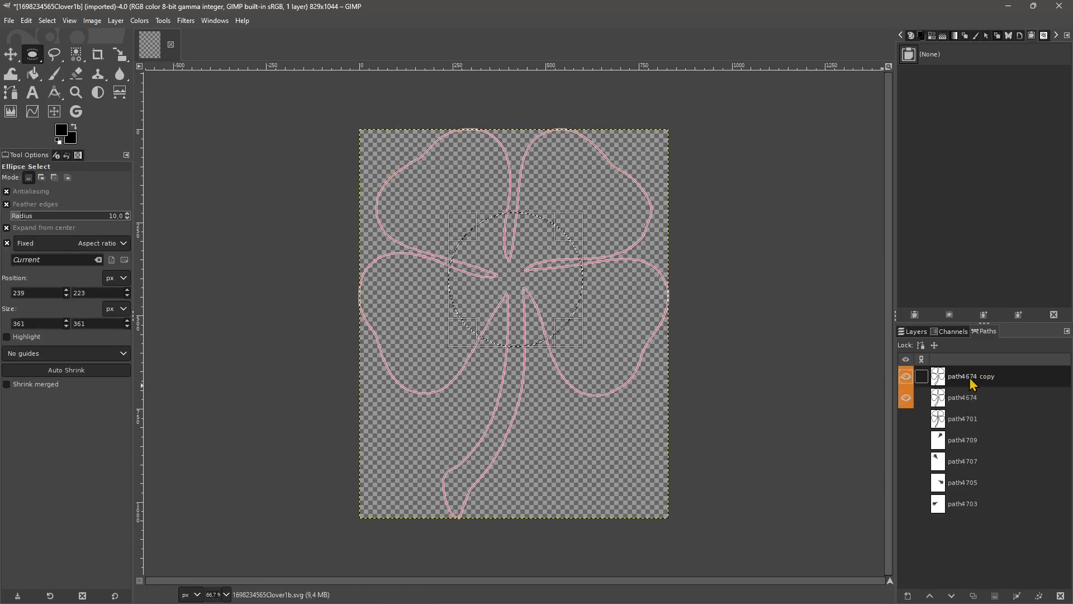
Step: Try adding path4674 copy to the circular selection, and try subtracting it from the circle instead
right_click(971, 382)
click(893, 224)
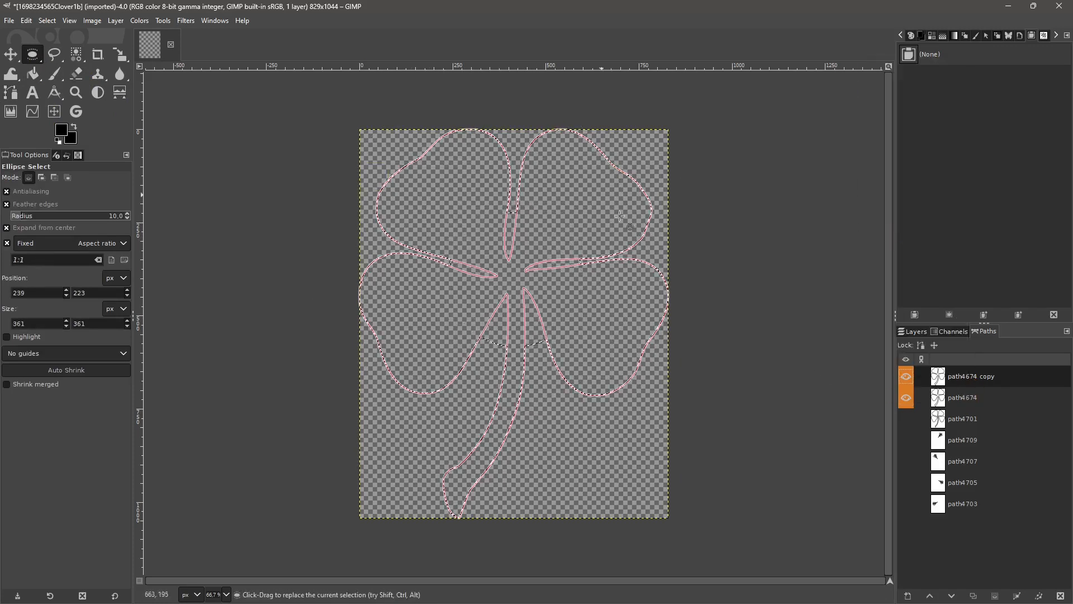
right_click(954, 376)
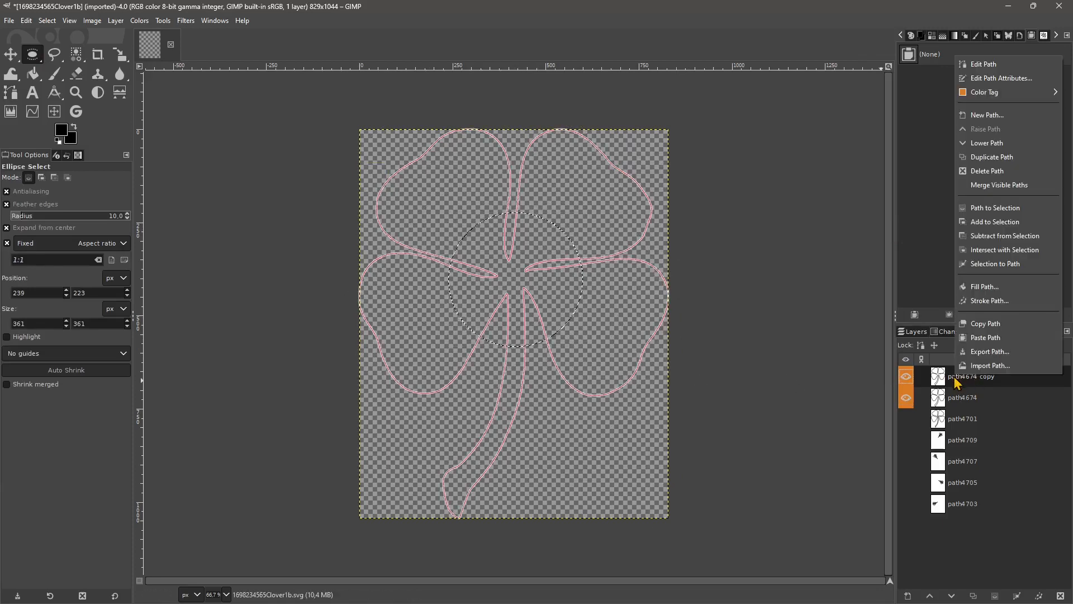
click(978, 244)
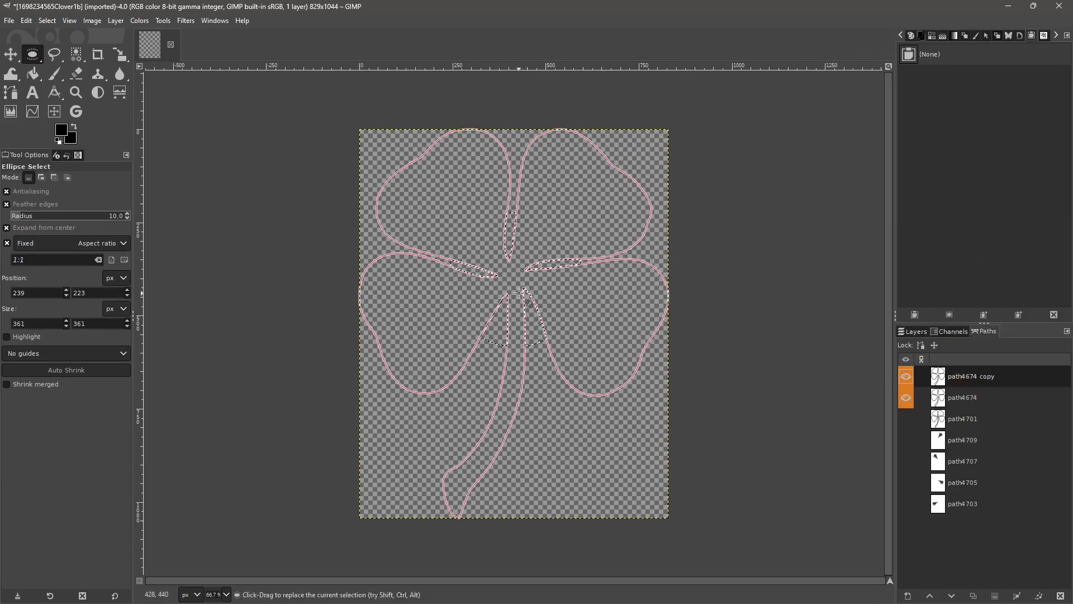
Step: Convert the circular selection into a path
right_click(981, 380)
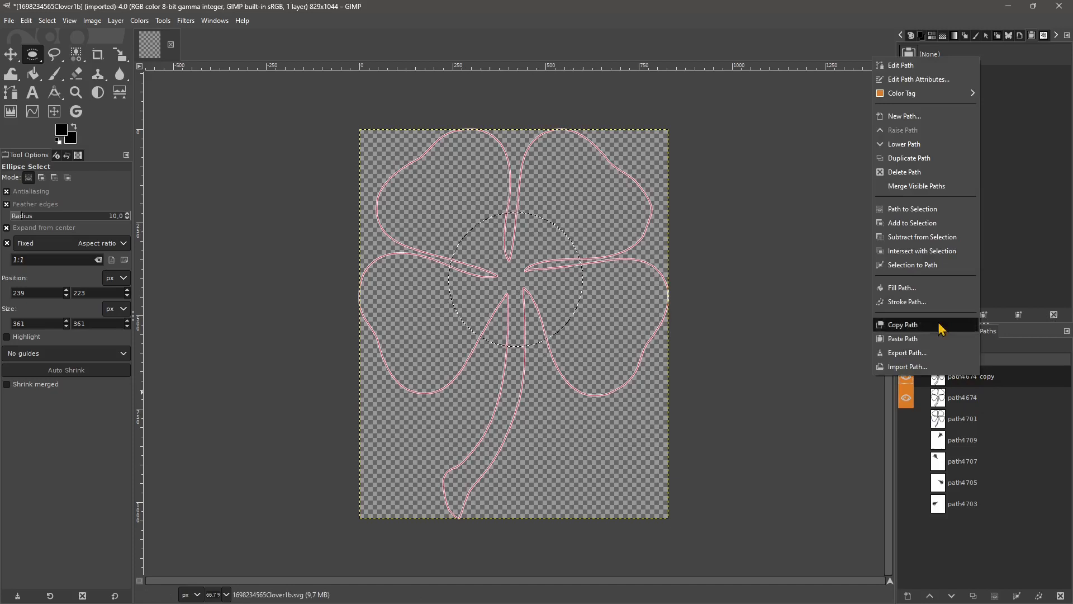
click(918, 270)
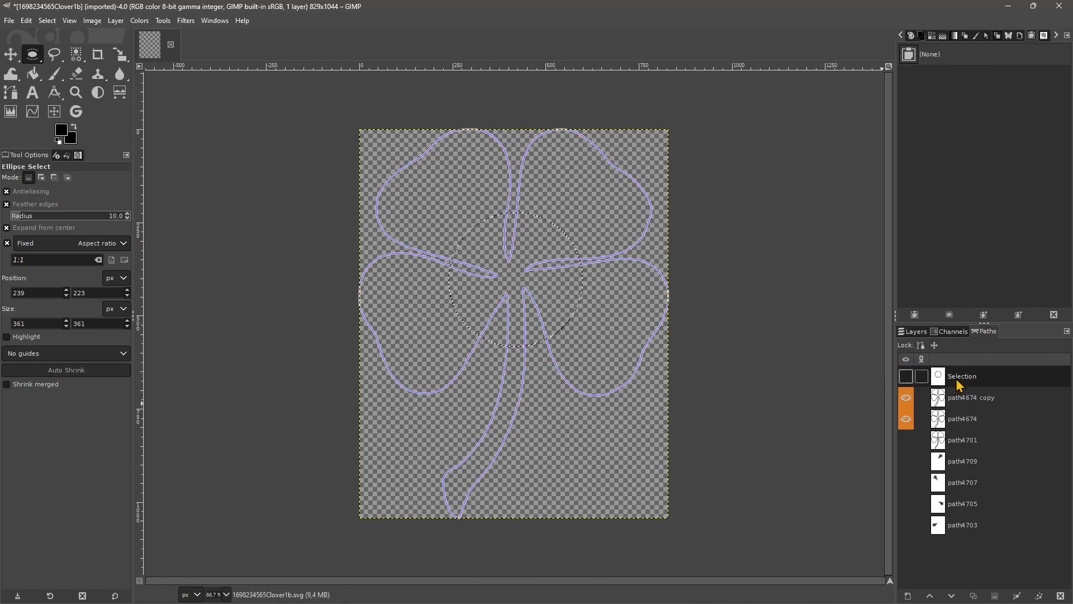
right_click(488, 260)
mouse_move(509, 296)
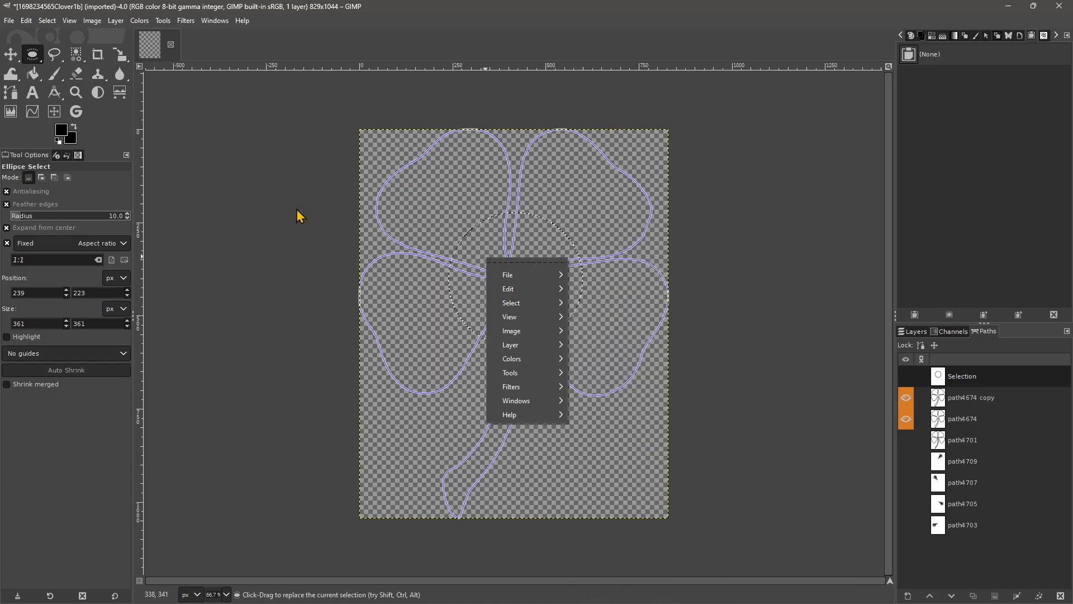
Step: Save the circular selection to a channel and preview its mask on the canvas, leaving the channel hidden
click(28, 25)
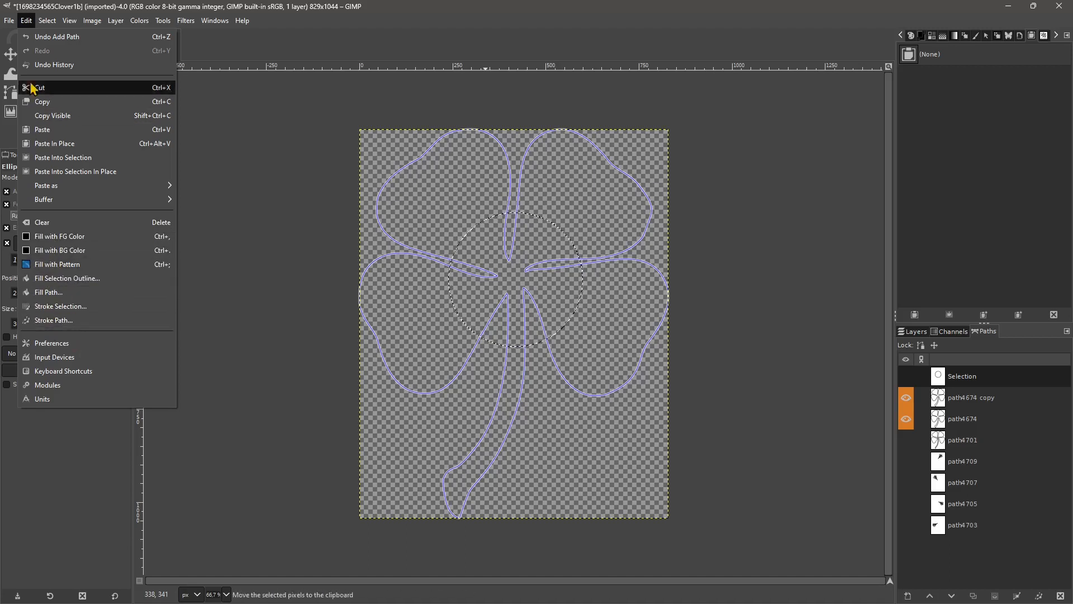
mouse_move(41, 27)
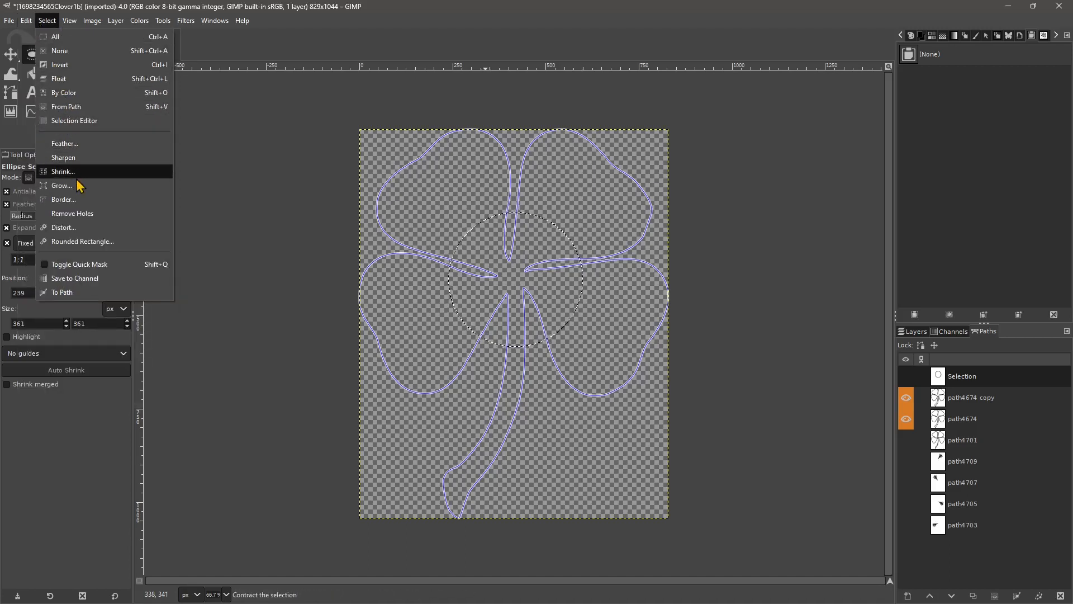
click(82, 286)
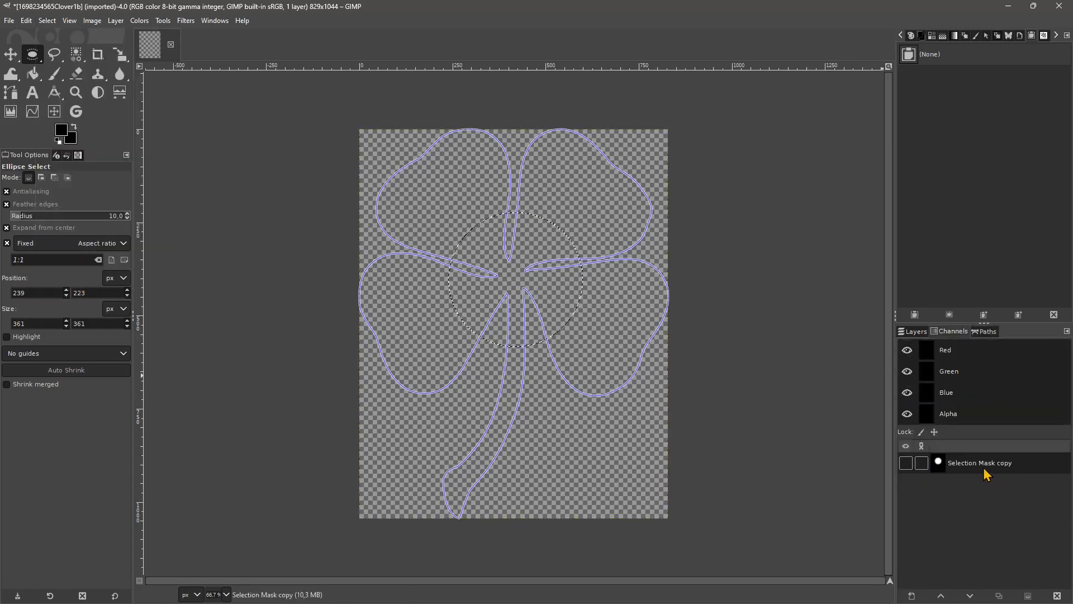
click(906, 463)
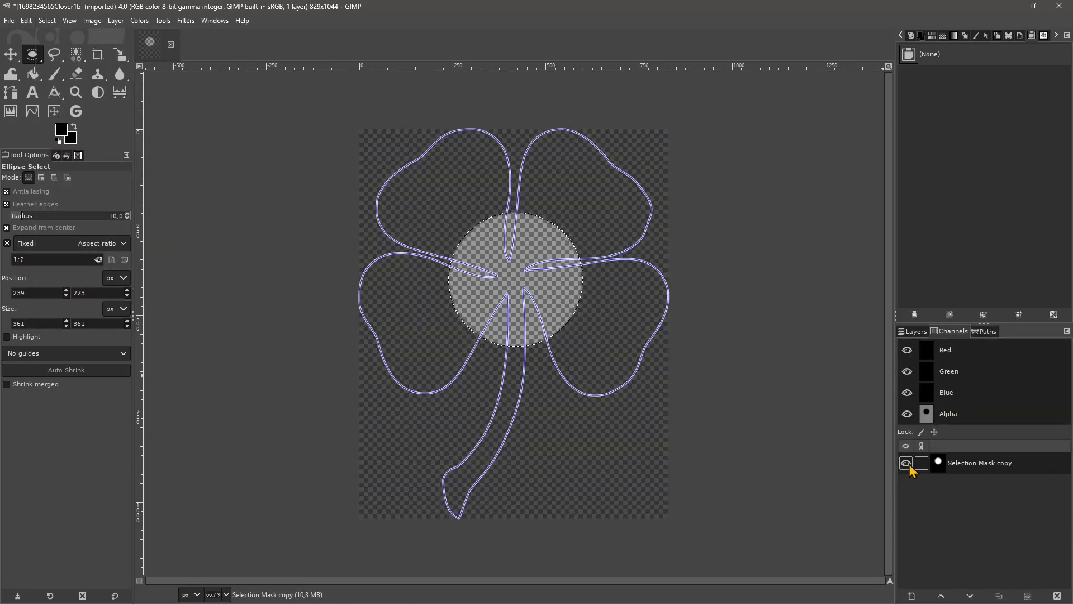
click(906, 462)
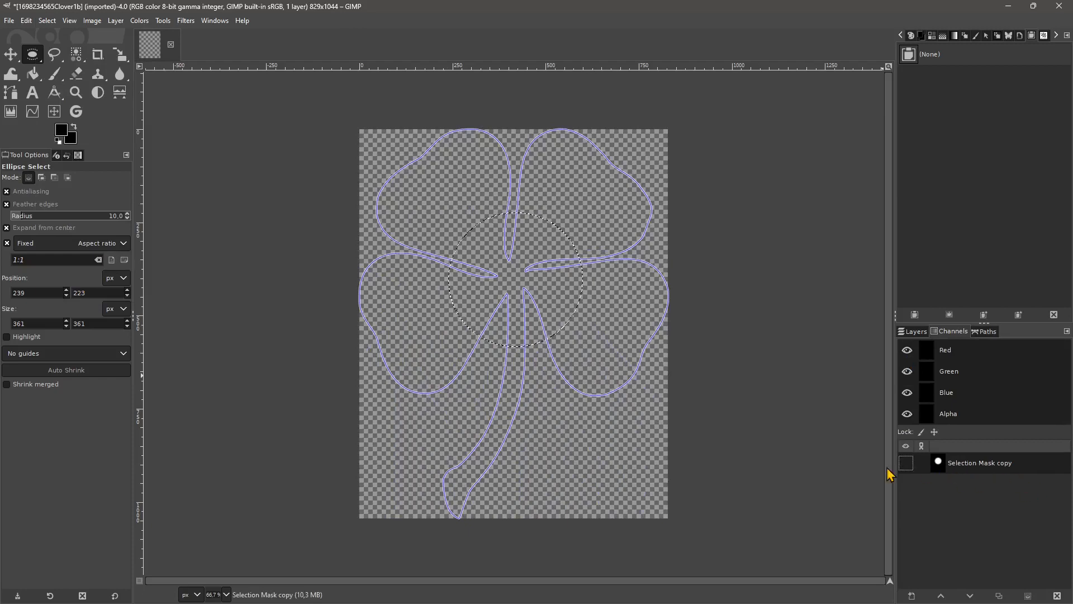
Step: Save the circular selection to a second channel, convert it to another path, and bring up the path list
click(48, 21)
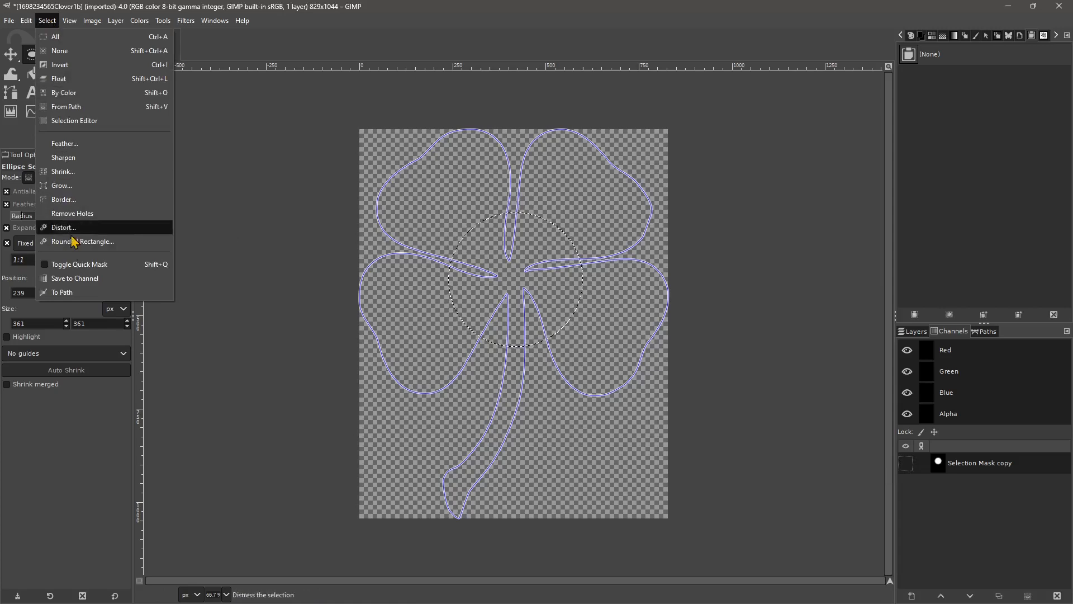
click(74, 278)
click(47, 21)
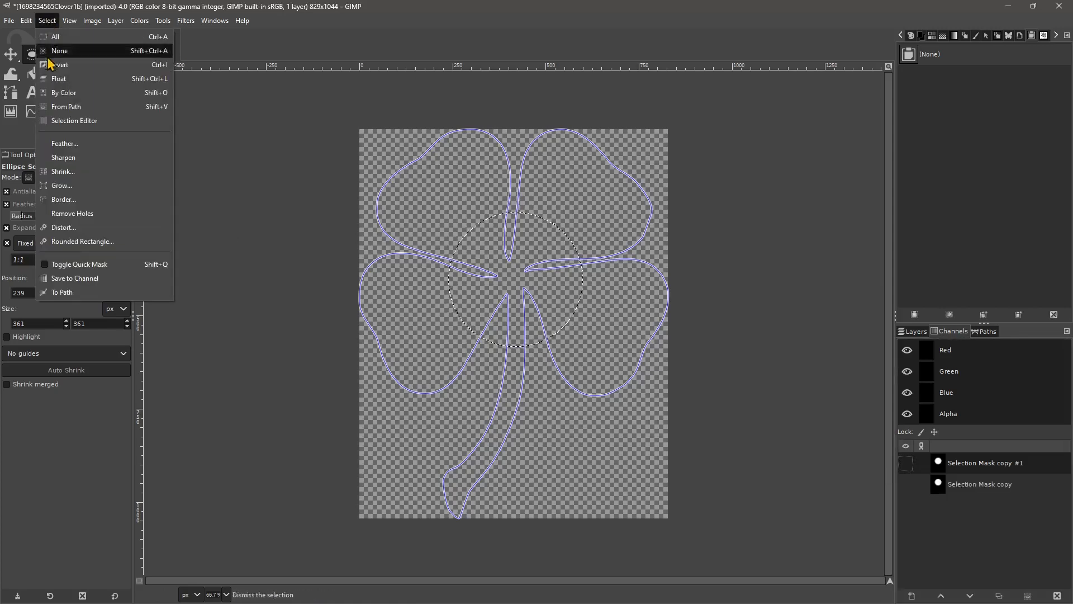
click(73, 292)
click(984, 334)
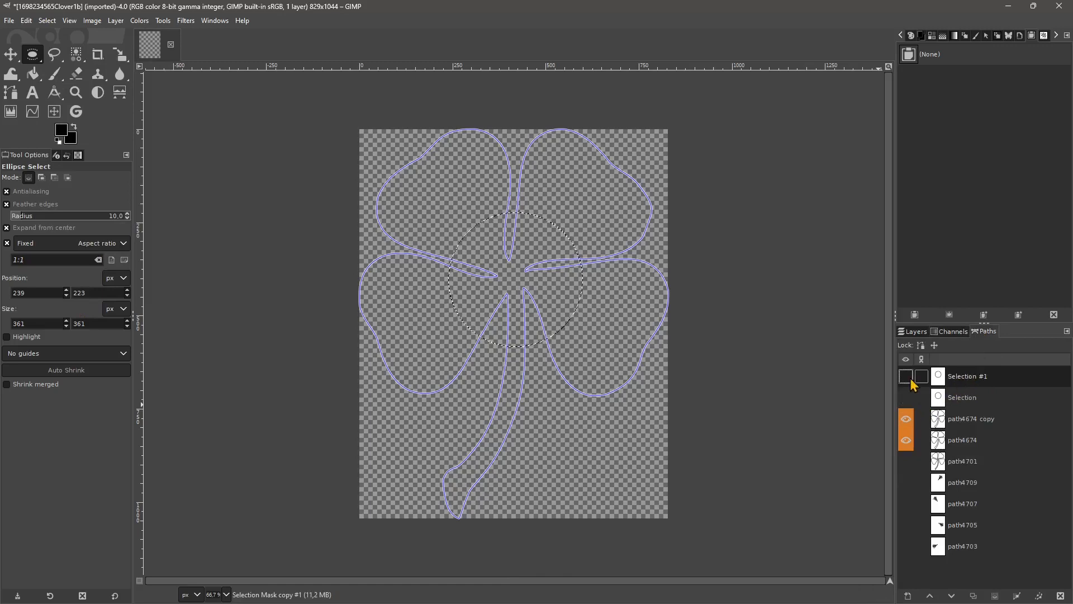
Step: Remove the active circular selection from the canvas
right_click(509, 257)
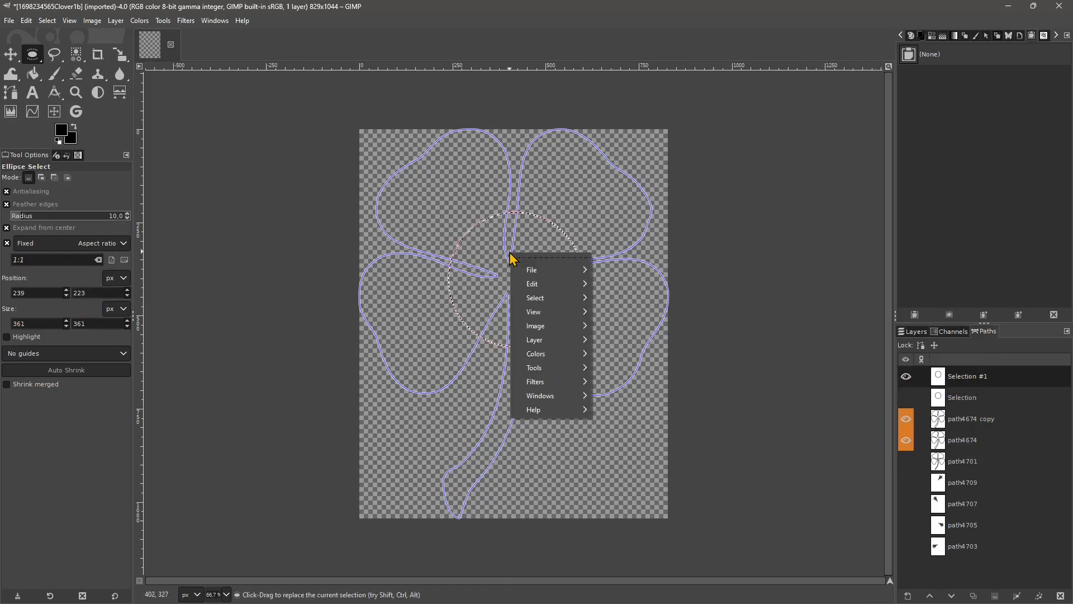
mouse_move(559, 298)
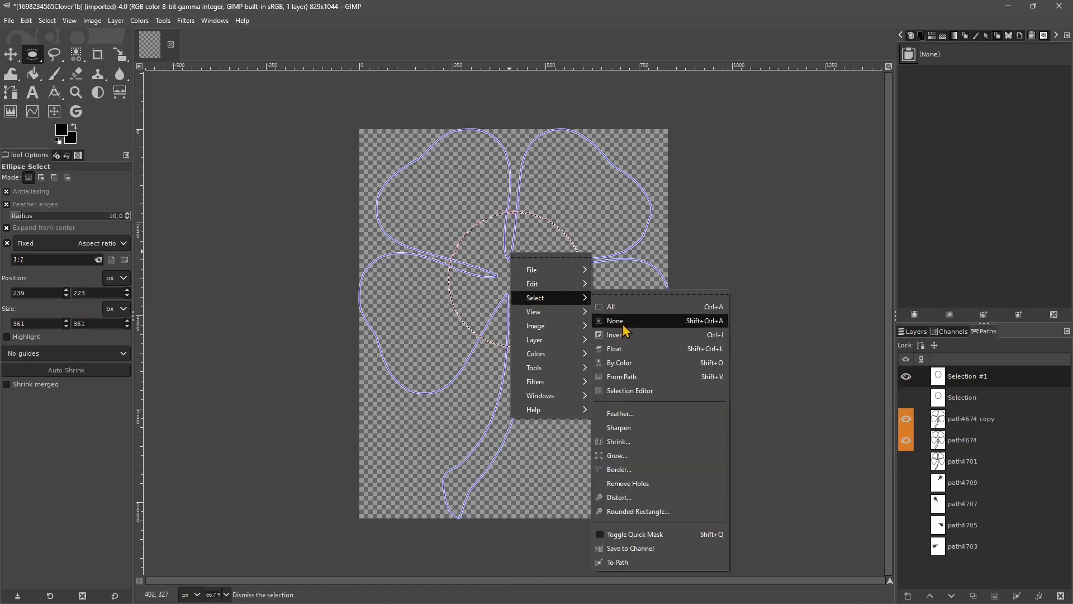
click(625, 329)
Step: Compare the Selection and Selection #1 paths by toggling their visibility, and review the saved selection channels
click(908, 378)
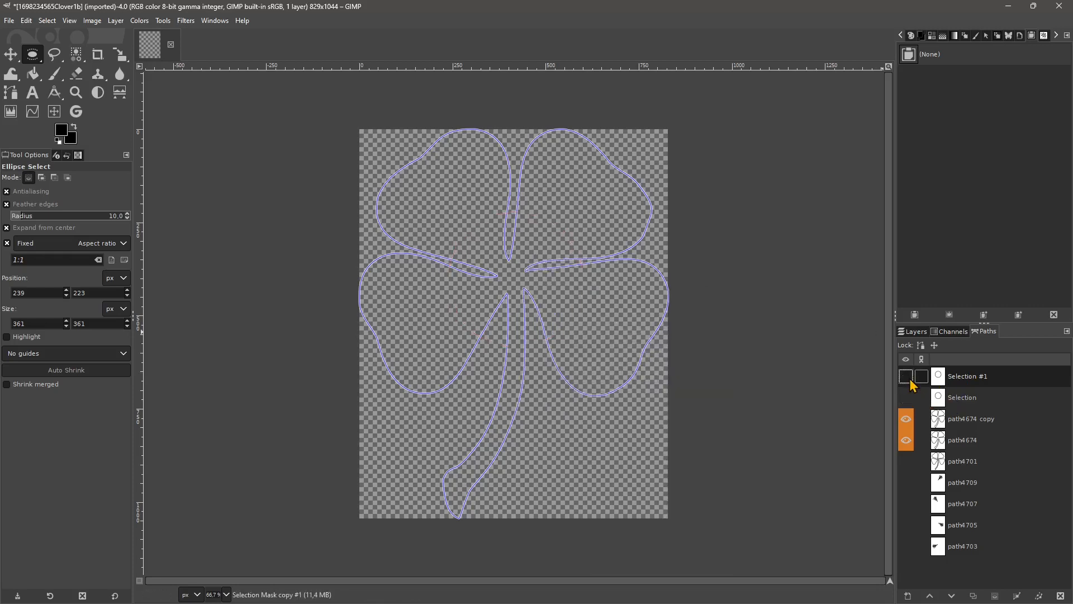
click(909, 379)
click(905, 398)
click(905, 398)
click(903, 375)
click(906, 378)
click(905, 398)
click(905, 398)
click(958, 332)
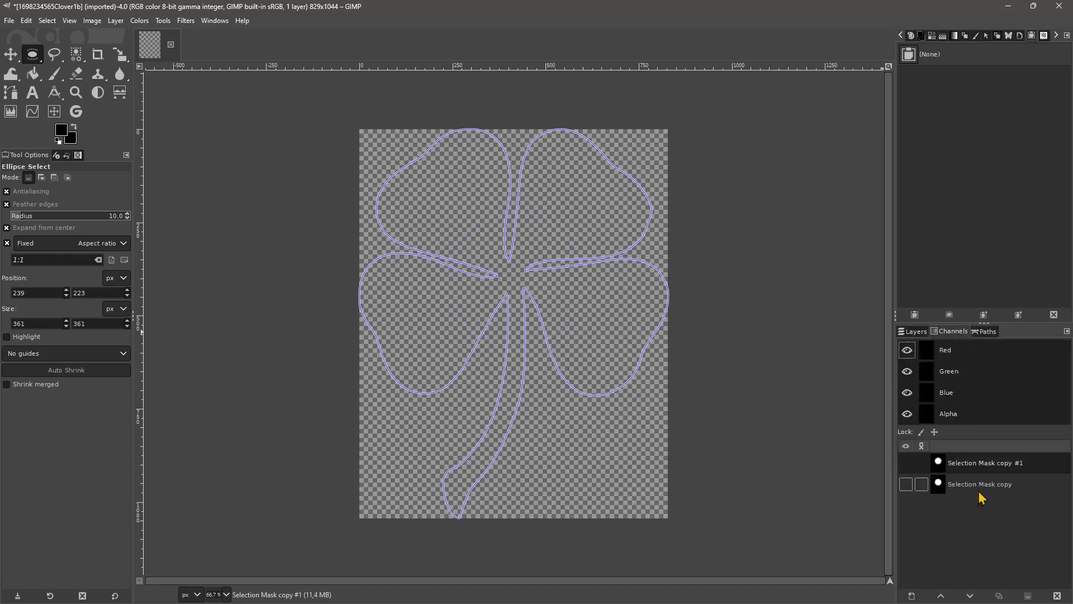
click(985, 332)
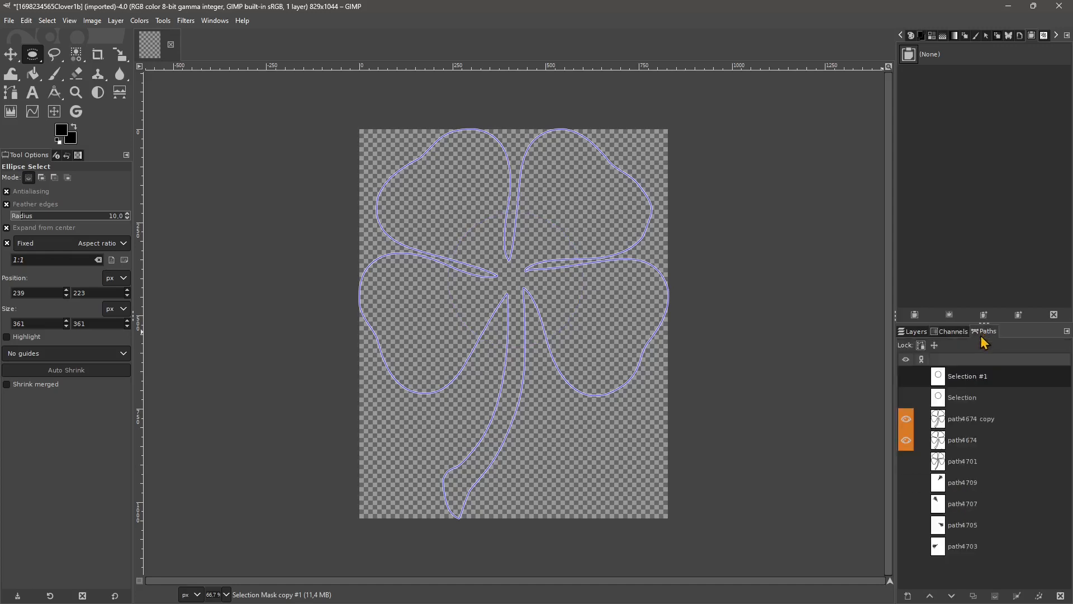
Step: Make the Selection #1 path visible and open it for editing on the canvas
click(906, 376)
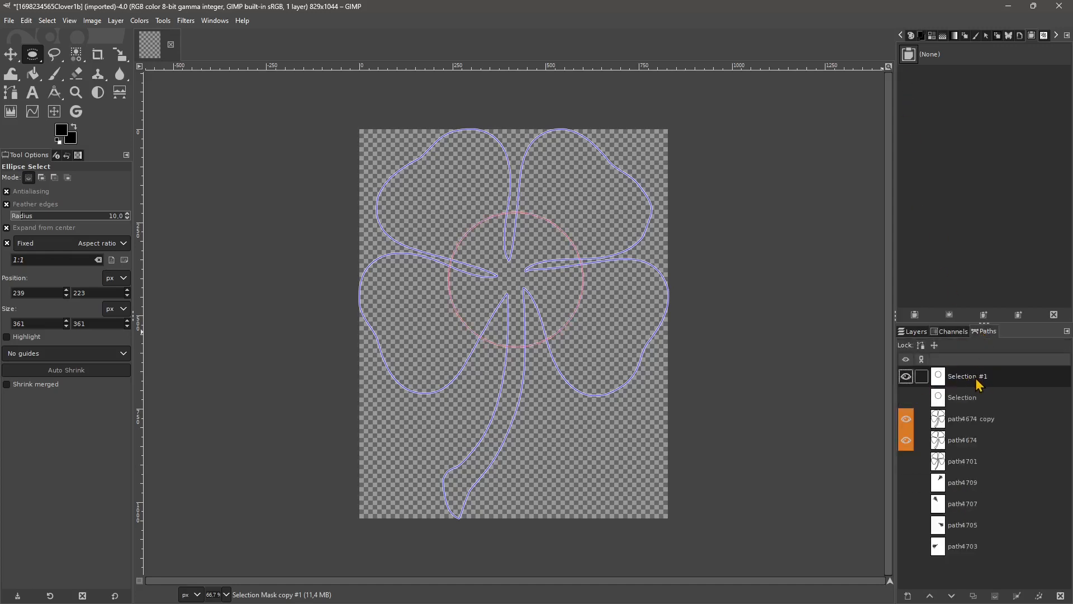
right_click(924, 376)
click(895, 66)
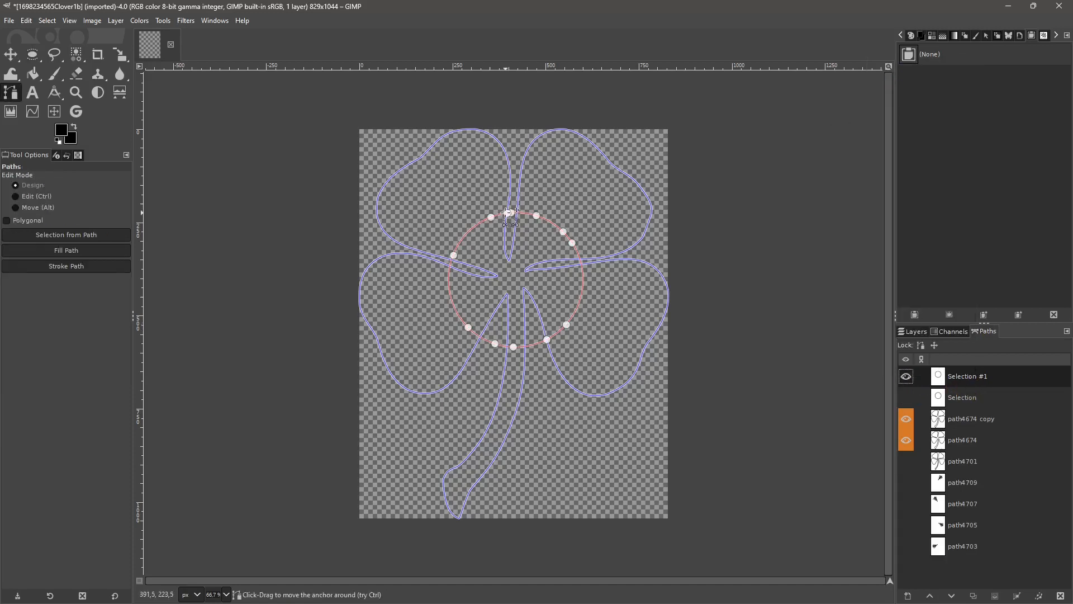
Step: Try reshaping the Selection #1 circle by moving its anchors and bending its curve segments
click(492, 218)
drag(492, 218, 393, 230)
drag(541, 311, 453, 288)
click(461, 242)
click(453, 254)
drag(305, 313, 518, 276)
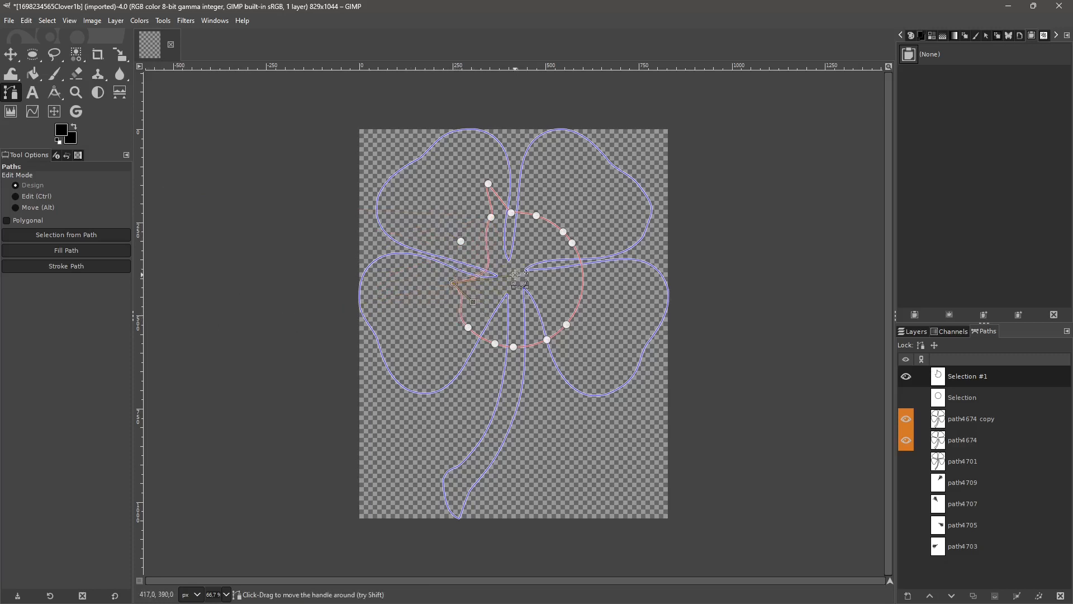
drag(469, 302, 453, 282)
Step: Undo all the anchor and curve changes made to the Selection #1 circle
key(ctrl+z)
key(ctrl+z)
key(ctrl+z)
key(ctrl+z)
key(ctrl+z)
key(ctrl+z)
key(ctrl+z)
key(ctrl+z)
key(ctrl+z)
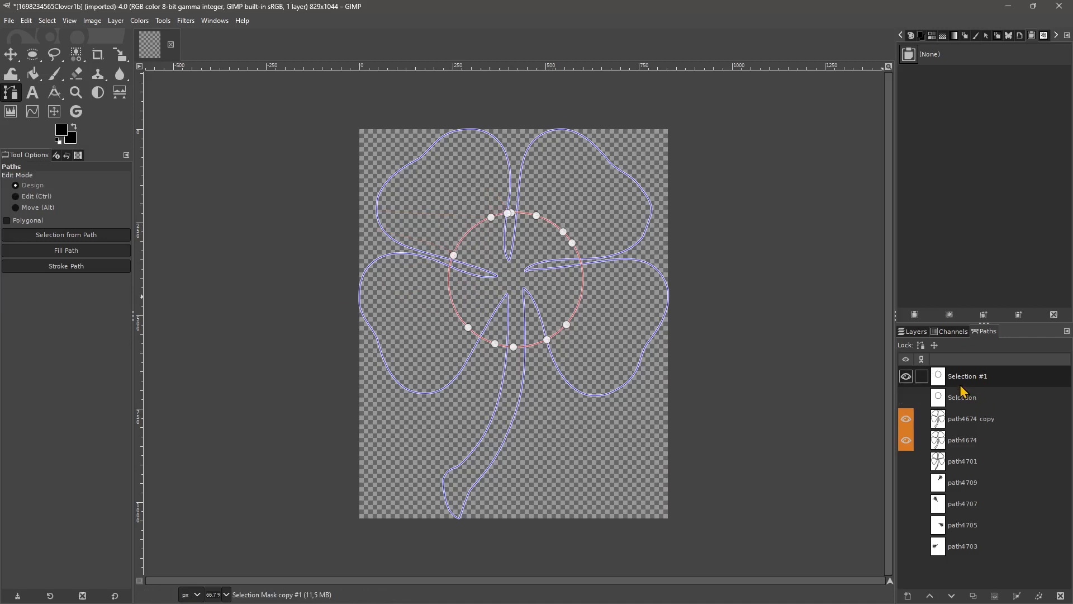
Step: Apply Fill Path to Selection #1 with a solid color and antialiasing
right_click(963, 387)
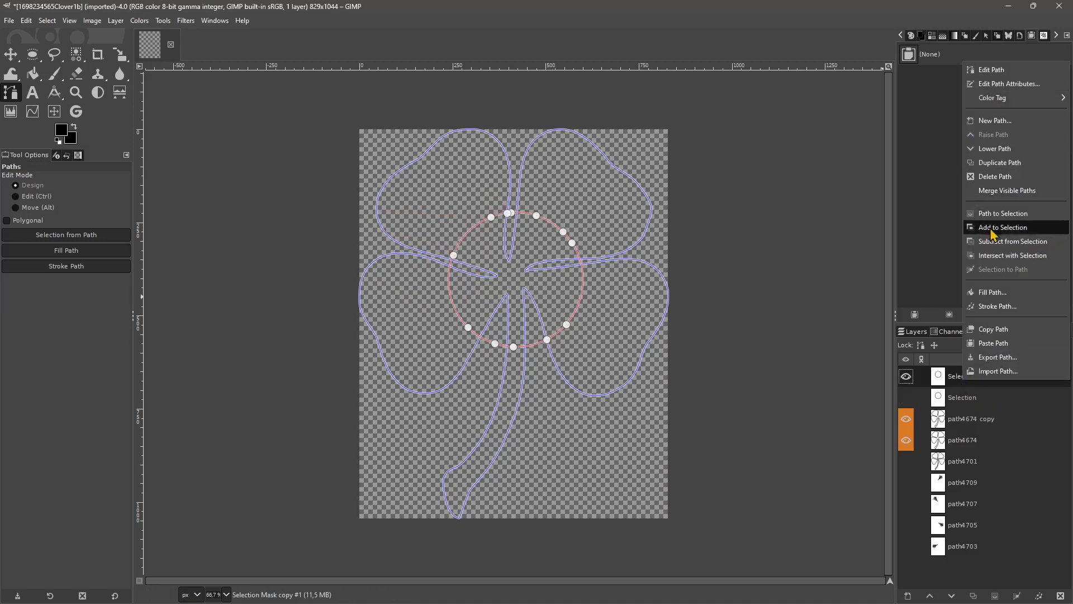
click(989, 296)
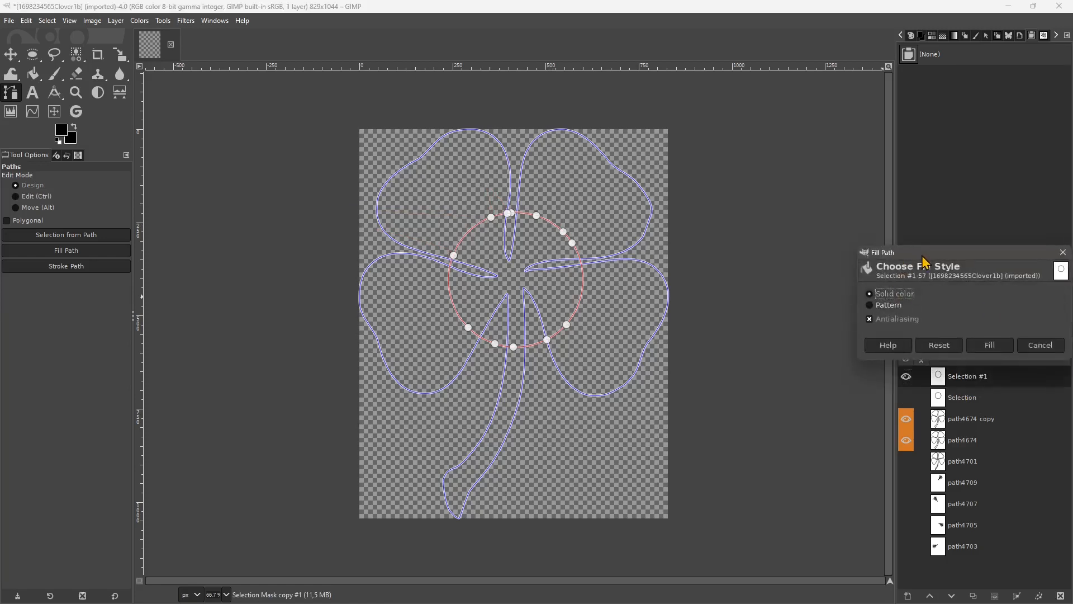
drag(925, 256, 697, 228)
click(761, 317)
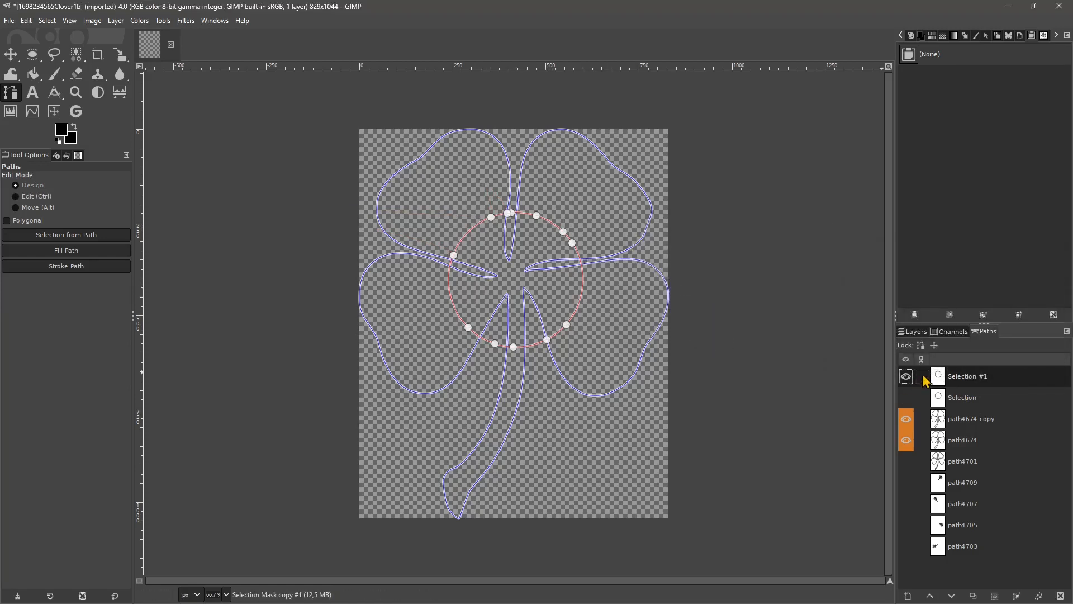
Step: Add a new transparent layer above the hidden clover layer
click(912, 331)
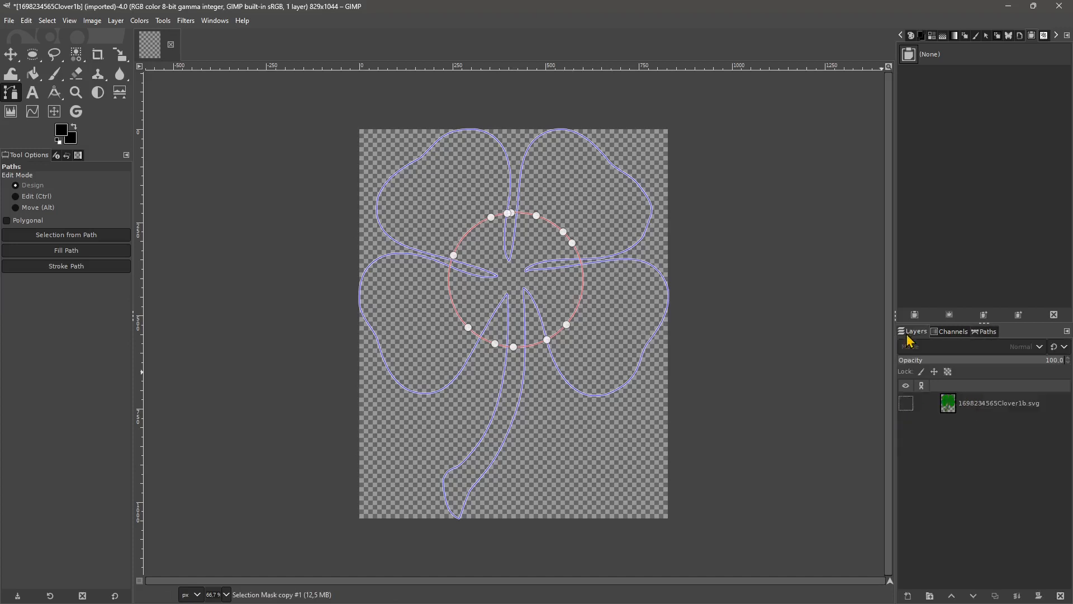
click(908, 595)
click(997, 585)
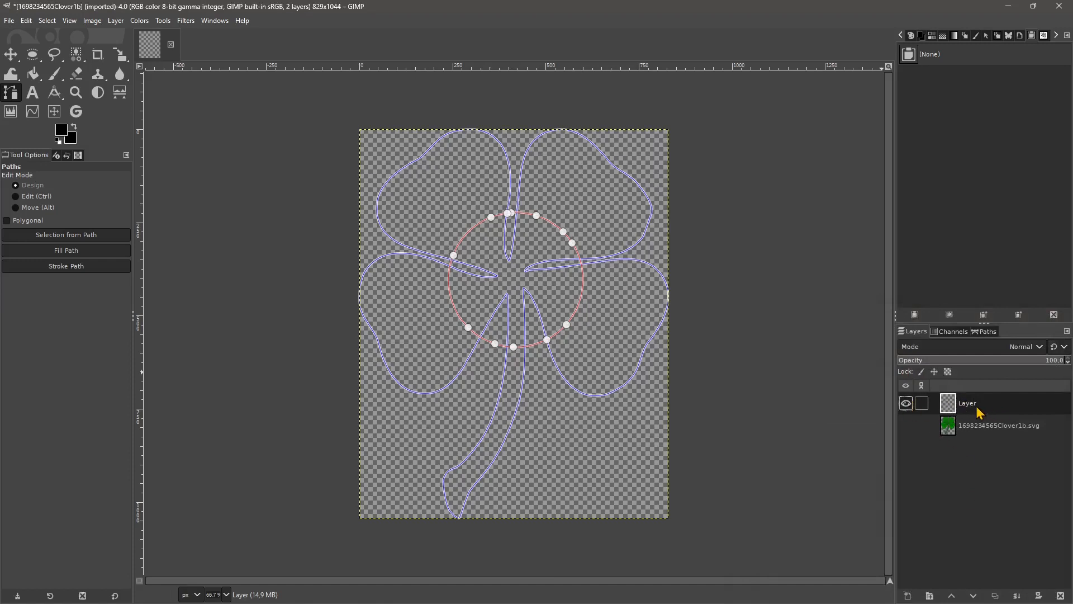
Step: Hide the Selection #1 path and make path4674 copy the active path
click(988, 332)
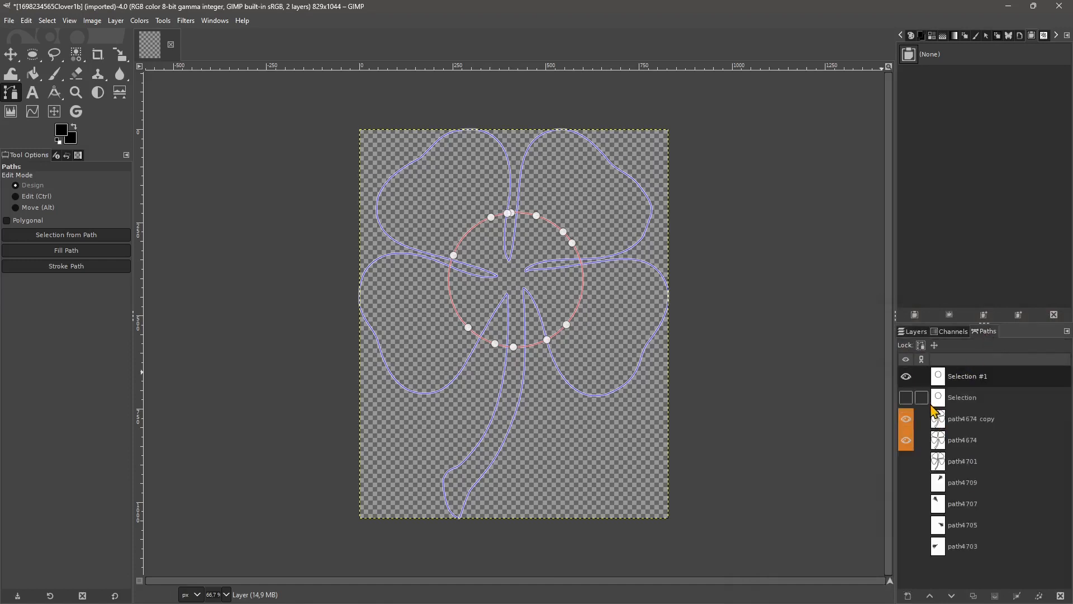
click(906, 376)
click(953, 425)
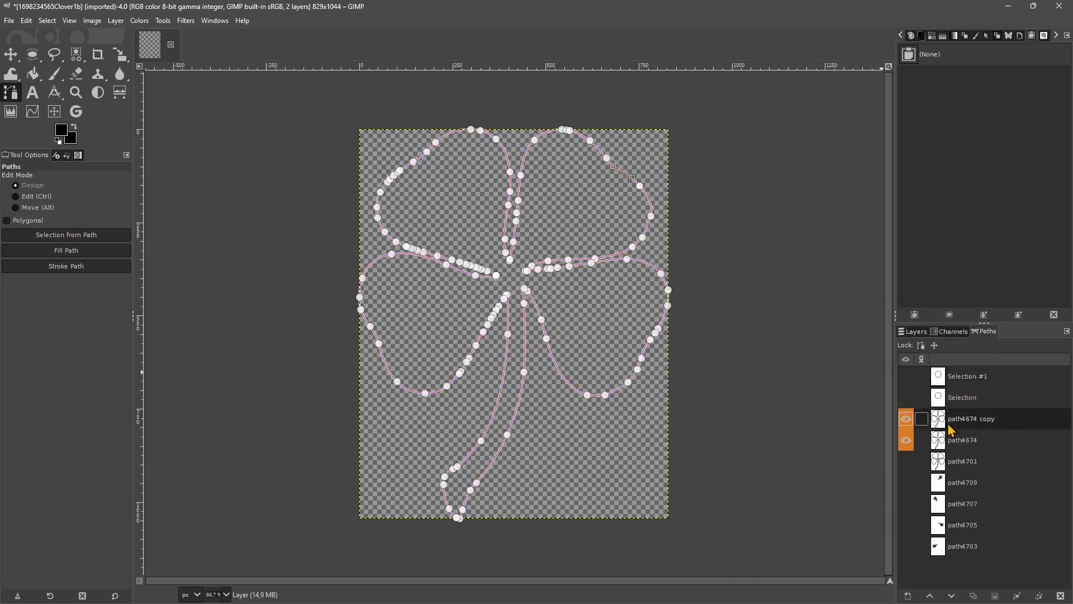
Step: Fill path4674 copy with a solid color and antialiasing on the new layer, and toggle that layer's visibility to check it
right_click(971, 429)
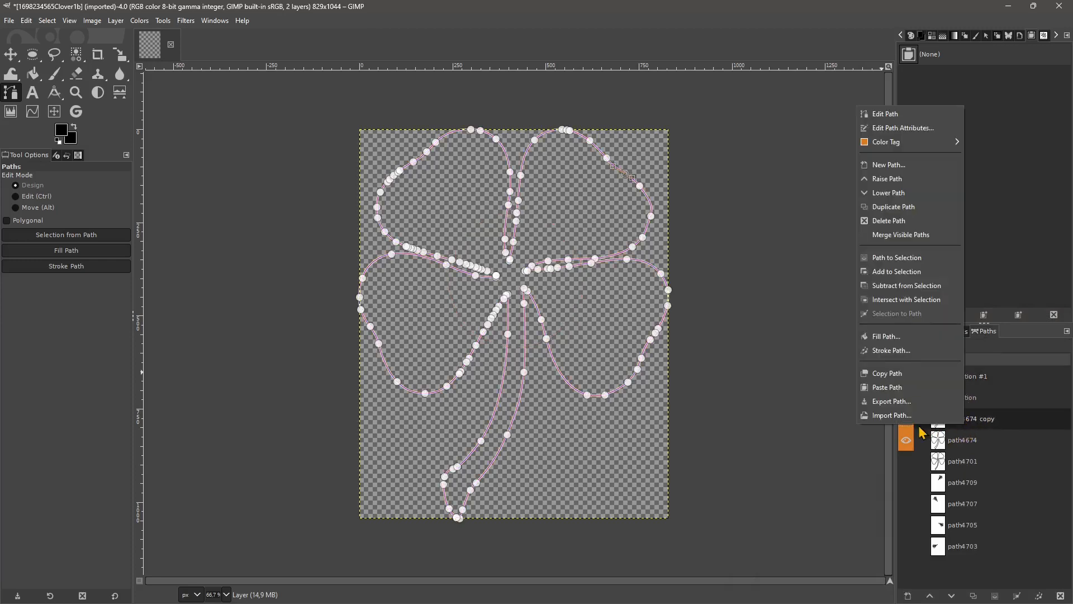
click(883, 337)
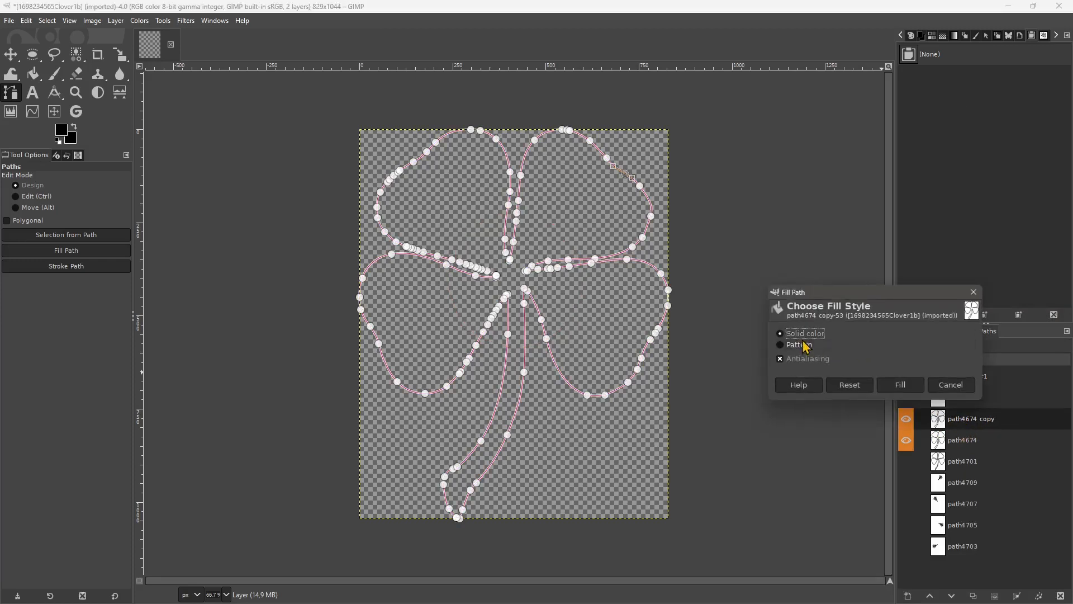
click(896, 386)
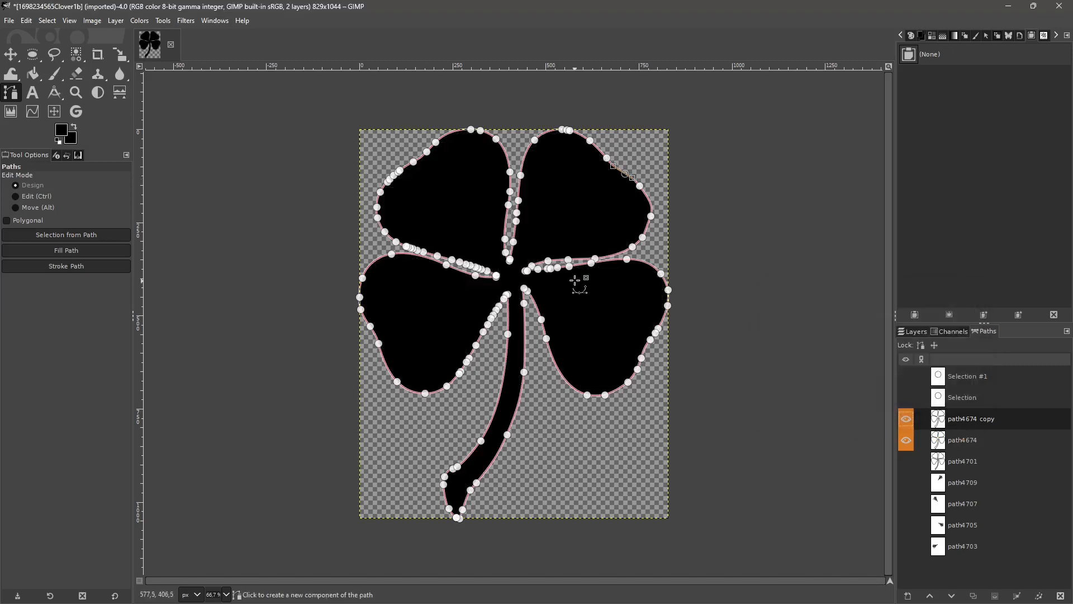
click(913, 330)
click(907, 403)
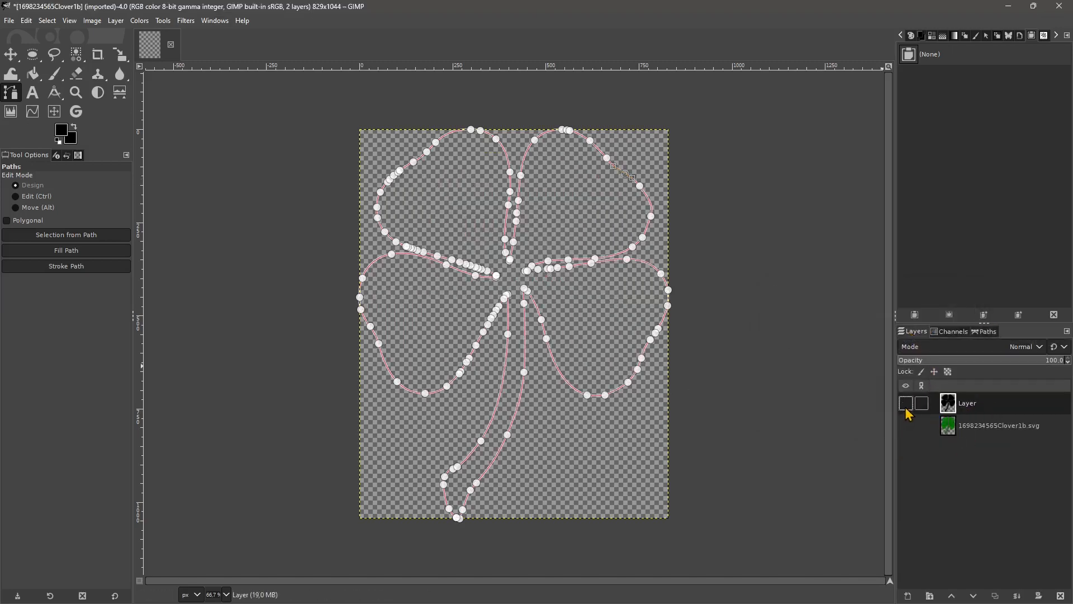
click(906, 404)
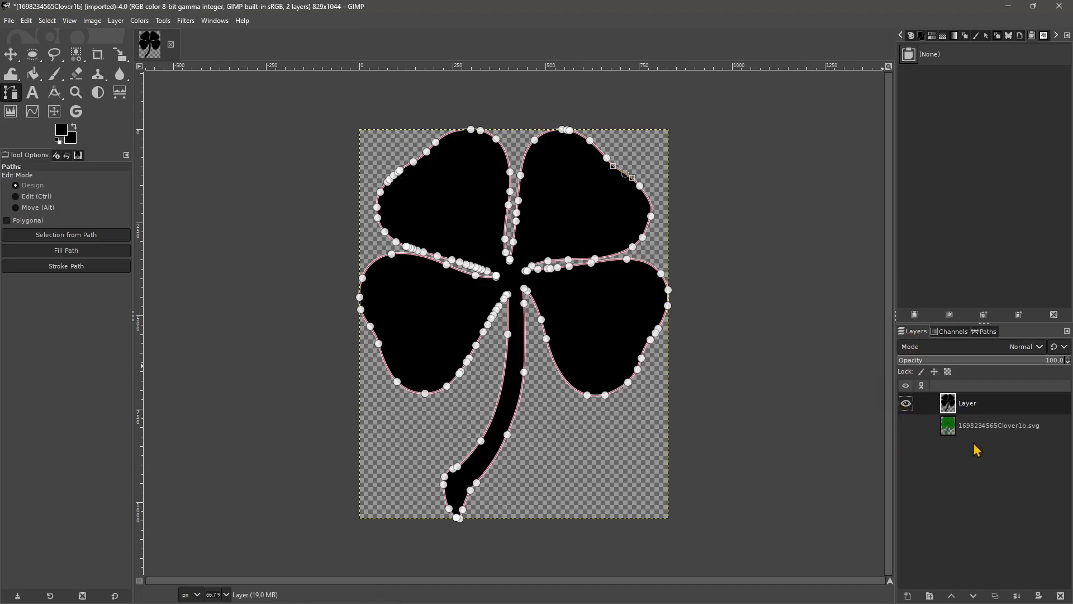
Step: Toggle the visibility of path4674 copy off and on, and undo the solid color fill
click(986, 330)
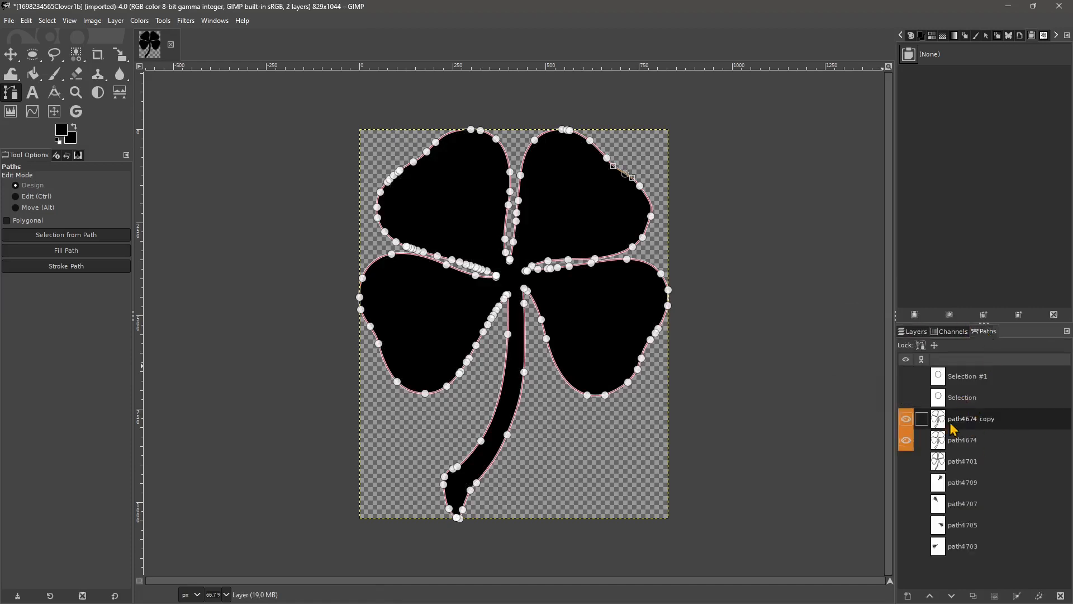
click(908, 423)
click(908, 423)
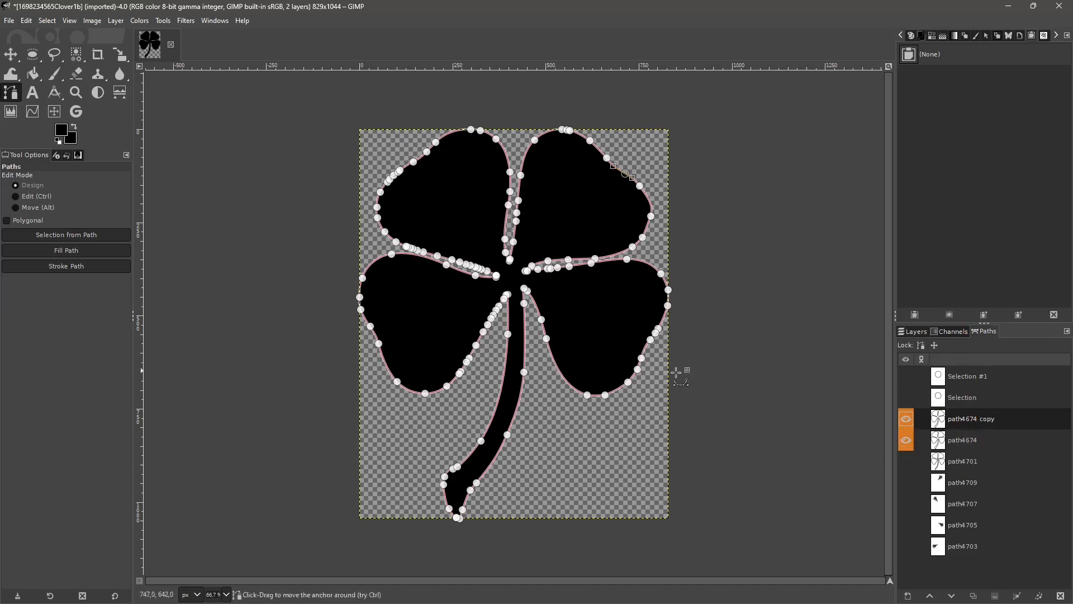
key(ctrl+z)
Step: Stroke path4674 copy with a solid color line 10 px wide and antialiasing
right_click(961, 429)
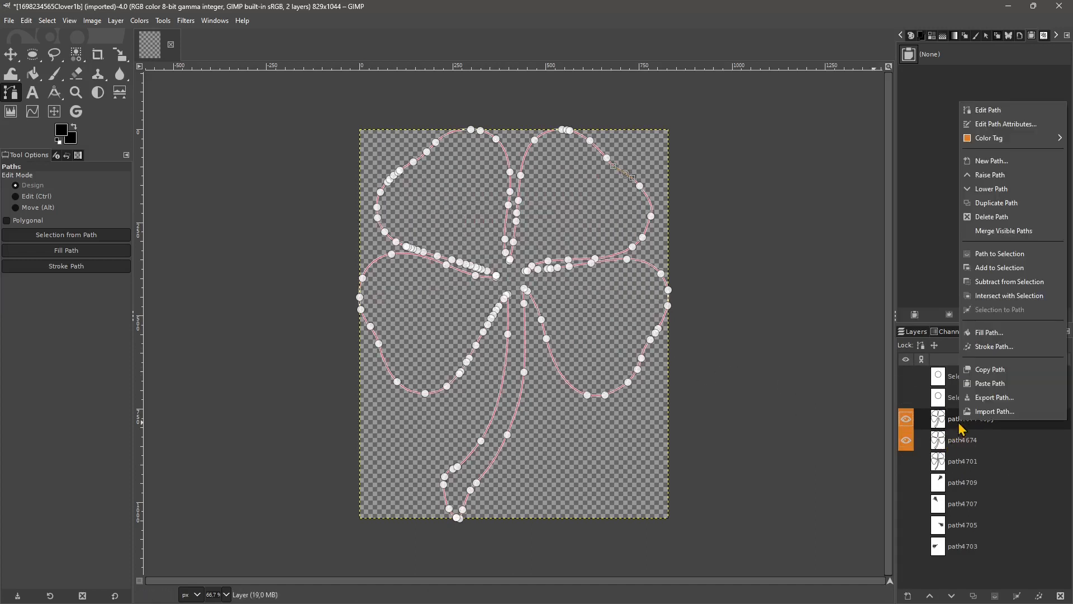
click(993, 347)
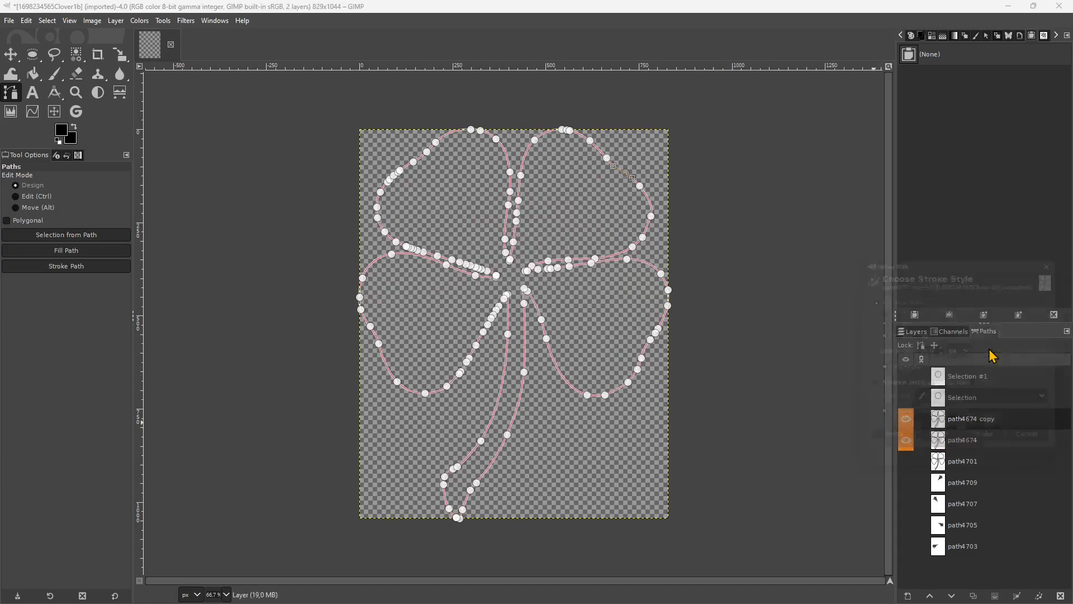
drag(955, 265, 779, 256)
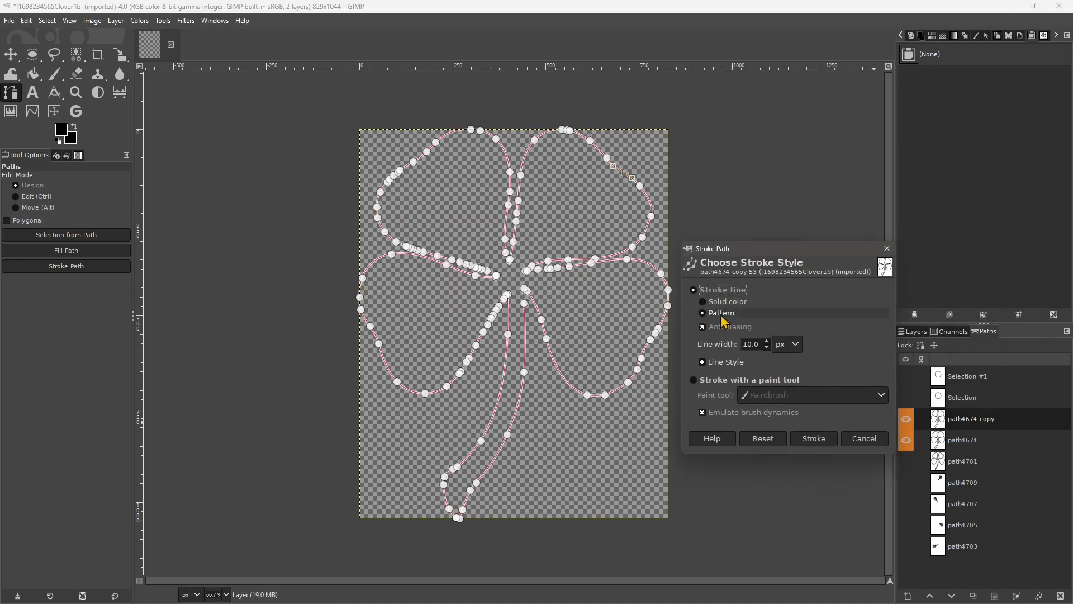
click(724, 304)
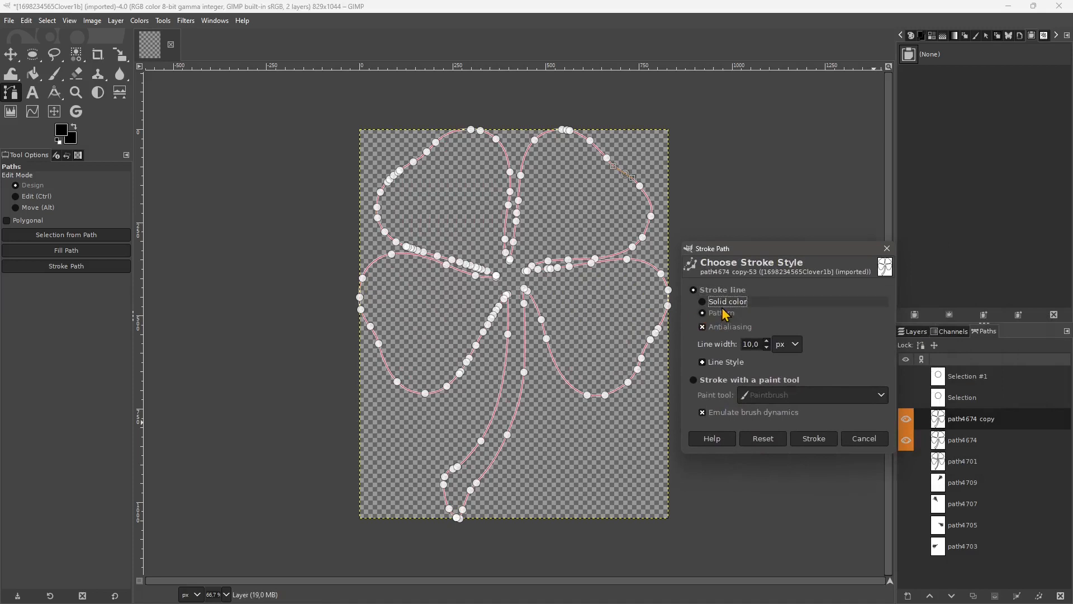
click(815, 440)
Step: Hide path4674 copy and path4674, show path4701, and switch to the Move tool to clear the anchors from view
click(906, 422)
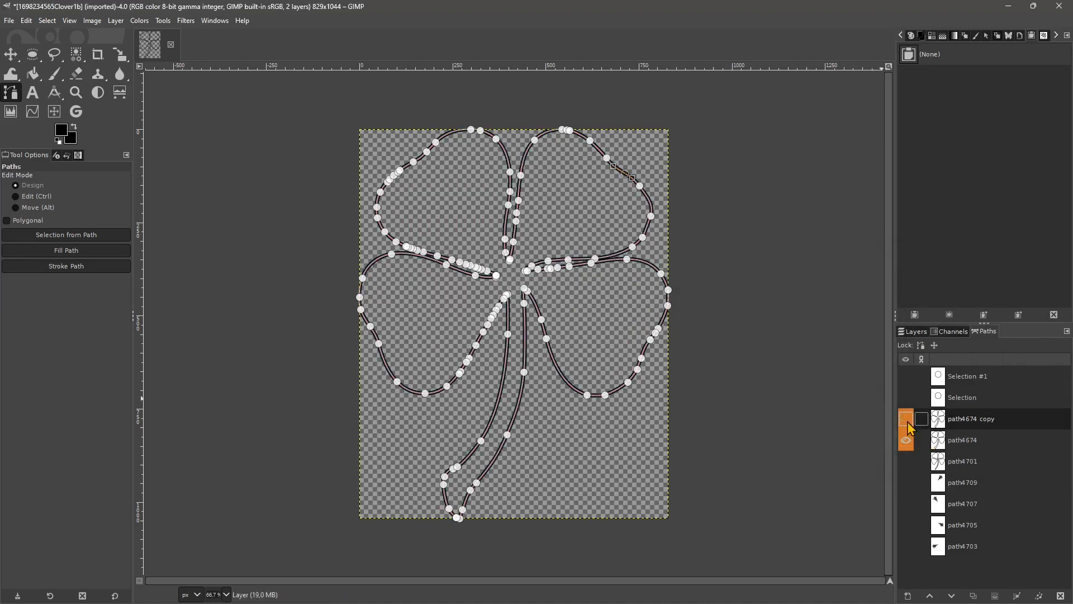
click(907, 459)
click(908, 443)
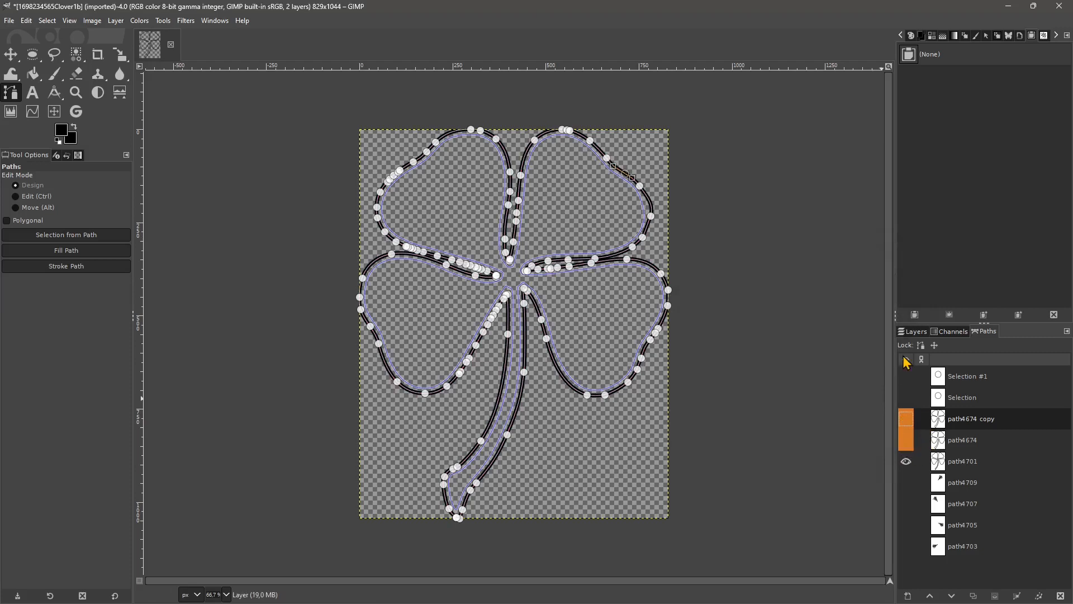
click(912, 331)
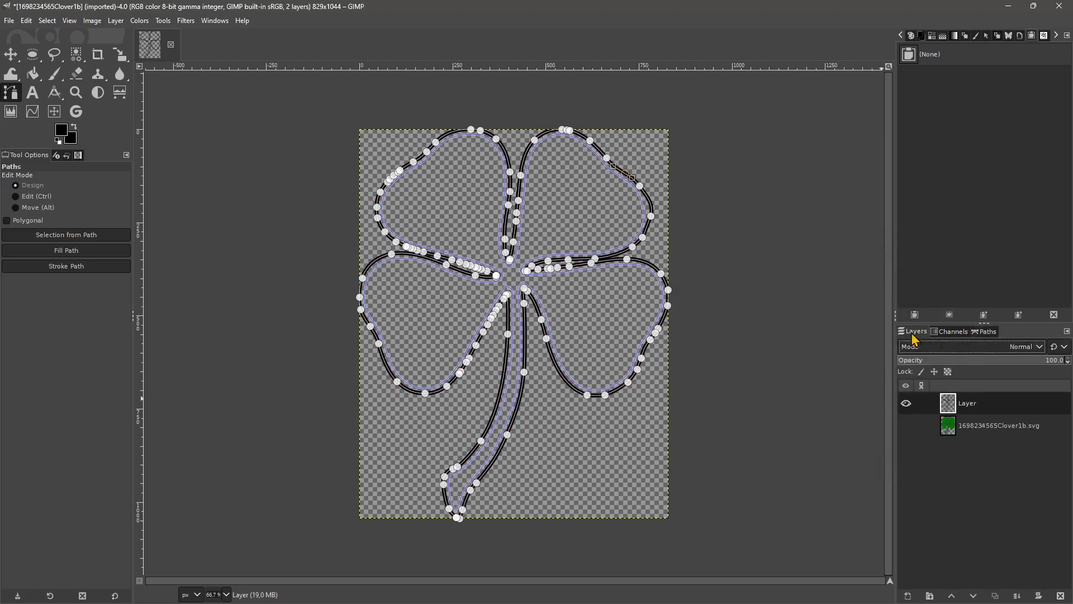
click(14, 57)
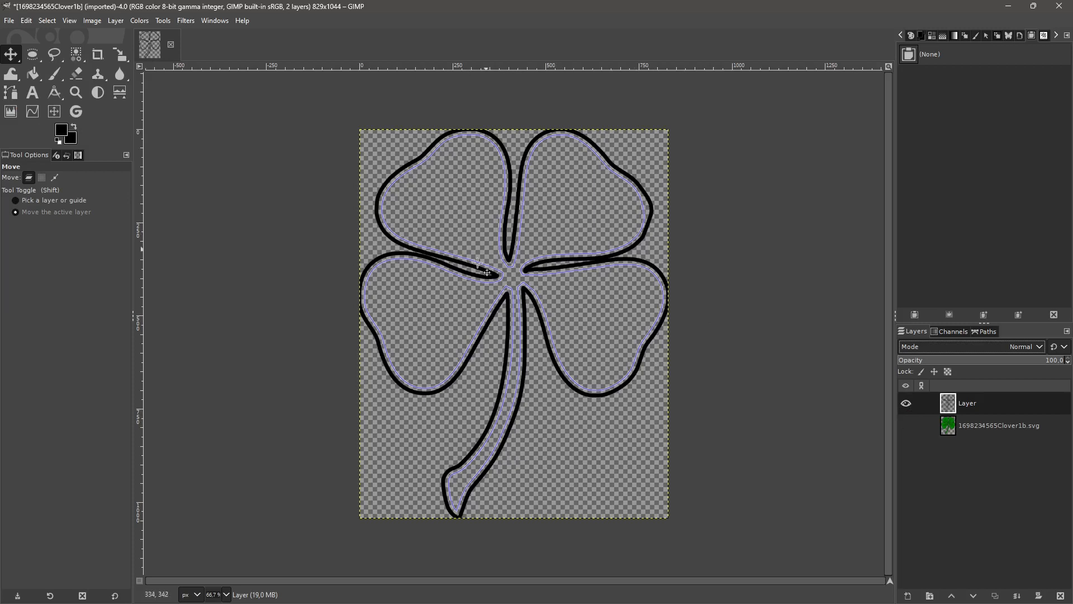
Step: Try filling path4674 copy with the active pattern, and undo that fill
click(985, 330)
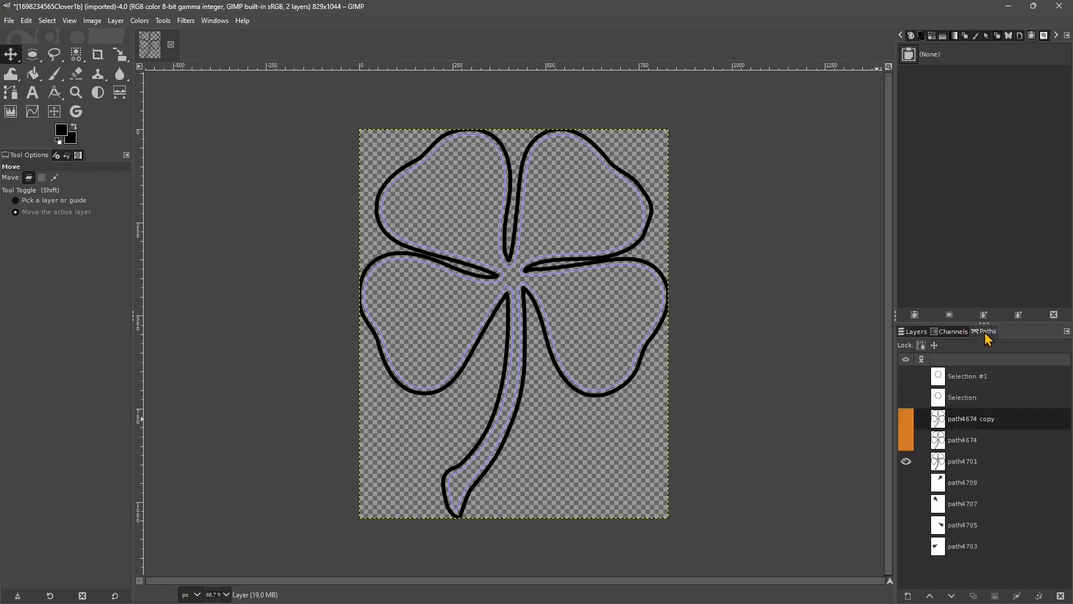
right_click(958, 426)
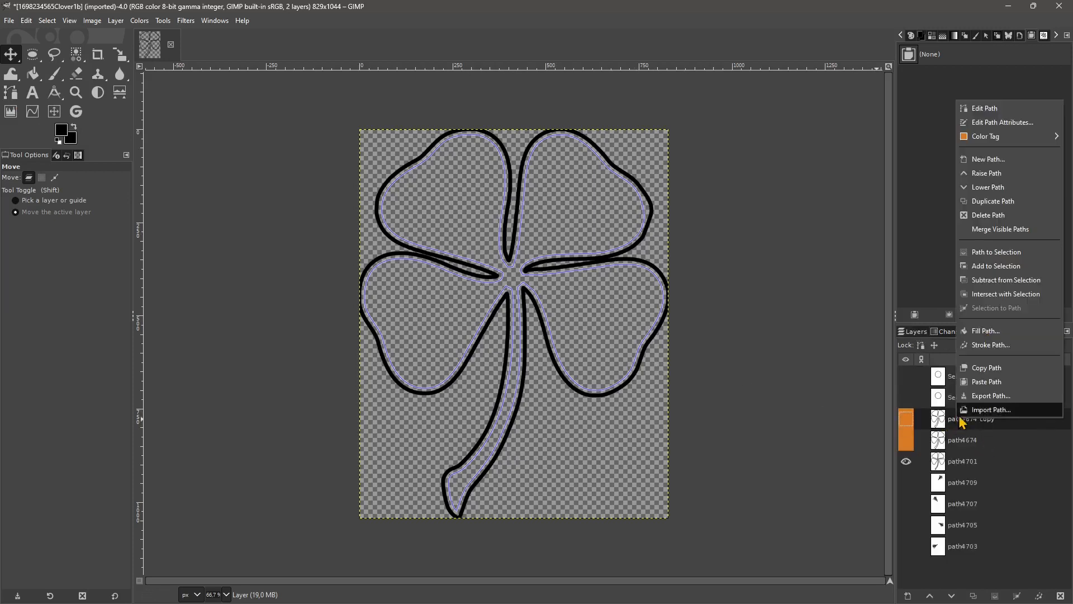
click(967, 333)
drag(907, 291, 758, 276)
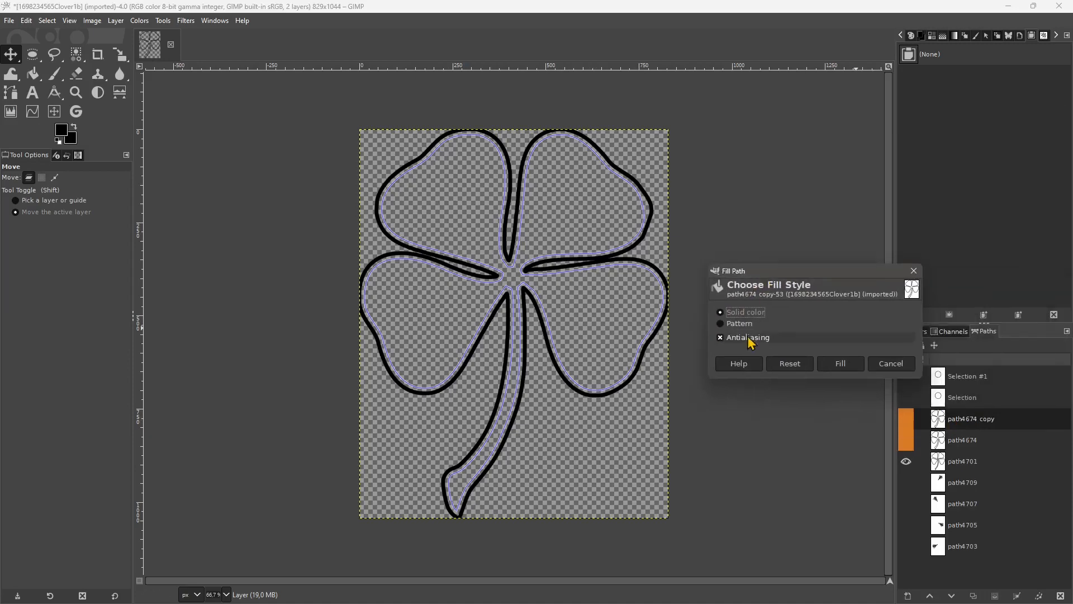
click(739, 323)
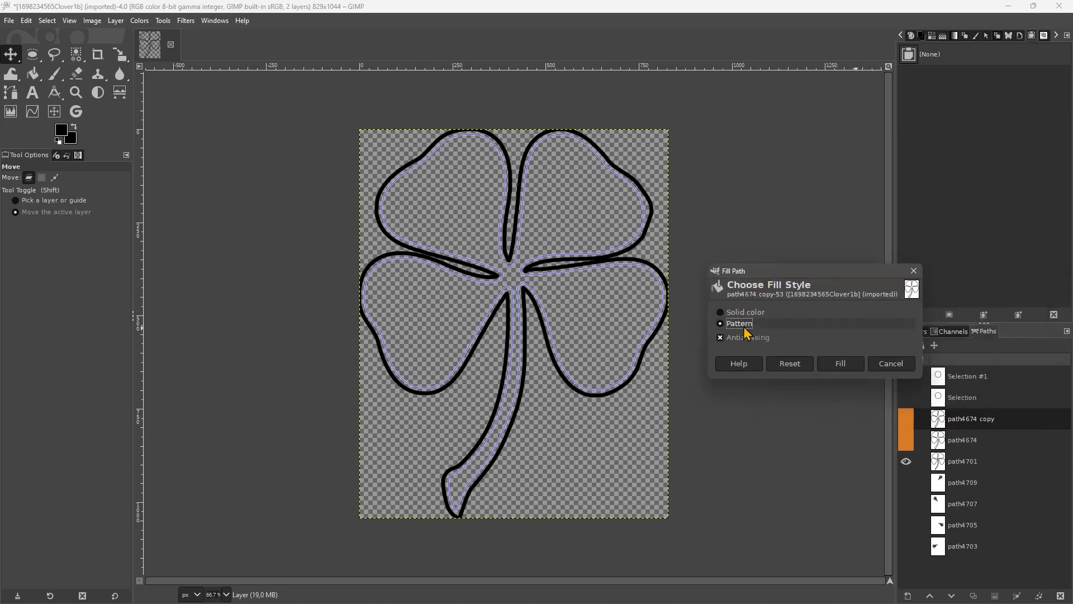
click(840, 364)
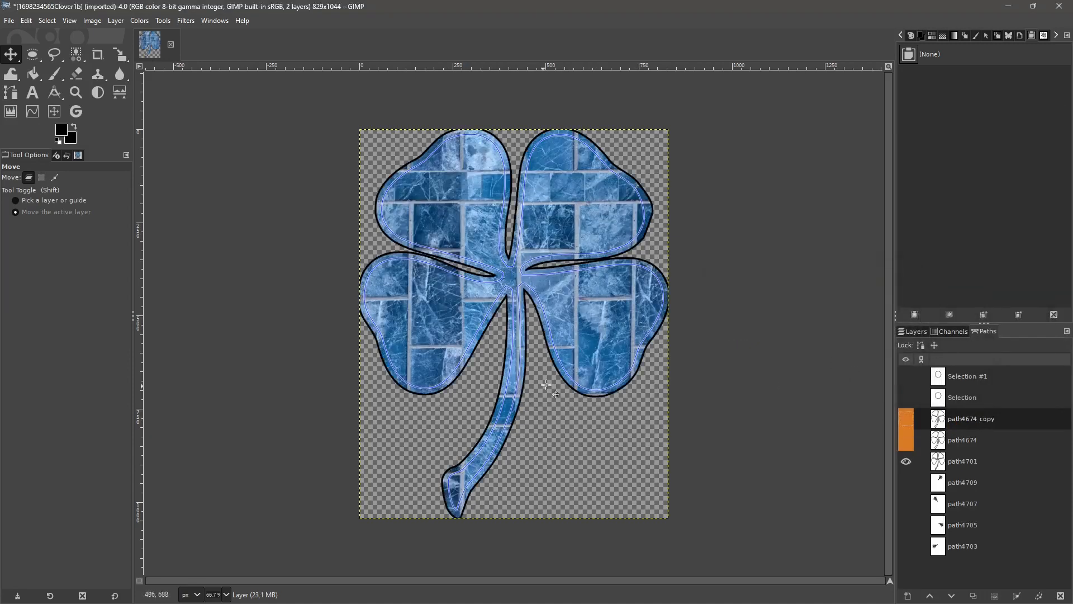
key(ctrl+z)
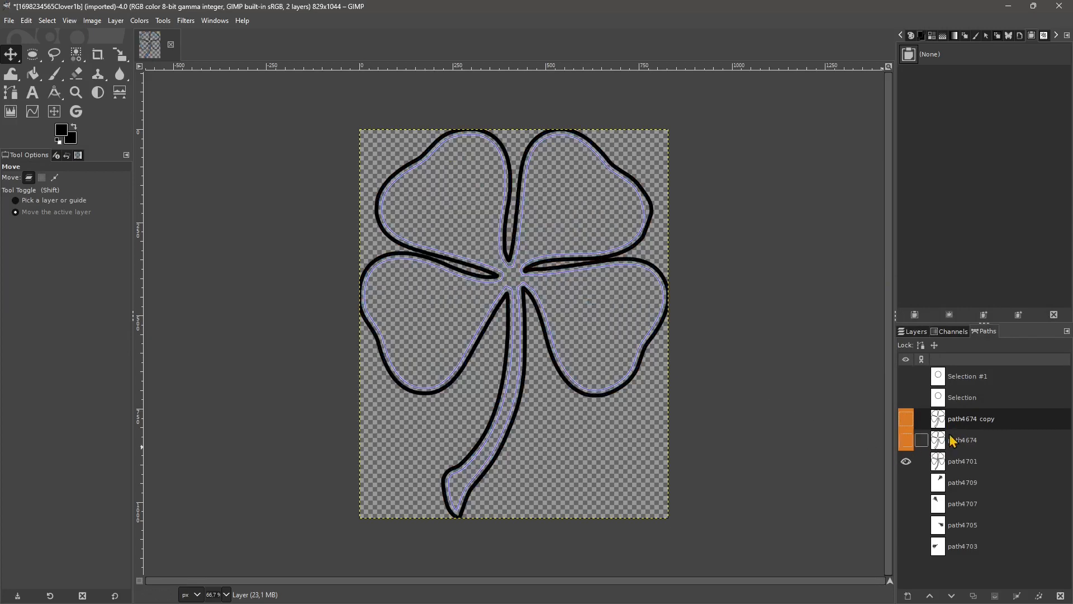
Step: Fill path4674 copy with the active pattern inside the stroked clover outline
right_click(960, 420)
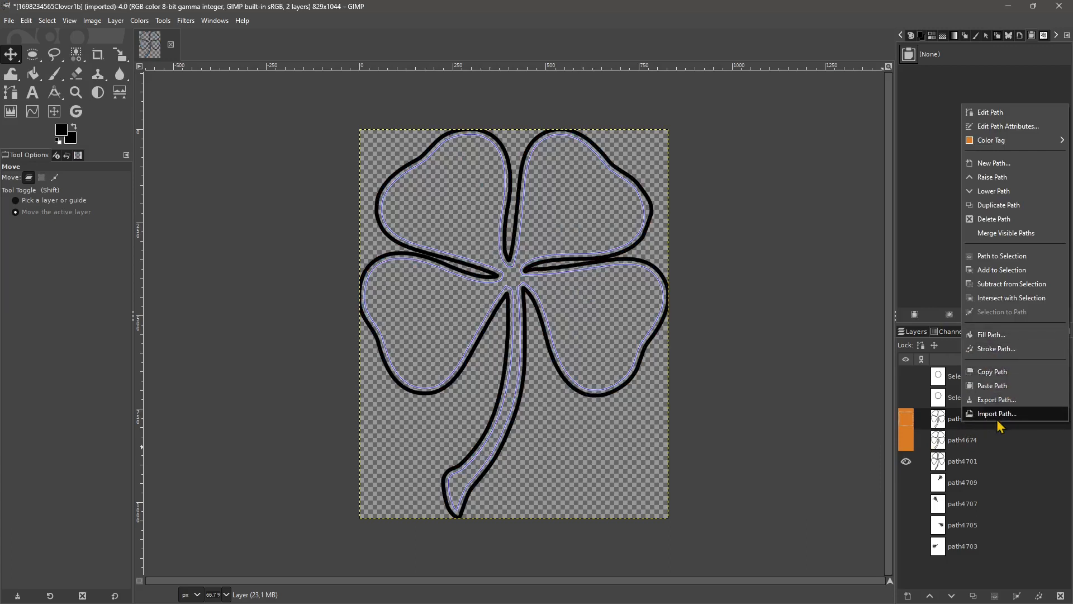
click(991, 334)
click(989, 388)
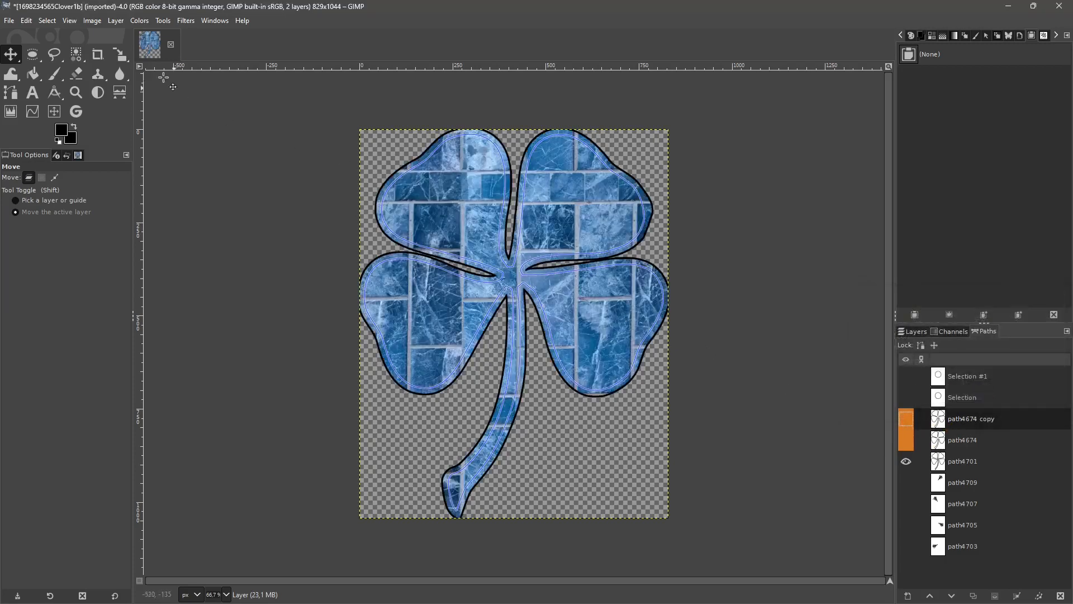
Step: Make path4701 active with the Paths tool and pull an anchor from the tip of the lower-right leaf down outside the clover
click(26, 20)
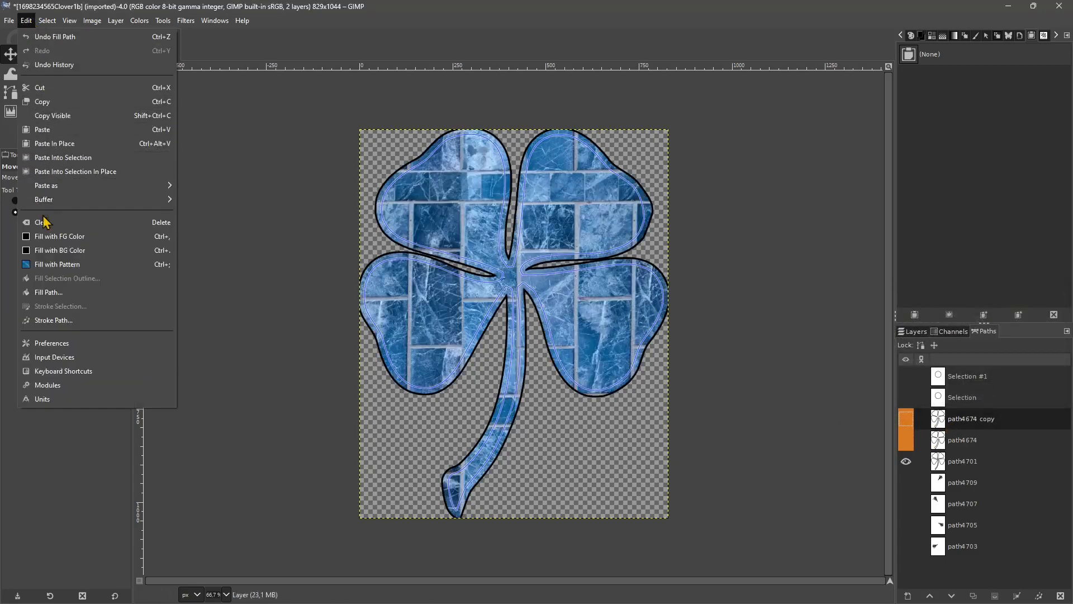
click(11, 96)
click(12, 93)
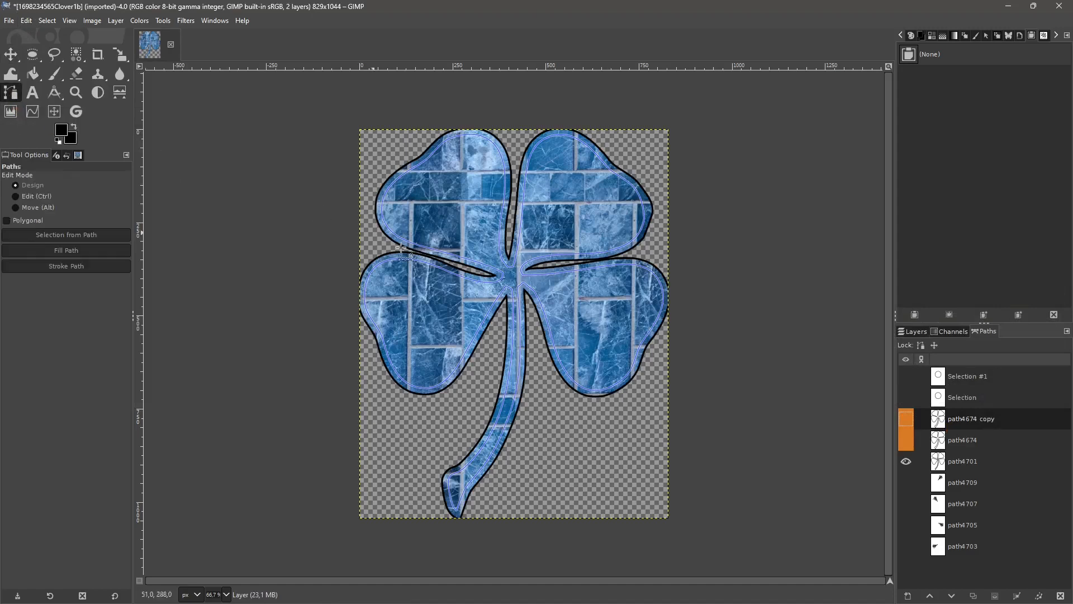
click(500, 246)
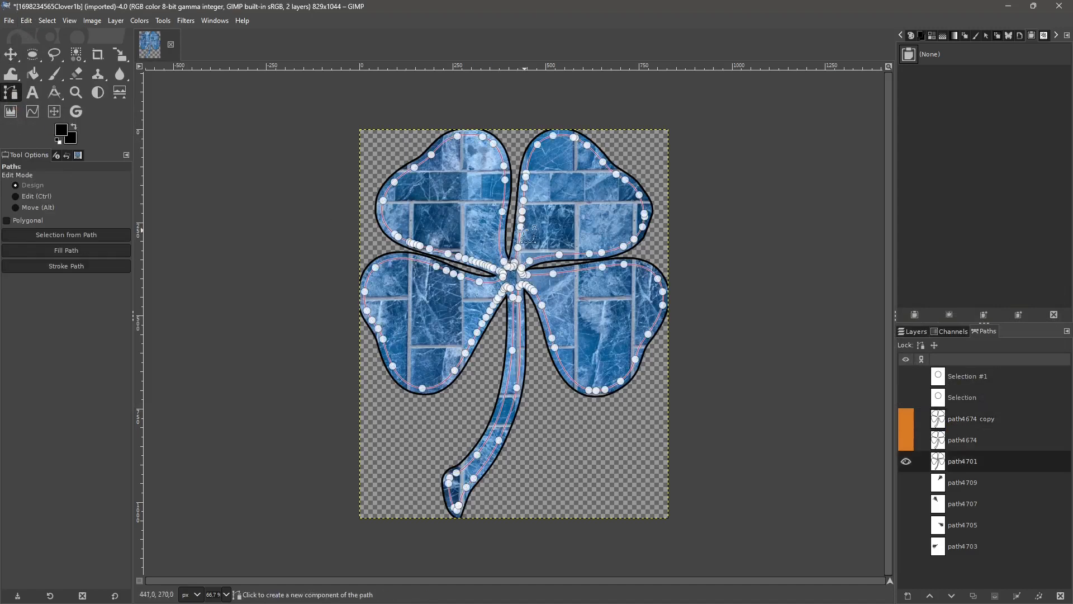
drag(605, 390, 639, 405)
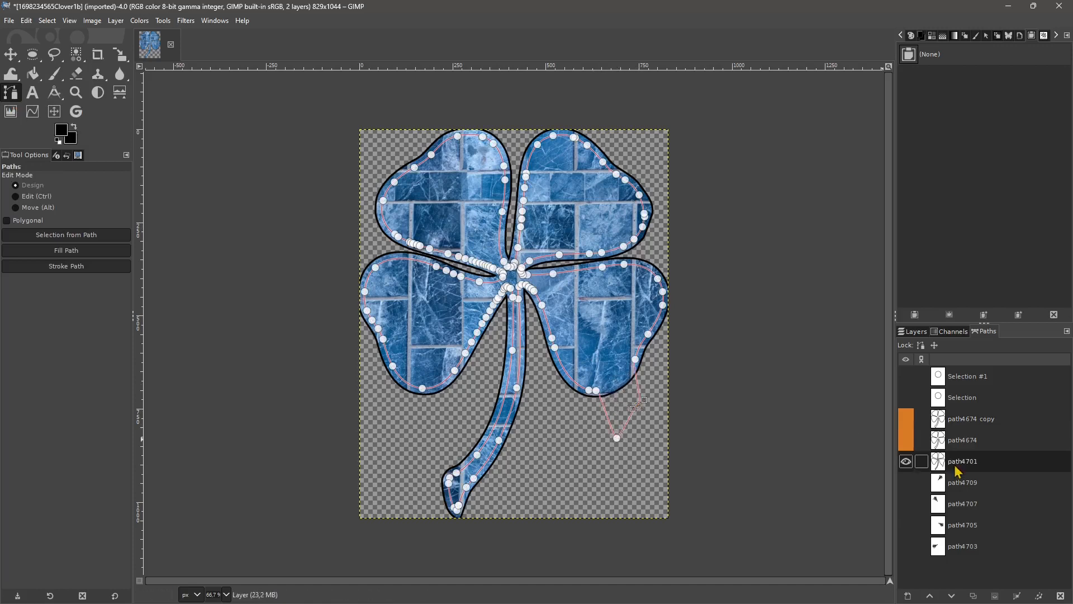
Step: Hide path4701 and examine its reshaped outline around the lower-right leaf up close
click(906, 461)
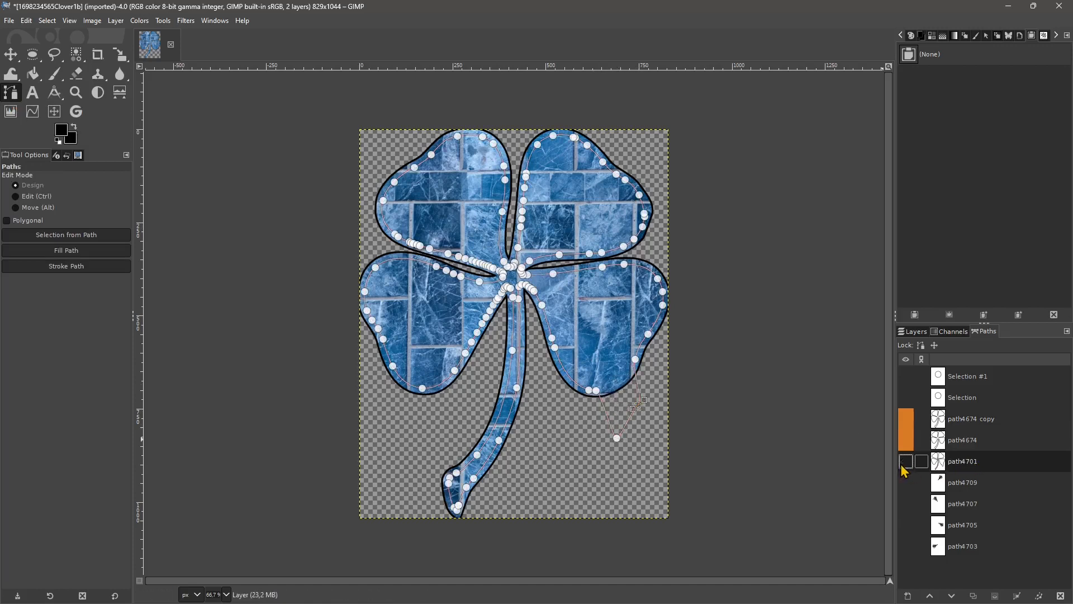
click(913, 331)
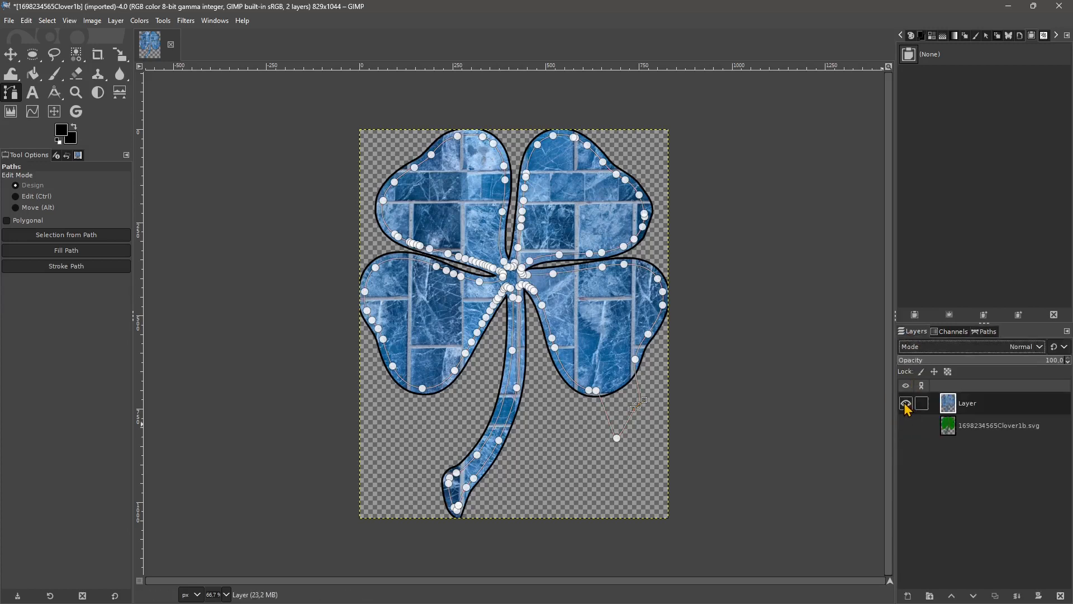
click(984, 331)
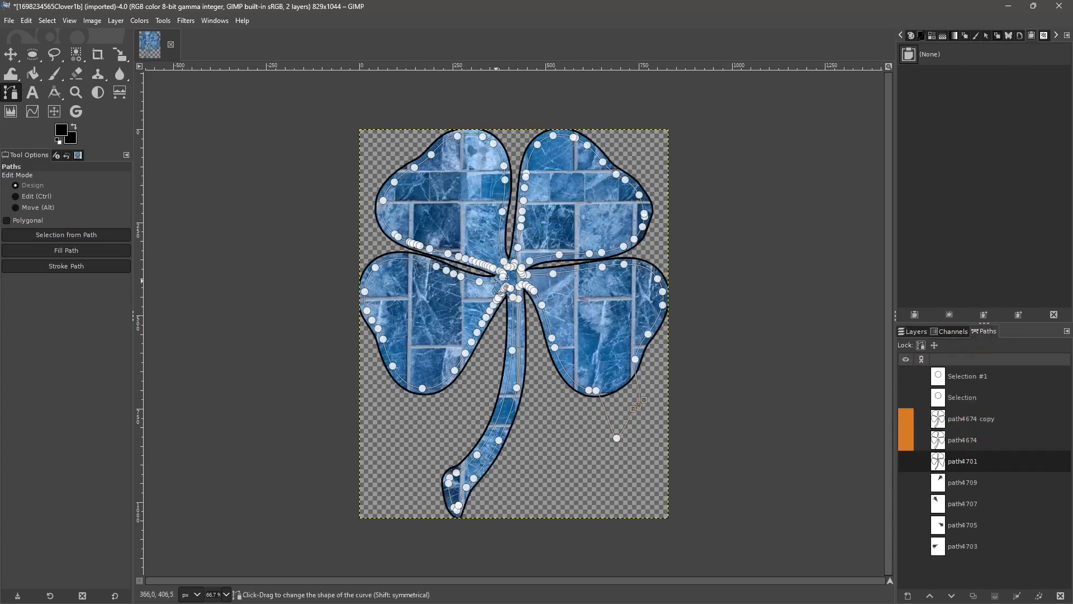
scroll(616, 428, up, 2)
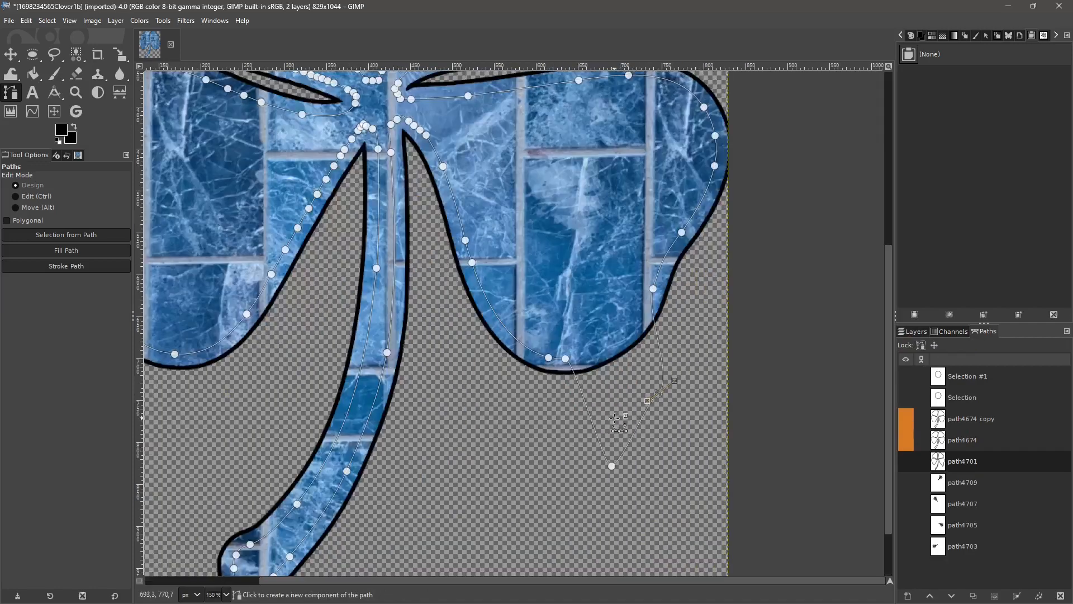
scroll(618, 420, up, 5)
scroll(637, 369, down, 3)
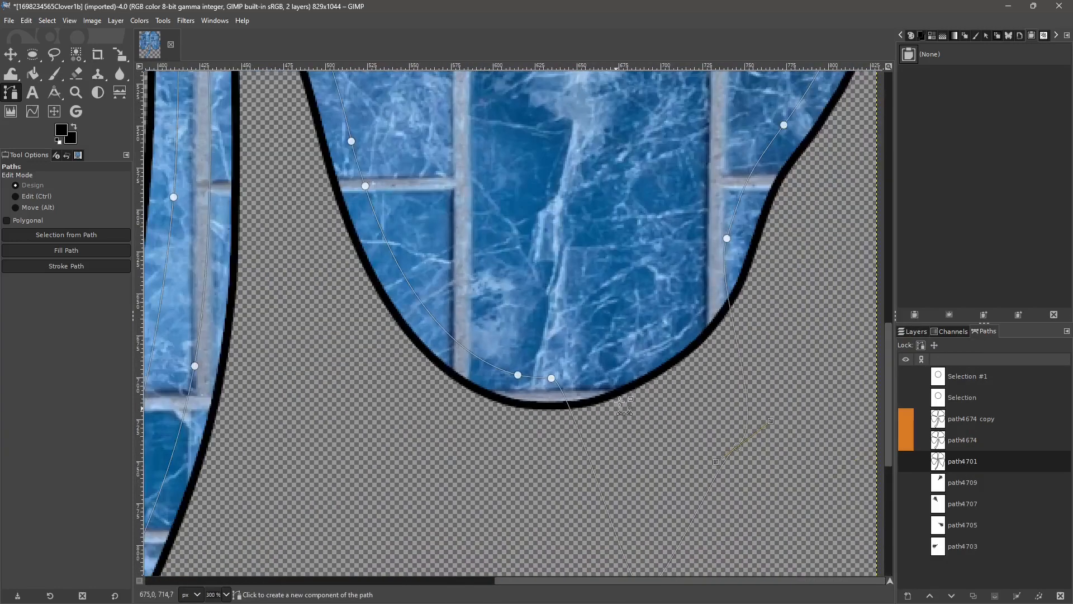
scroll(625, 407, down, 4)
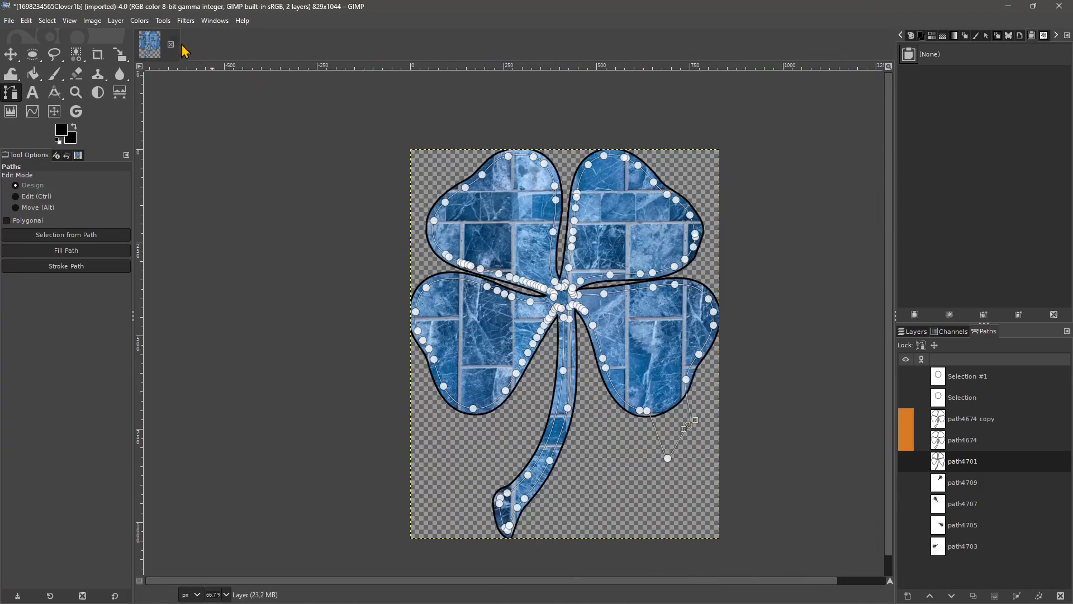
Step: Close the clover image without saving and open the howling wolf JPG from the Assets folder, converting it to the built-in sRGB profile
click(171, 44)
click(556, 370)
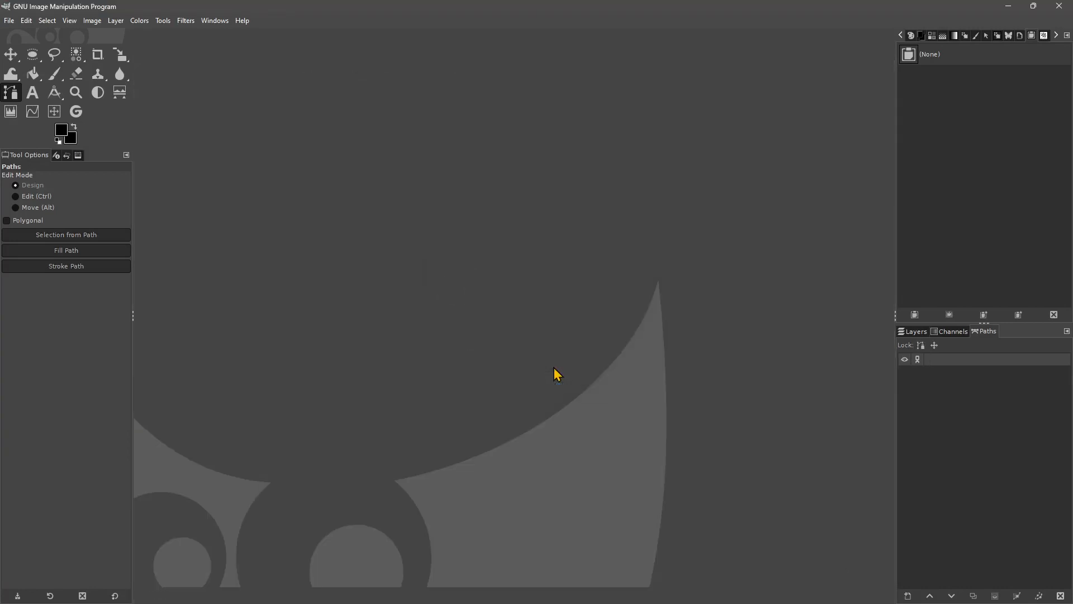
click(9, 20)
click(17, 65)
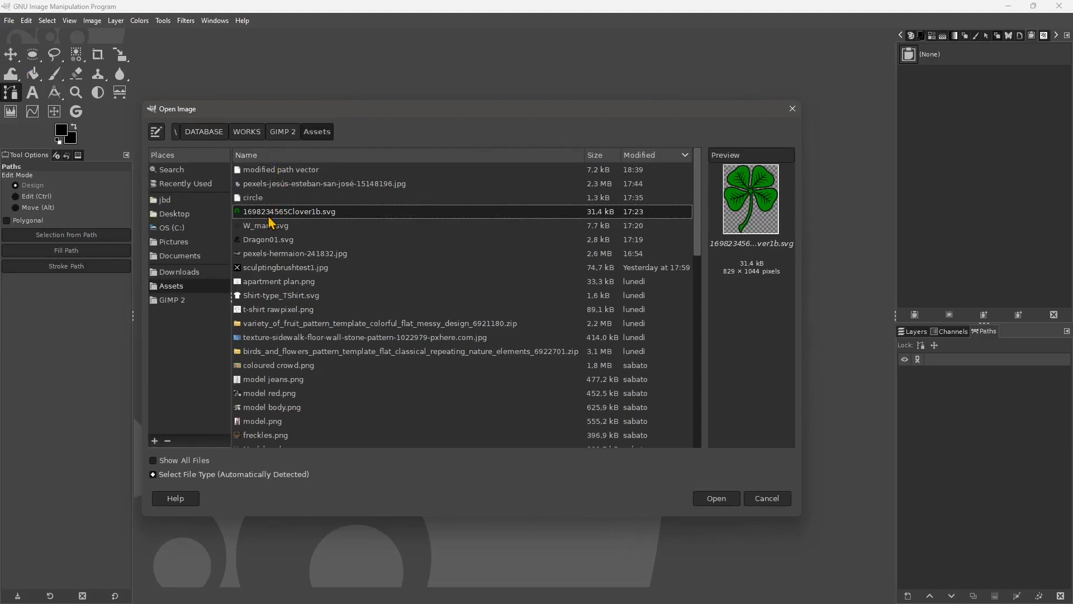
click(274, 254)
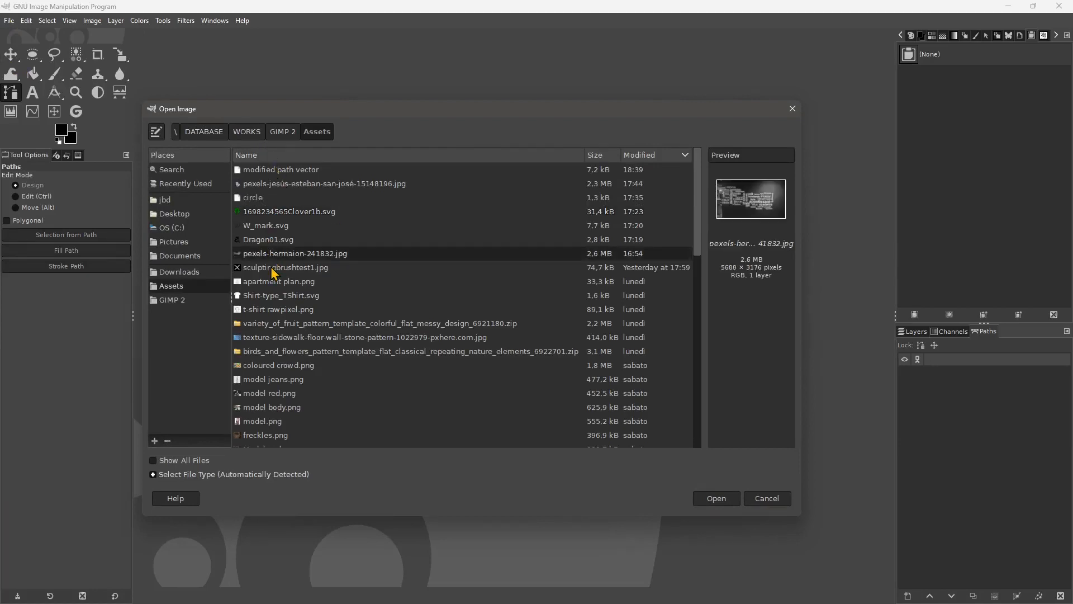
click(271, 272)
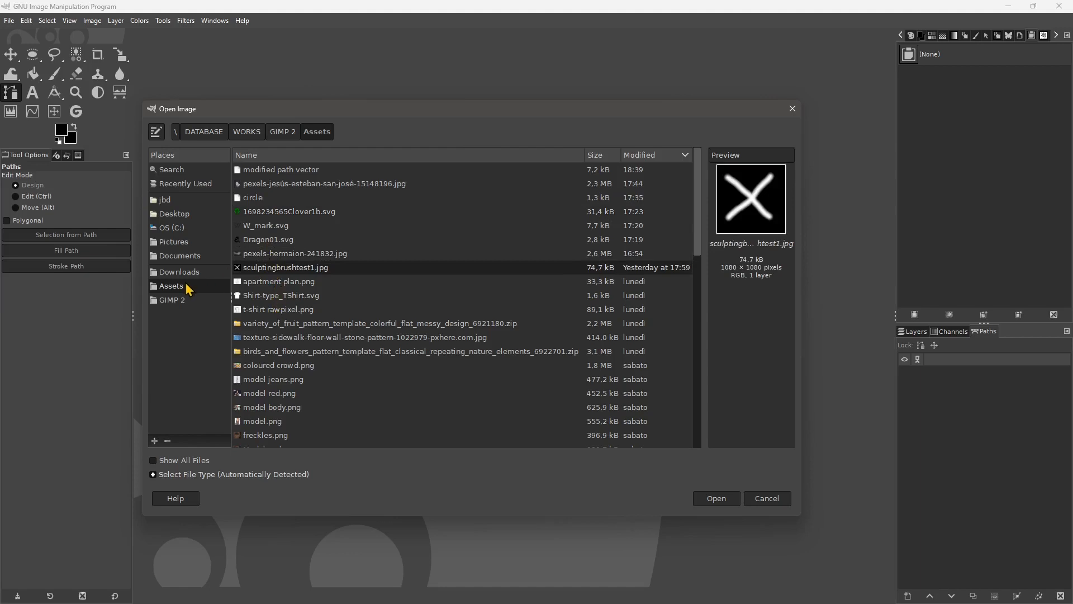
click(263, 169)
click(261, 184)
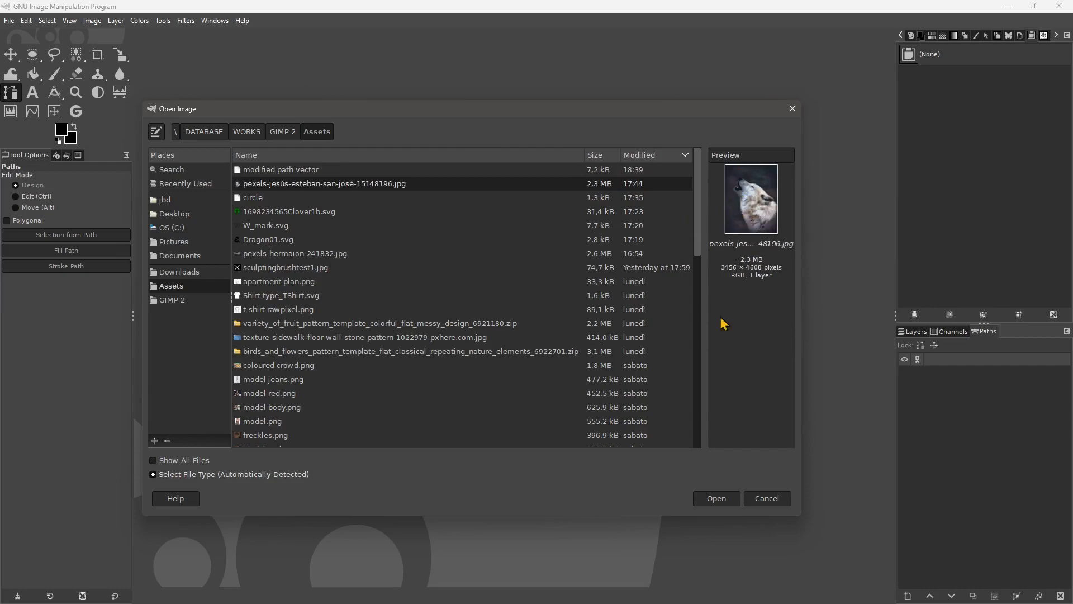
click(716, 498)
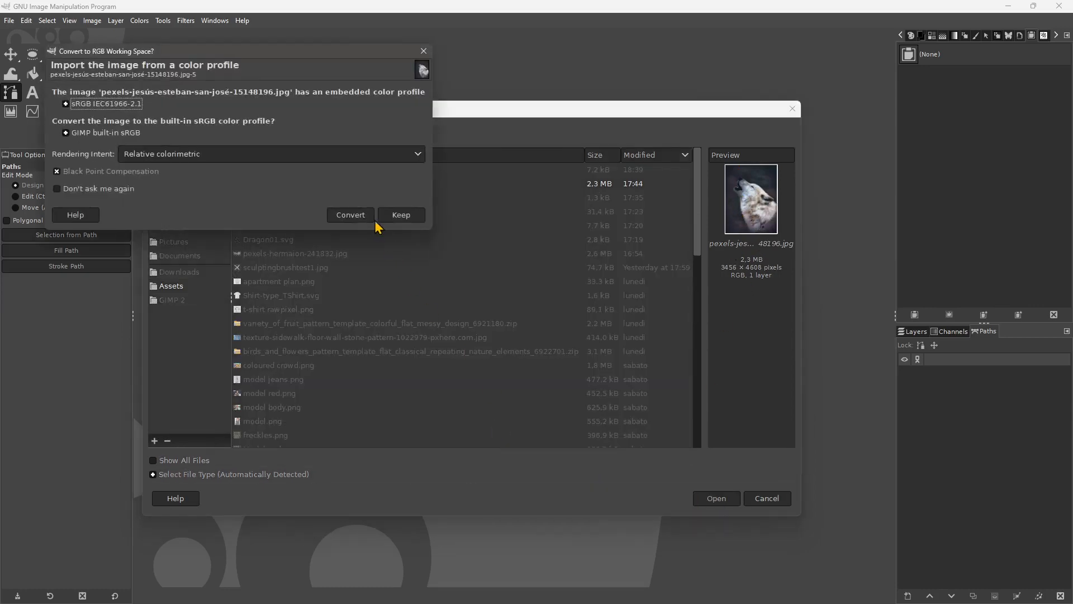
click(360, 217)
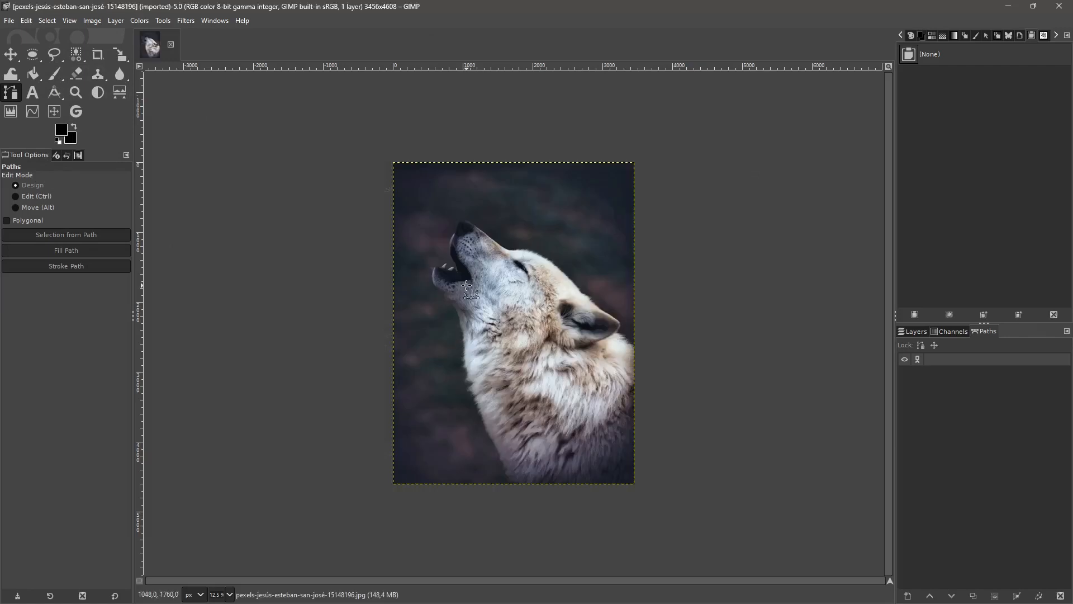
Step: Reset the foreground and background colours to black and white, and check the photo's layer before returning to its path list
scroll(545, 347, up, 1)
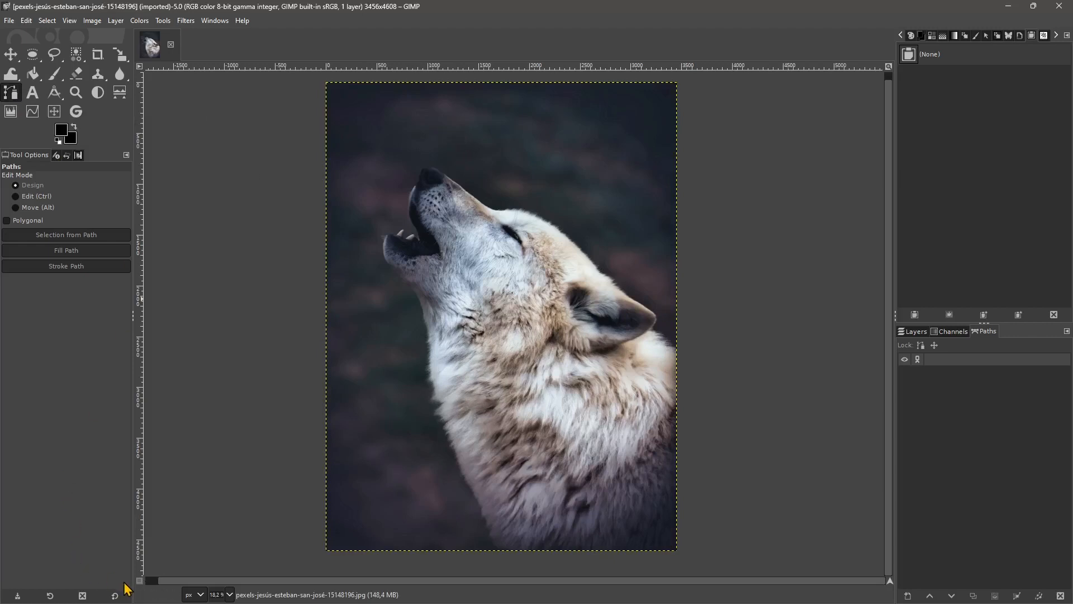
key(d)
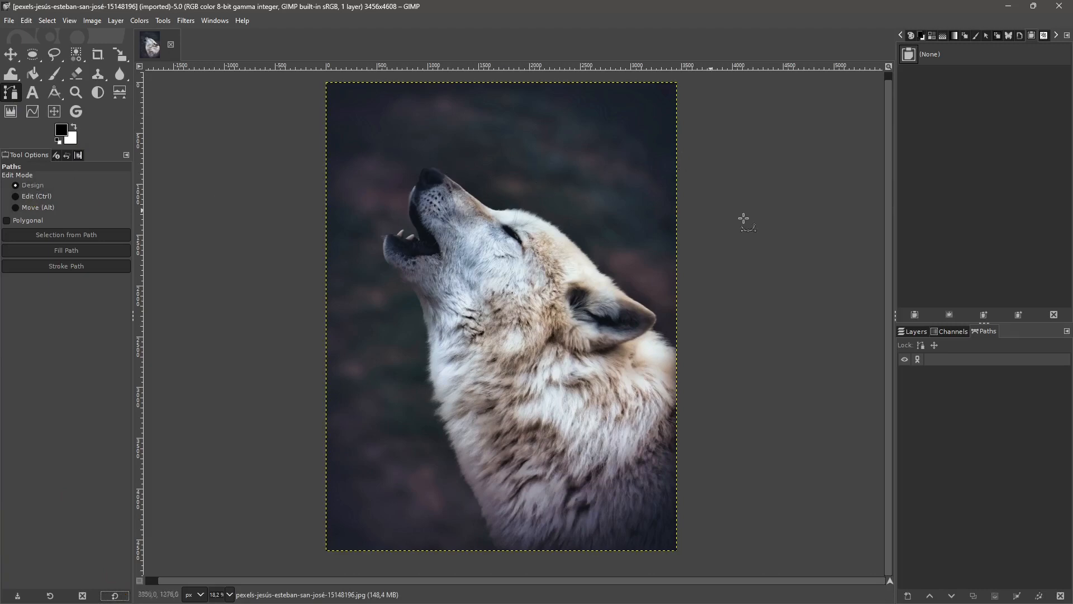
click(912, 331)
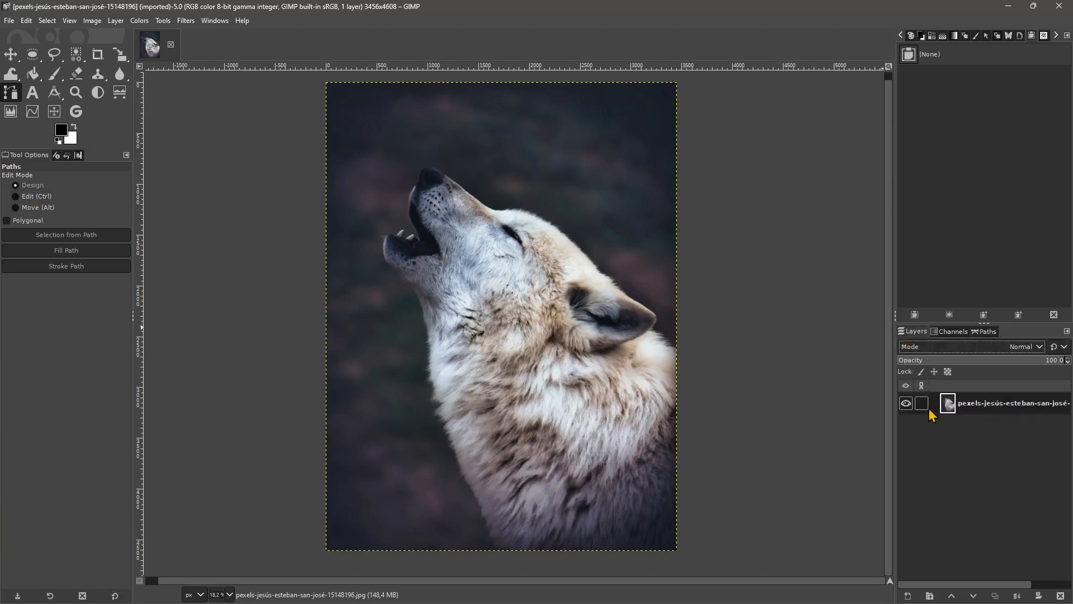
click(986, 334)
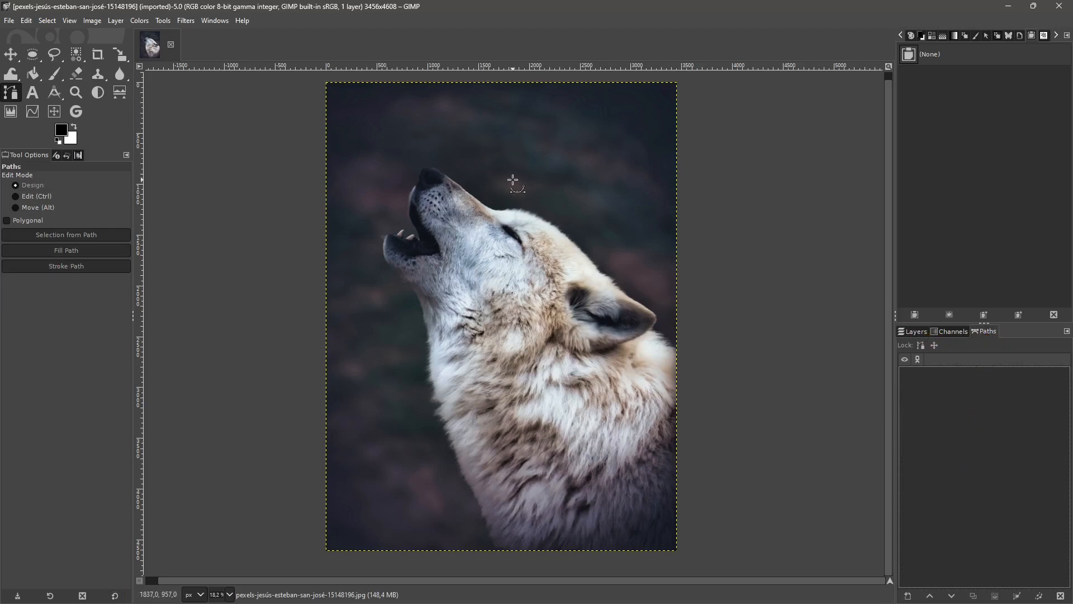
Step: Try drawing a straight-segment path in the dark background above the wolf's head, and undo all of its anchors
click(450, 128)
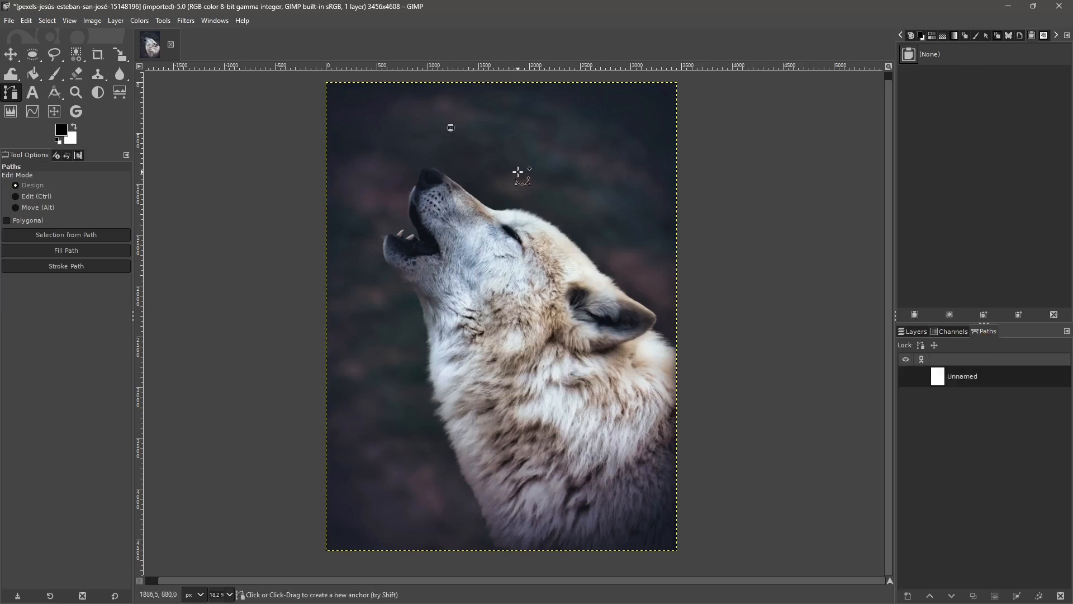
click(585, 165)
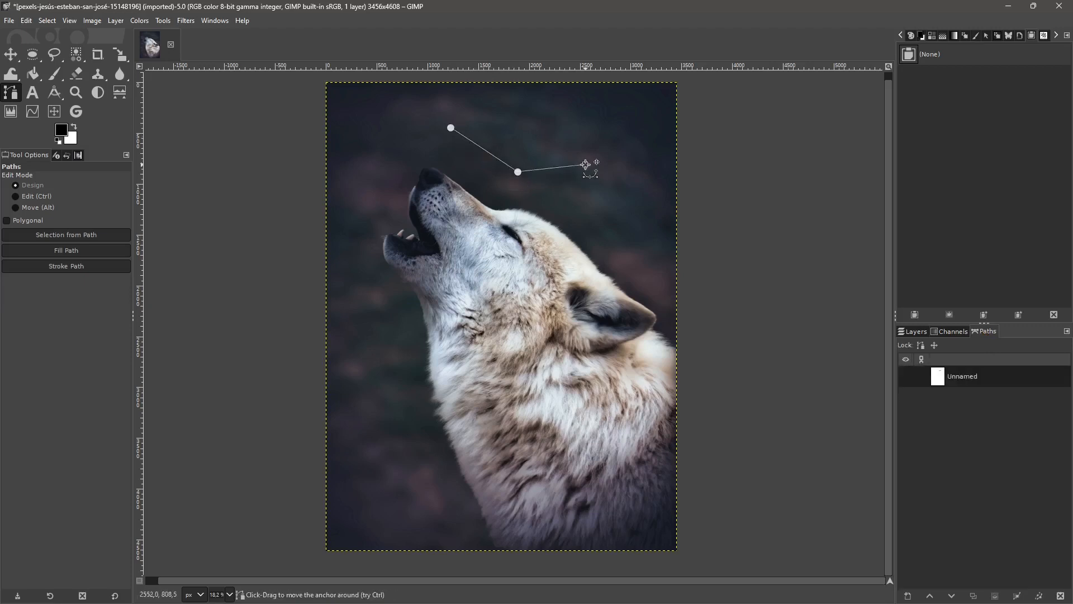
click(614, 200)
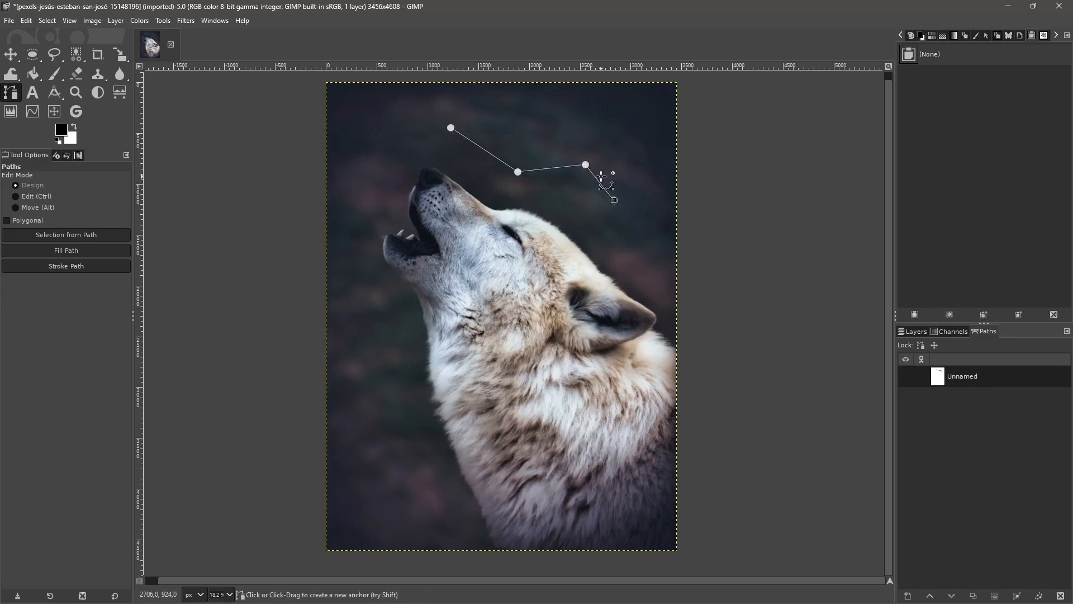
click(645, 180)
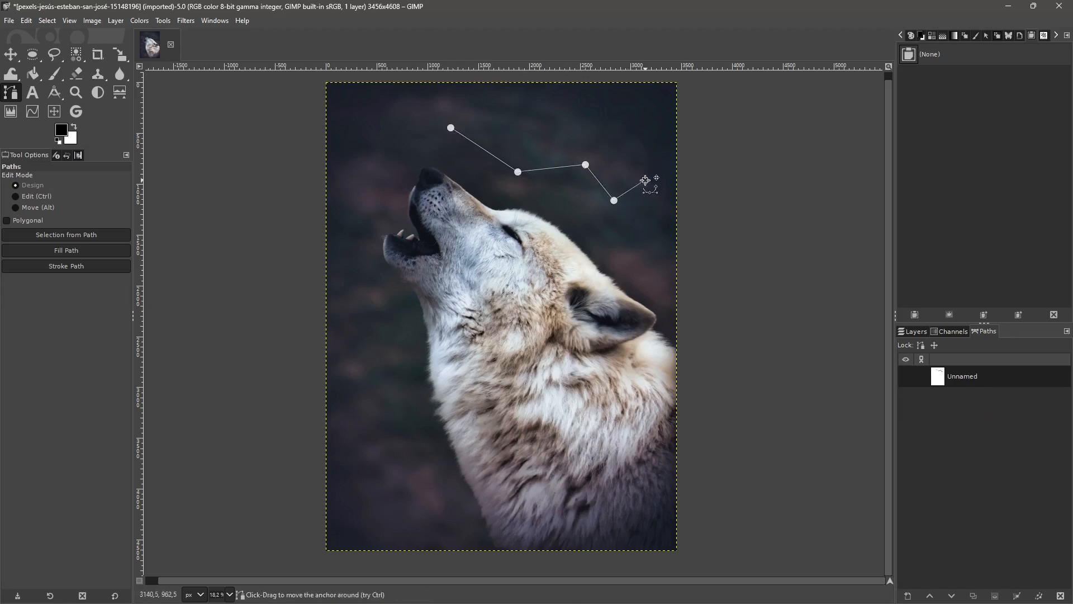
click(608, 129)
click(462, 119)
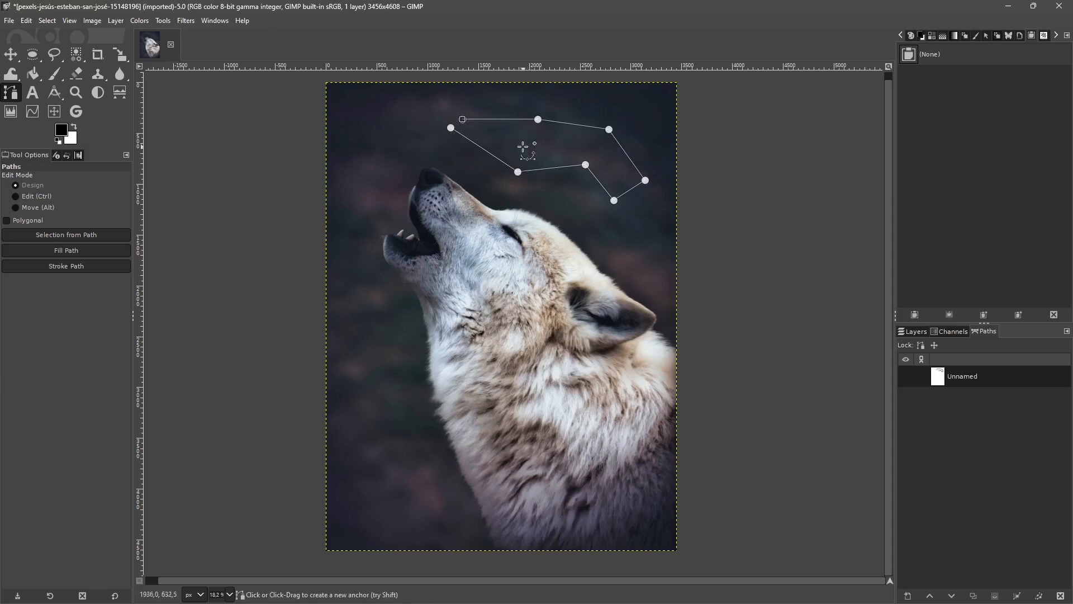
key(ctrl+z)
key(ctrl+z)
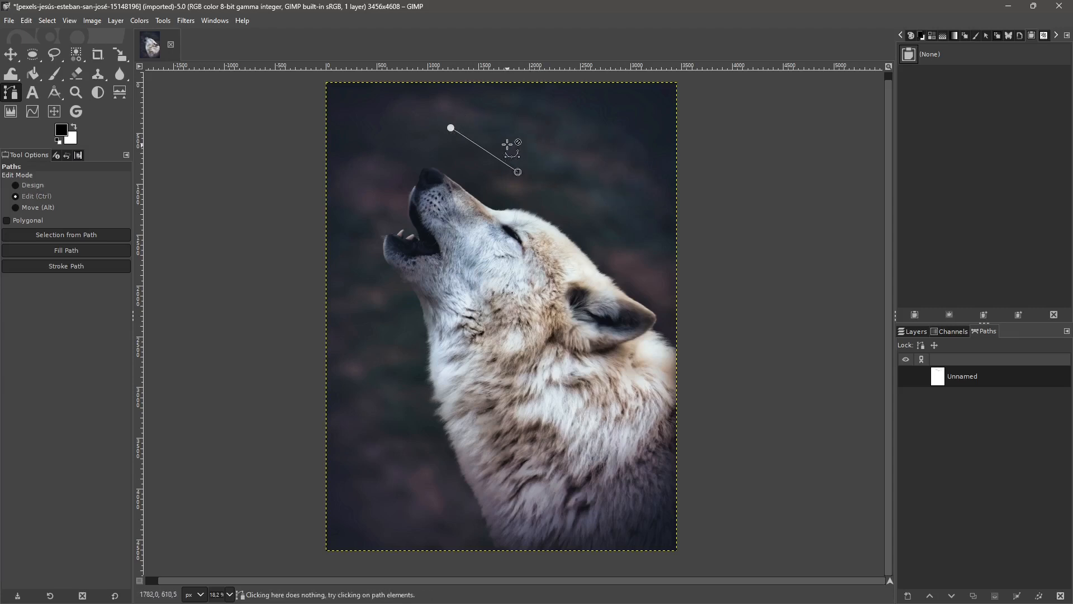
key(ctrl+z)
Step: Start a straight-segment path at the wolf's nose tip and trace the muzzle and forehead up to the front of the ear
scroll(434, 173, up, 1)
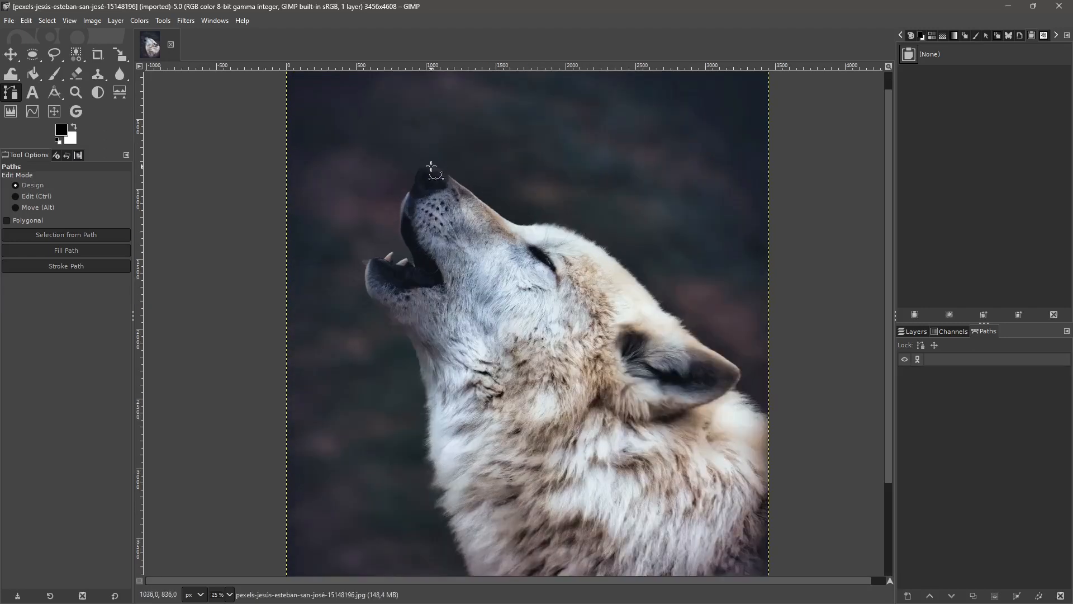
click(420, 166)
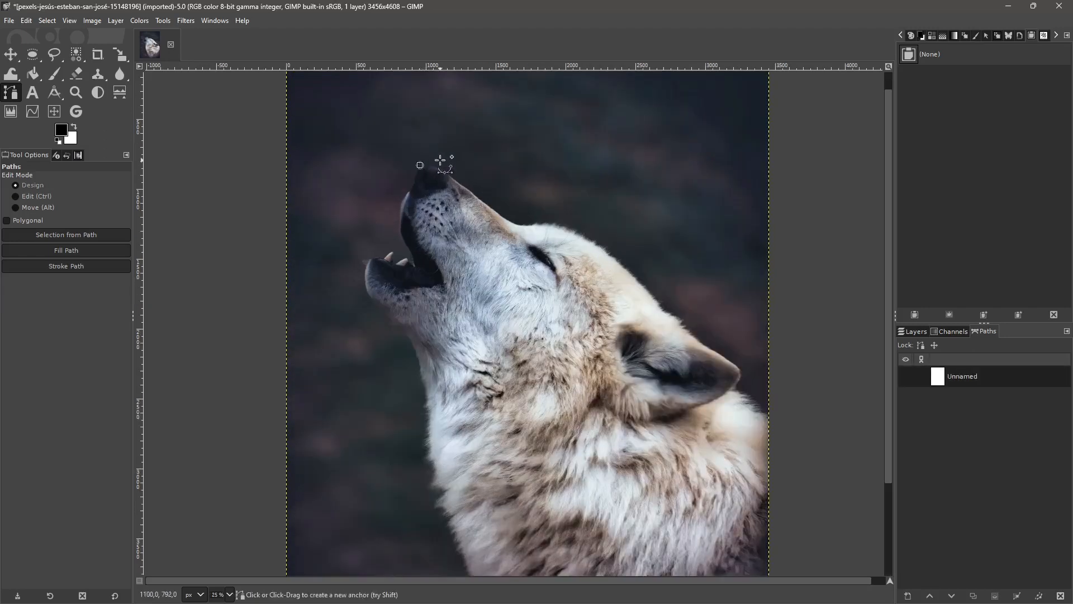
click(450, 171)
click(485, 204)
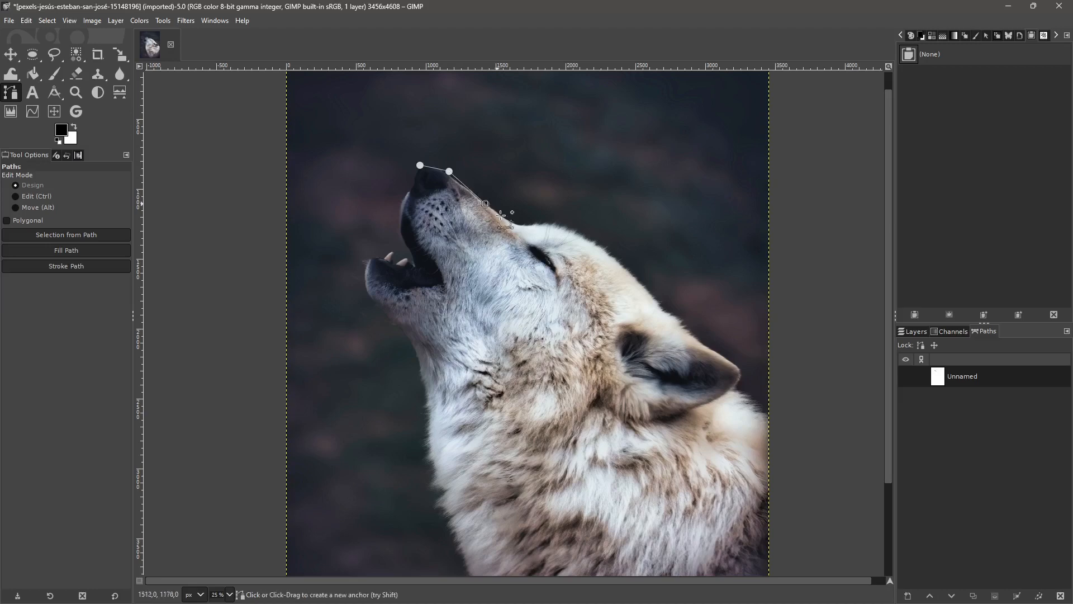
click(516, 224)
click(551, 223)
click(592, 238)
click(627, 274)
click(675, 324)
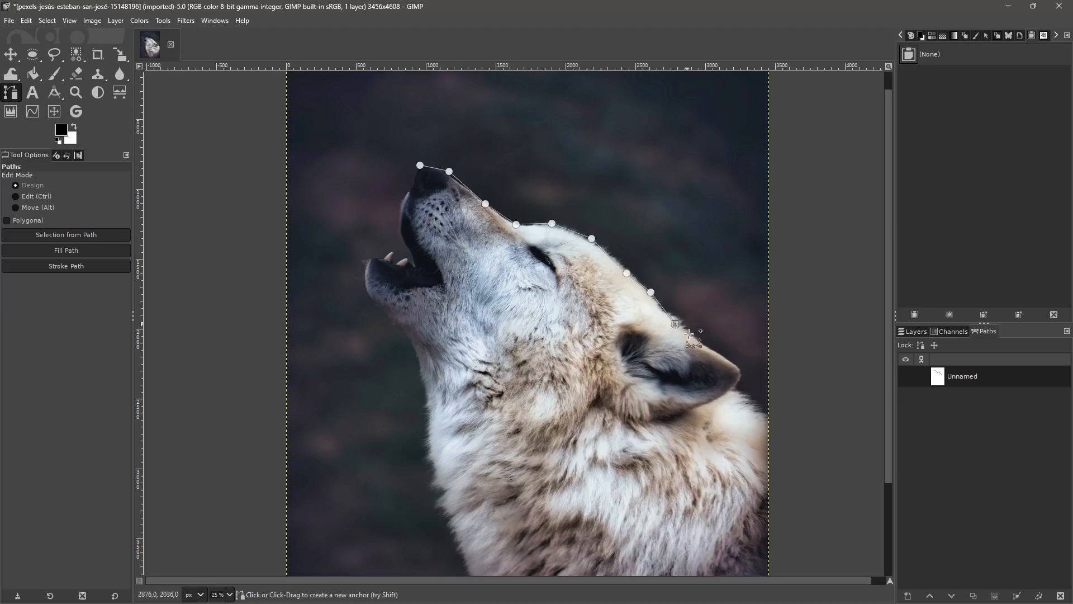
Step: Continue the straight-segment path around the ear's tip and back along its lower edge to the ear's base
click(699, 339)
click(734, 362)
click(745, 375)
click(722, 398)
click(601, 400)
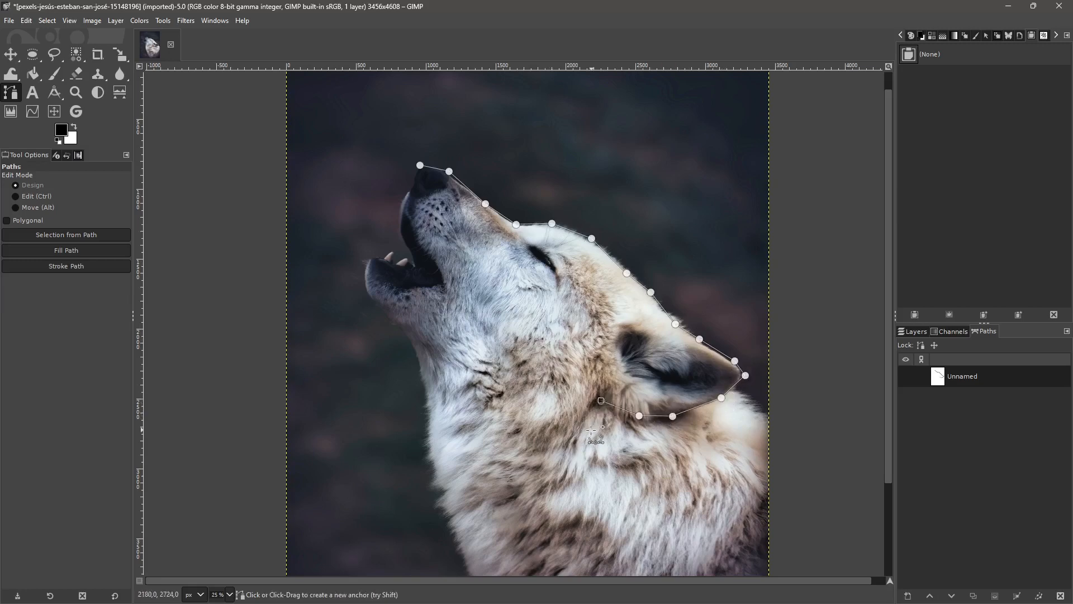
Step: Extend the straight-segment path across the neck fur and up the throat to the underside of the chin
click(577, 428)
click(515, 424)
click(475, 396)
click(447, 376)
click(403, 329)
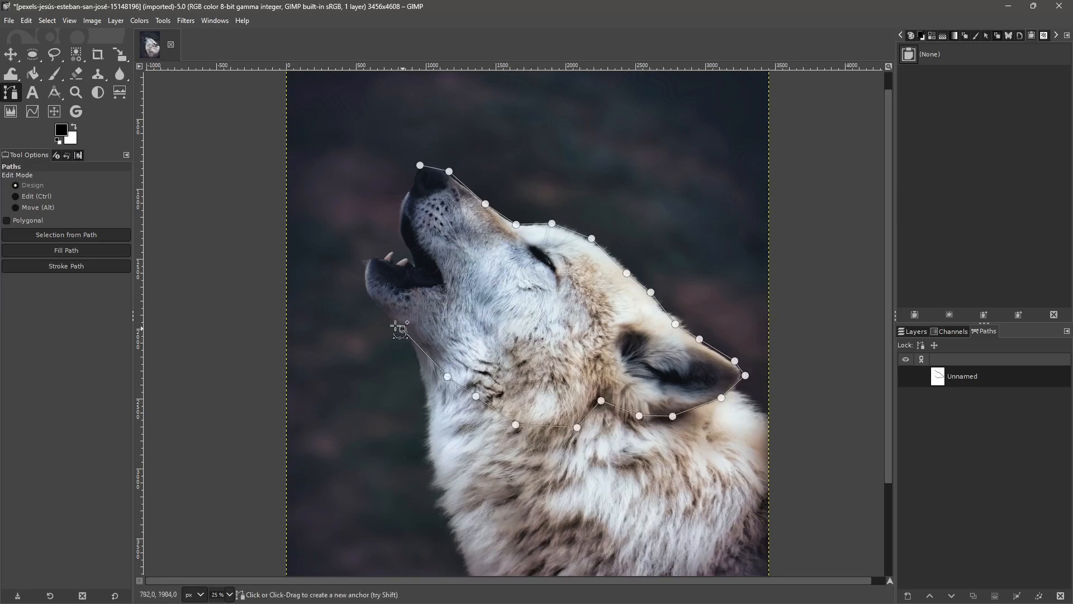
click(380, 319)
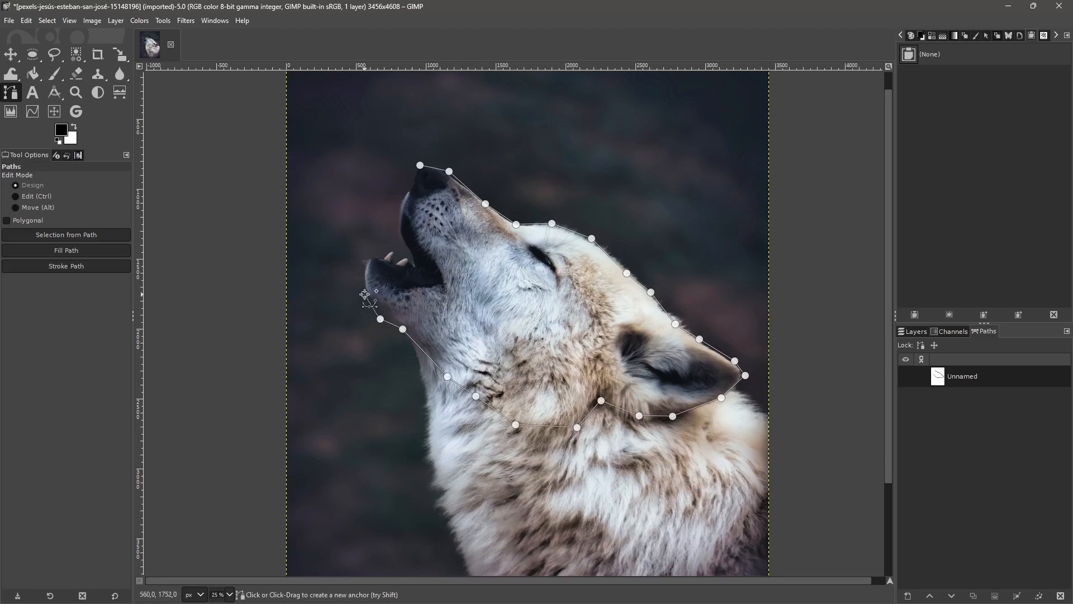
Step: Trace the lower jaw, teeth and open mouth with straight segments, and close the path at its first anchor on the nose
click(396, 264)
click(403, 256)
click(406, 238)
click(391, 226)
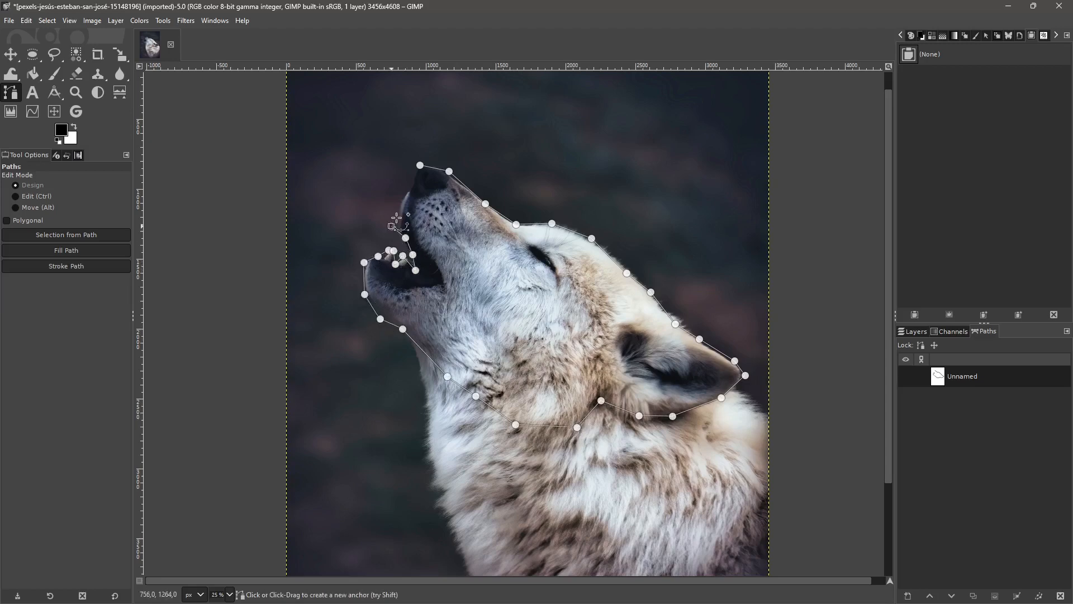
click(402, 194)
click(412, 187)
ctrl+click(420, 165)
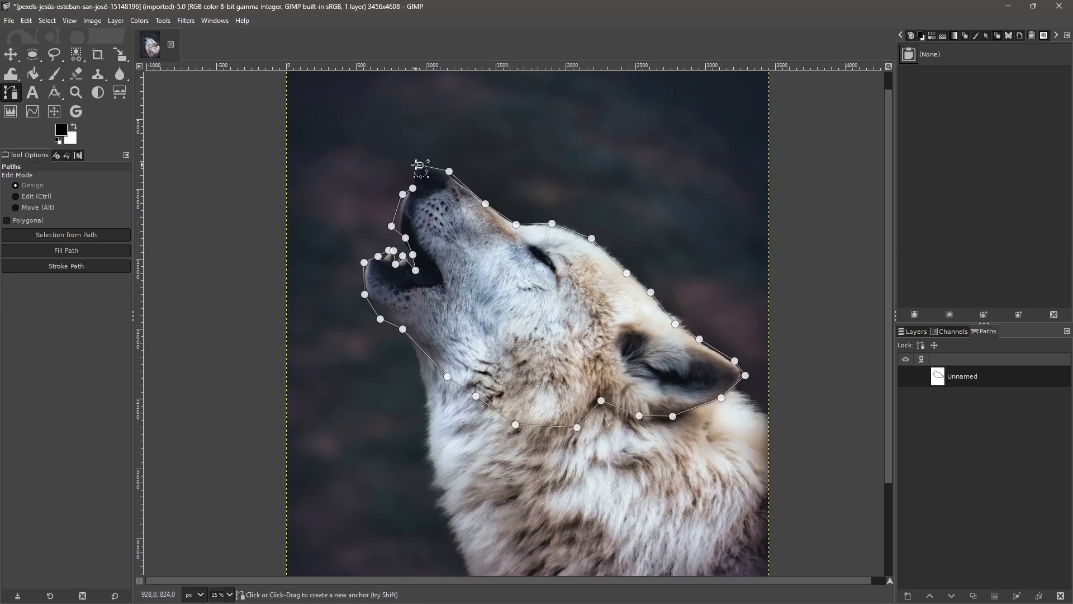
key(ctrl)
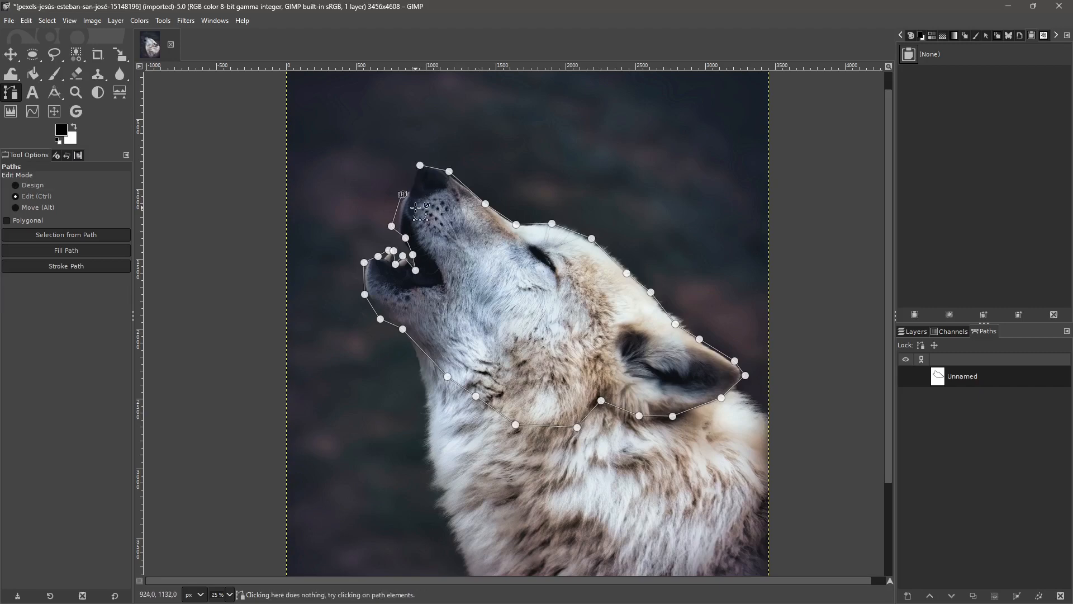
ctrl+click(419, 165)
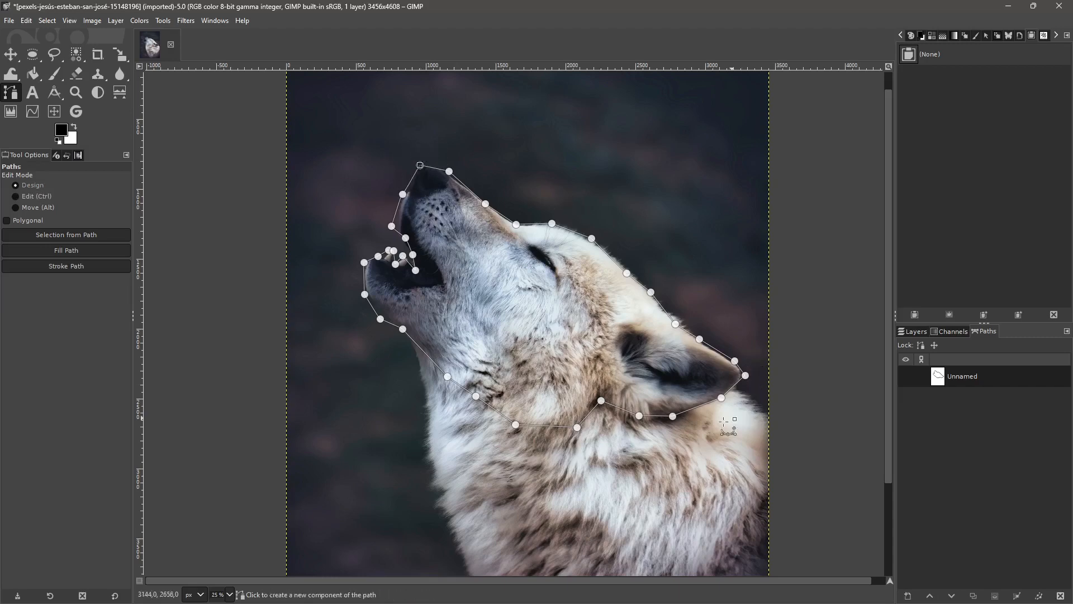
Step: Toggle the straight-segment wolf path's visibility on and off to compare the outline, leaving it shown
click(905, 375)
click(904, 375)
click(904, 375)
click(904, 375)
click(906, 376)
click(906, 376)
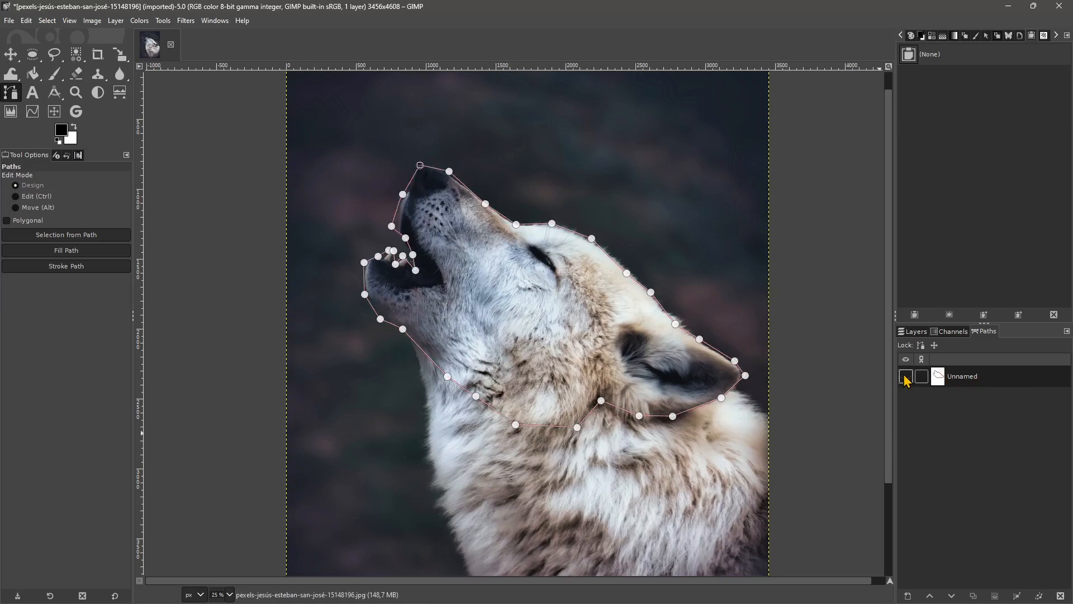
click(906, 376)
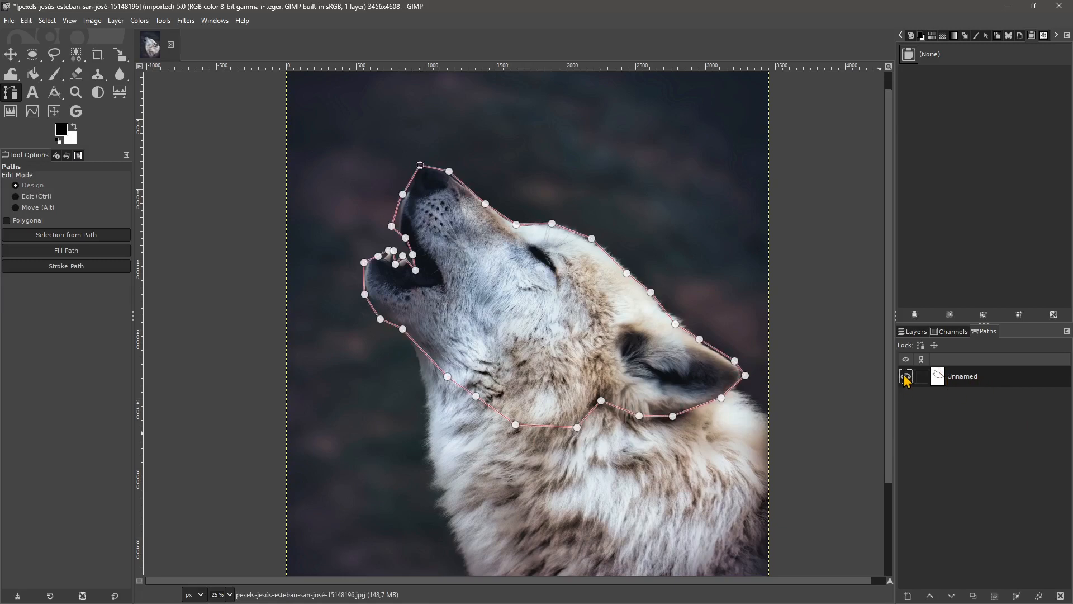
Step: Create a new empty path and hide the straight-segment wolf outline
click(908, 596)
click(972, 583)
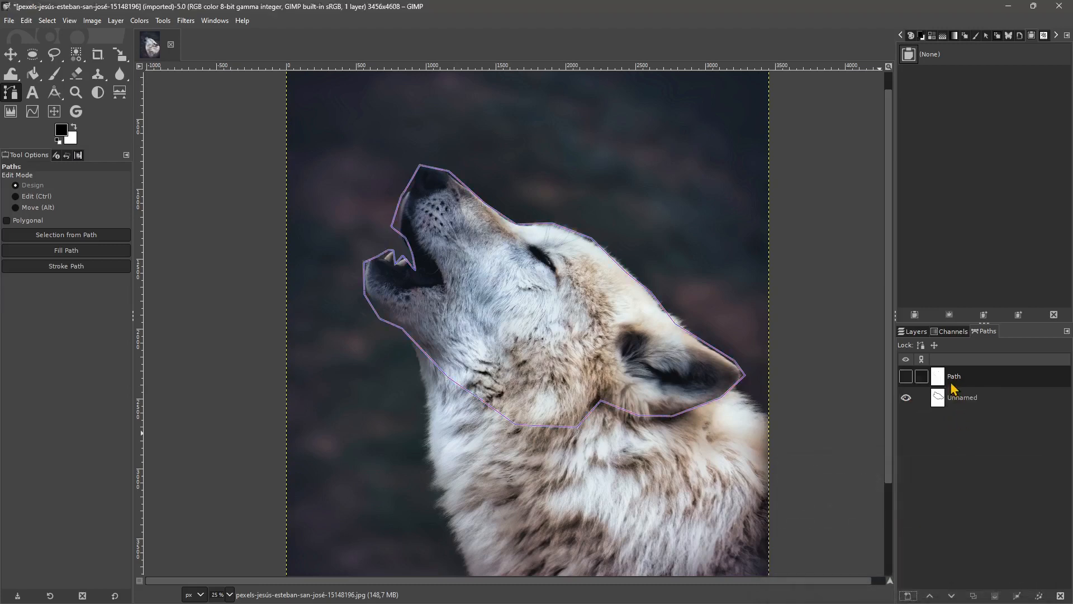
click(905, 398)
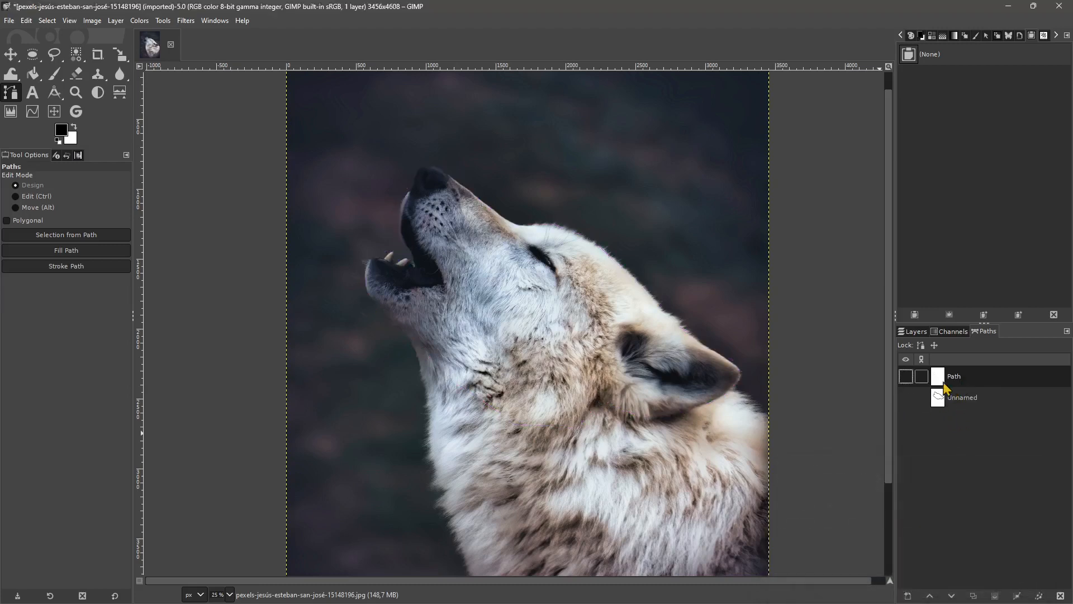
Step: Trace the wolf's head with curved segments from the nose over the forehead, around the ear, across the neck fur and along the lower jaw
click(419, 164)
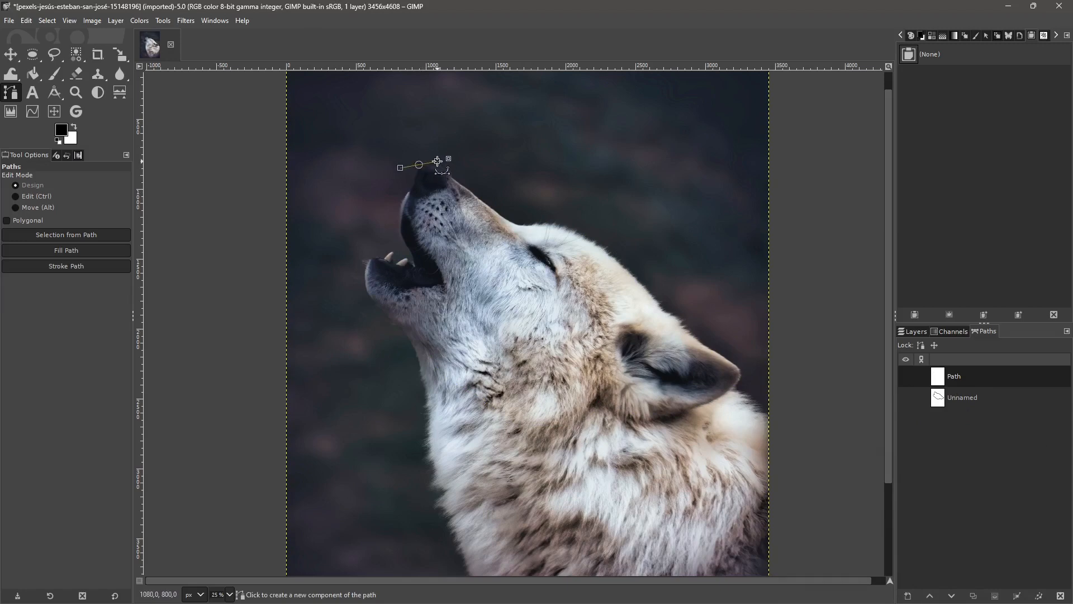
drag(464, 183, 609, 252)
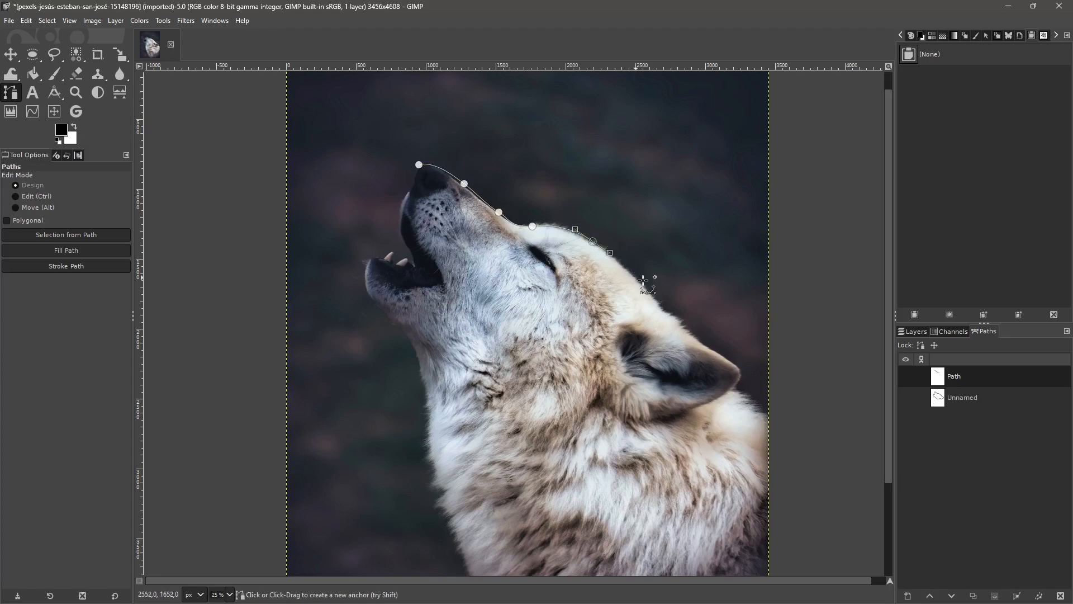
drag(648, 290, 469, 367)
drag(440, 346, 400, 250)
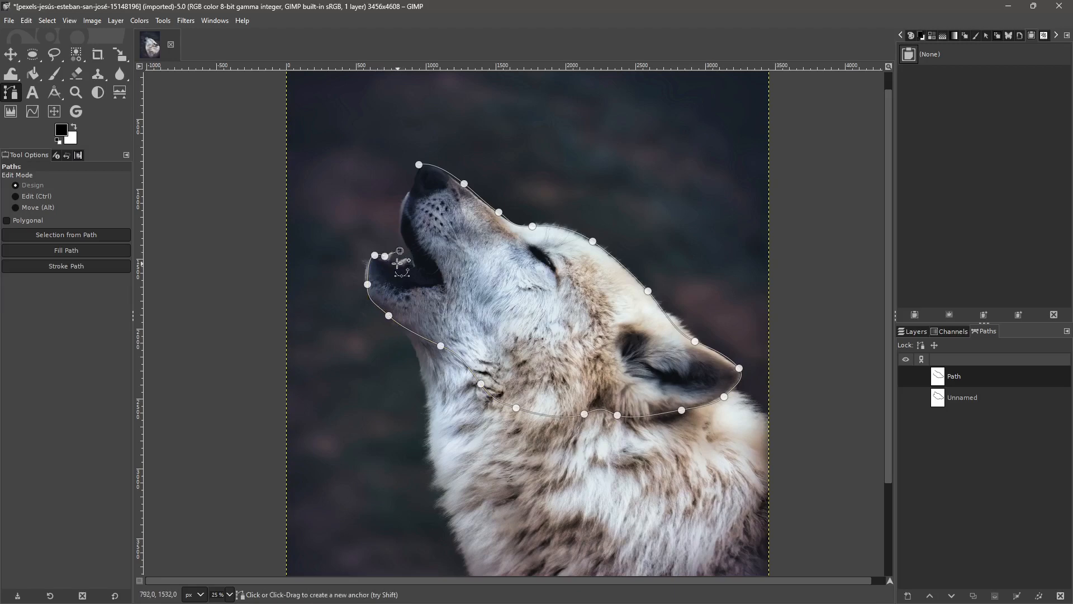
Step: Extend the curved path around the lower teeth and up the muzzle, and close it at its first anchor on the nose
click(408, 255)
click(412, 266)
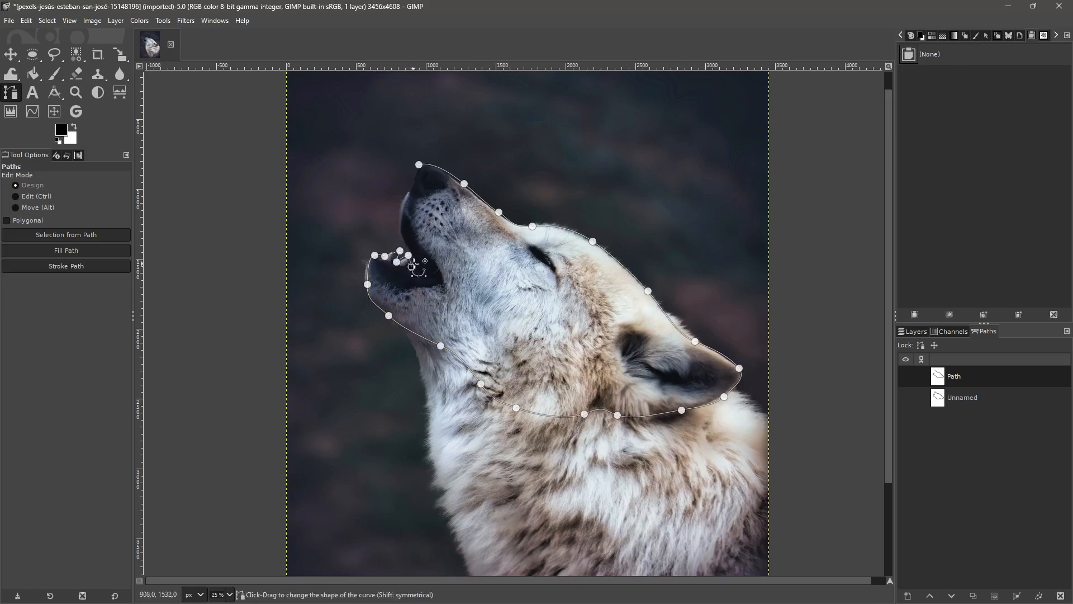
drag(406, 238, 403, 230)
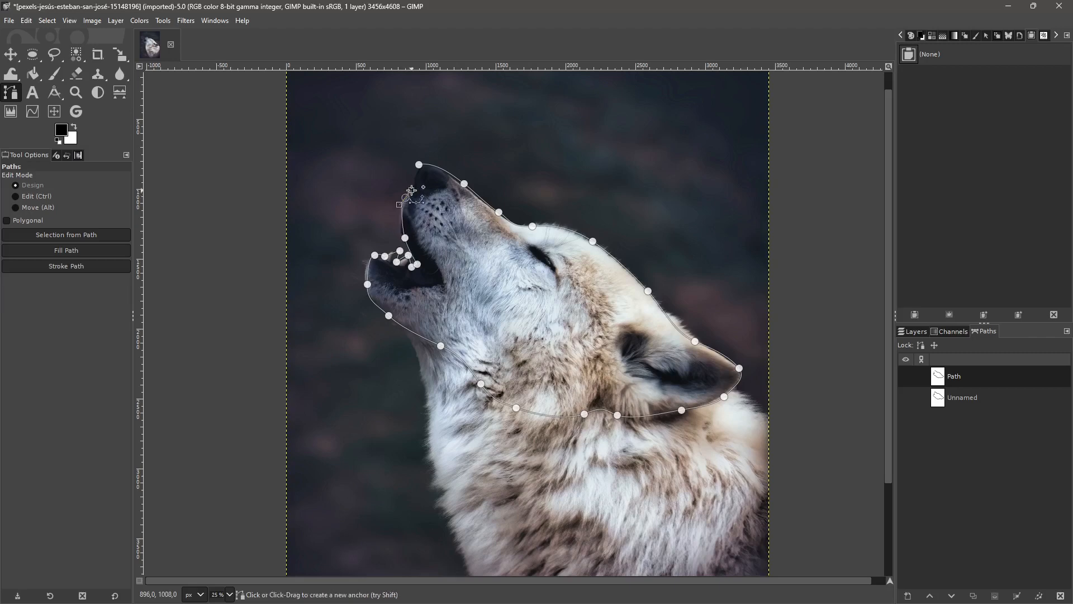
ctrl+click(418, 164)
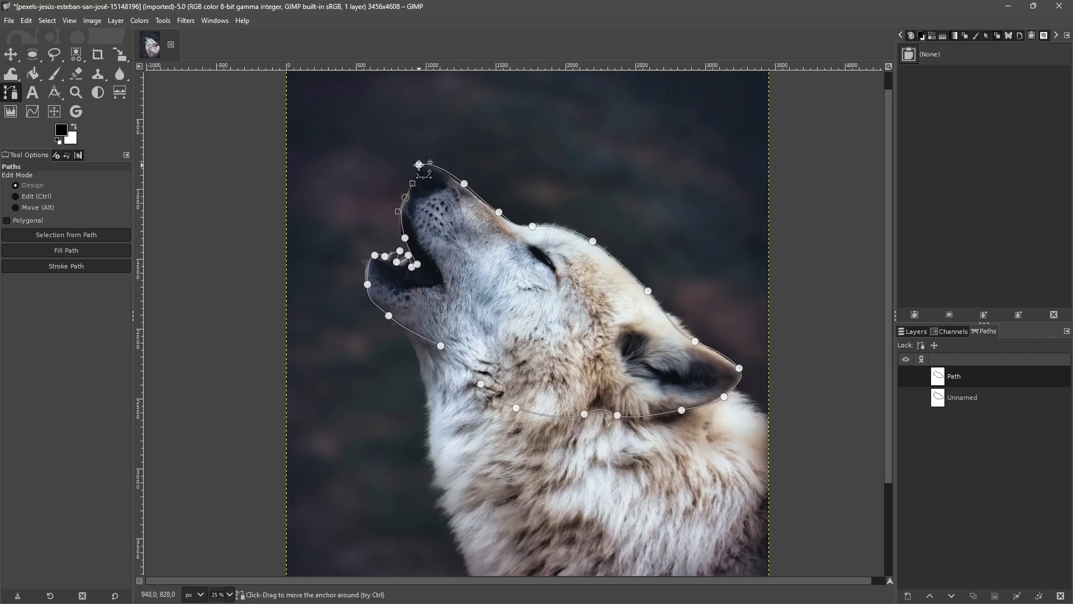
key(ctrl)
ctrl+click(419, 164)
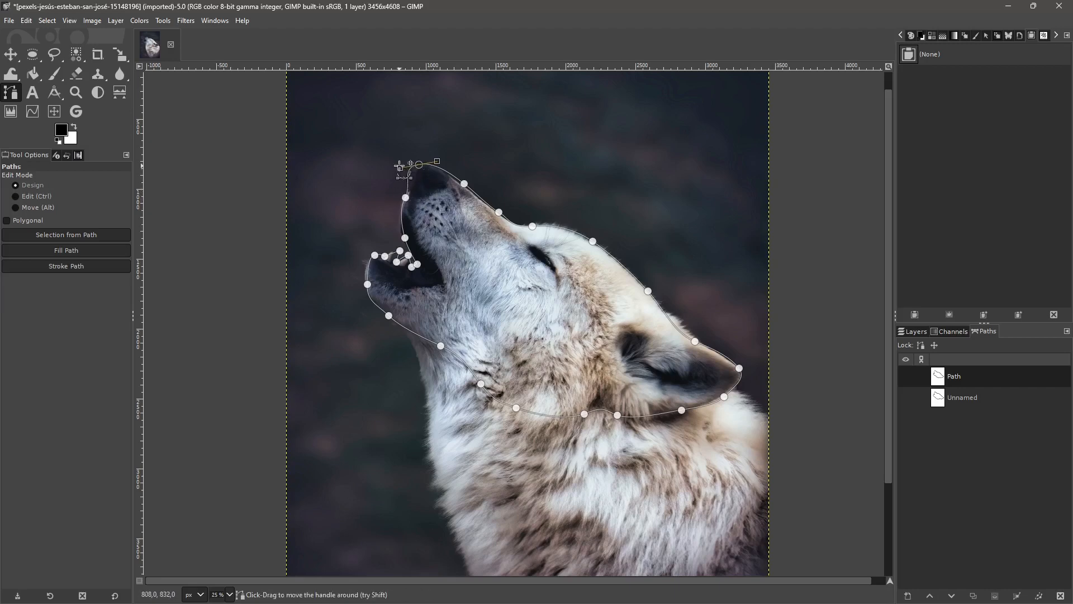
Step: Adjust the nose tip anchor's handles and move the next two anchors onto the upper edge of the snout
drag(400, 166, 438, 166)
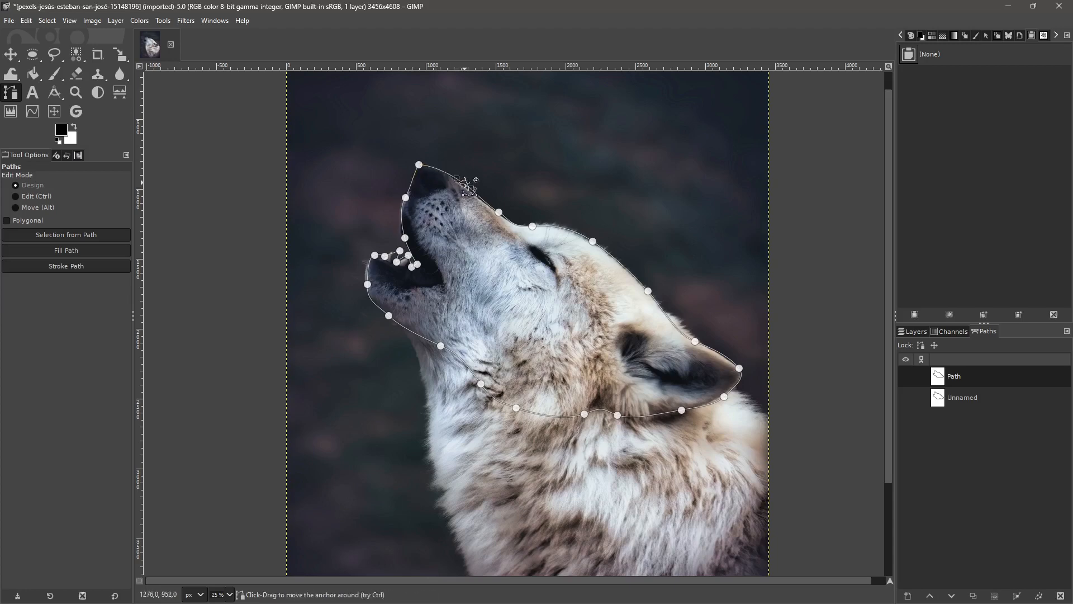
mouse_move(457, 179)
mouse_down()
mouse_move(479, 197)
mouse_move(466, 186)
mouse_up()
ctrl+scroll(466, 186, up, 5)
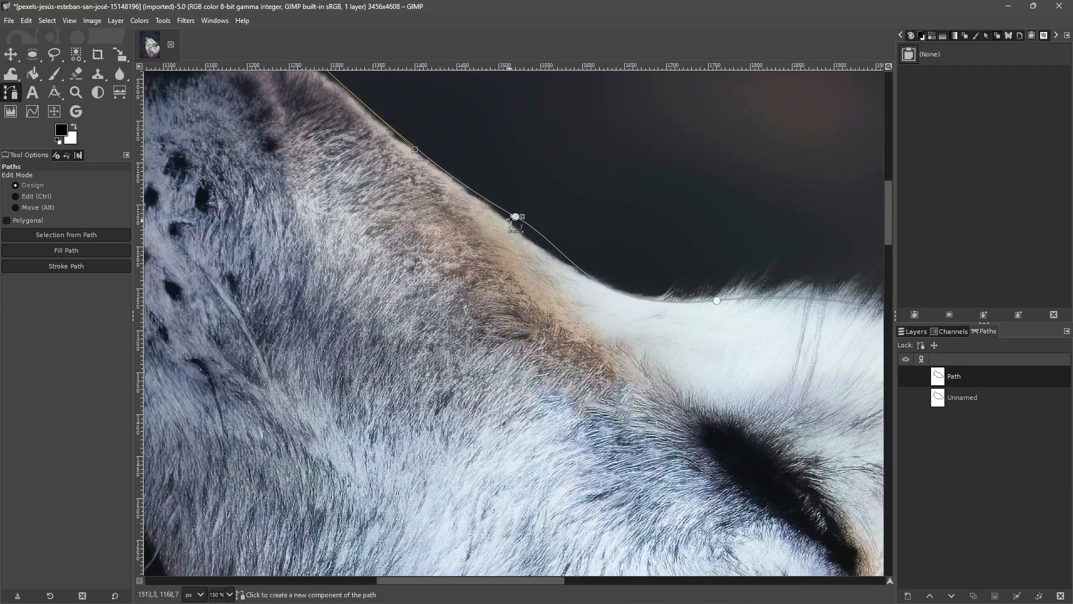
click(519, 218)
drag(516, 218, 526, 239)
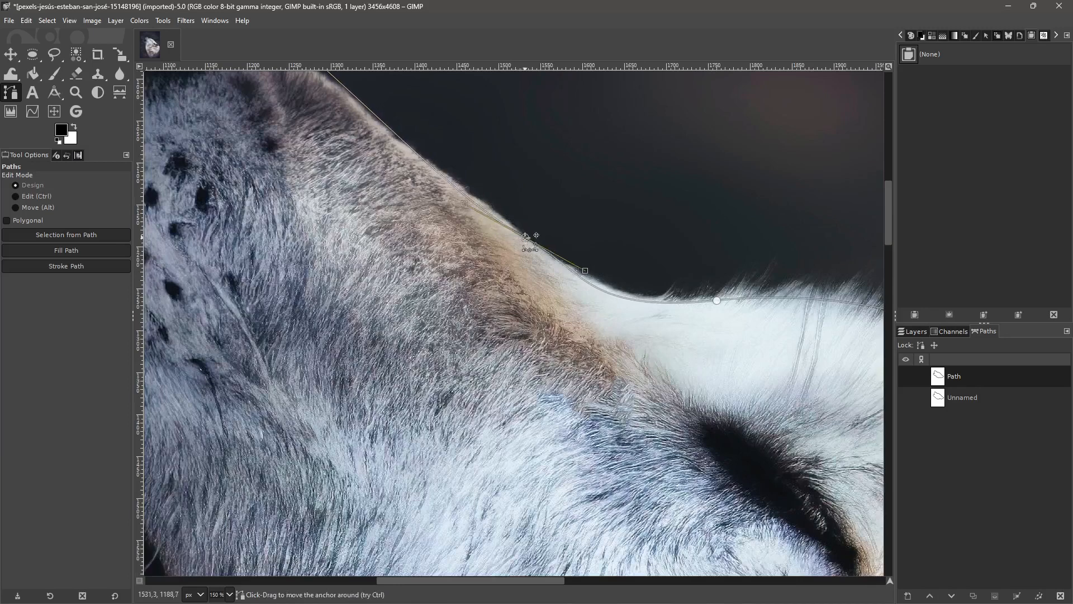
Step: Reshape the curve along the snout bridge with its anchor's handles, undoing the stray anchor placed beside it
drag(589, 269, 594, 256)
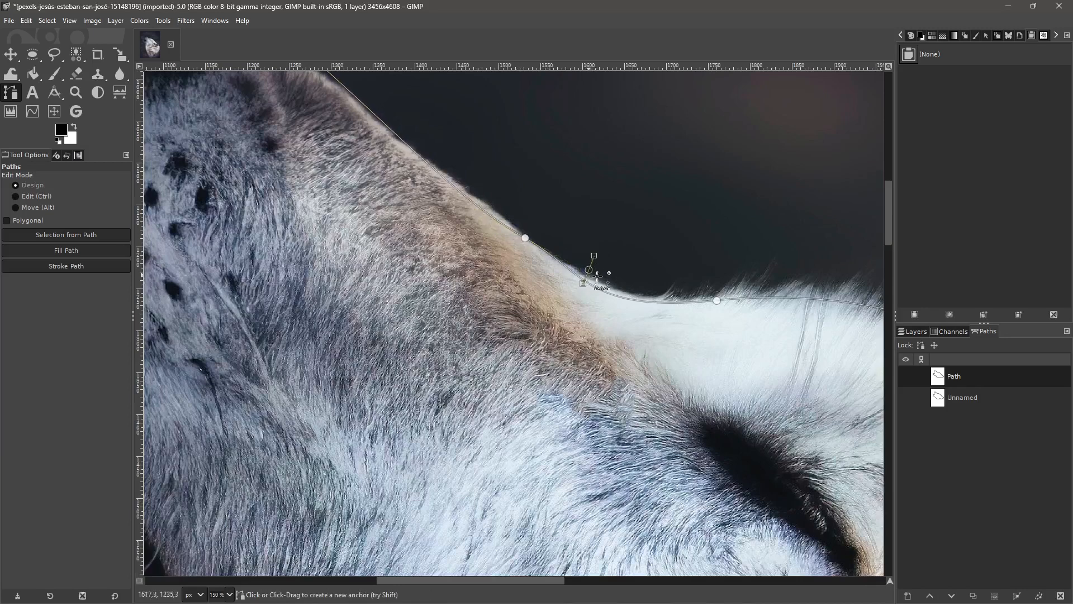
key(ctrl+z)
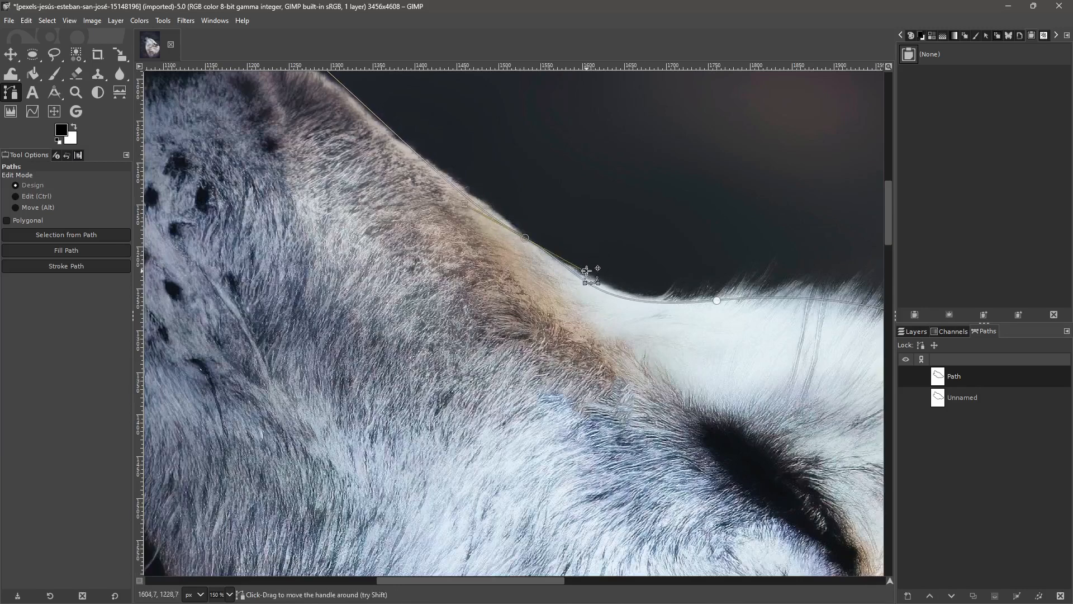
mouse_move(586, 271)
mouse_down()
mouse_move(592, 253)
mouse_move(573, 255)
mouse_up()
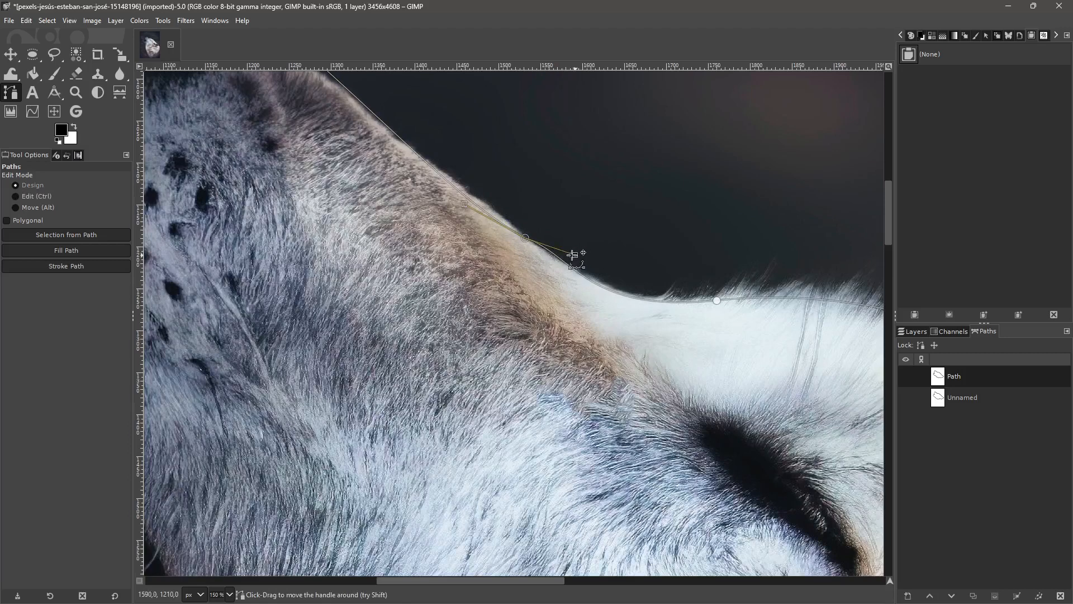
mouse_move(464, 204)
mouse_down()
mouse_move(477, 185)
mouse_move(467, 188)
mouse_up()
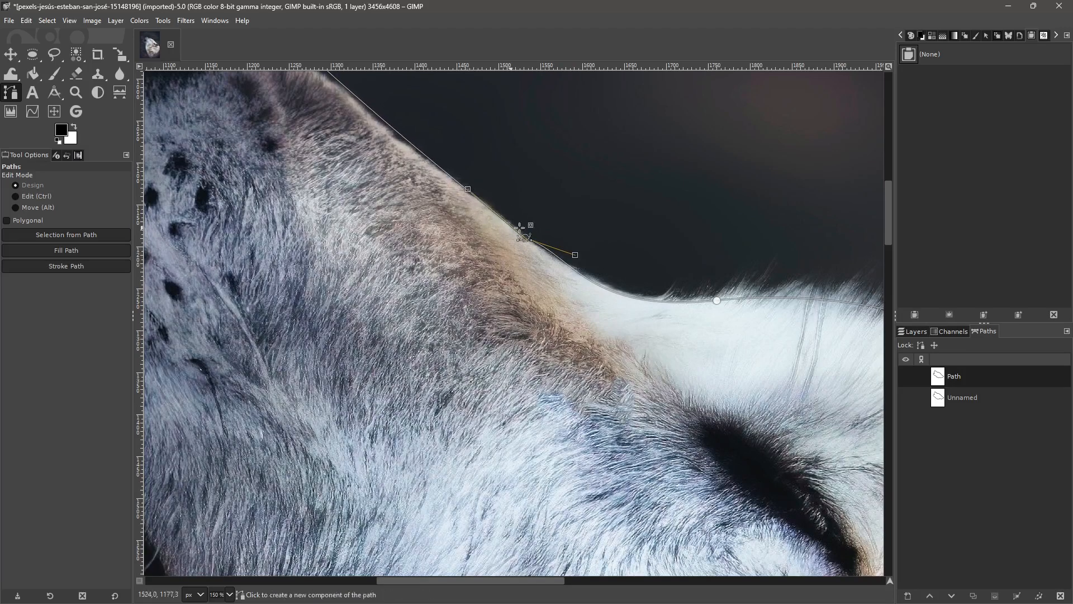
mouse_move(525, 238)
mouse_down()
mouse_move(628, 289)
mouse_move(543, 246)
mouse_up()
key(ctrl)
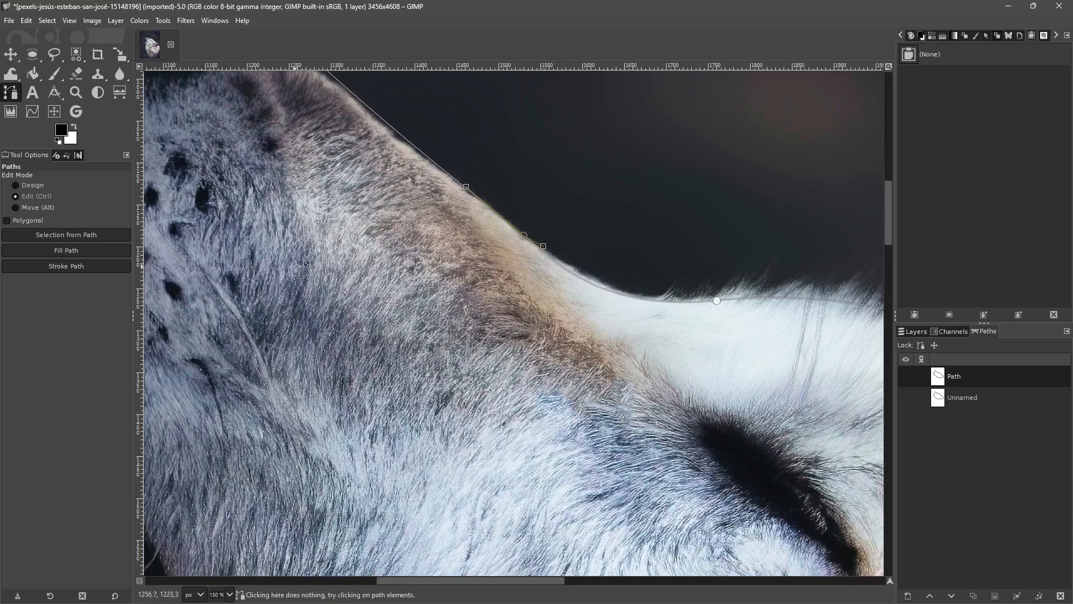
Step: Make the finished curved wolf path visible on the whole head
scroll(297, 268, down, 4)
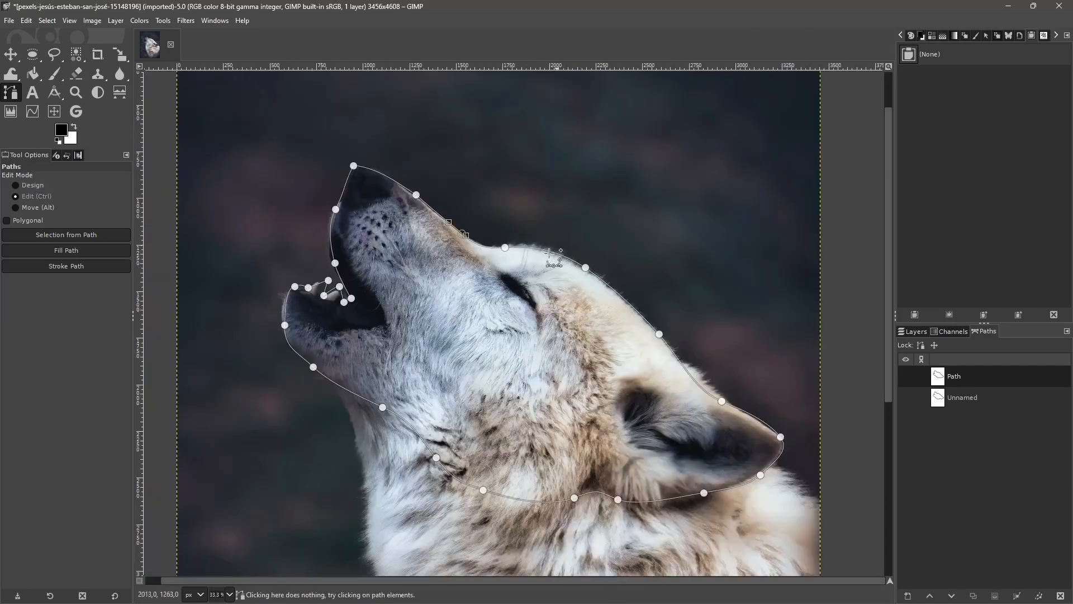
scroll(567, 290, down, 1)
scroll(479, 321, up, 1)
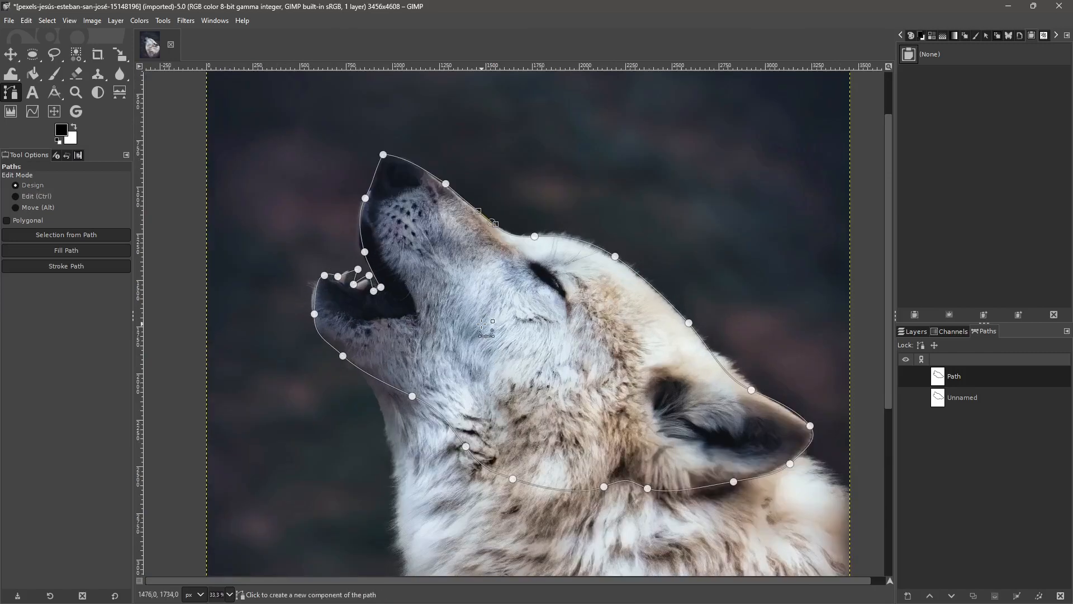
click(906, 377)
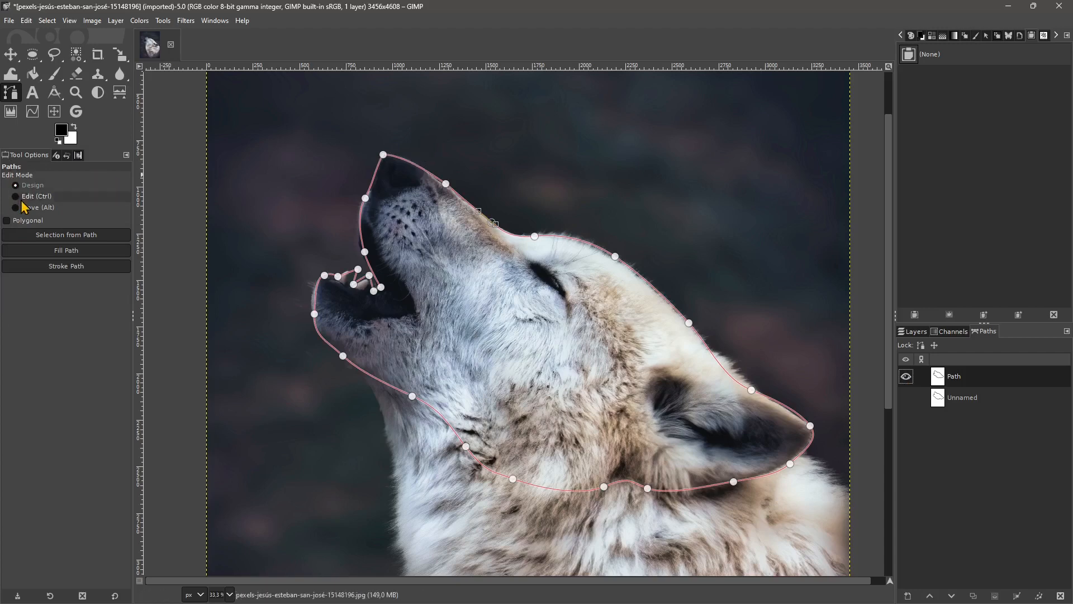
Step: Insert extra anchors on the path segments on both sides of the nose tip and delete them again
ctrl+click(417, 166)
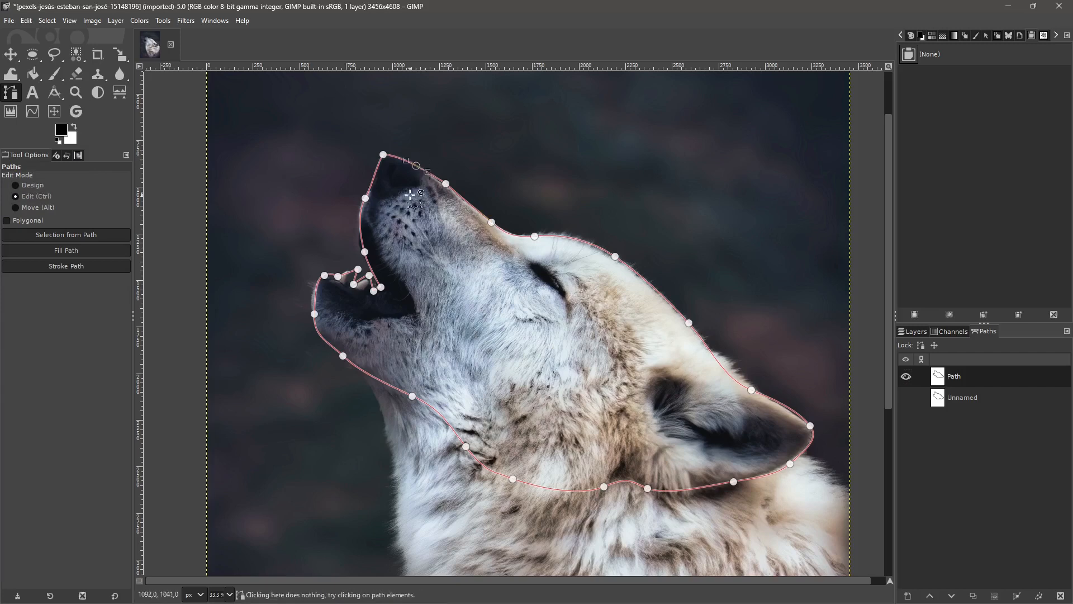
ctrl+click(374, 175)
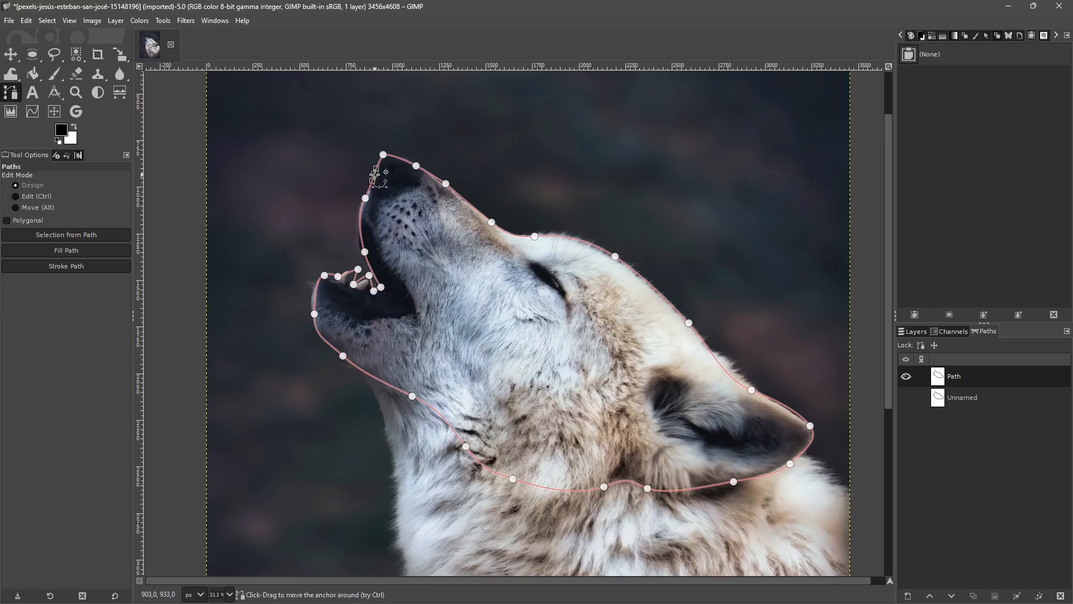
click(417, 165)
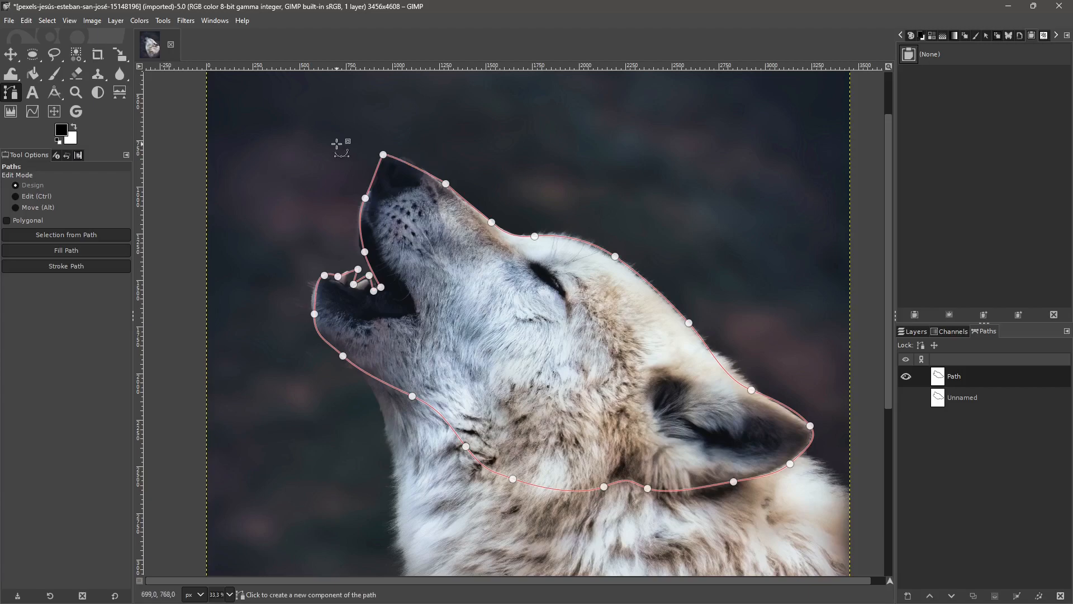
Step: Move the path anchors on both sides of the front lower tooth down to the tooth's base
ctrl+scroll(342, 144, down, 1)
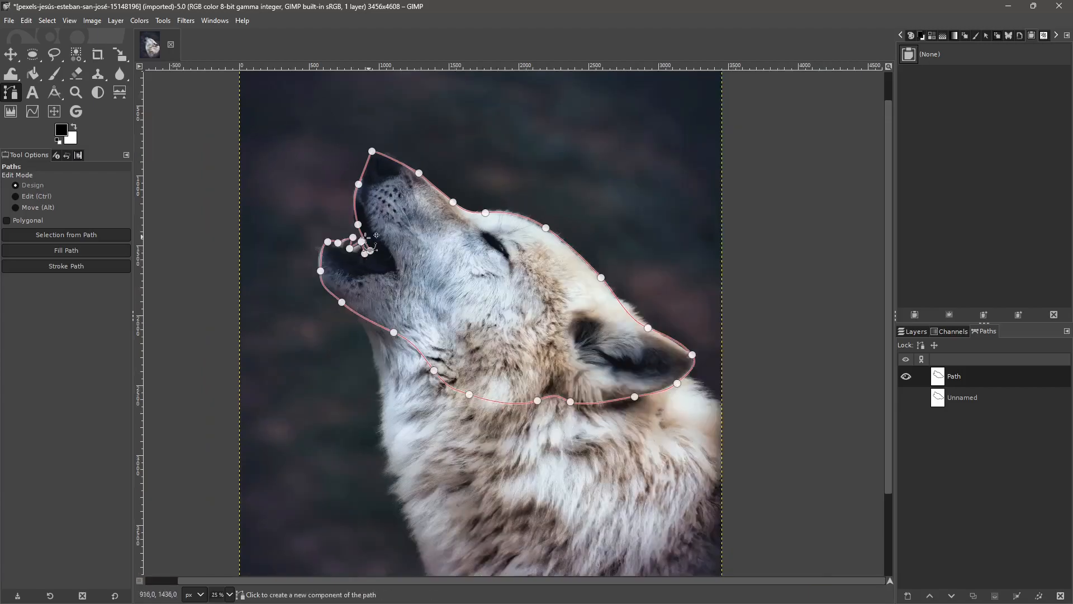
ctrl+scroll(352, 240, up, 4)
drag(391, 215, 364, 218)
drag(426, 240, 400, 265)
click(378, 260)
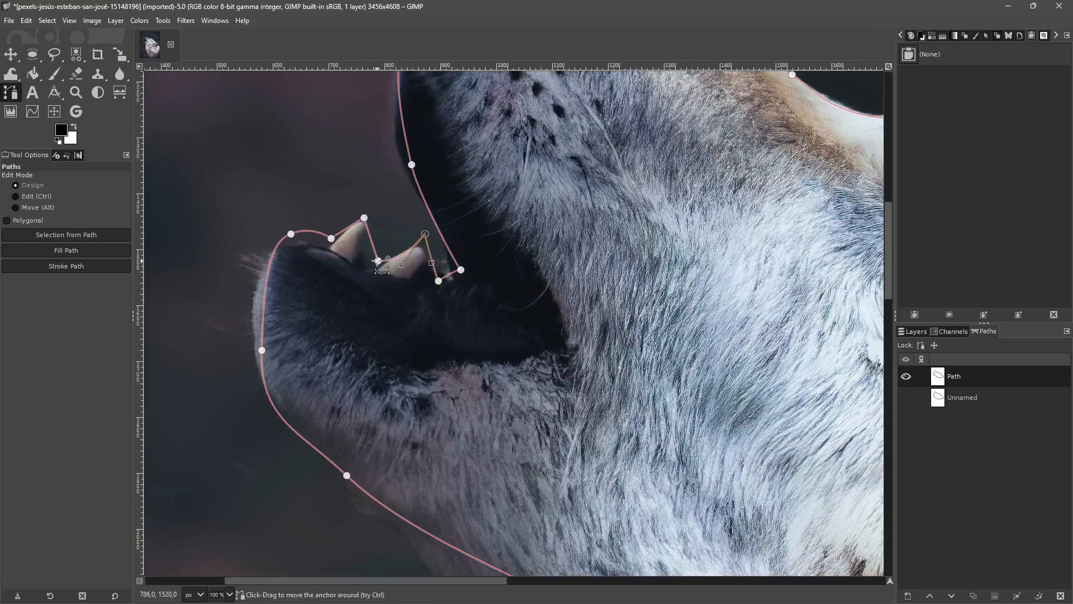
drag(378, 260, 366, 264)
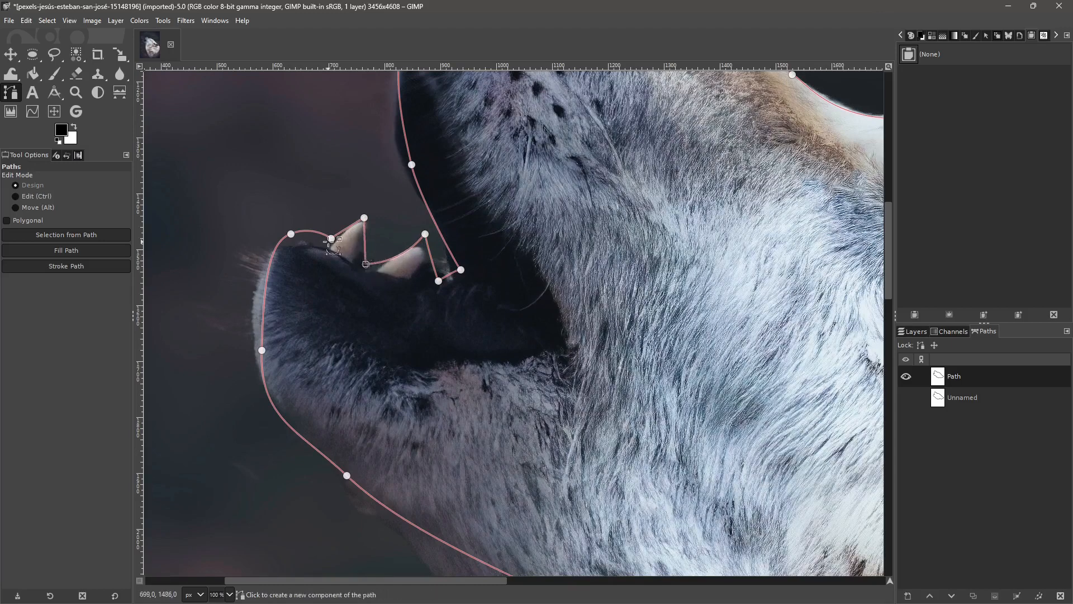
click(368, 216)
drag(392, 219, 391, 224)
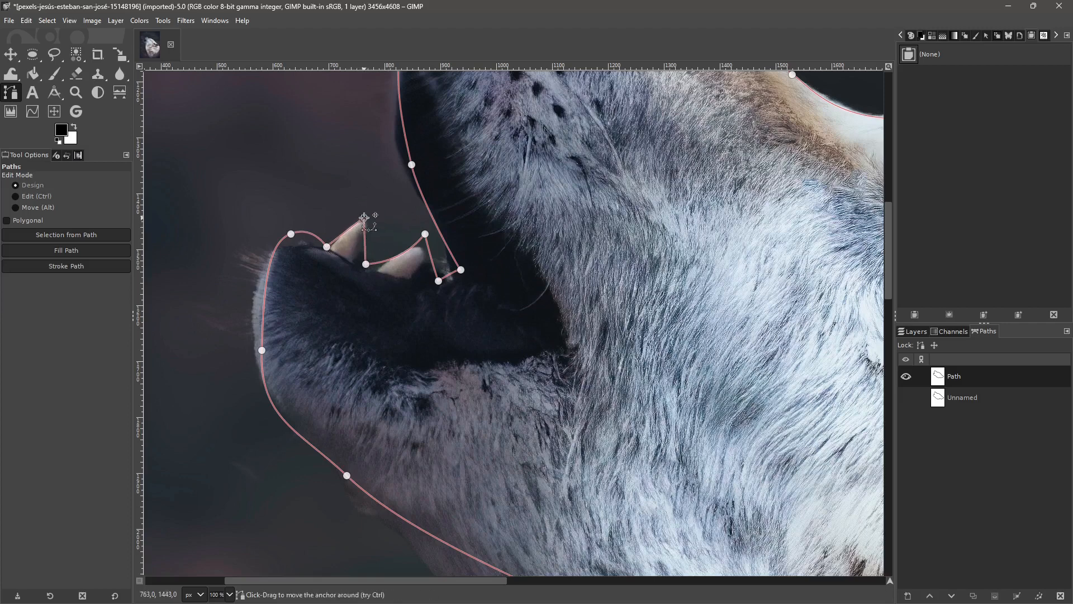
Step: Fit the path to the two lower teeth by repositioning both tip anchors and reshaping the front tooth's back edge
drag(364, 217, 361, 220)
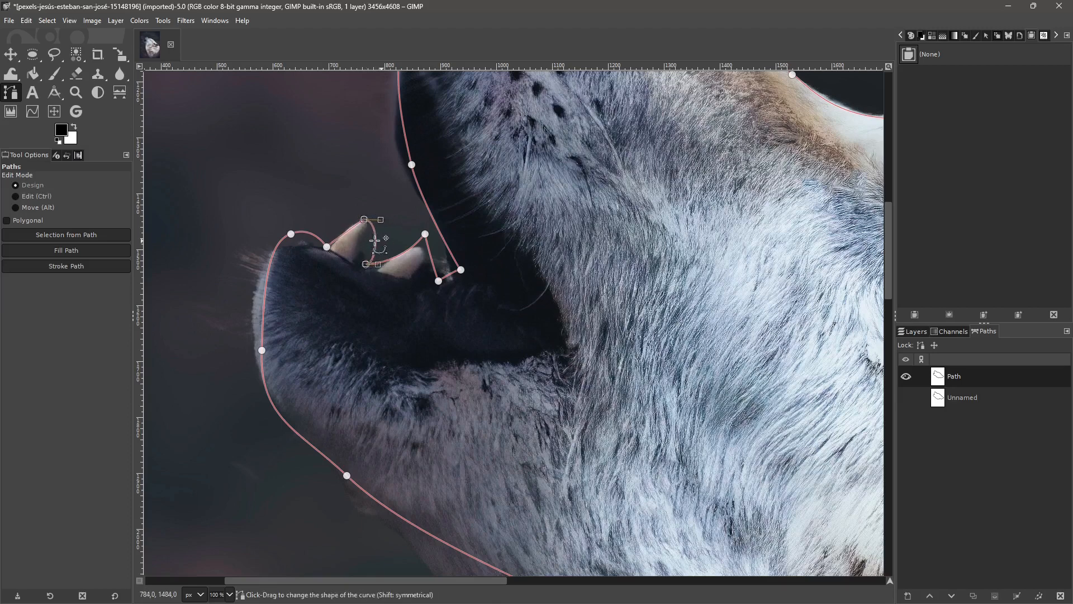
drag(373, 244, 368, 216)
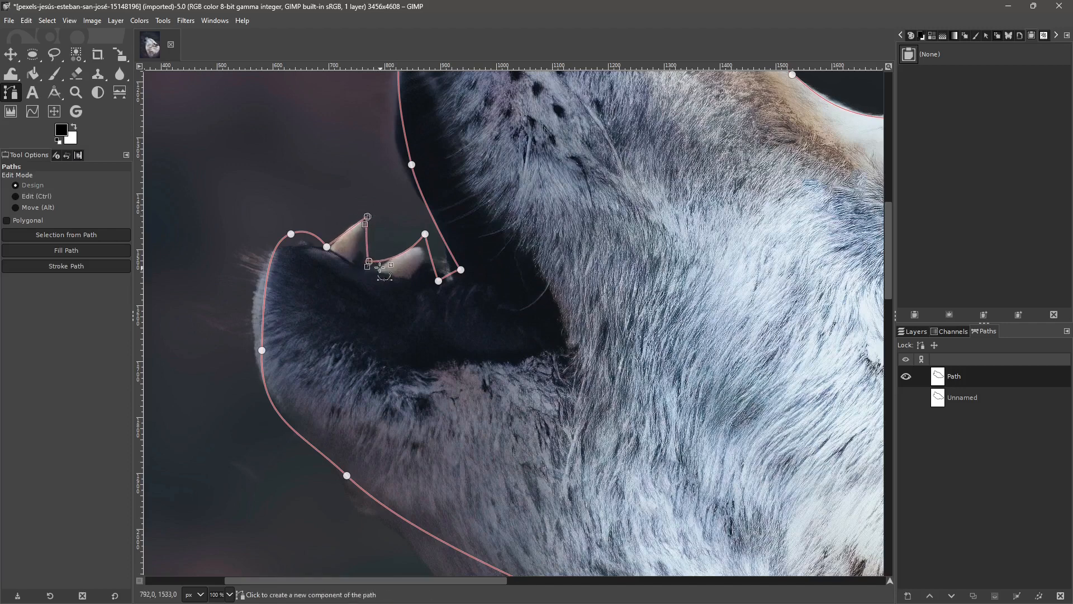
drag(370, 261, 370, 270)
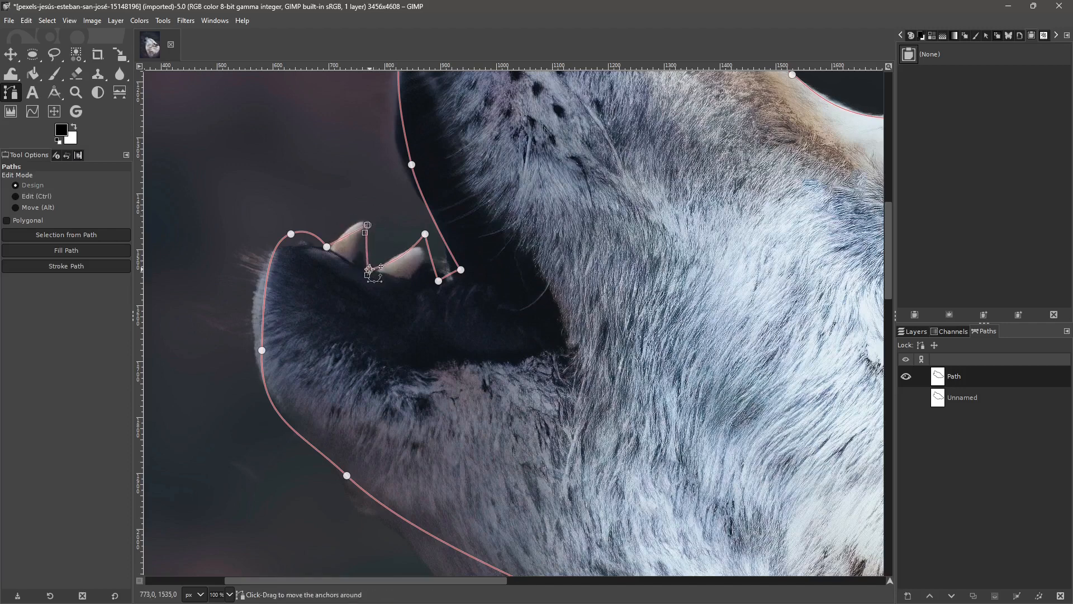
click(365, 224)
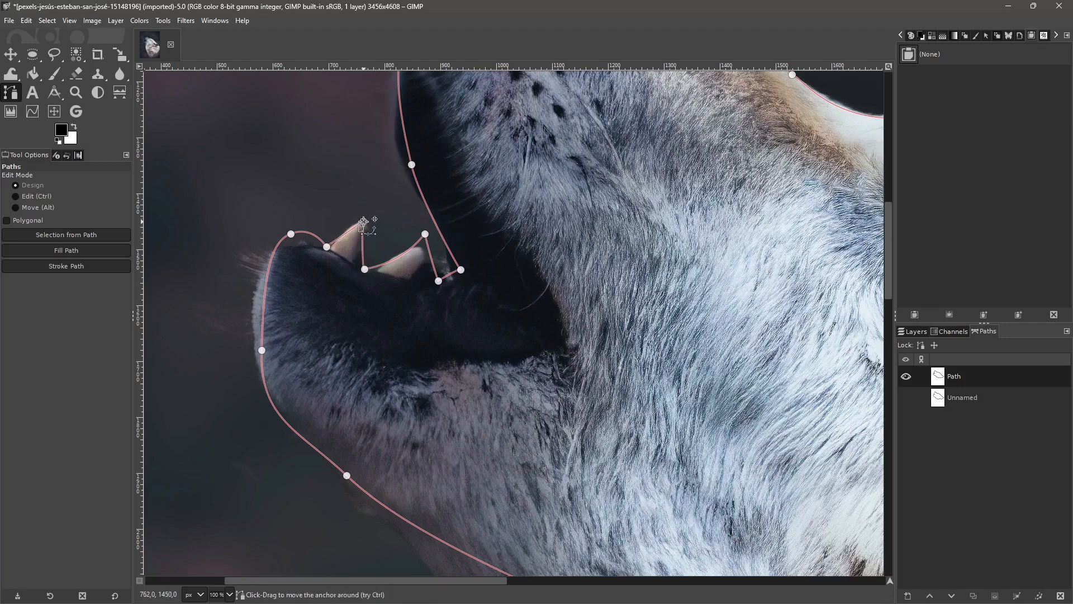
drag(379, 249, 353, 212)
click(425, 234)
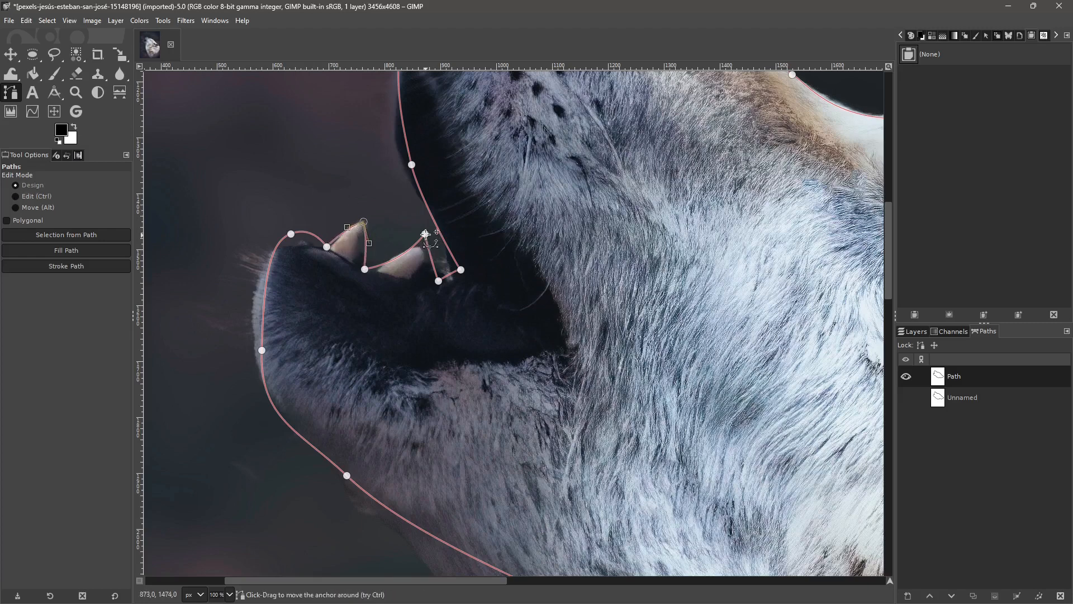
drag(401, 265, 421, 247)
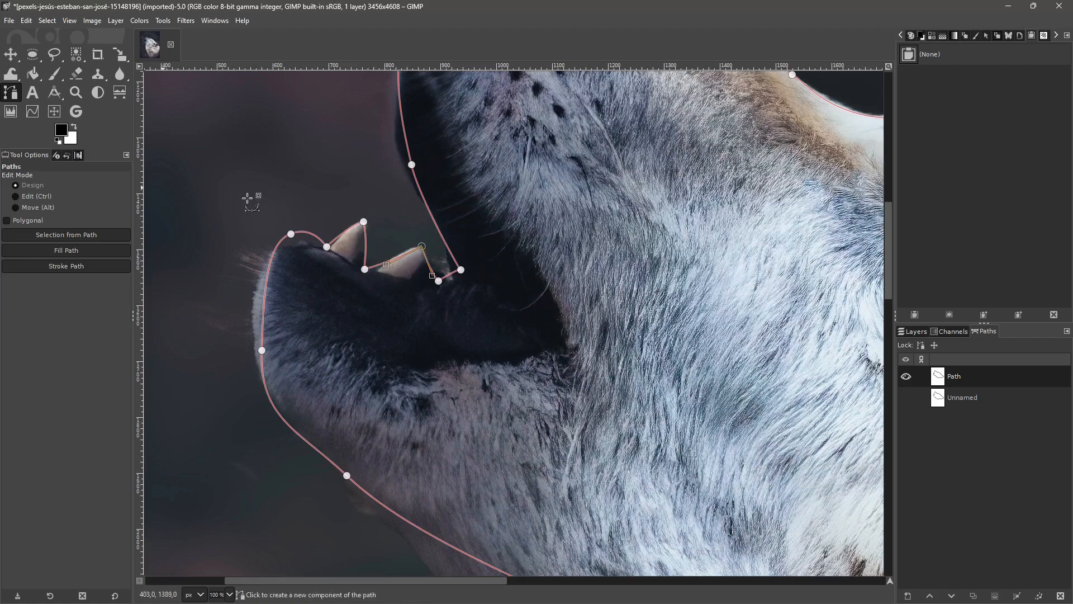
Step: Try shifting the whole curved path up and to the right in Move mode, undo the shift, and switch to Edit mode
scroll(311, 311, down, 4)
scroll(374, 356, up, 2)
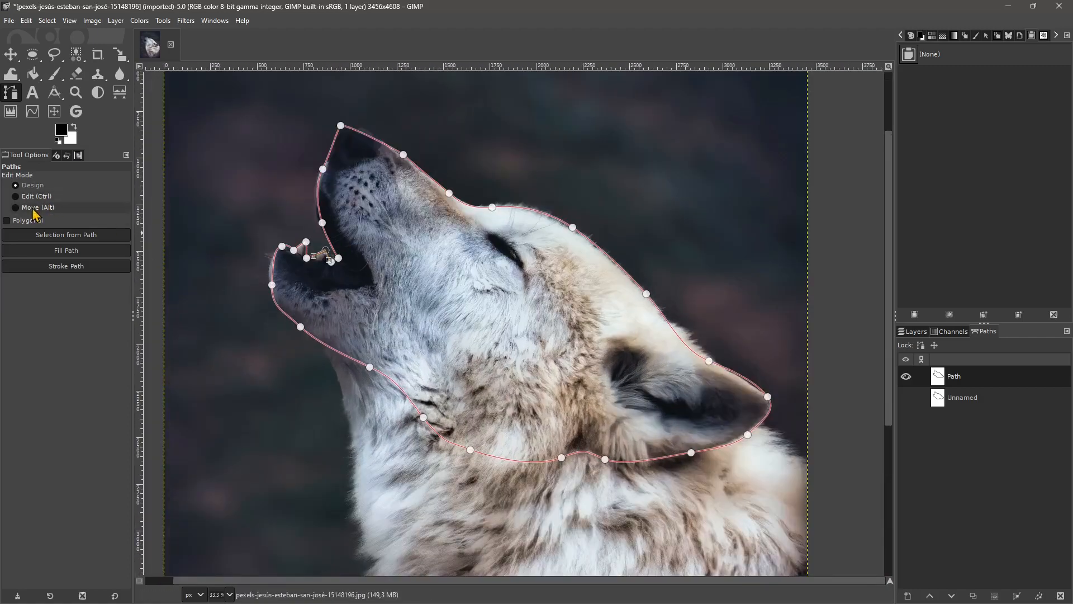
drag(436, 261, 525, 205)
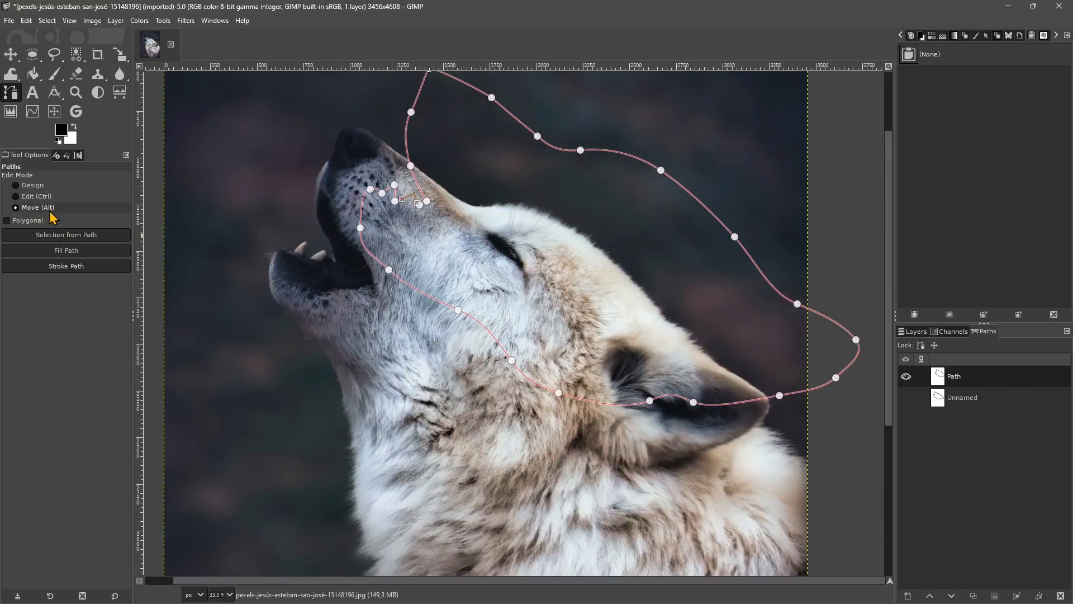
key(ctrl+z)
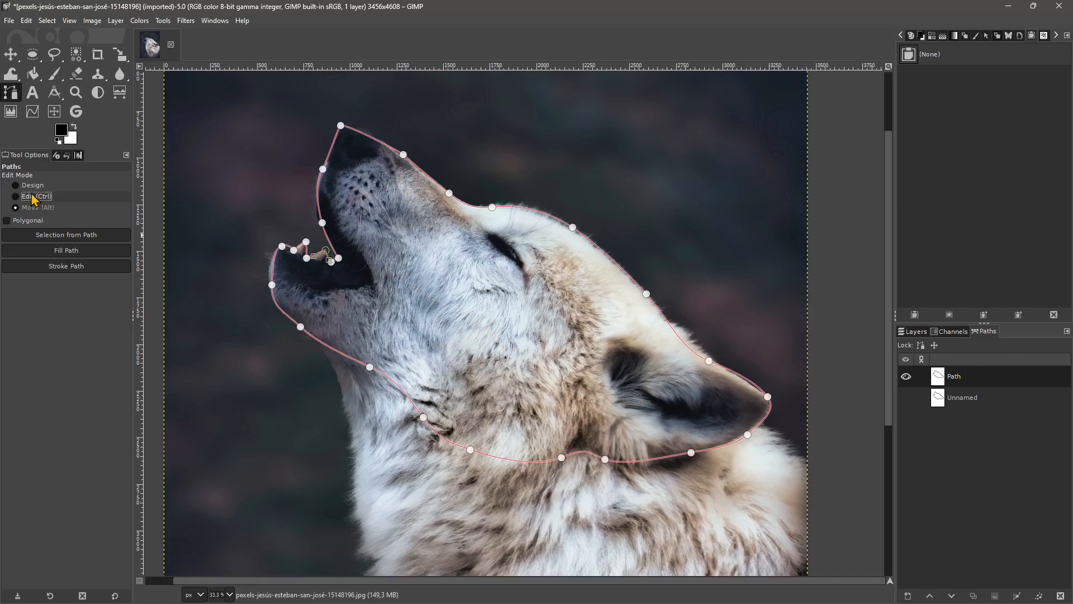
click(42, 196)
click(31, 206)
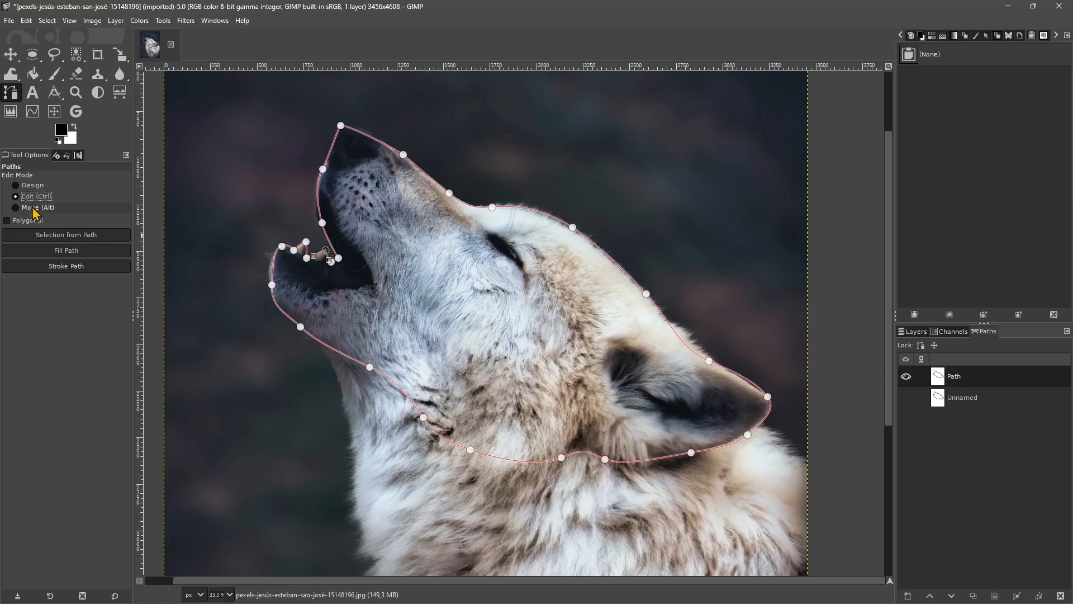
Step: Switch to Design mode and try drawing a separate looping path component with curved anchors over the dark background above the wolf
click(35, 196)
click(35, 186)
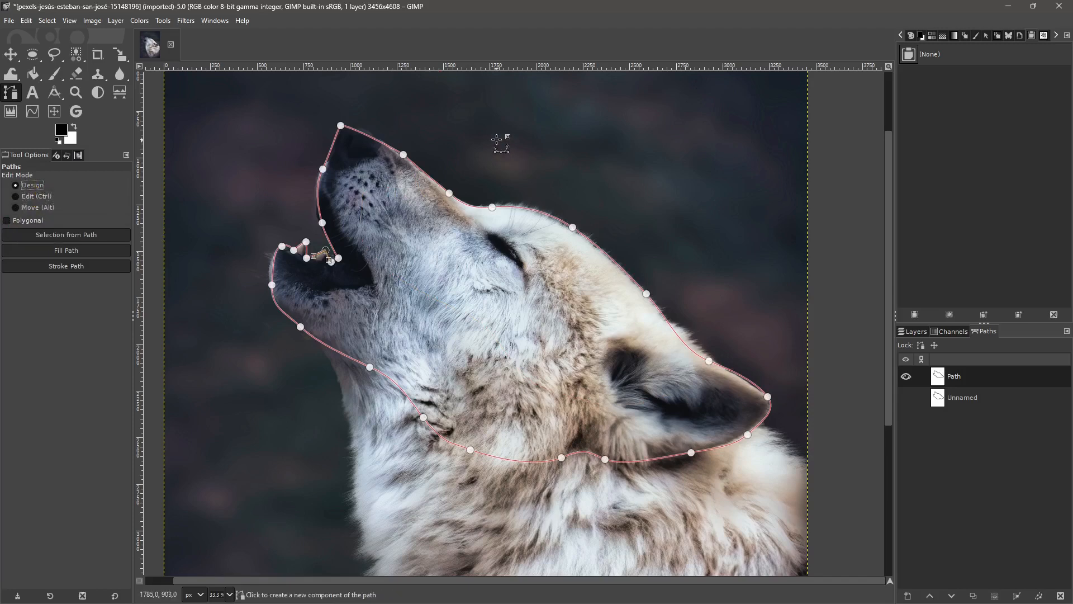
drag(487, 123, 515, 134)
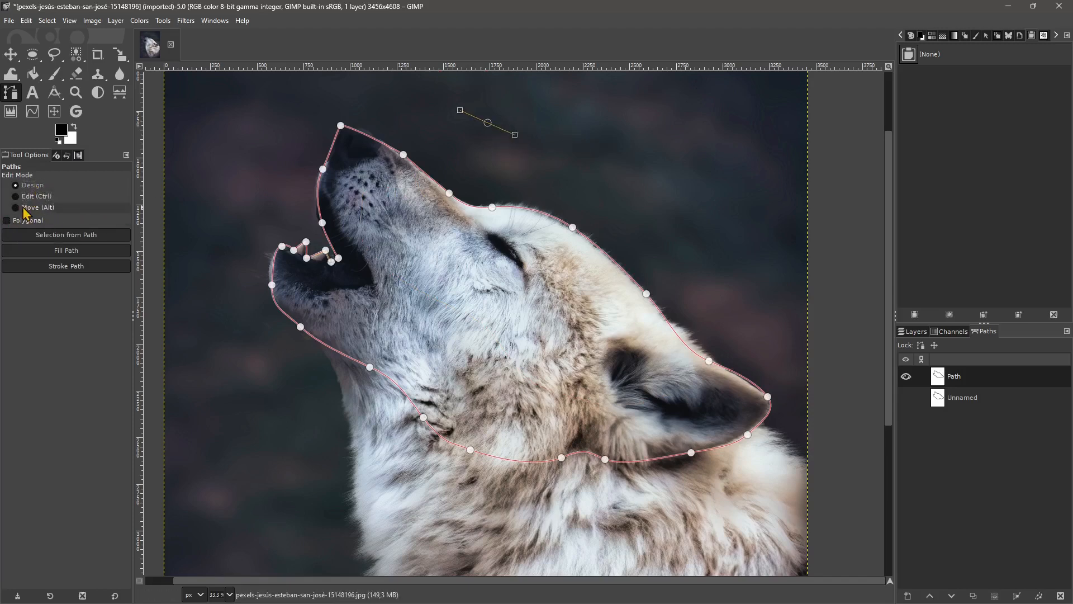
click(564, 118)
drag(667, 127, 738, 233)
drag(758, 200, 744, 141)
click(718, 122)
click(654, 104)
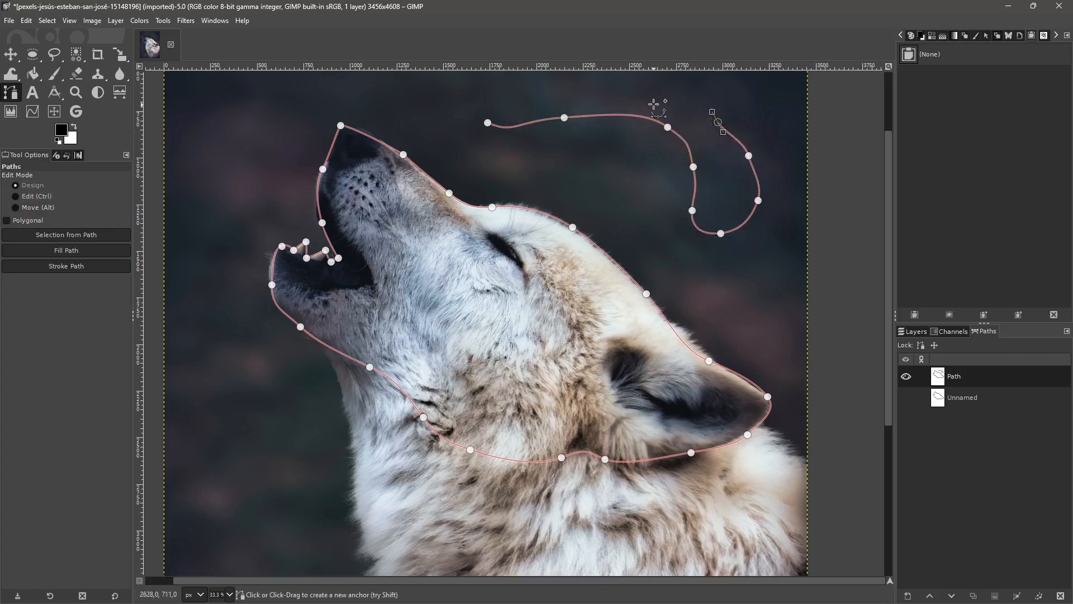
click(598, 93)
click(542, 96)
click(468, 93)
click(459, 112)
click(474, 145)
click(556, 161)
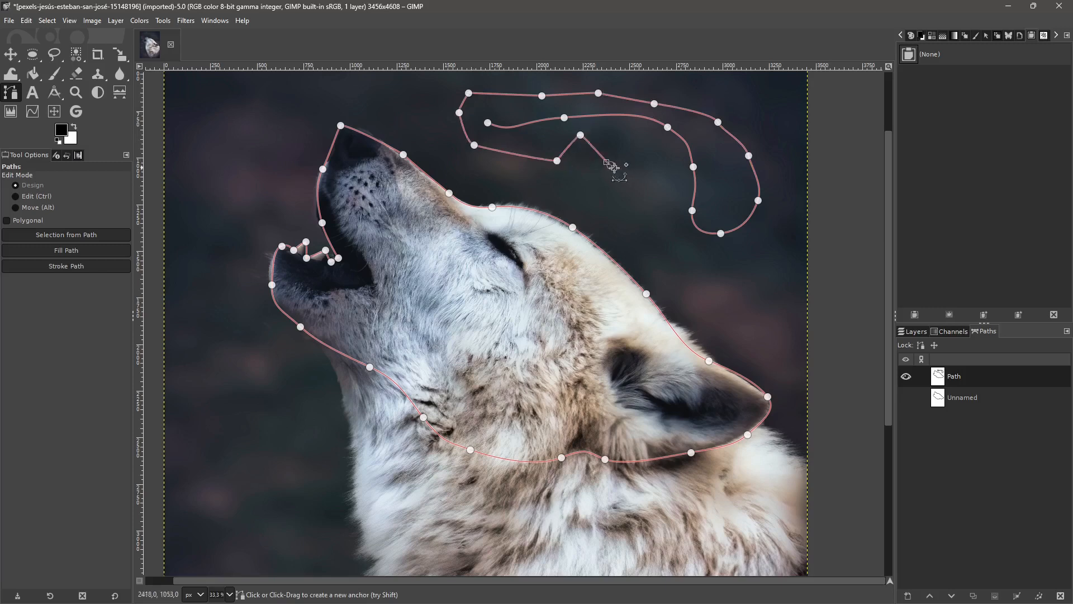
Step: Undo the anchors of the new curved component back to its first anchor
key(ctrl+z)
key(ctrl+z)
key(ctrl+z)
key(ctrl+z)
key(ctrl+z)
key(ctrl+z)
key(ctrl+z)
key(ctrl+z)
key(ctrl+z)
key(ctrl+z)
key(ctrl+z)
key(ctrl+z)
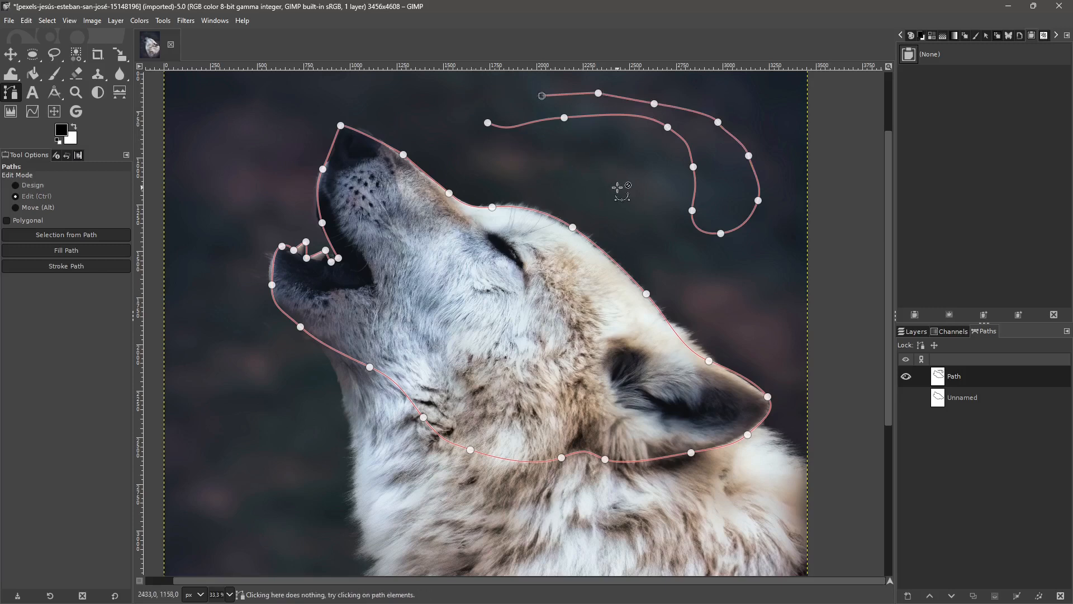
key(ctrl+z)
key(ctrl+z)
key(ctrl+z)
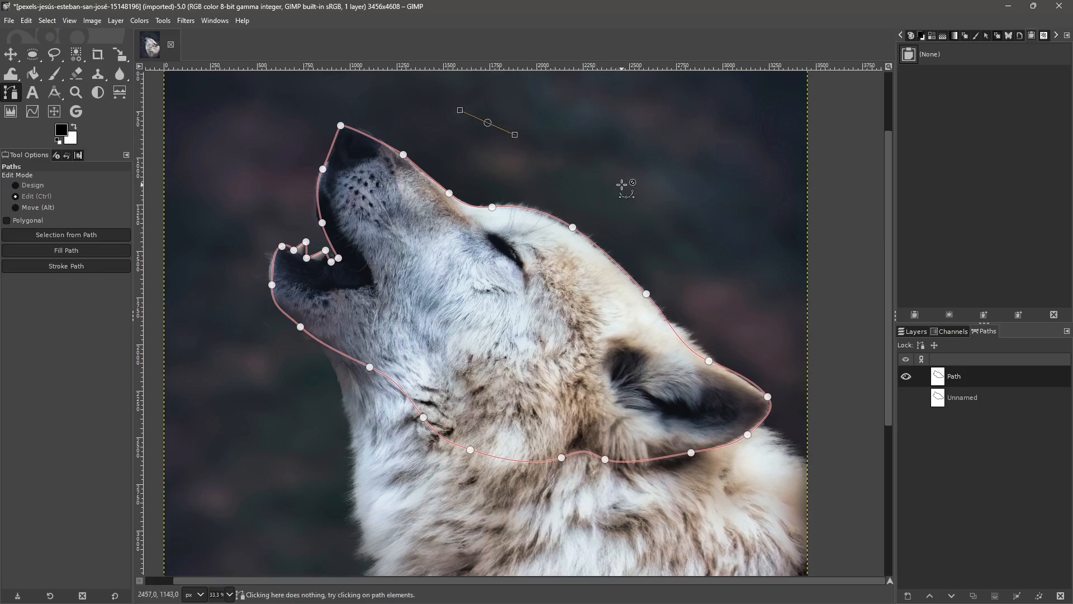
Step: Try continuing the component from its first anchor as a zigzag of straight segments with Polygonal enabled
key(shift)
click(541, 161)
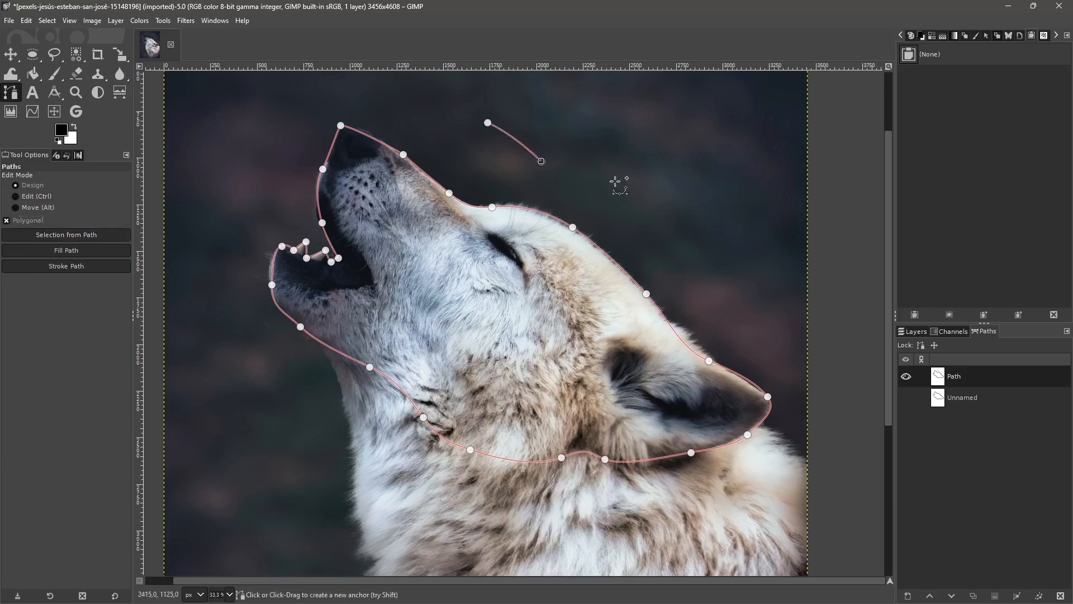
click(616, 183)
click(660, 194)
click(683, 126)
click(741, 174)
click(724, 218)
click(694, 255)
click(744, 272)
click(788, 203)
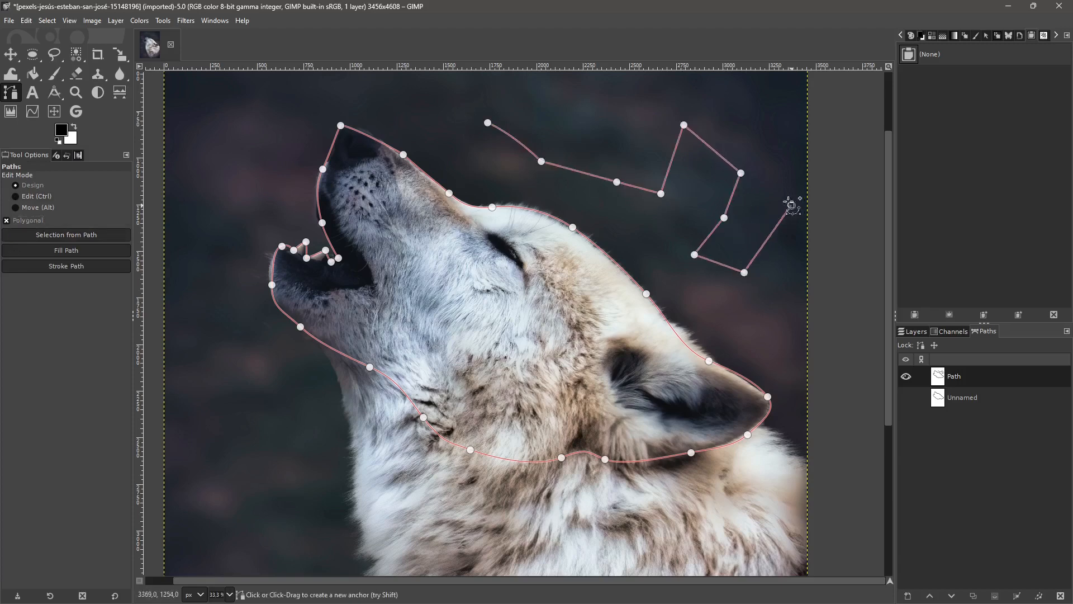
click(774, 153)
click(714, 103)
click(632, 103)
click(588, 137)
click(612, 148)
click(565, 139)
click(569, 107)
click(531, 102)
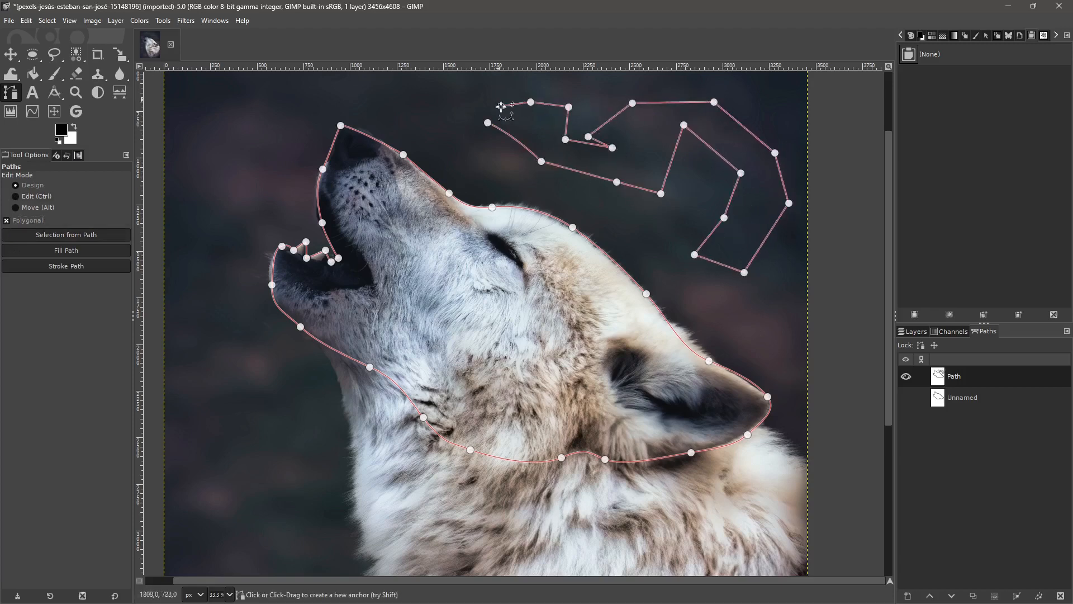
Step: Undo the whole straight-segment component above the wolf, including its first anchor
key(ctrl)
key(ctrl+z)
key(ctrl+z)
key(ctrl+z)
key(ctrl+z)
key(ctrl+z)
key(ctrl+z)
key(ctrl+z)
key(ctrl+z)
key(ctrl+z)
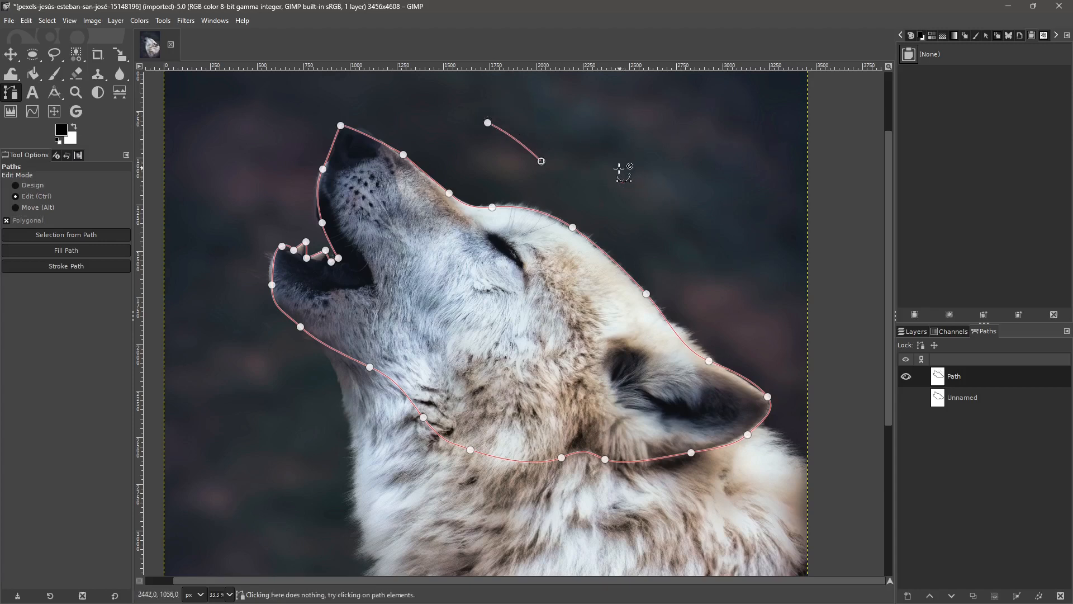
key(ctrl+z)
key(ctrl+z)
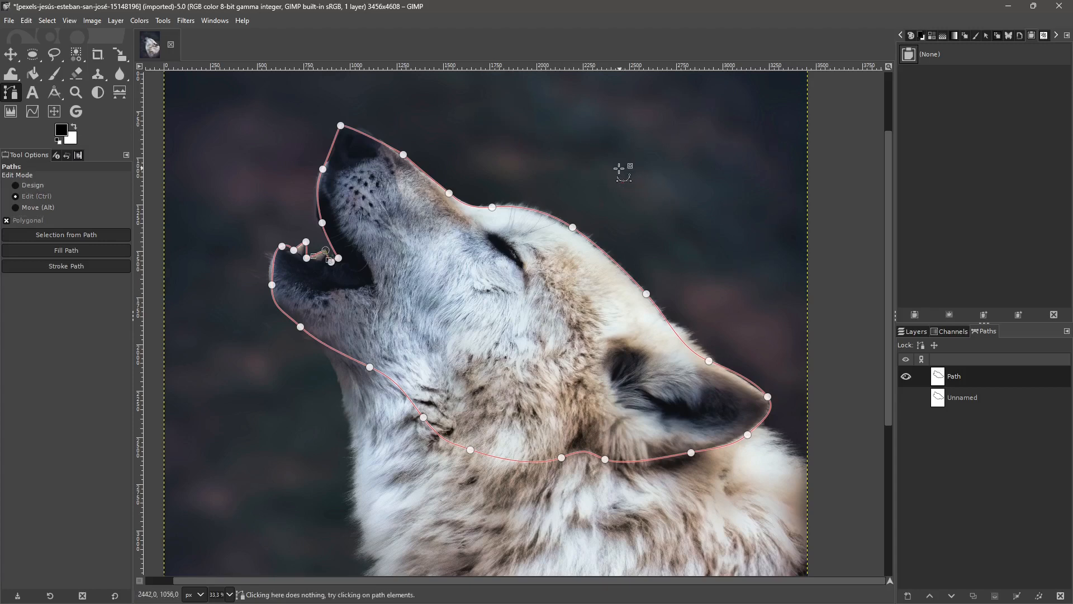
Step: Hide the traced wolf path and create a new empty path with the default settings
click(906, 376)
click(908, 595)
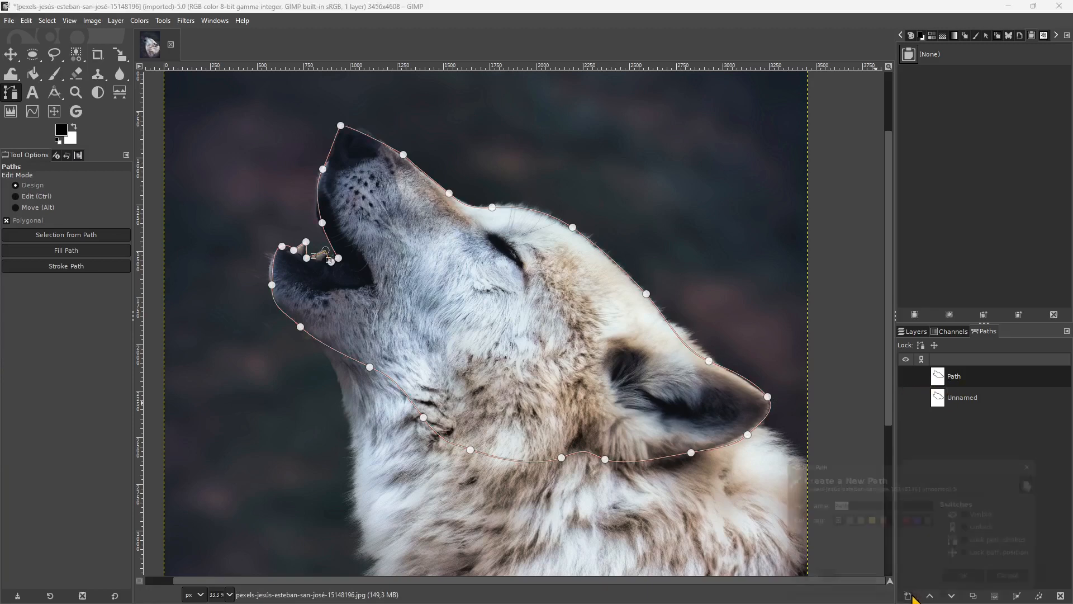
click(977, 588)
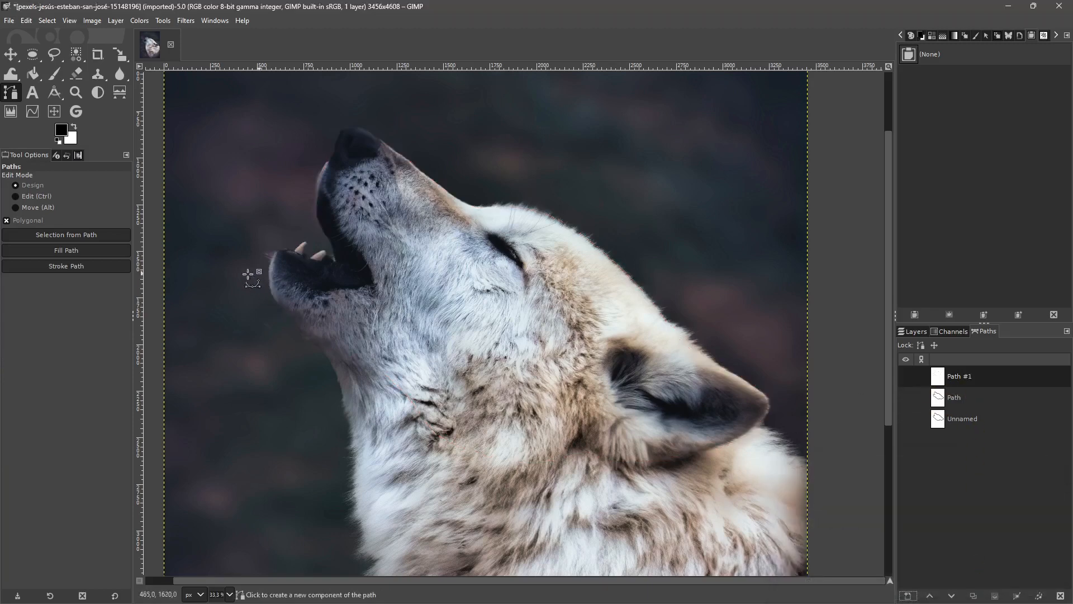
Step: Draw an open four-anchor curved path above the wolf's snout and forehead with Polygonal disabled, undoing the initial straight segment
scroll(391, 358, down, 1)
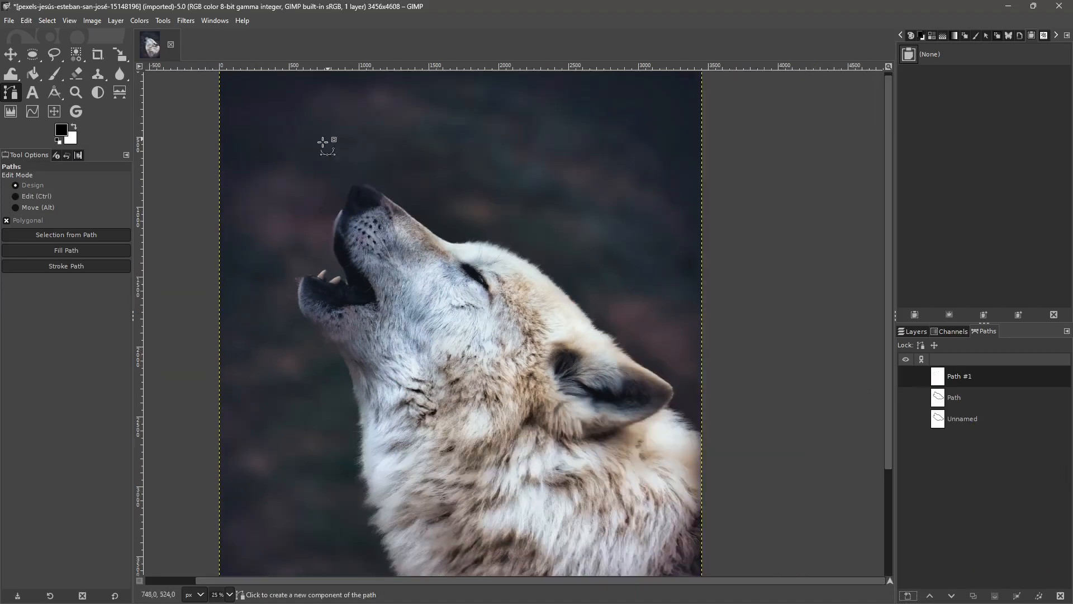
click(269, 166)
click(434, 183)
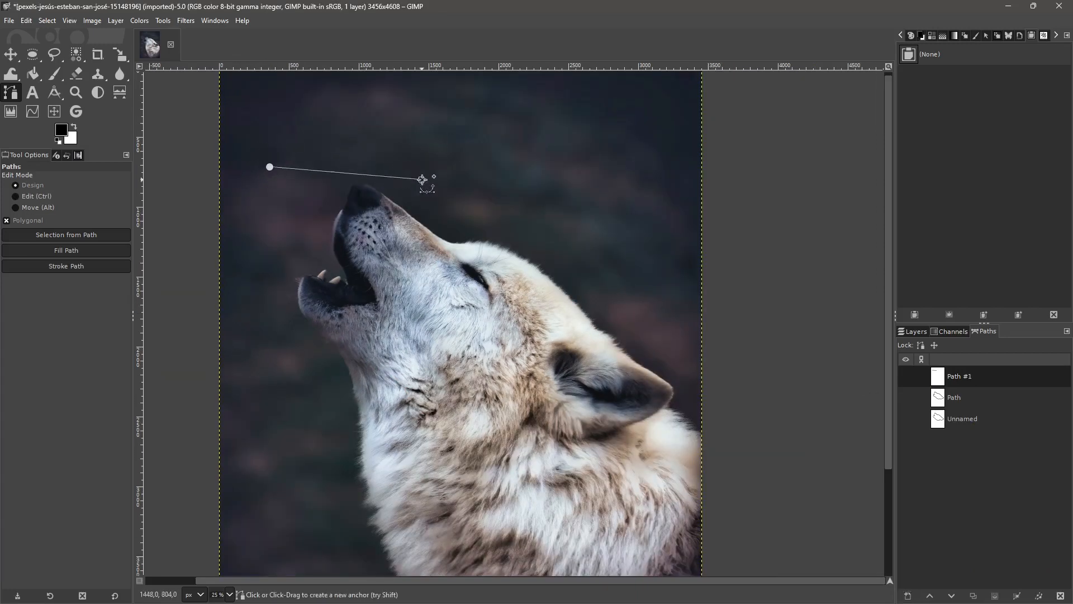
key(ctrl+z)
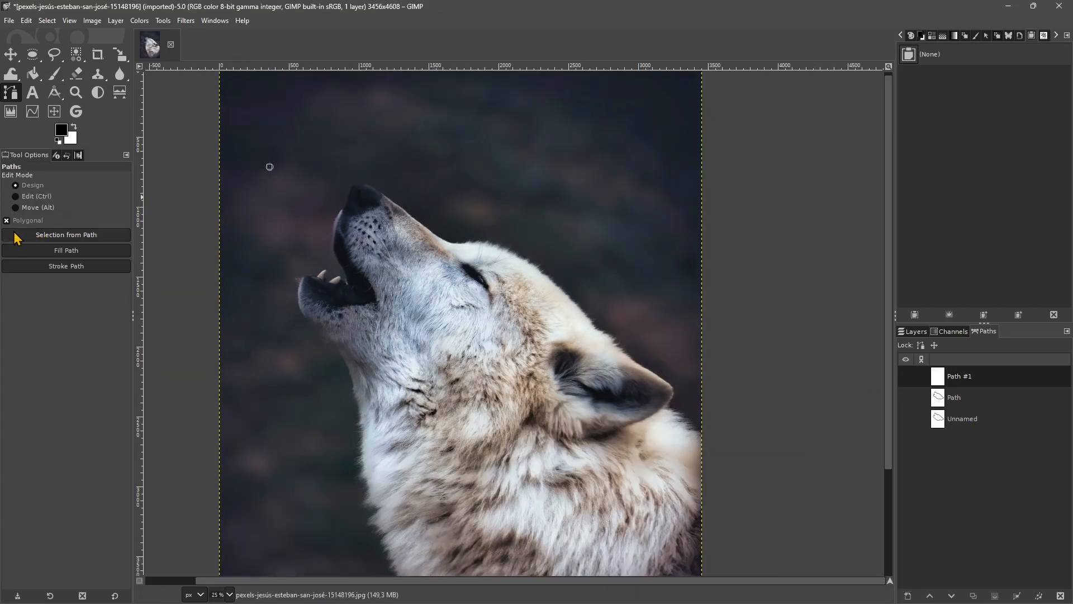
click(7, 220)
drag(398, 180, 447, 198)
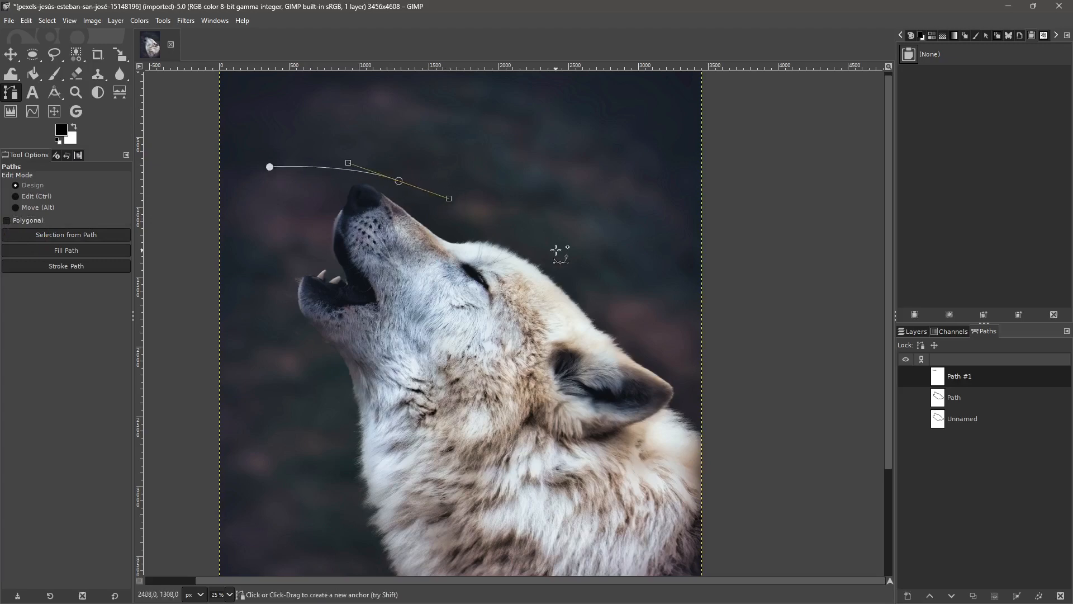
drag(559, 250, 722, 275)
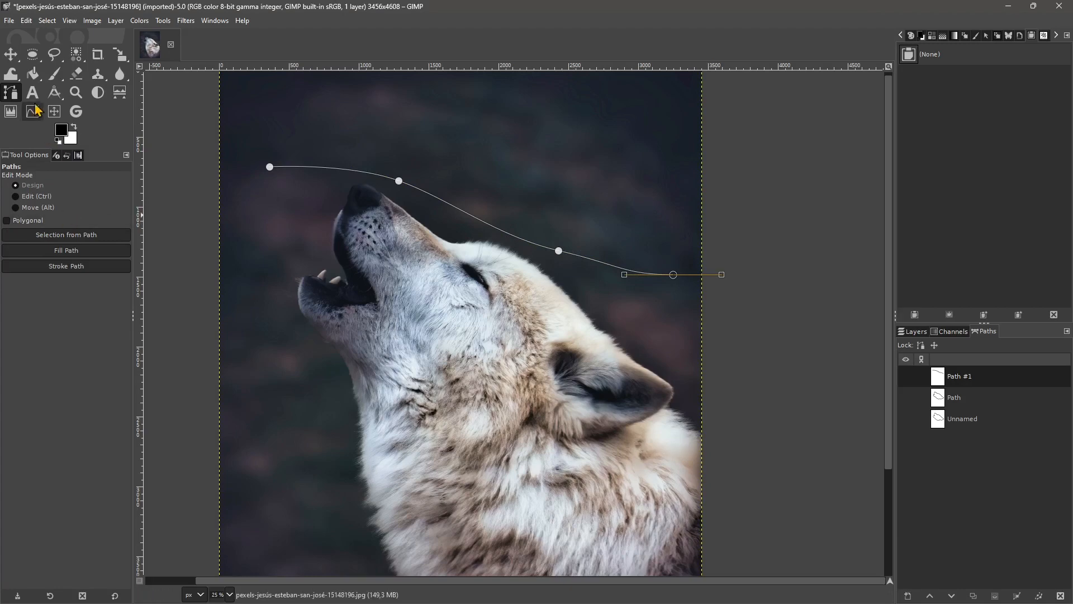
Step: Make a selection from the open curved path and clear it, then fill the path with solid black and undo the fill
click(49, 242)
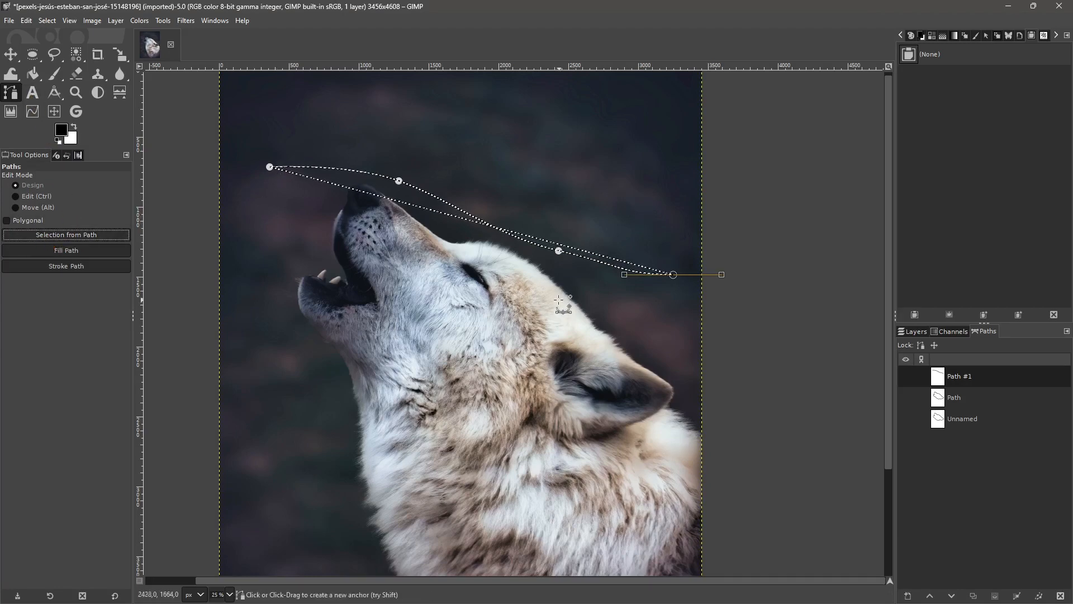
key(ctrl+shift+a)
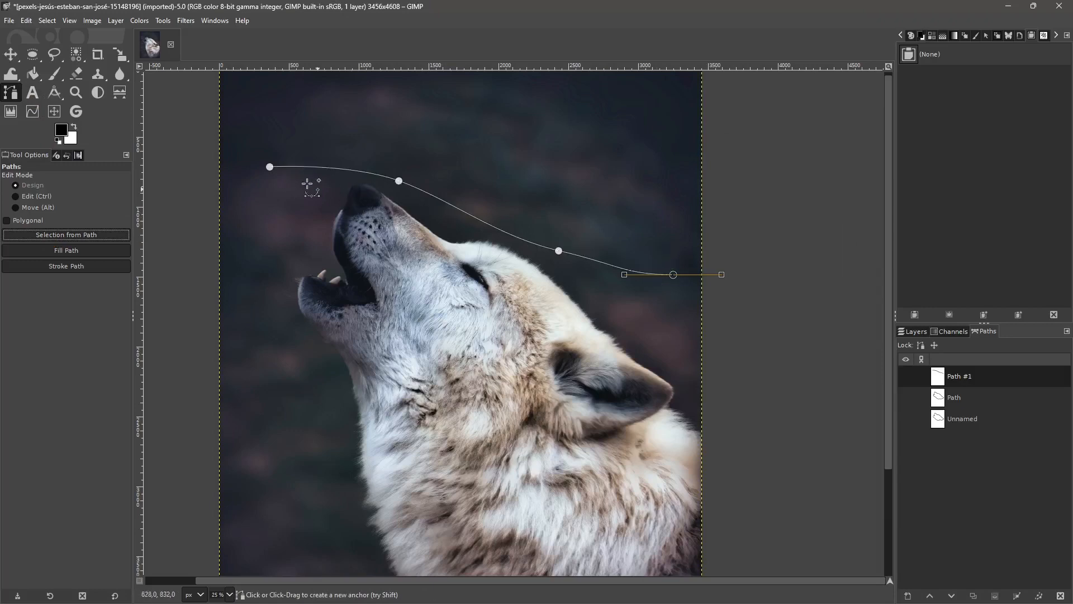
click(73, 253)
click(51, 262)
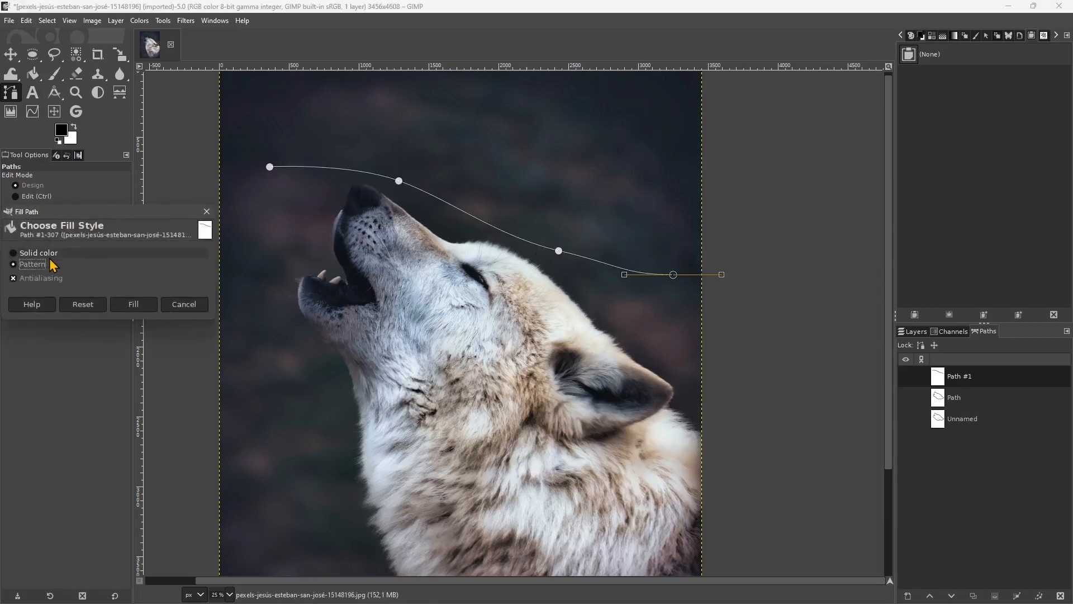
key(Up)
click(133, 305)
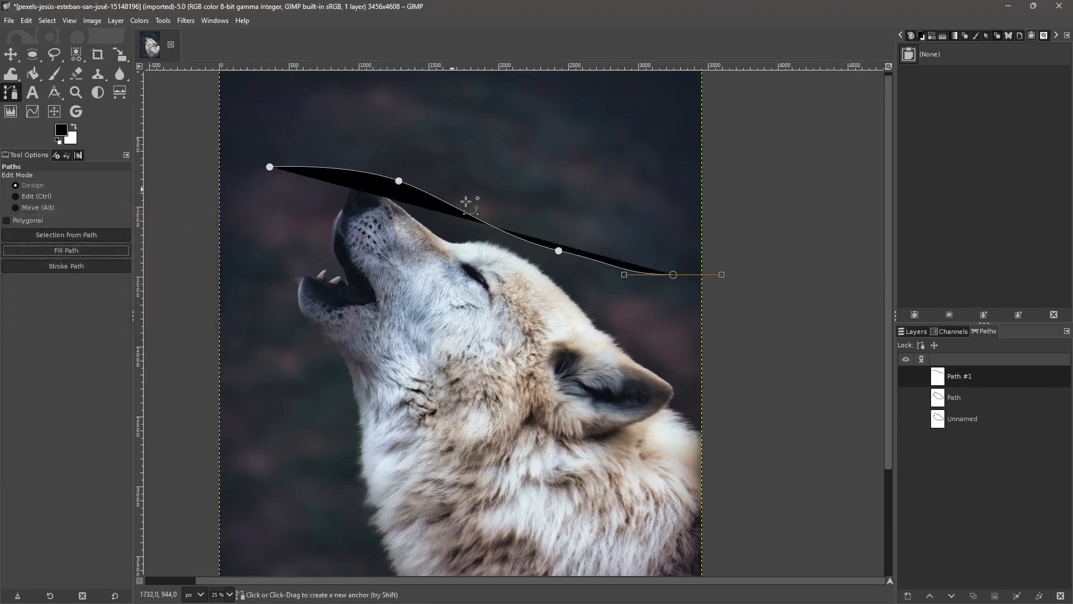
key(ctrl+z)
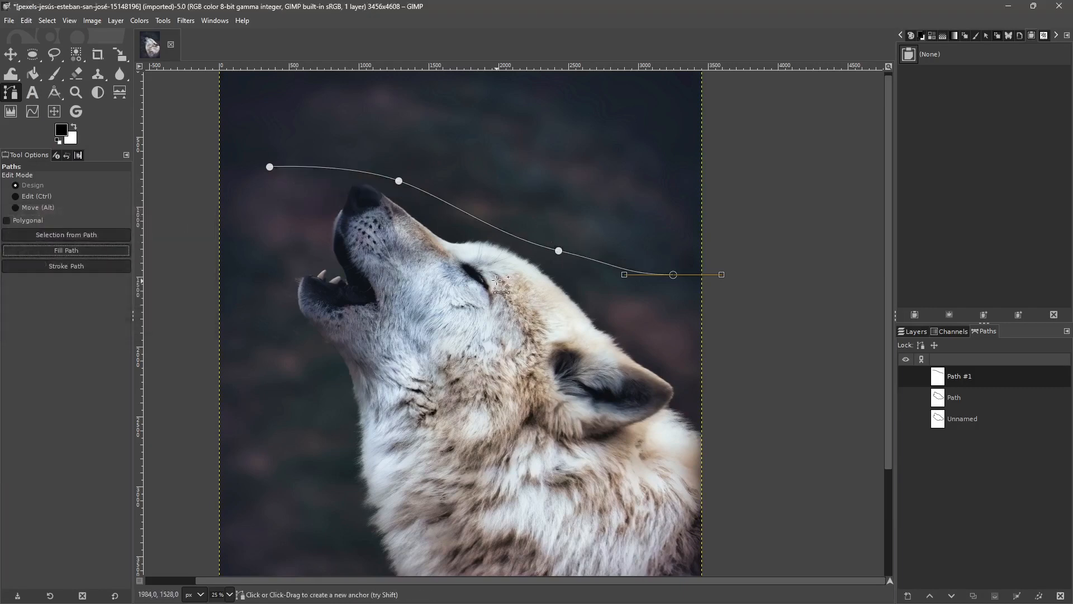
Step: Stroke the open curved path with the Paintbrush as paint tool and undo the stroke
click(71, 267)
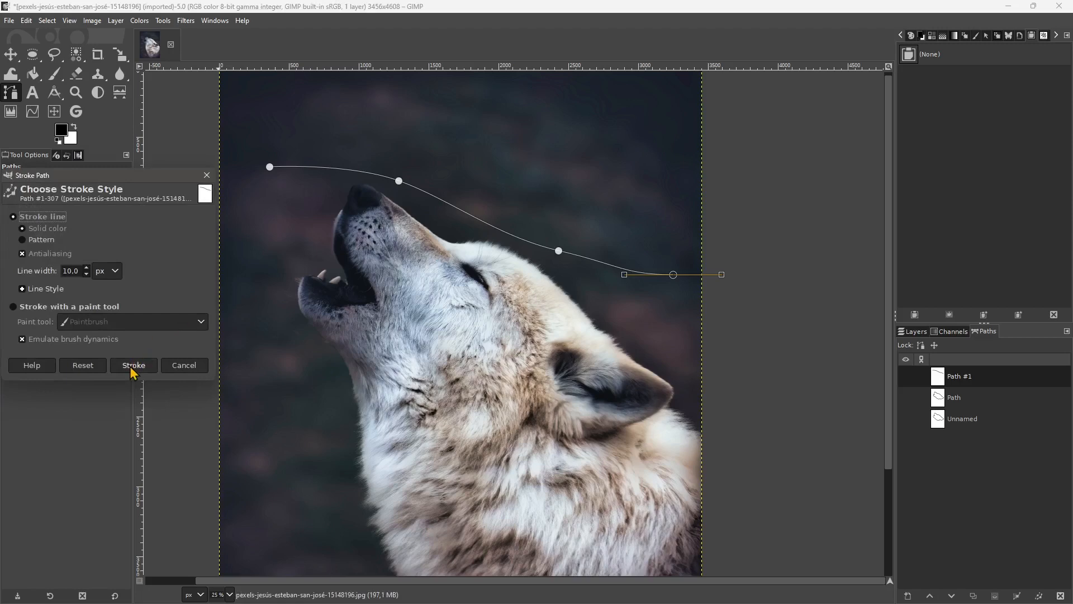
click(33, 305)
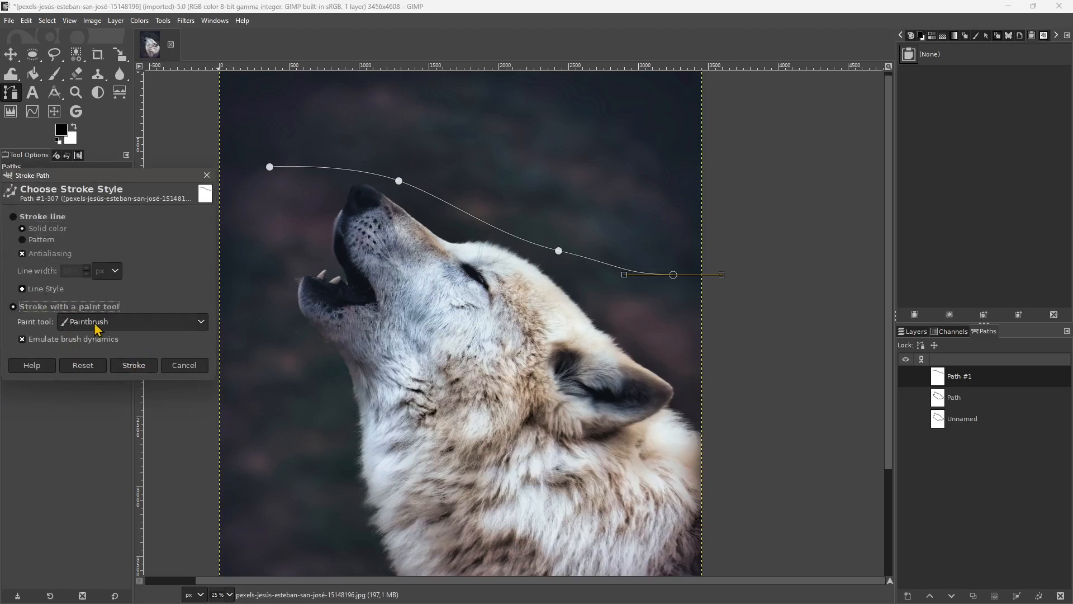
click(126, 369)
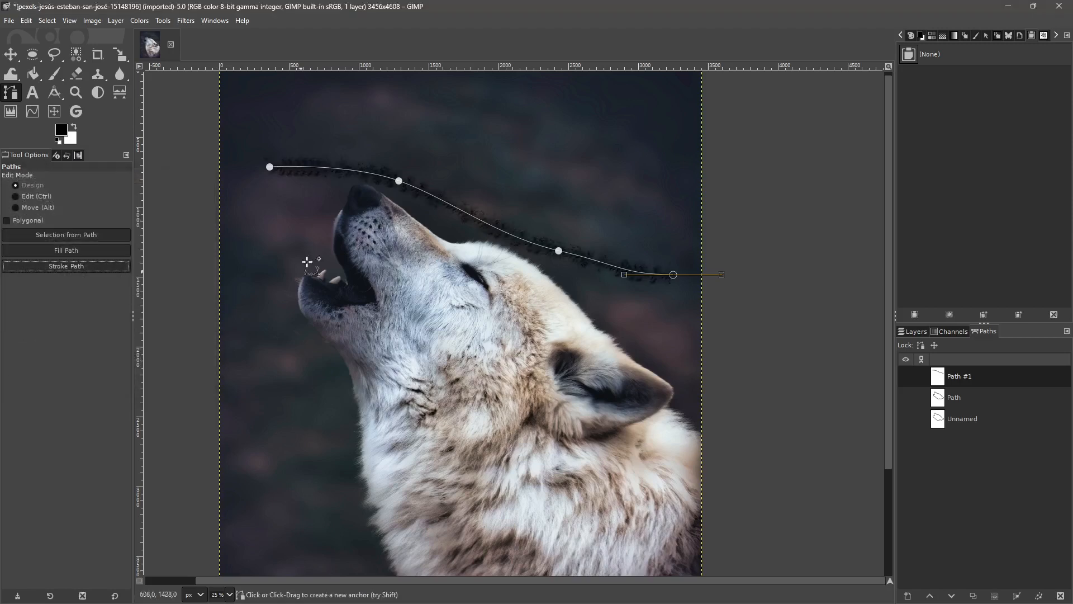
key(ctrl+z)
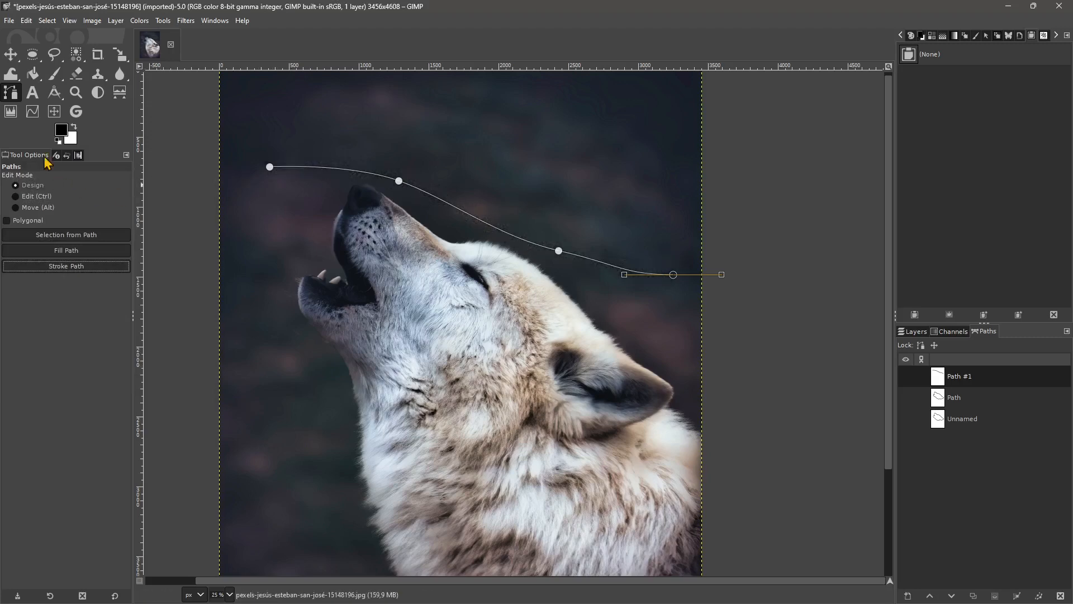
Step: Examine the Paintbrush's available brushes and its current settings, leaving the brush choice as it is
click(54, 73)
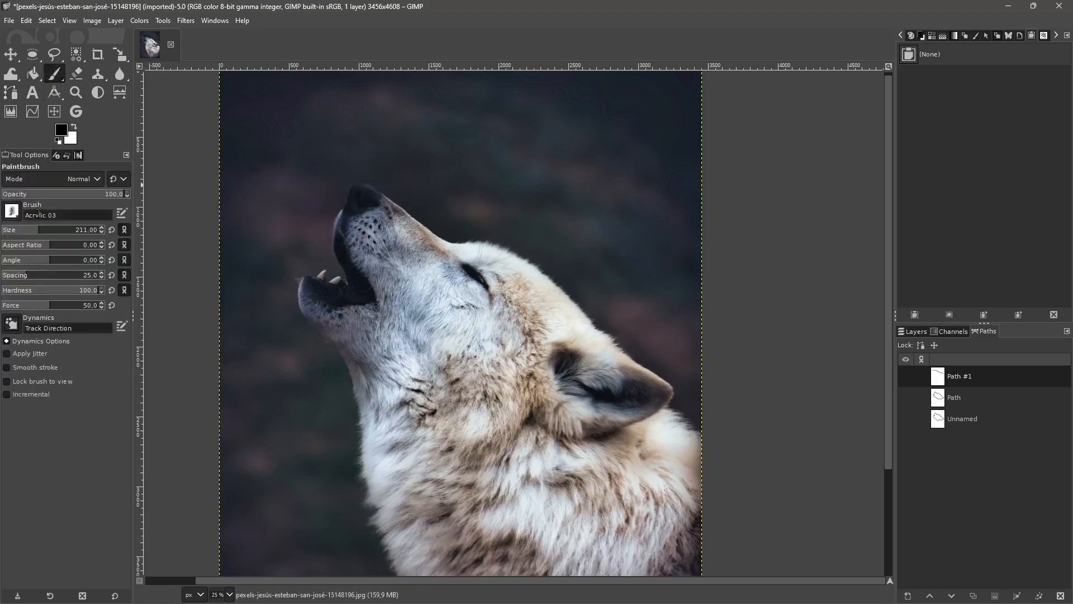
click(12, 211)
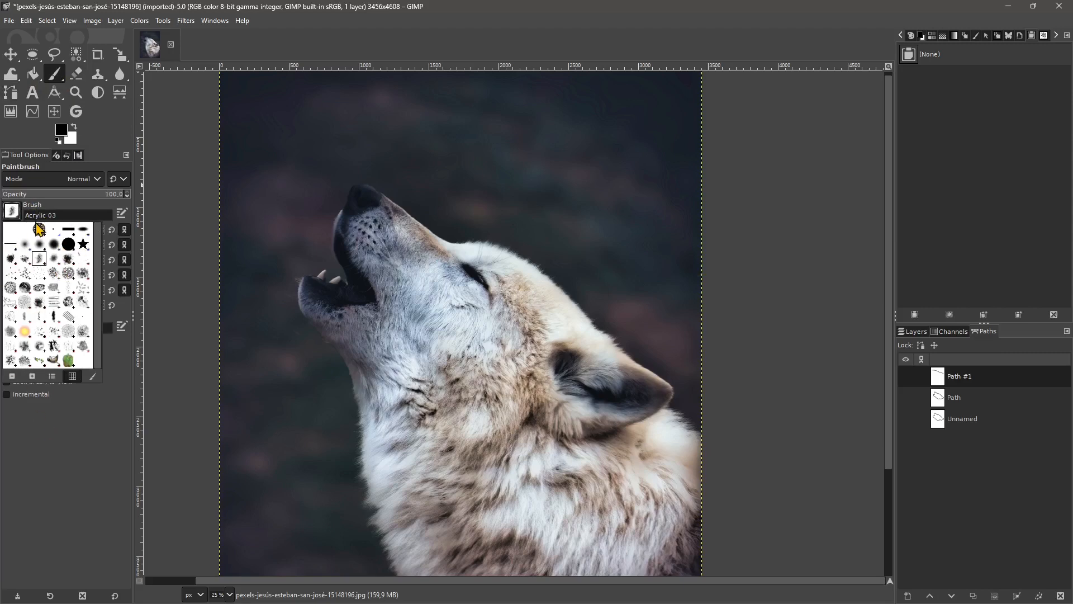
click(119, 409)
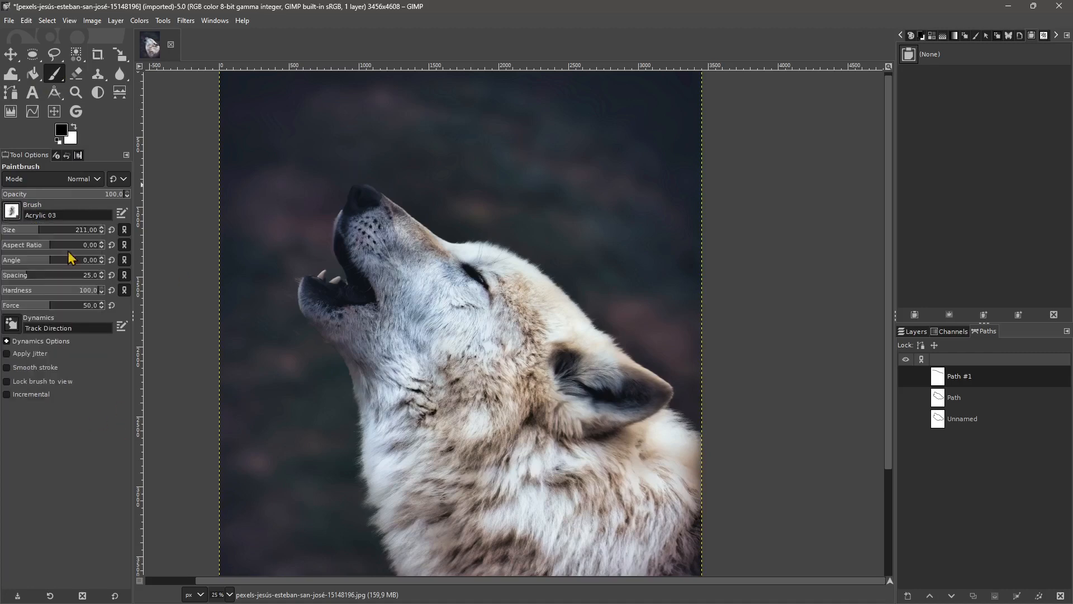
Step: Create a text box over the wolf's neck fur and enter the text SVG in Bebas Neue
click(32, 93)
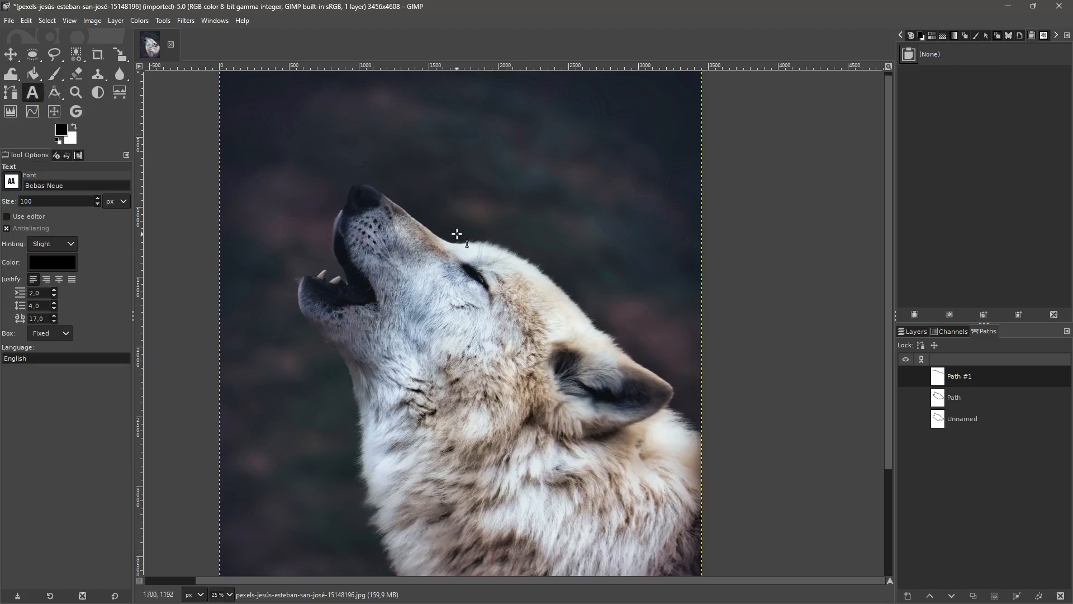
drag(327, 386, 628, 535)
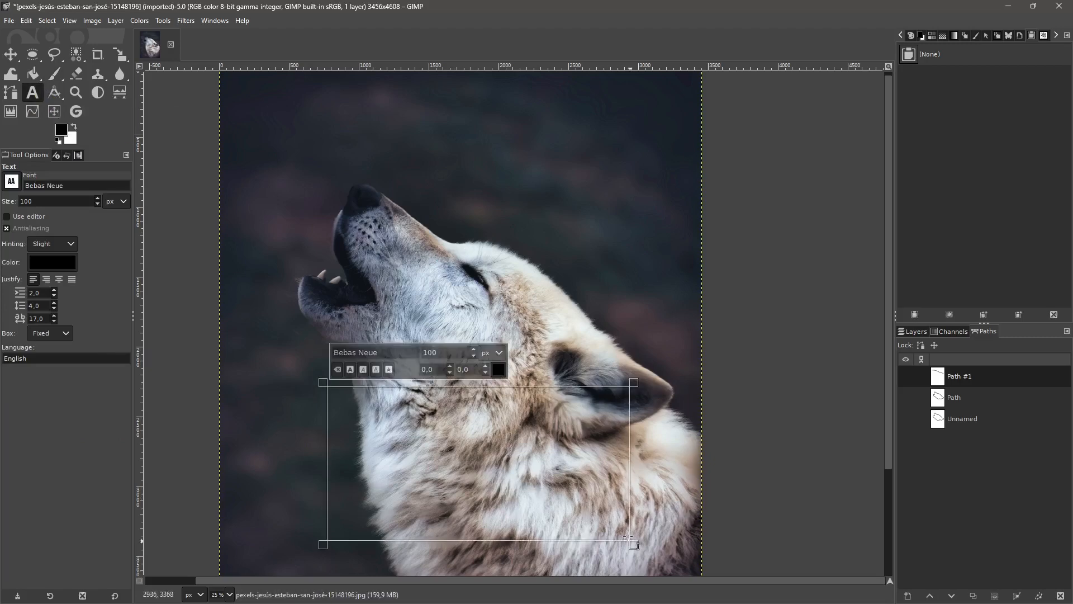
text(SVG)
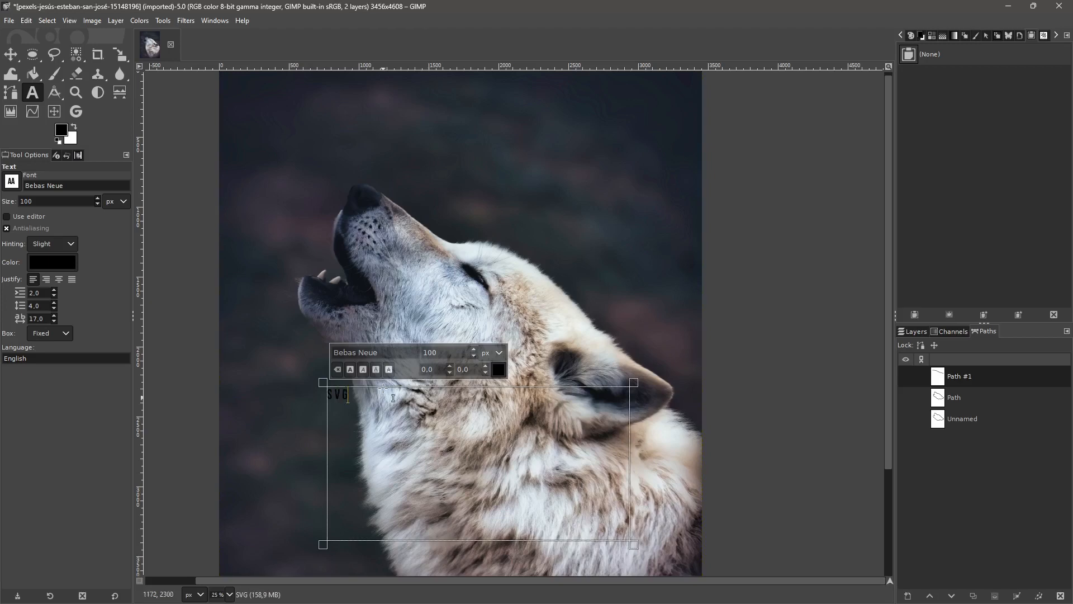
Step: Set the font size of the entire SVG text to 600 px
drag(383, 386, 310, 400)
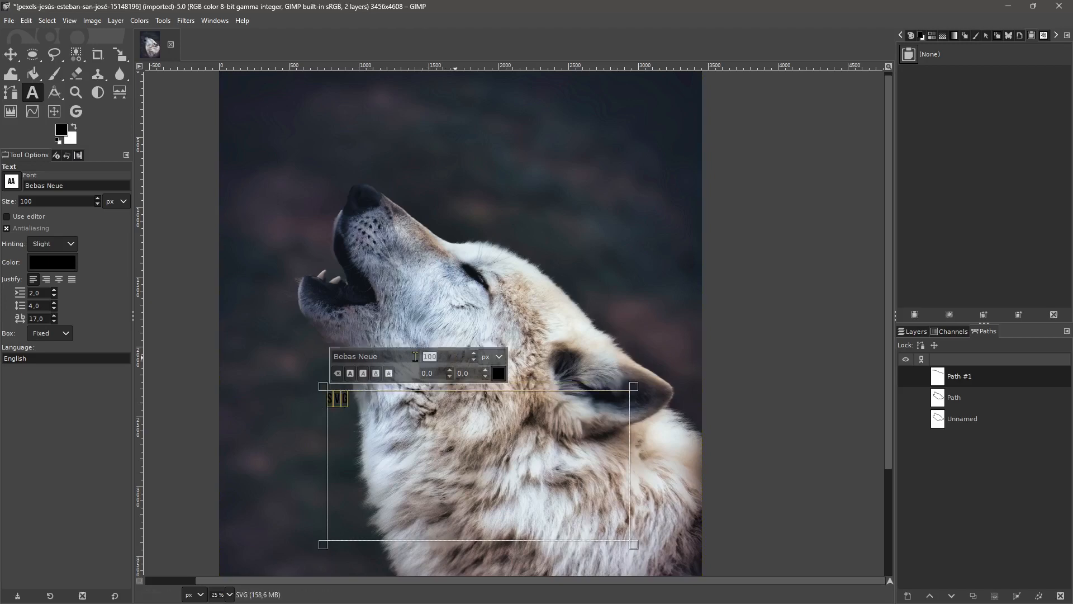
text(600)
key(Return)
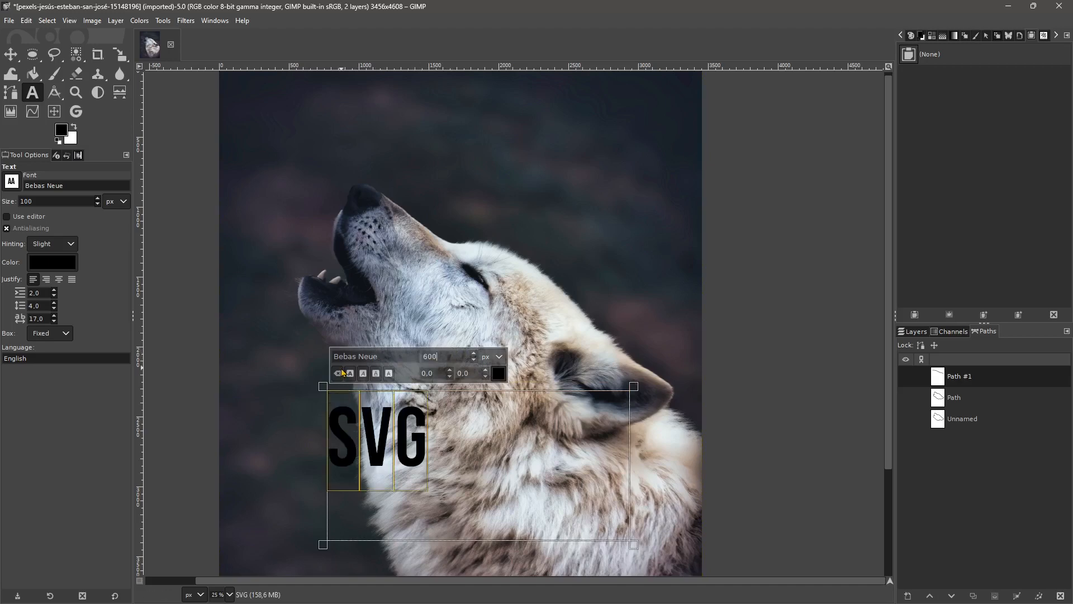
Step: Set the SVG text's size to 2000 px and enlarge its text box up-left and down-right to fit the letters
key(BackSpace)
key(Return)
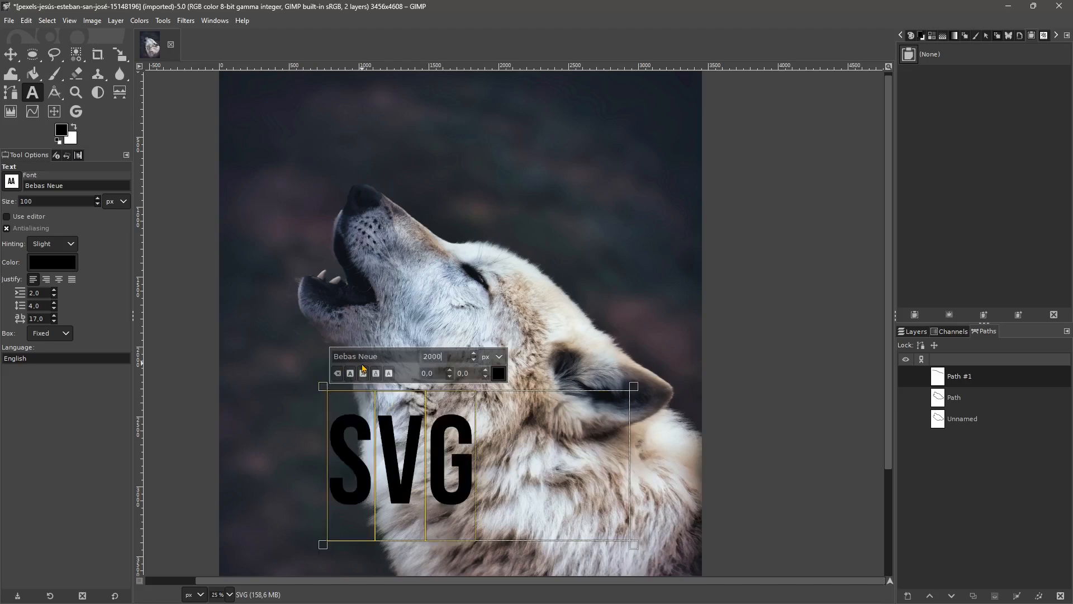
key(Return)
drag(322, 387, 258, 307)
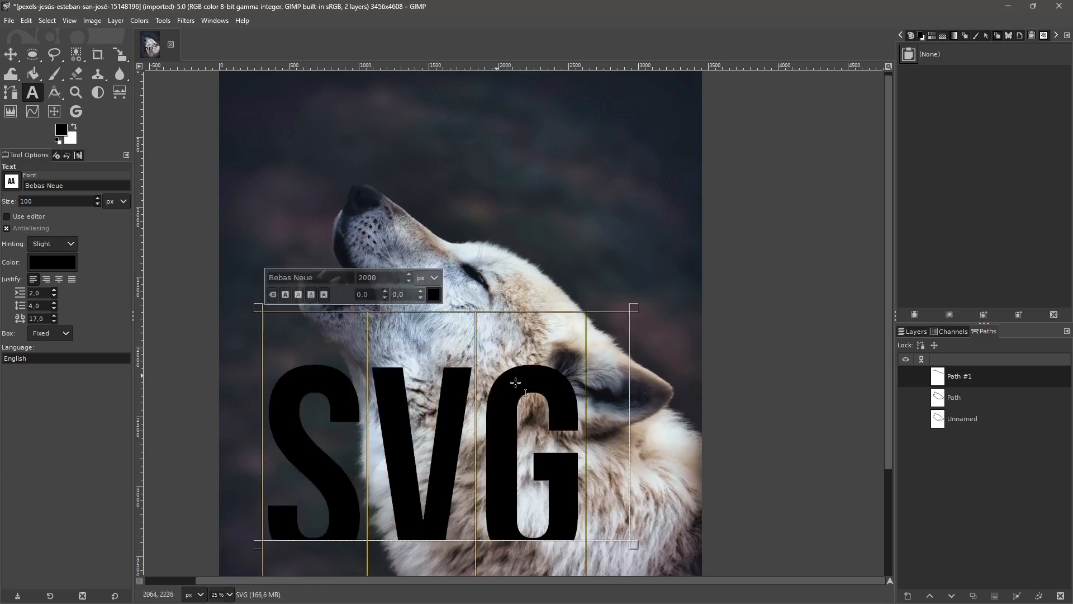
drag(649, 552, 696, 597)
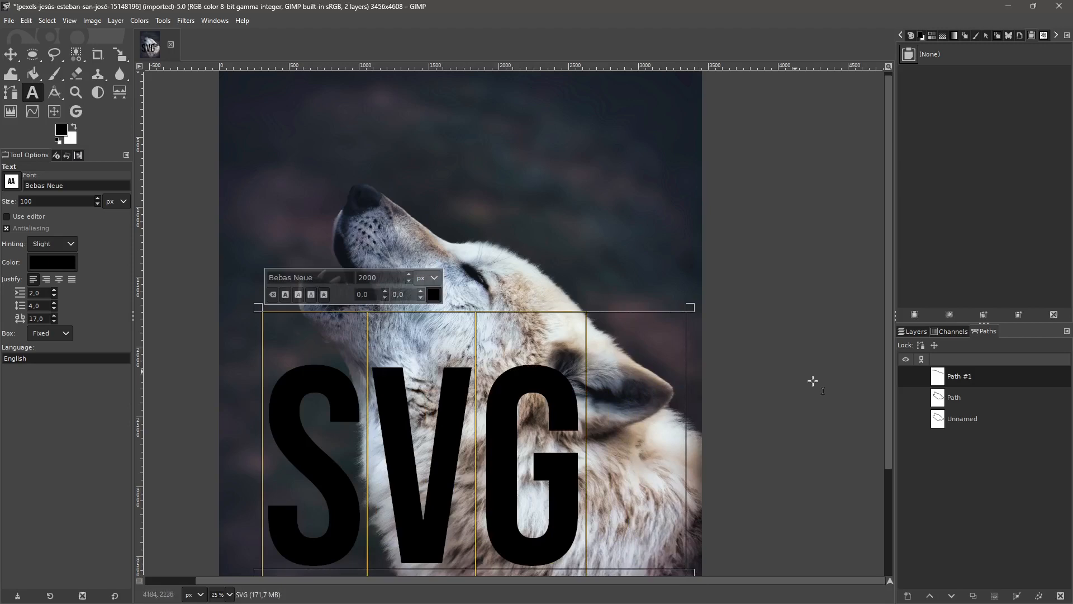
Step: Finish the text edit and move the SVG text layer up and slightly right, over the wolf's head
click(798, 365)
click(914, 333)
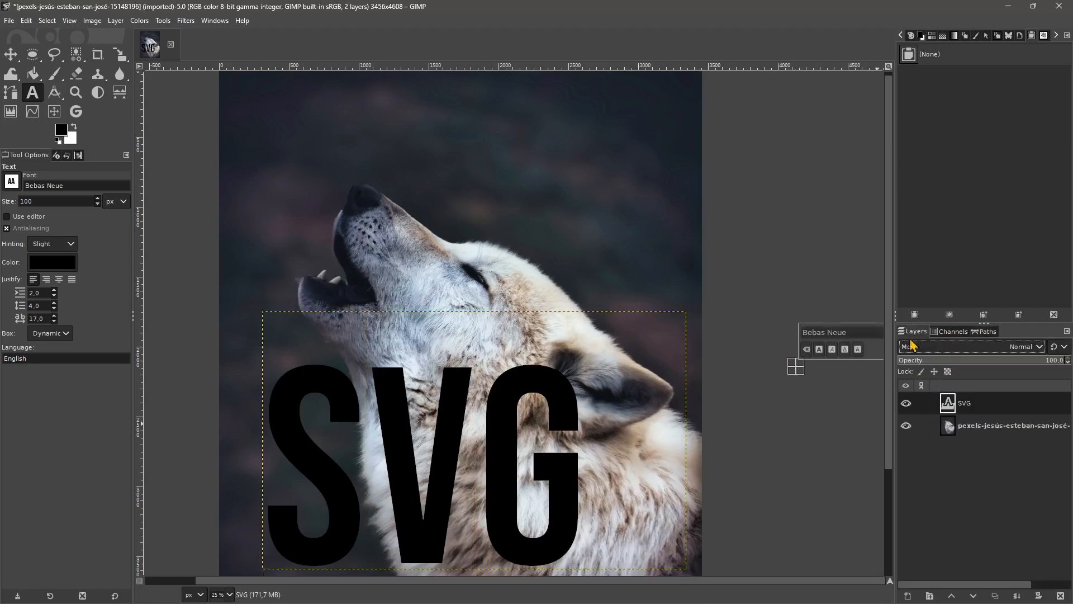
key(Escape)
click(967, 411)
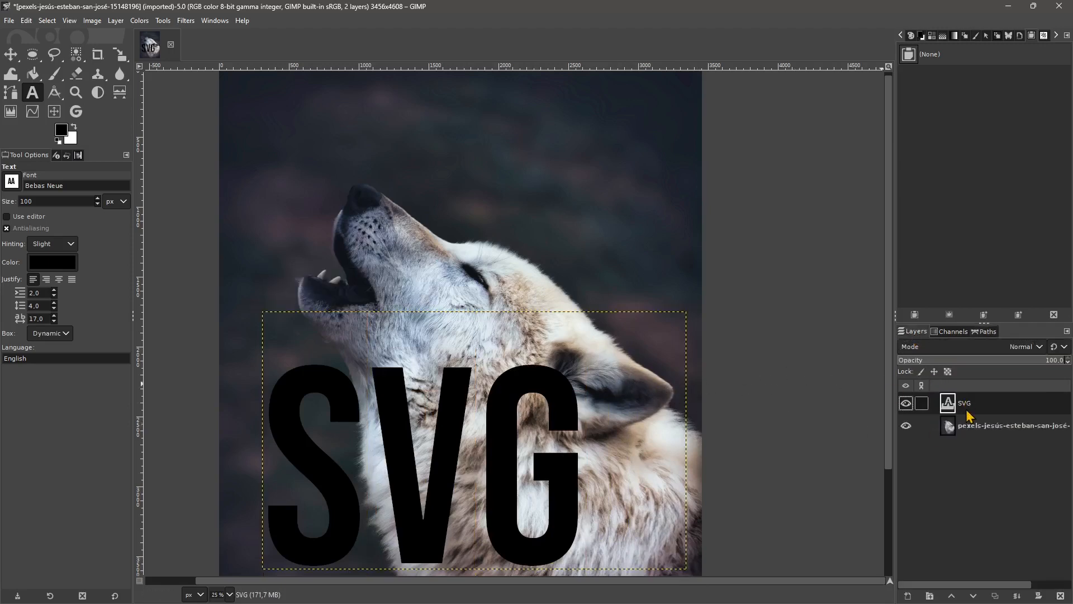
click(10, 54)
drag(518, 386, 555, 287)
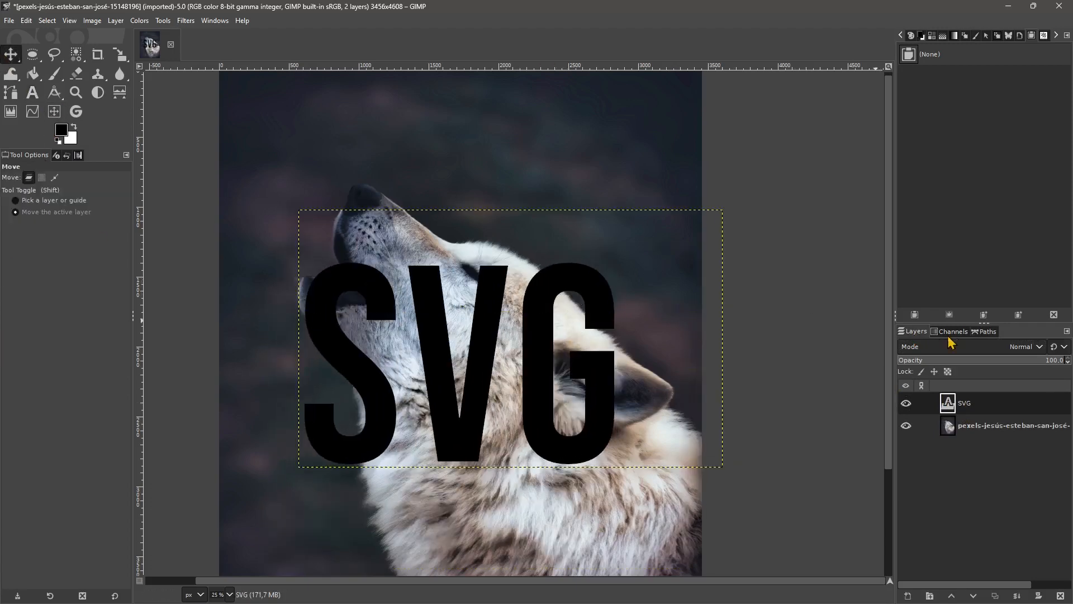
Step: Convert the SVG text layer to a path and make the new letter path visible
right_click(971, 411)
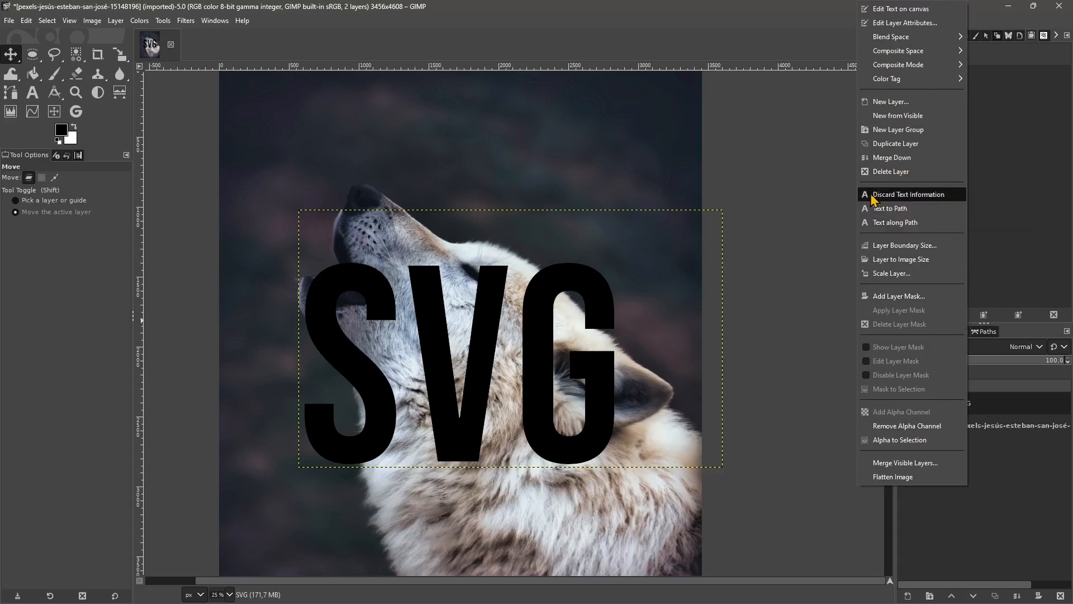
click(905, 199)
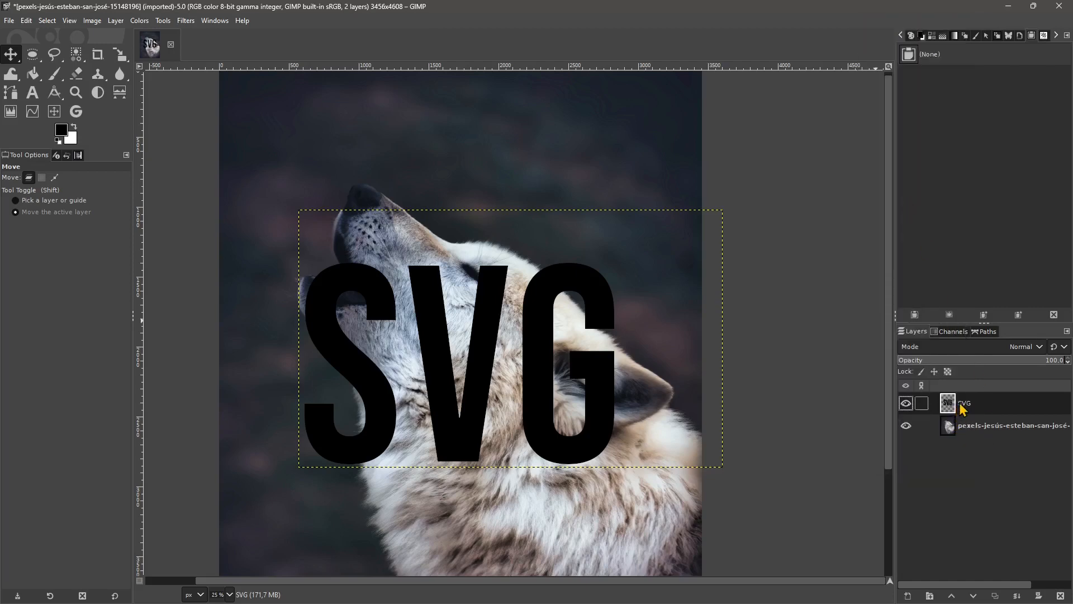
right_click(967, 413)
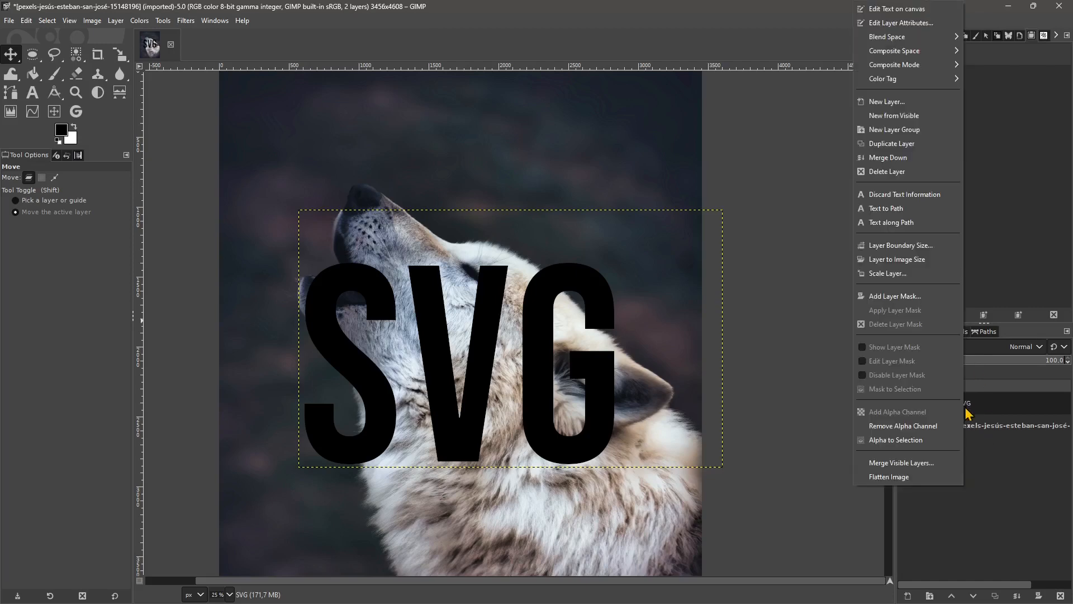
click(879, 211)
click(985, 331)
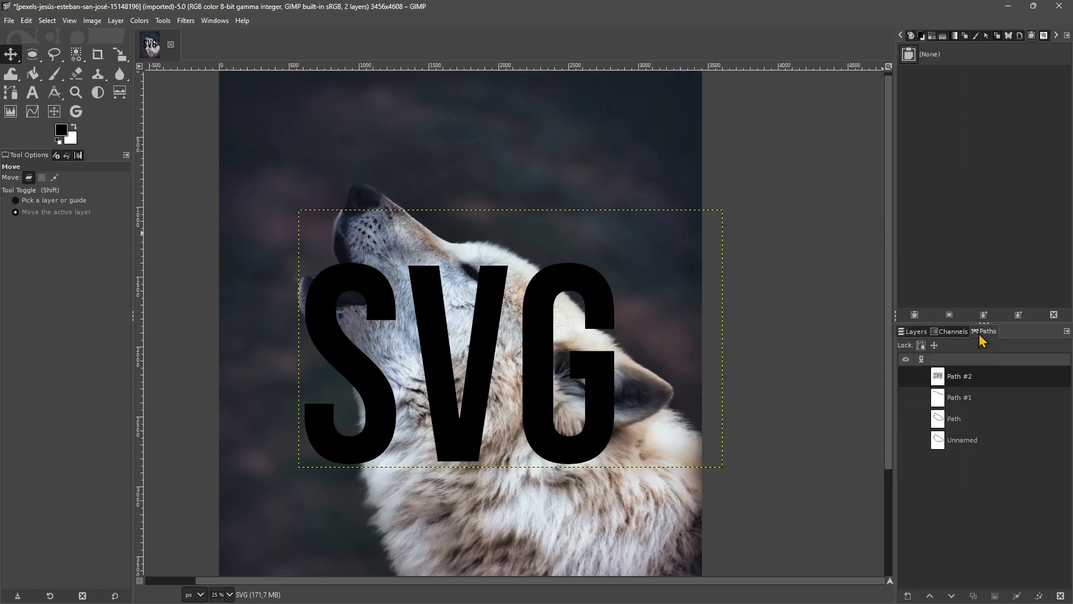
click(905, 377)
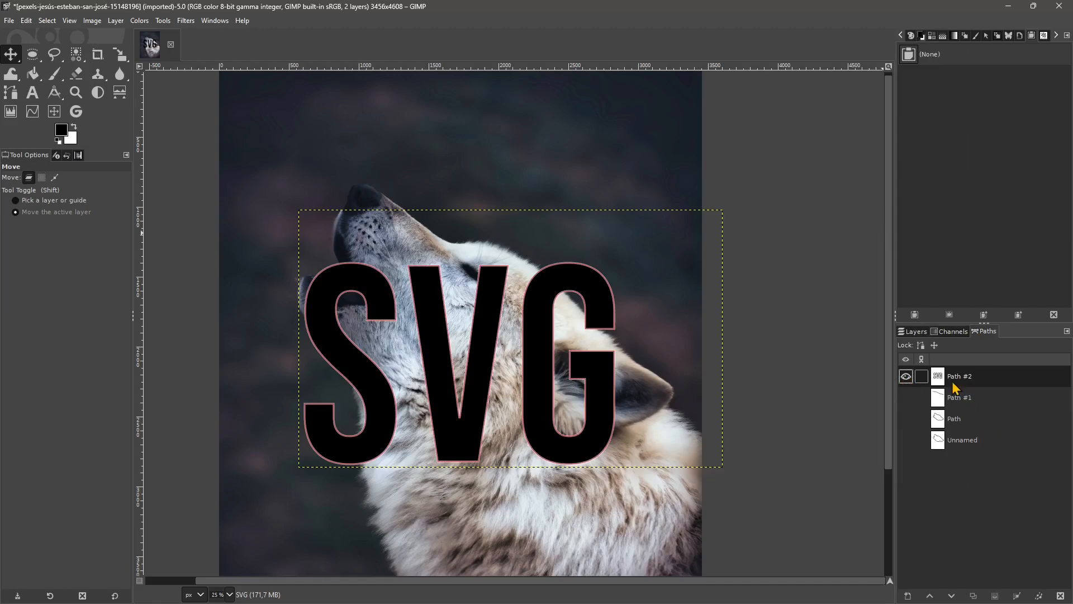
Step: Hide the SVG text layer and open its letter path for editing
click(912, 332)
click(906, 404)
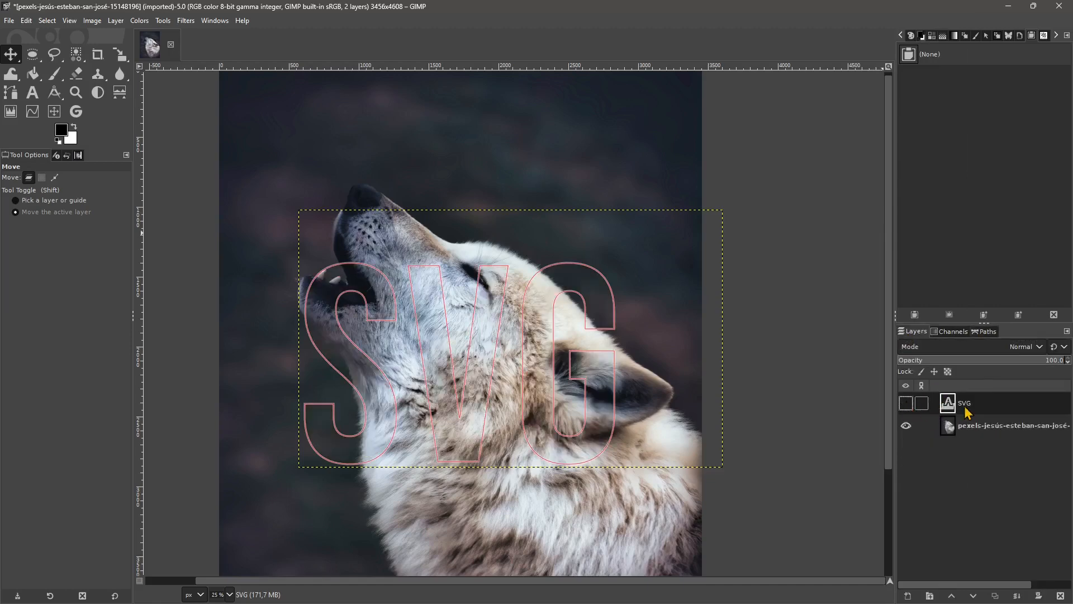
click(986, 331)
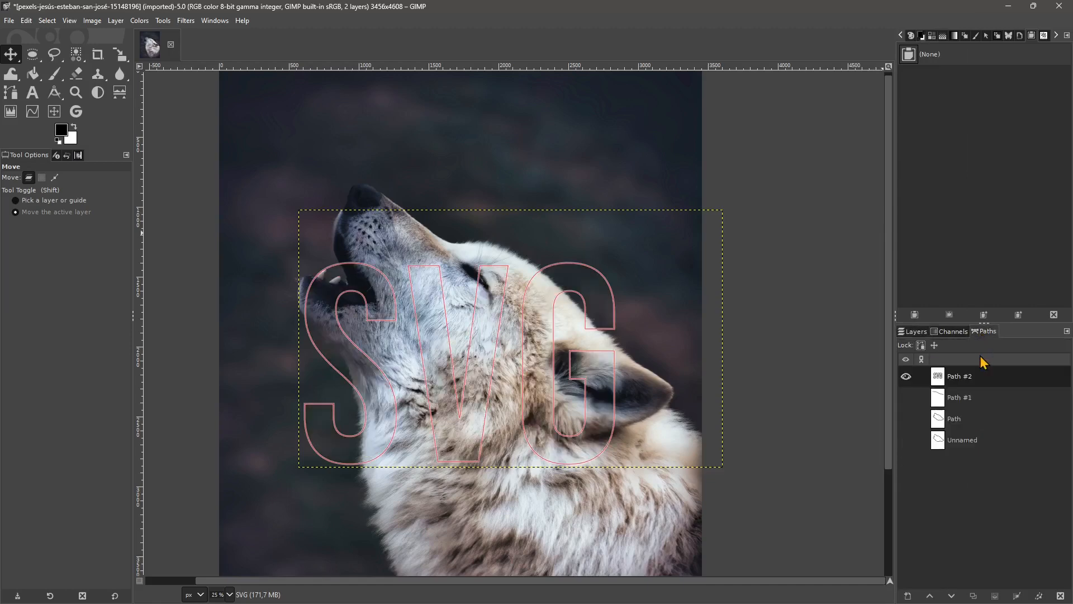
right_click(954, 385)
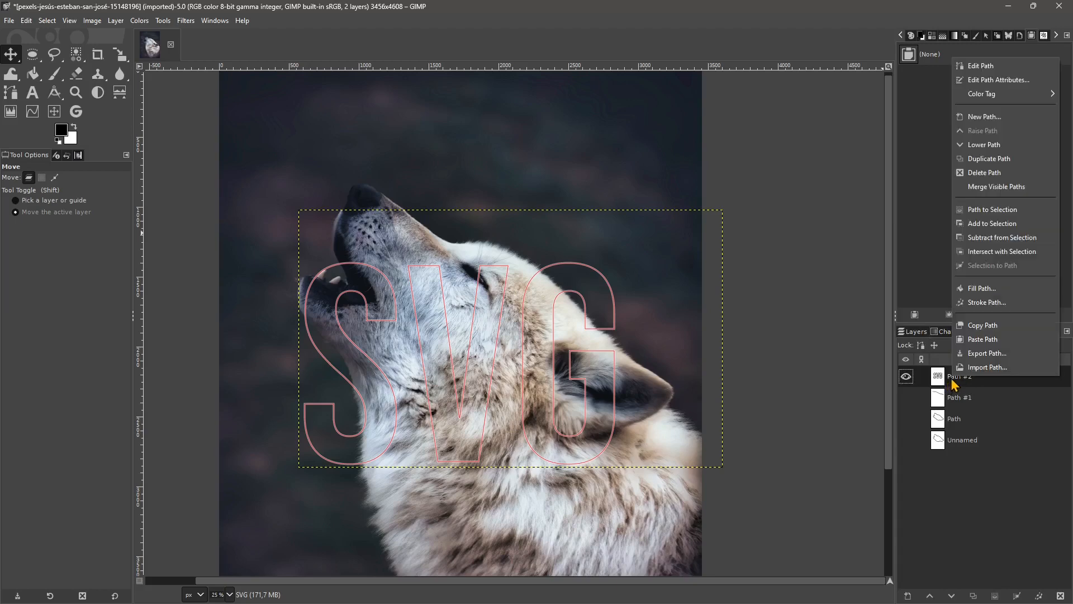
click(973, 66)
Step: Reshape the V by pulling its lower-left node down into a long point and moving both upper ends higher
drag(443, 462, 445, 534)
key(ctrl+z)
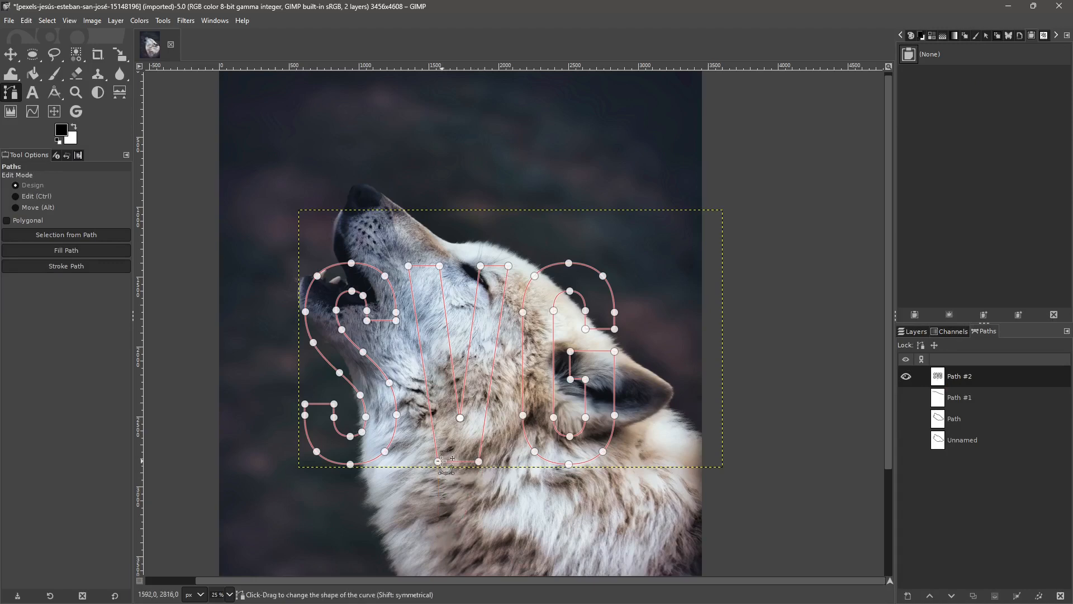
drag(439, 461, 463, 557)
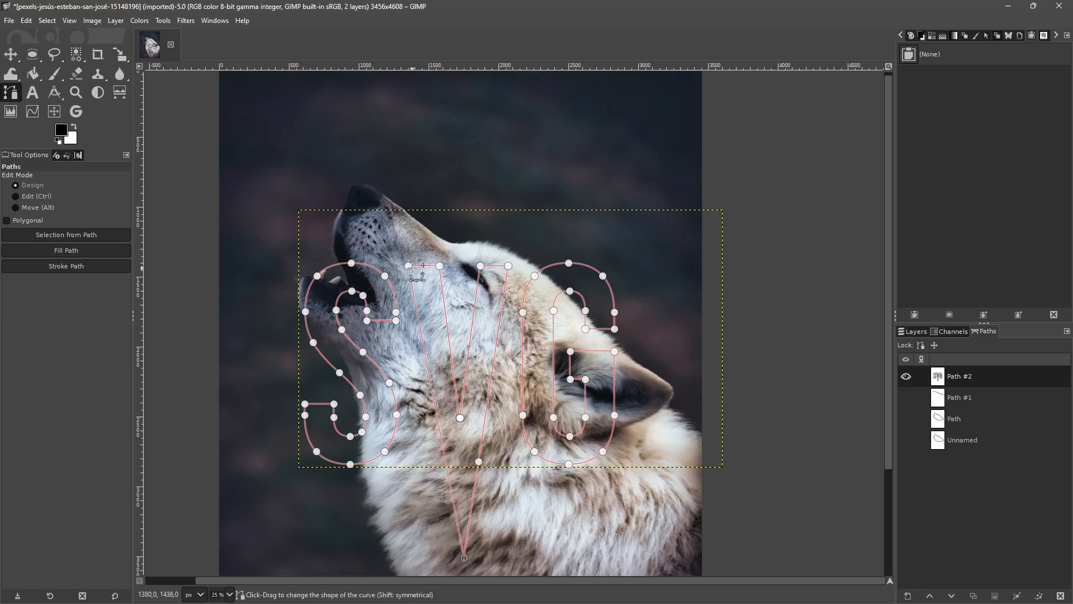
drag(409, 267, 402, 235)
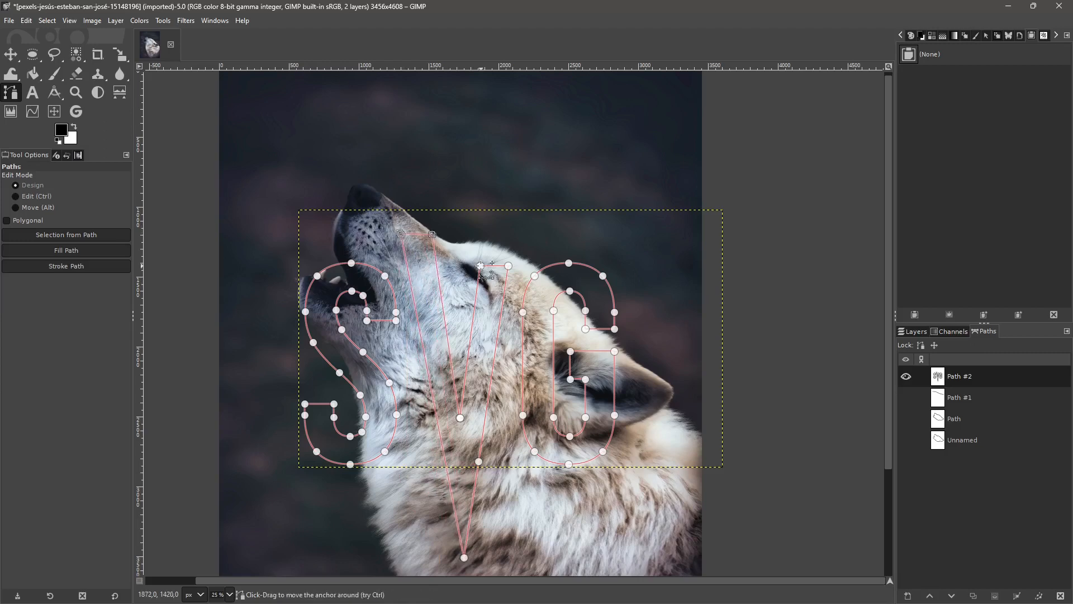
click(480, 266)
drag(508, 265, 491, 232)
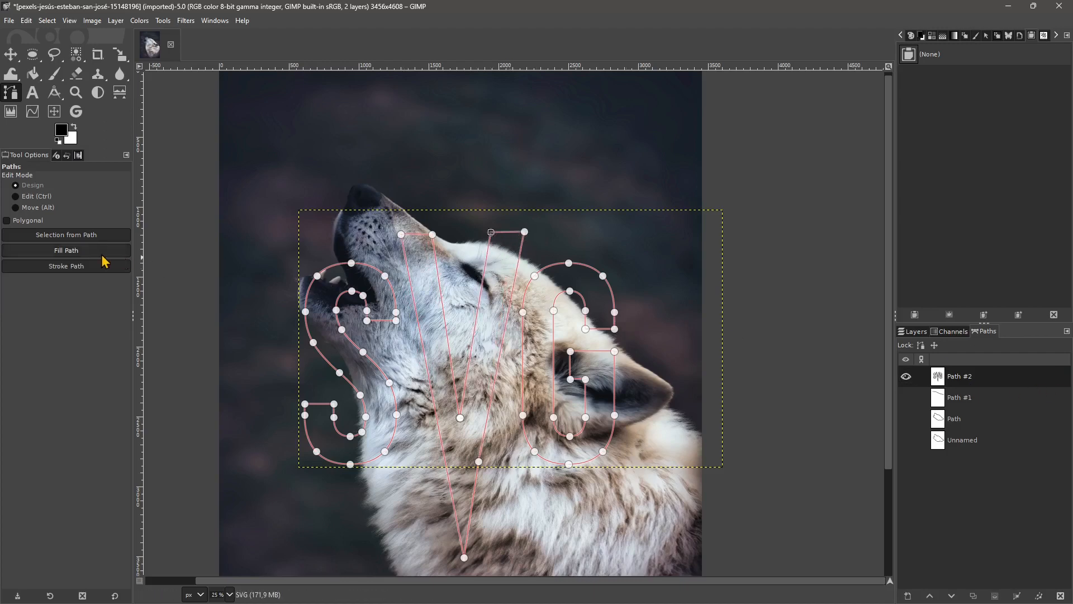
Step: Fill the reshaped letter path with the pattern on the SVG layer, antialiasing on, and show that layer to check the fill
click(70, 259)
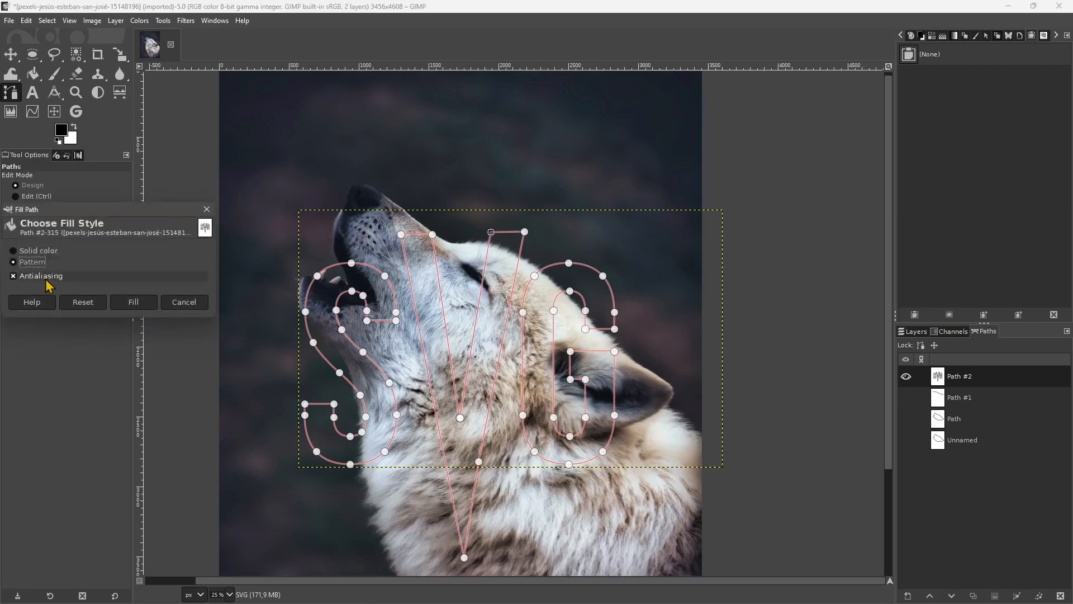
click(136, 303)
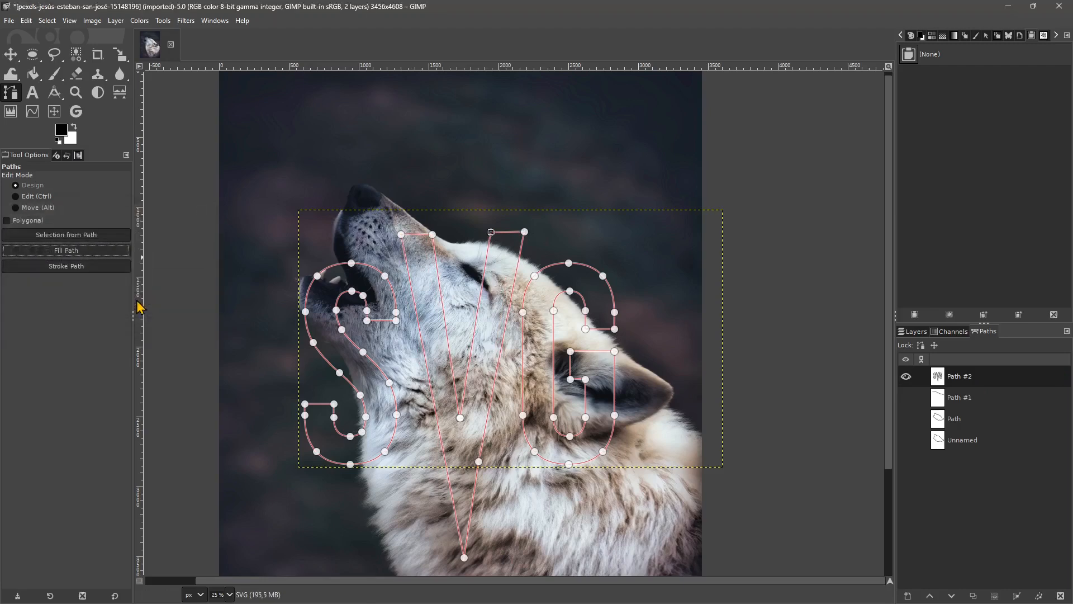
click(913, 331)
click(906, 403)
click(906, 403)
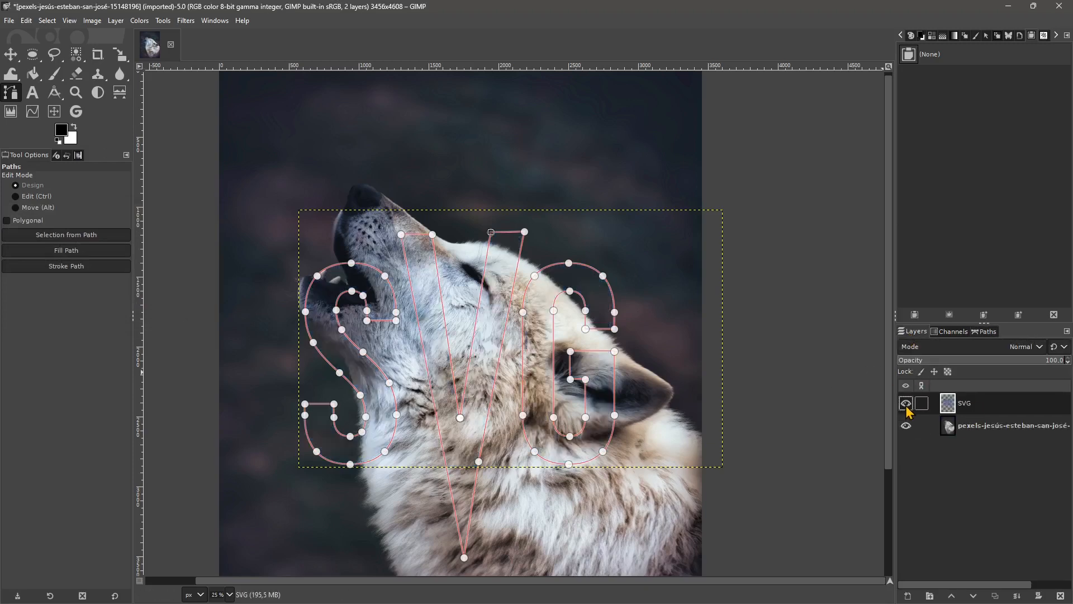
click(907, 403)
click(906, 403)
click(906, 403)
click(906, 403)
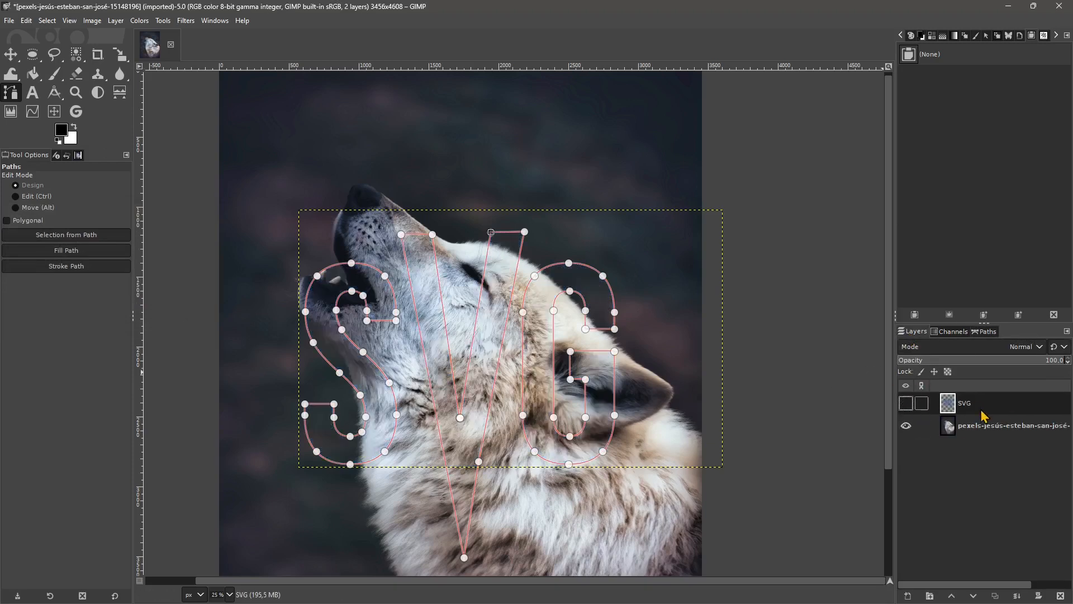
click(907, 405)
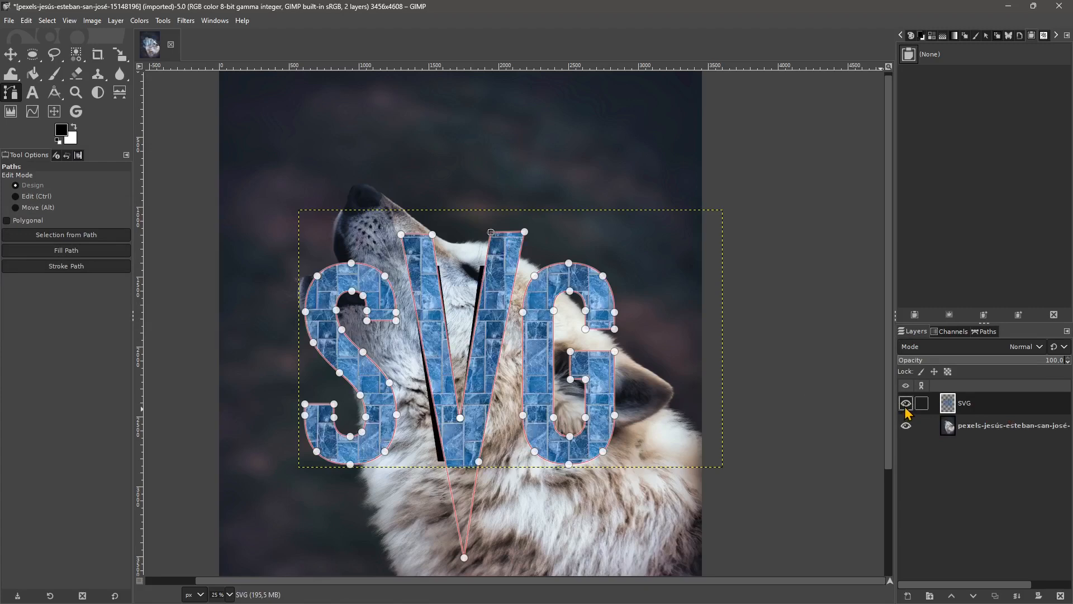
Step: Hide the SVG layer and its letter path, and activate the open curved path above the wolf
click(906, 404)
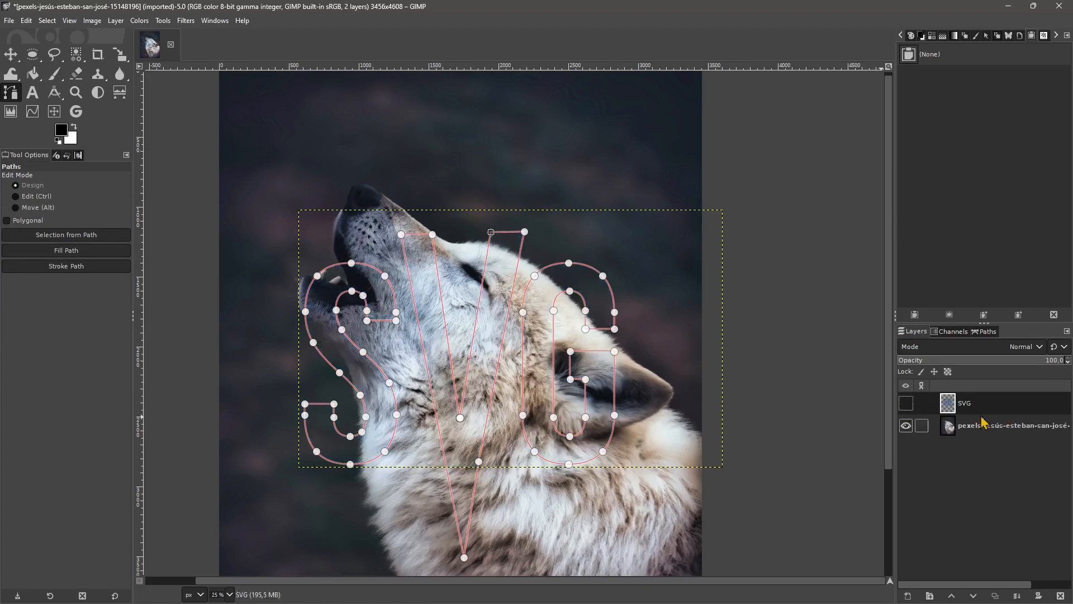
click(992, 333)
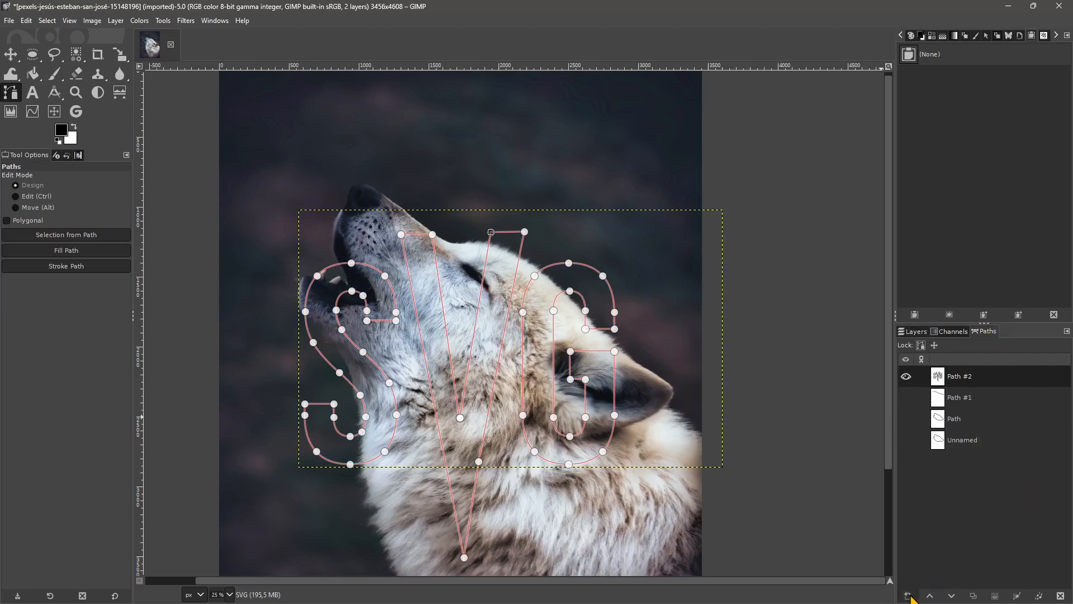
click(943, 402)
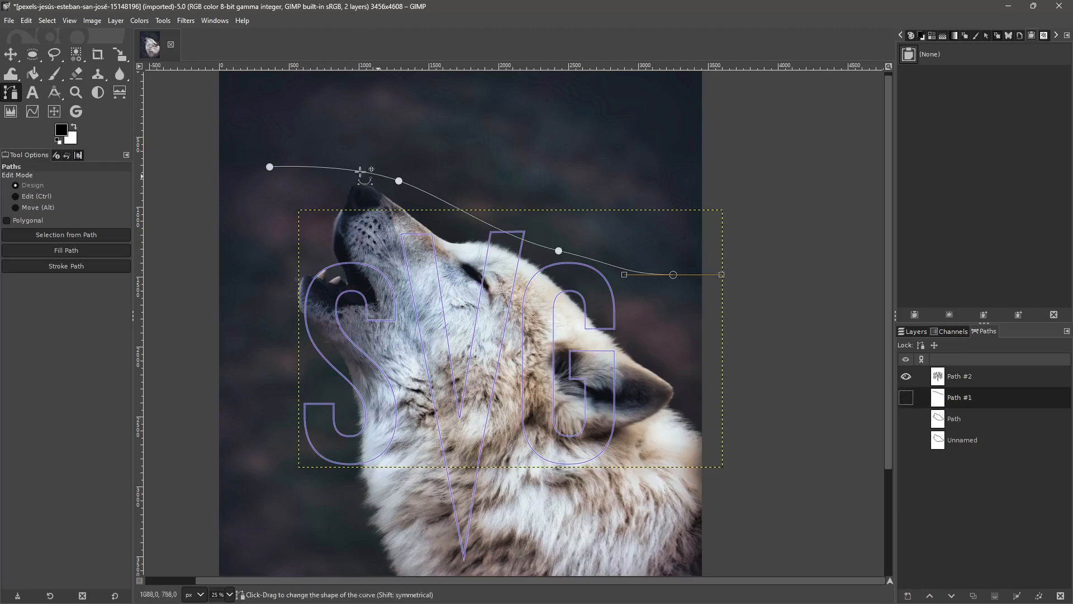
click(906, 377)
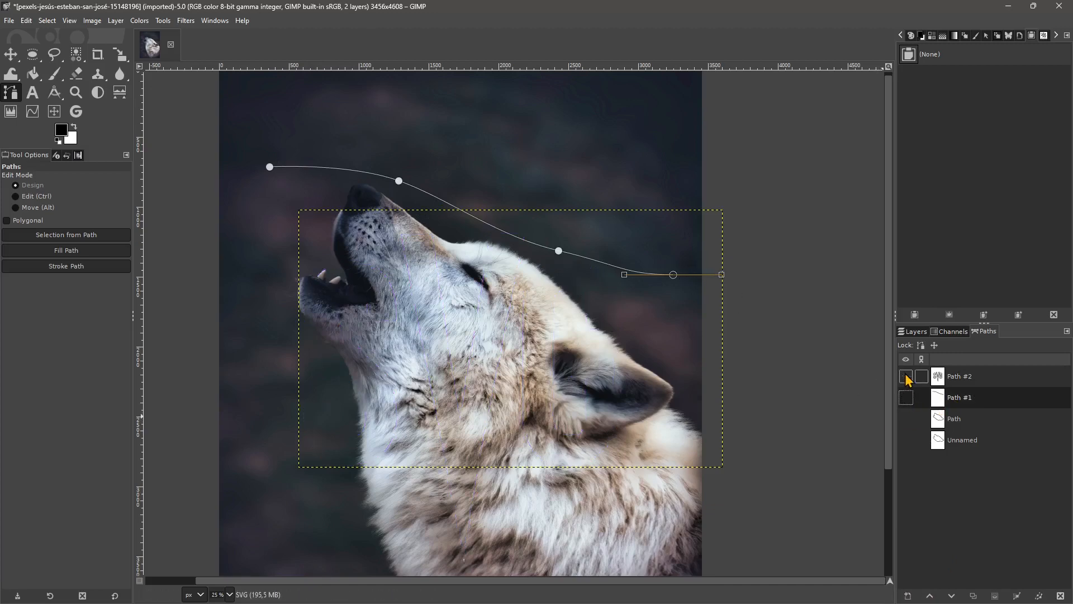
Step: Create a wide text box above the wolf and enter "text on a path" followed by the filler "lsakfdjadkfjlakfjlkdafjlkda"
click(915, 332)
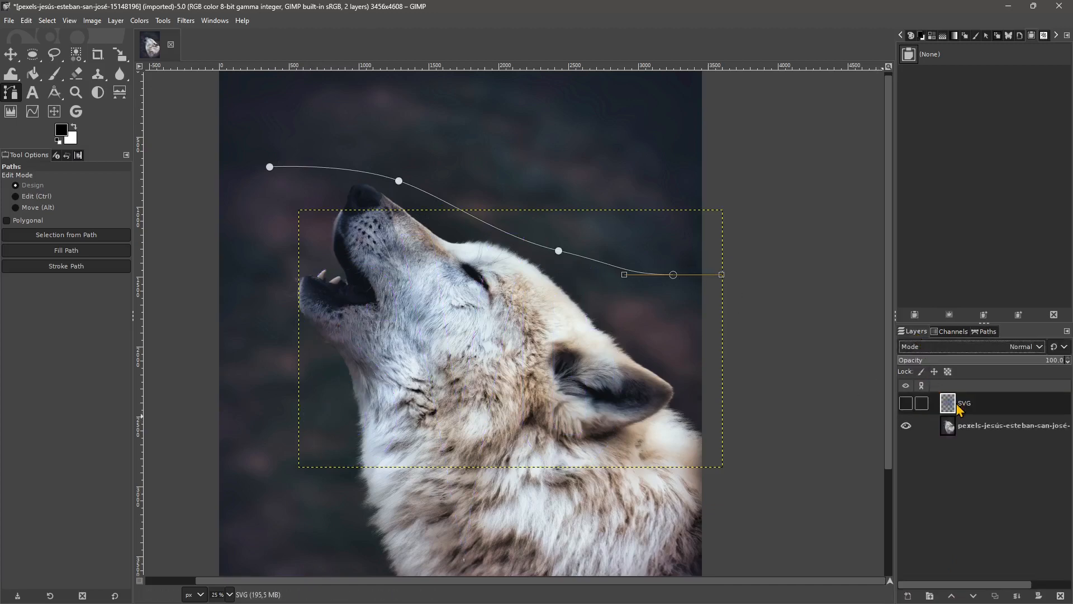
key(t)
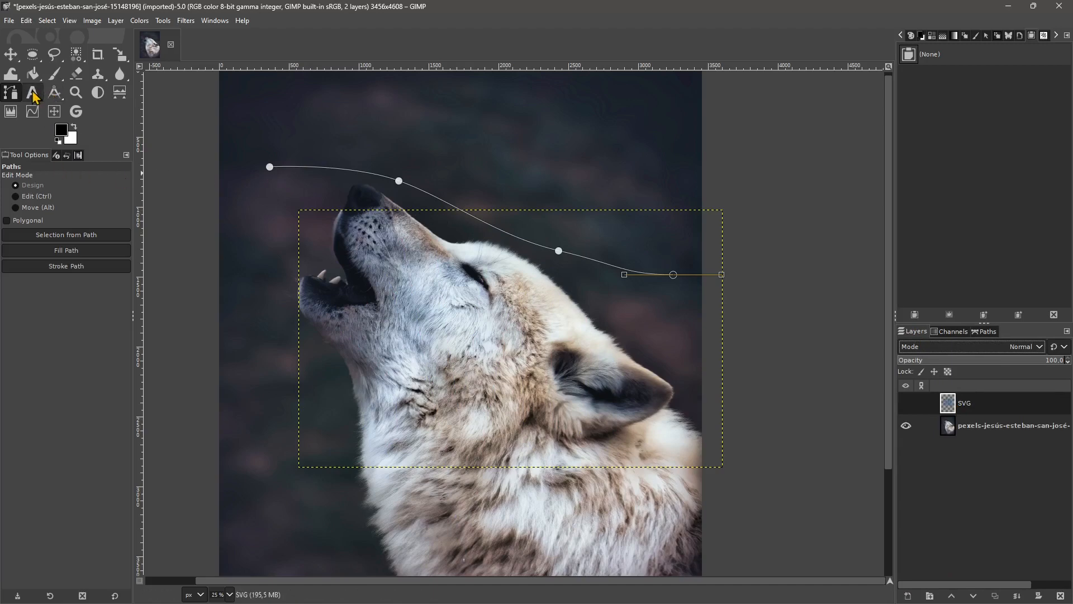
drag(299, 108, 611, 136)
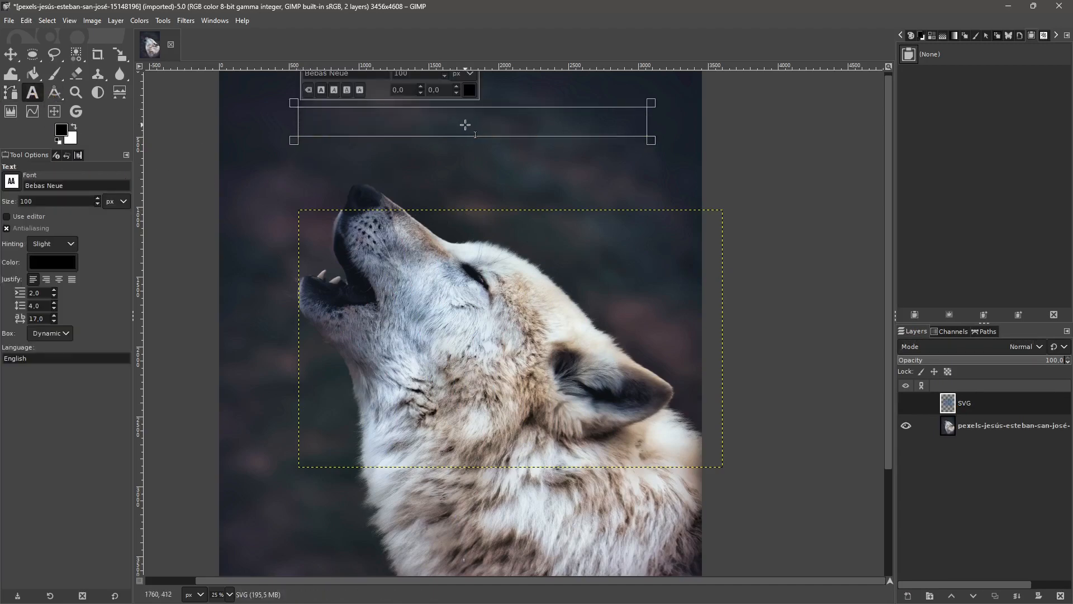
text(rt)
key(BackSpace)
key(BackSpace)
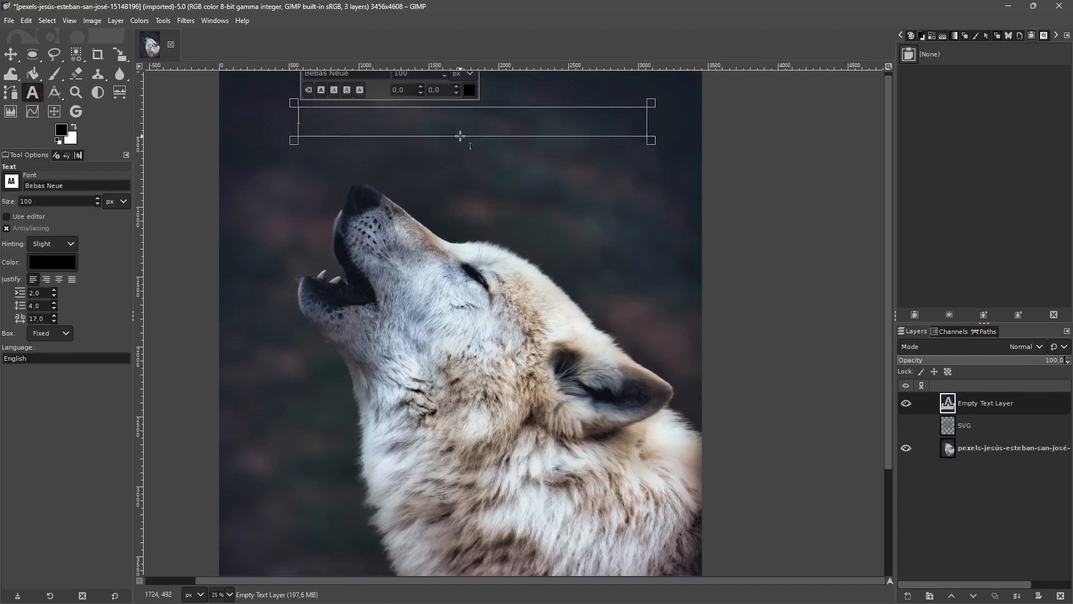
text(text)
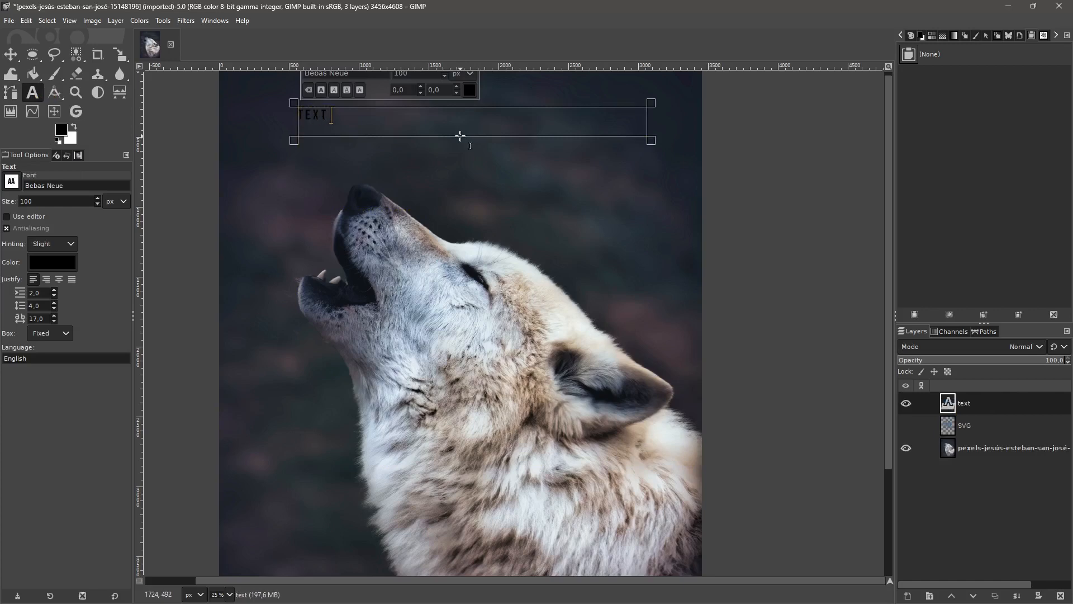
text( on a path)
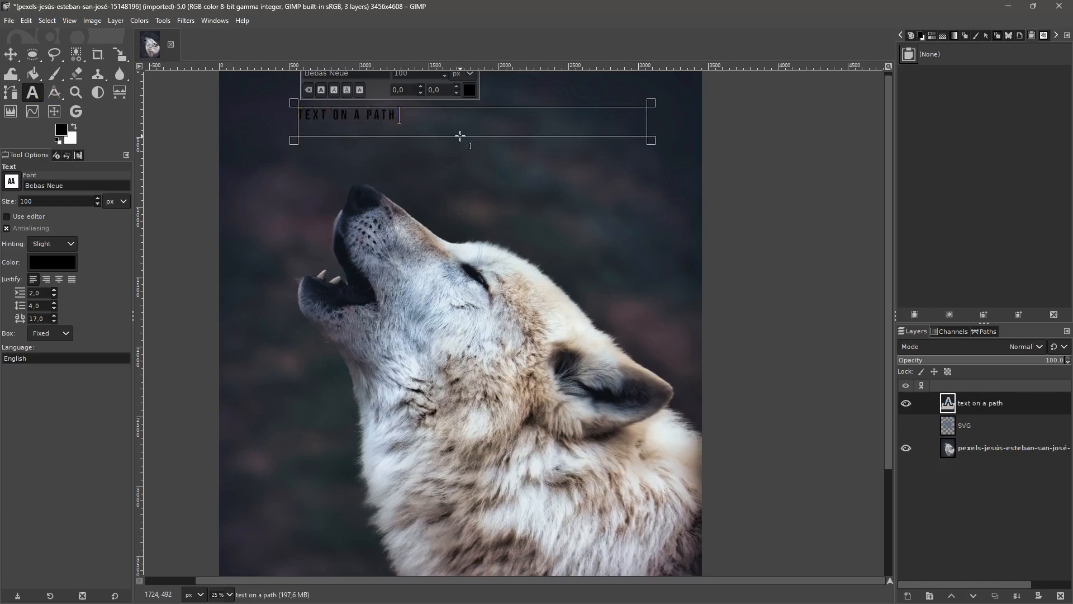
text( lsakfdjadkfjlakfjlkdafjlkda)
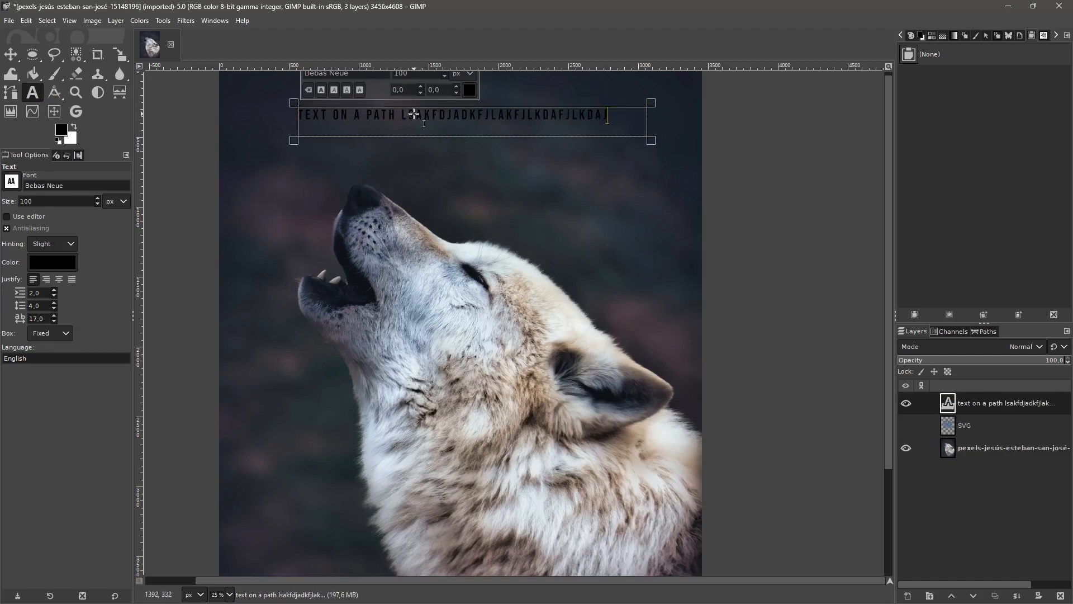
Step: Replace the filler and ending in the text box so it reads "text on a vector graphic path on GIMP"
drag(401, 114, 735, 107)
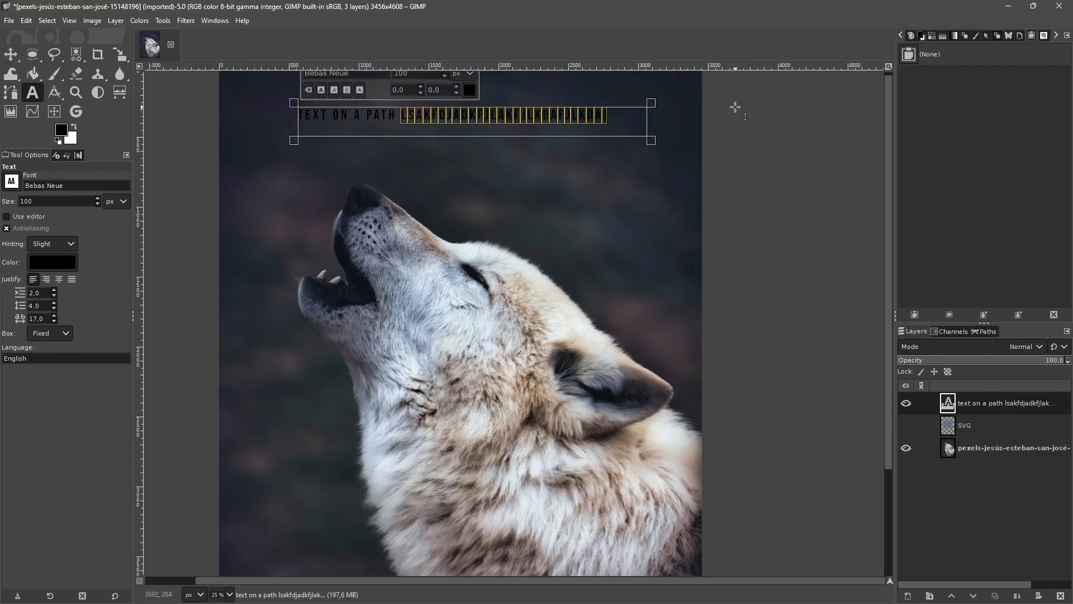
key(BackSpace)
key(BackSpace)
key(BackSpace)
key(BackSpace)
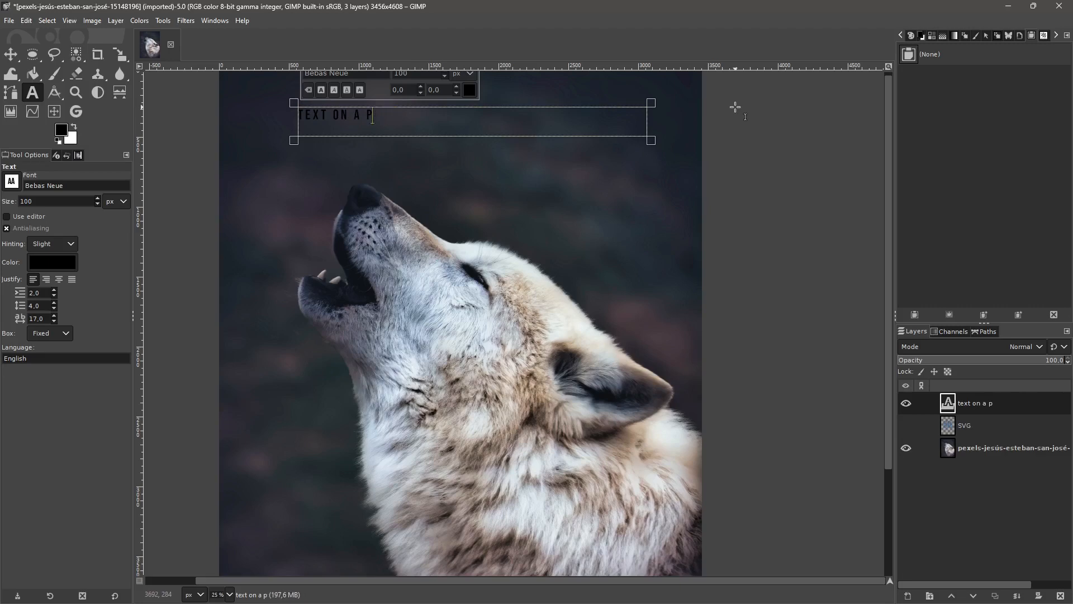
key(BackSpace)
text(VECTOR ggrap)
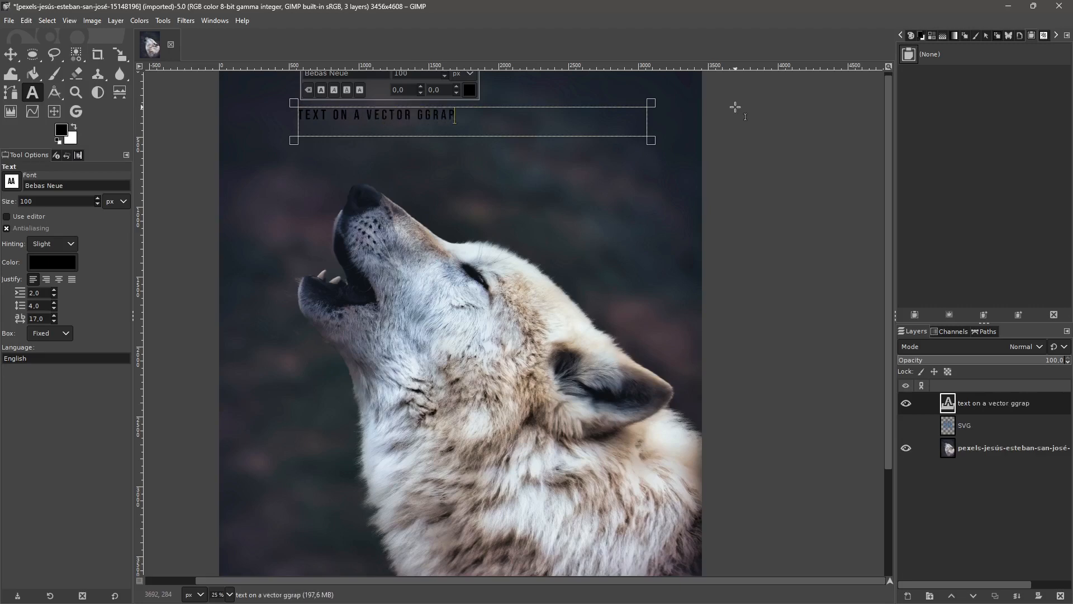
key(BackSpace)
key(BackSpace)
key(BackSpace)
key(BackSpace)
text(raphic path on)
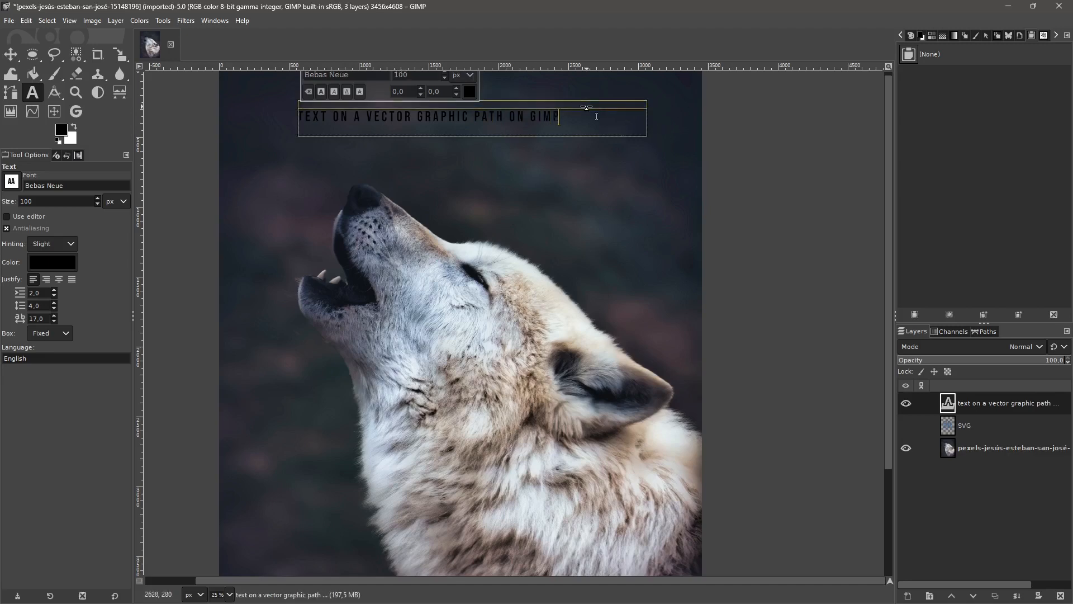
Step: Set the colour of all the text in the box to white, HTML notation ffffff
key(ctrl+a)
click(468, 91)
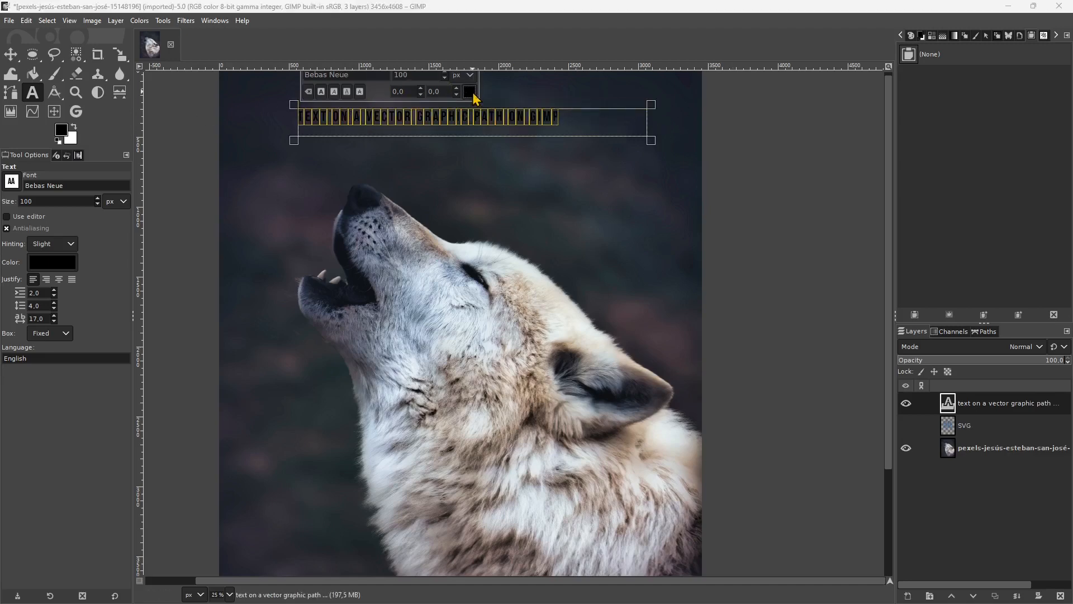
drag(390, 55, 367, 36)
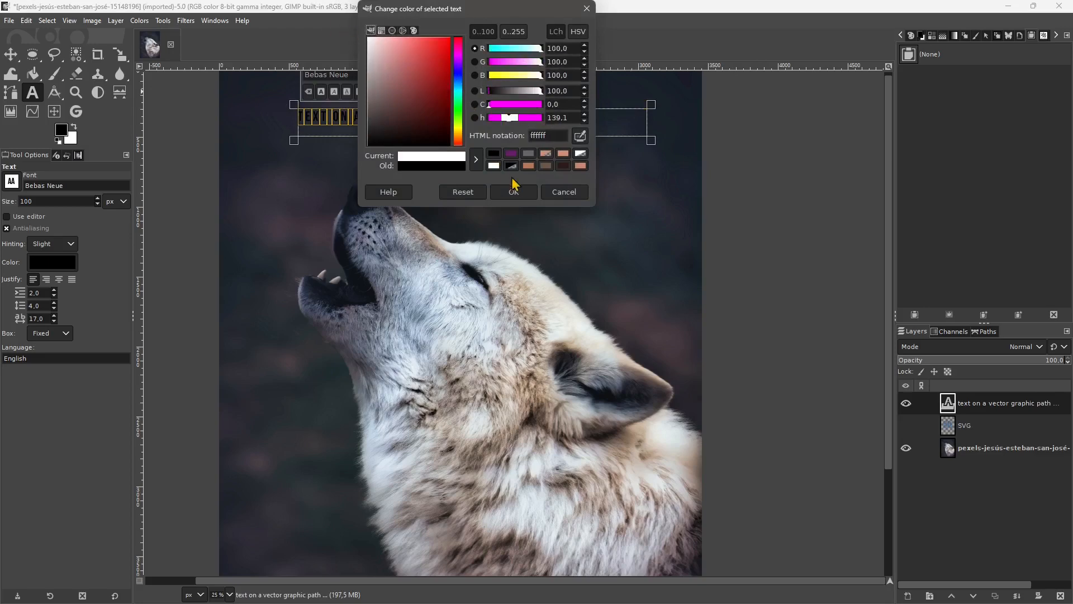
click(512, 192)
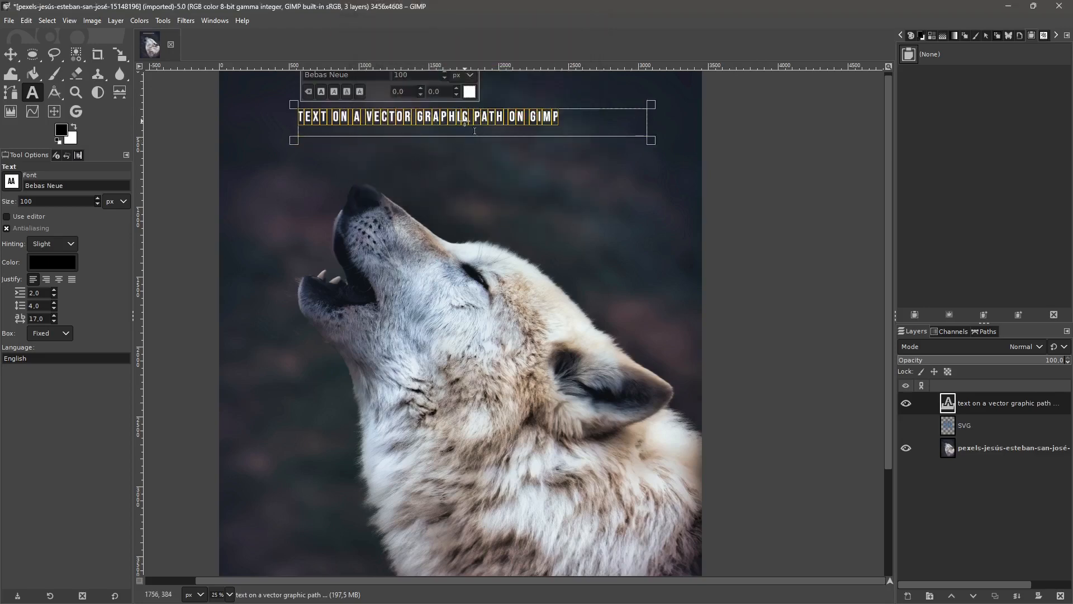
Step: Apply Text along Path to the text layer using the active curve, and hide the original text layer
right_click(966, 408)
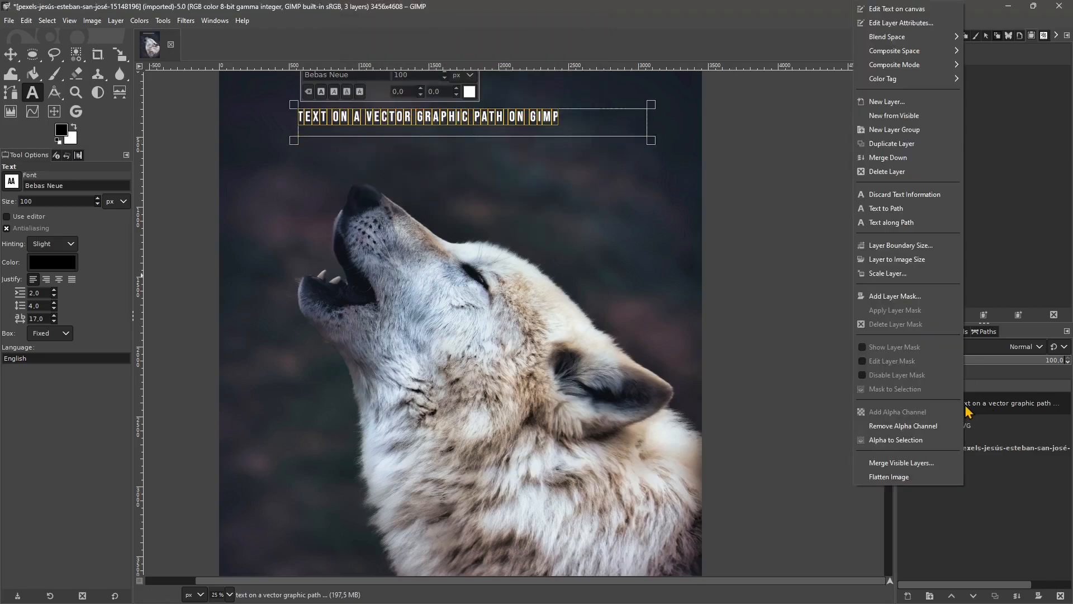
click(888, 224)
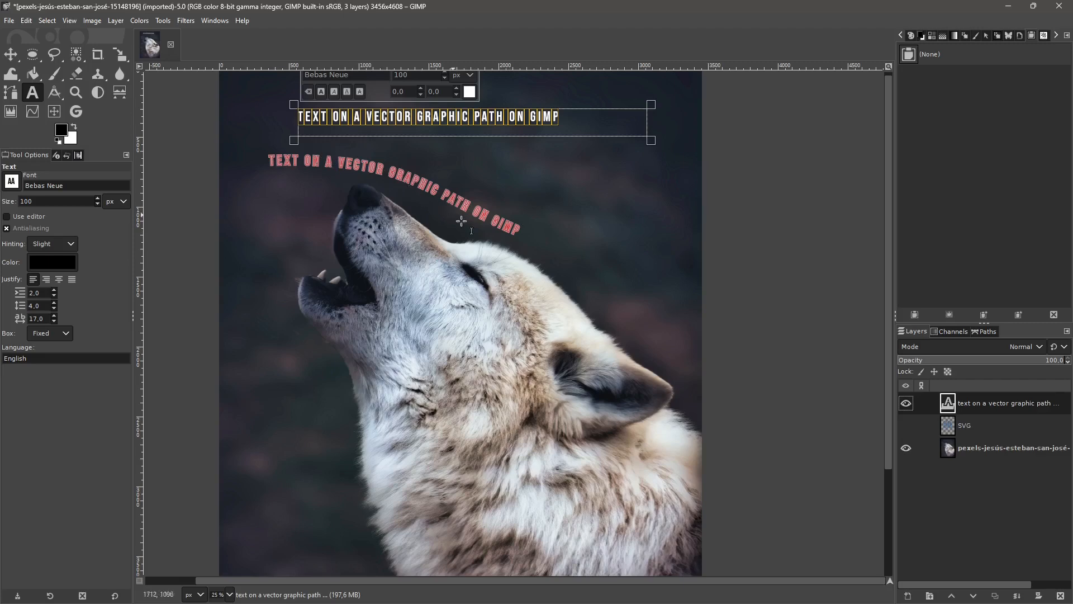
click(735, 222)
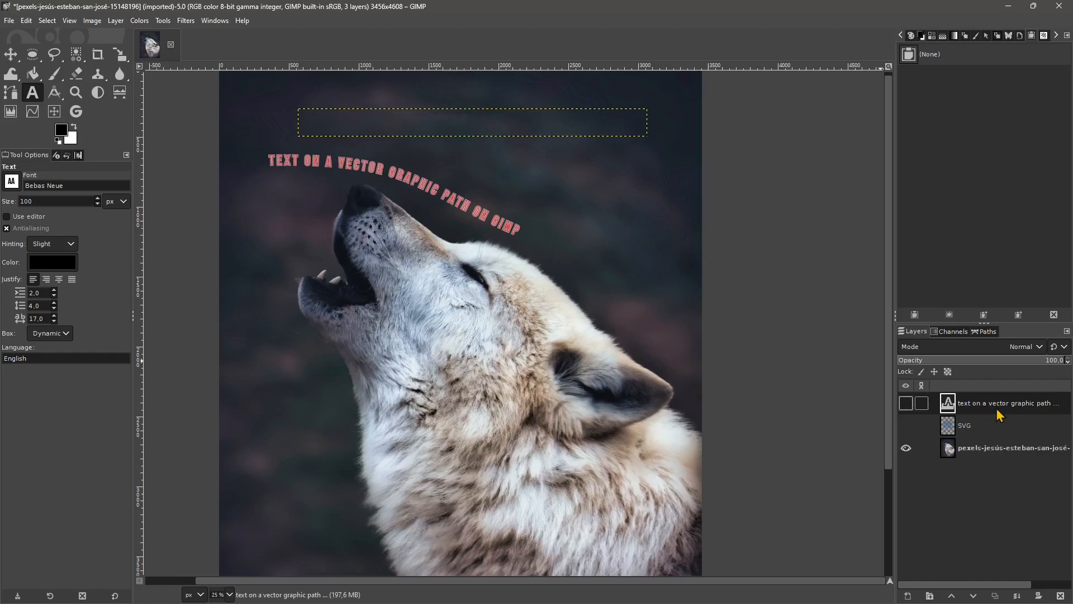
click(902, 406)
click(902, 406)
click(902, 406)
click(904, 408)
Step: Scale the curved text path up around its centre, keeping its aspect ratio, until it is almost as wide as the photo
click(986, 332)
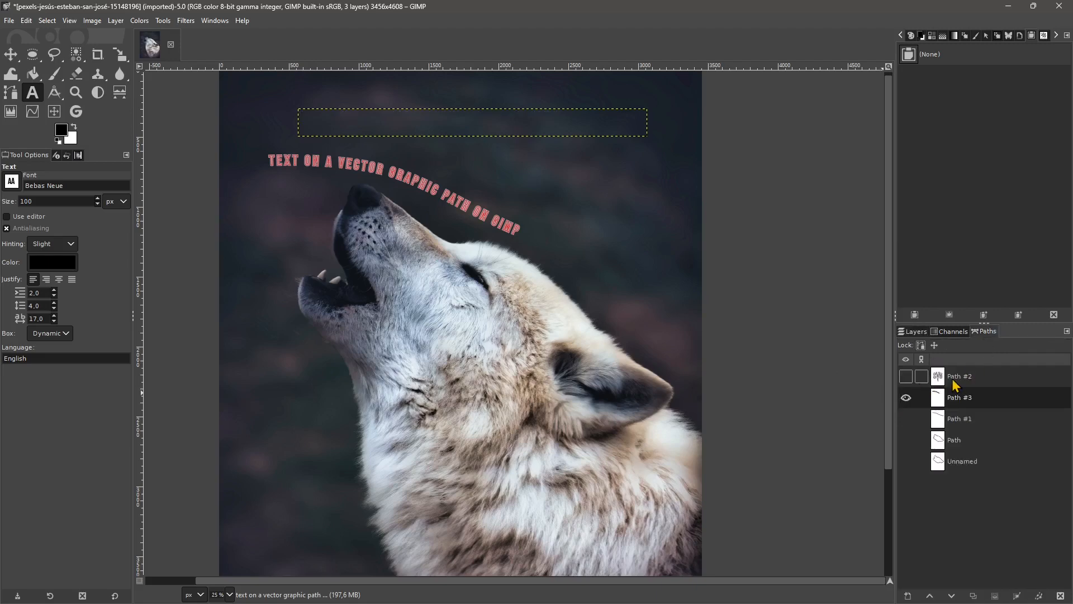
click(957, 382)
click(961, 399)
click(119, 54)
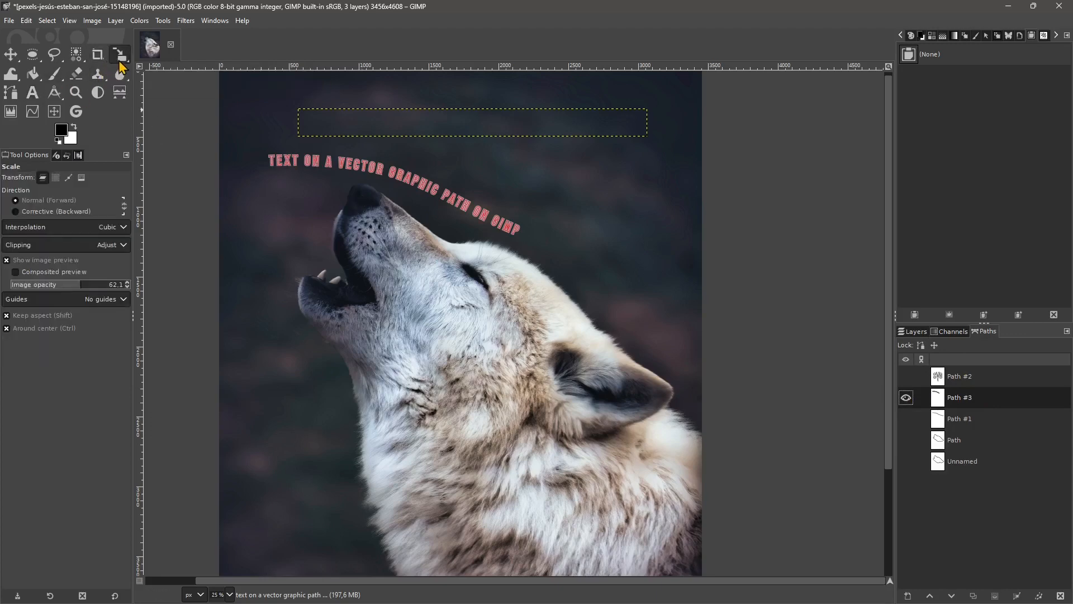
click(69, 177)
click(514, 235)
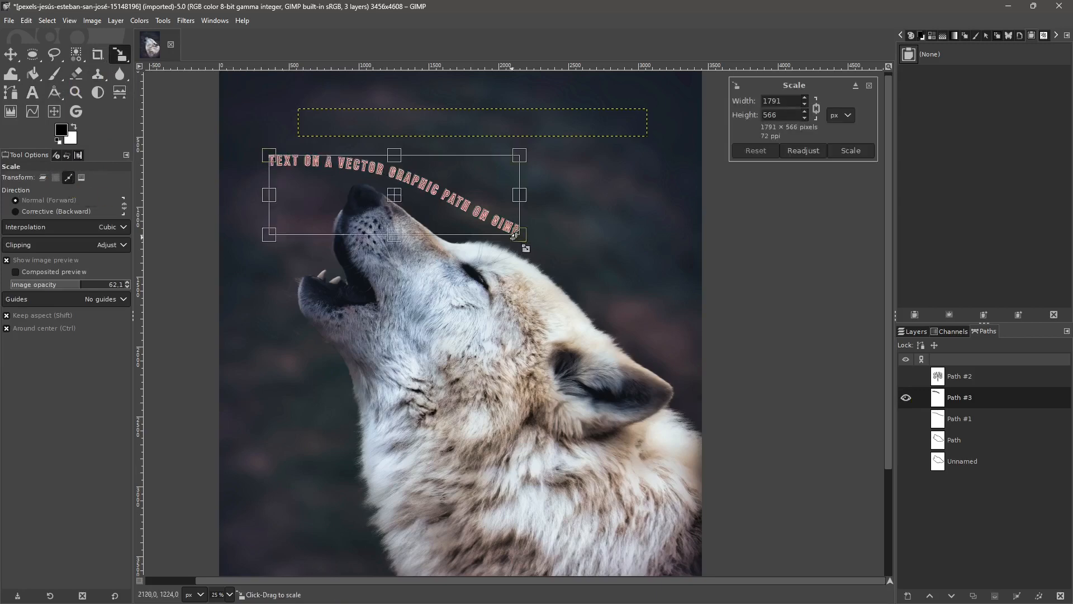
drag(515, 235, 714, 354)
Step: Move the enlarged text path, with the Move tool set to paths, until it fits inside the photo above the wolf
click(16, 59)
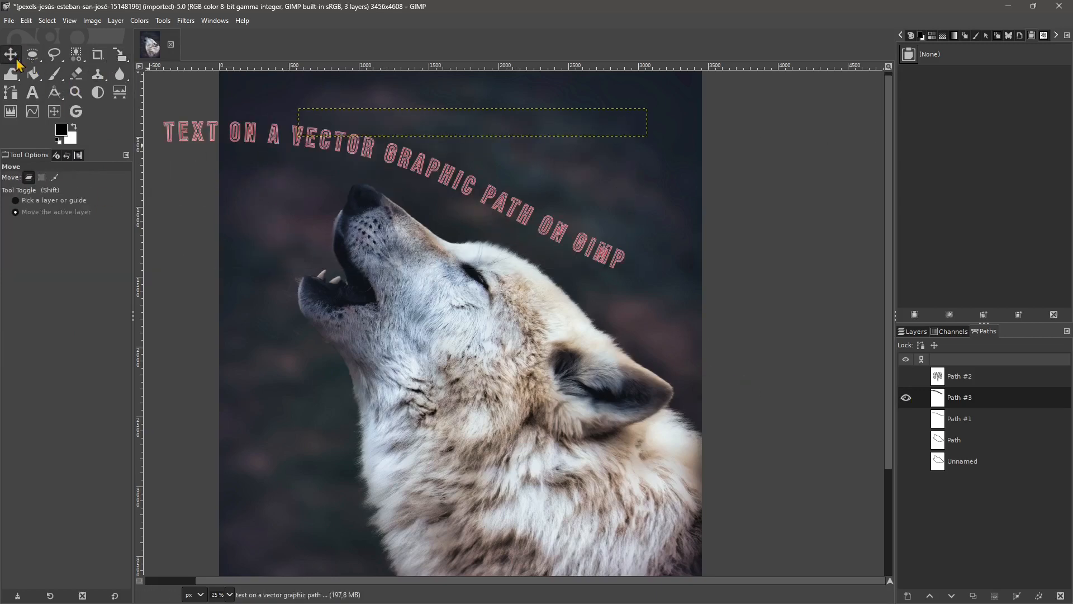
drag(362, 156, 404, 128)
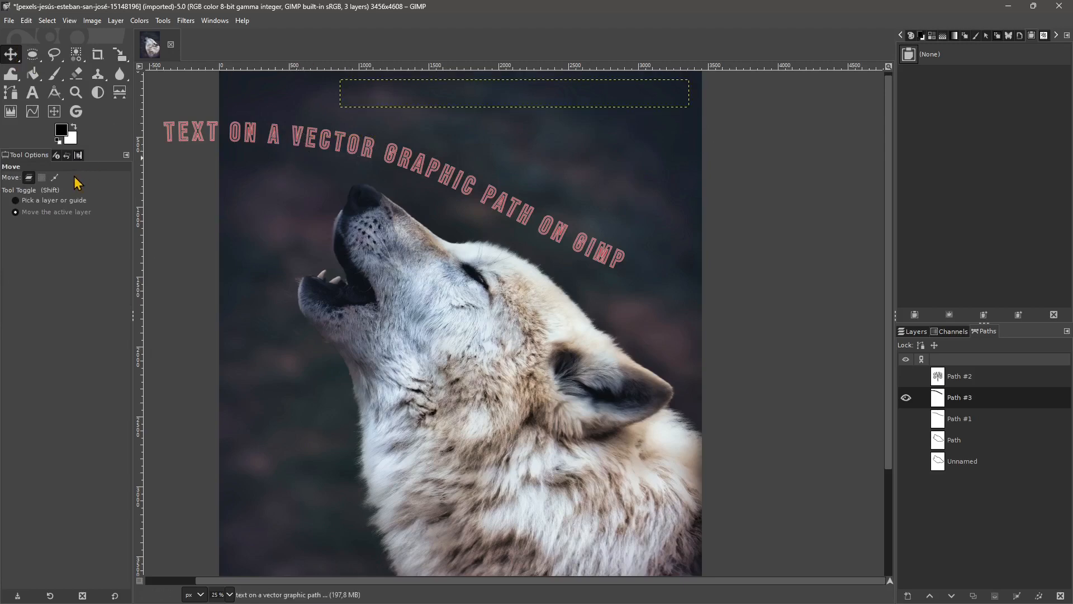
click(54, 177)
drag(276, 138, 343, 169)
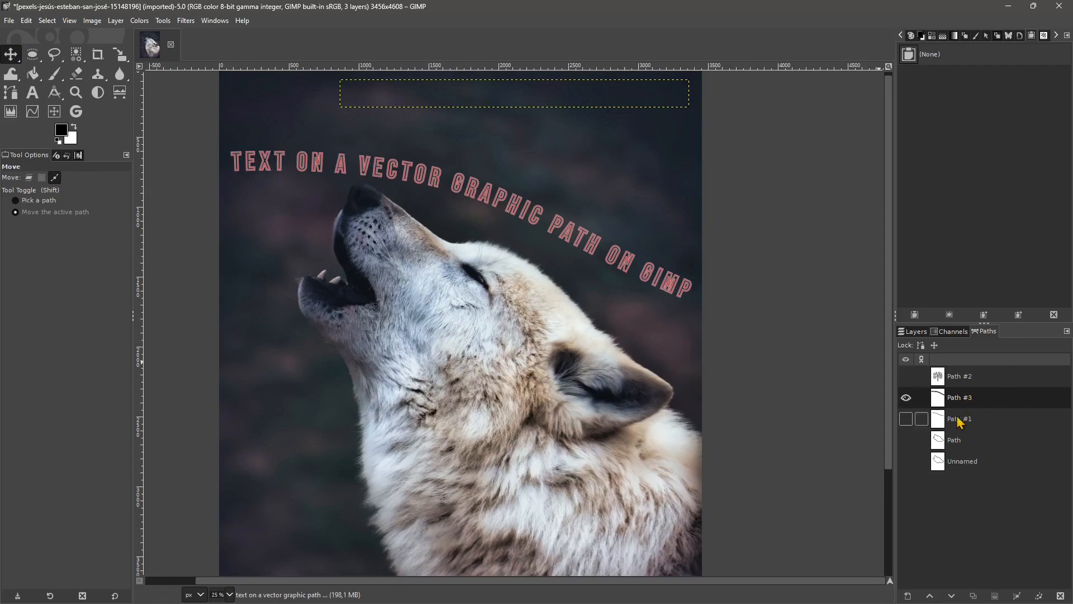
Step: Try to fill the curved text path with solid colour on the text layer, antialiasing on, showing that layer and hiding the path to check
right_click(968, 402)
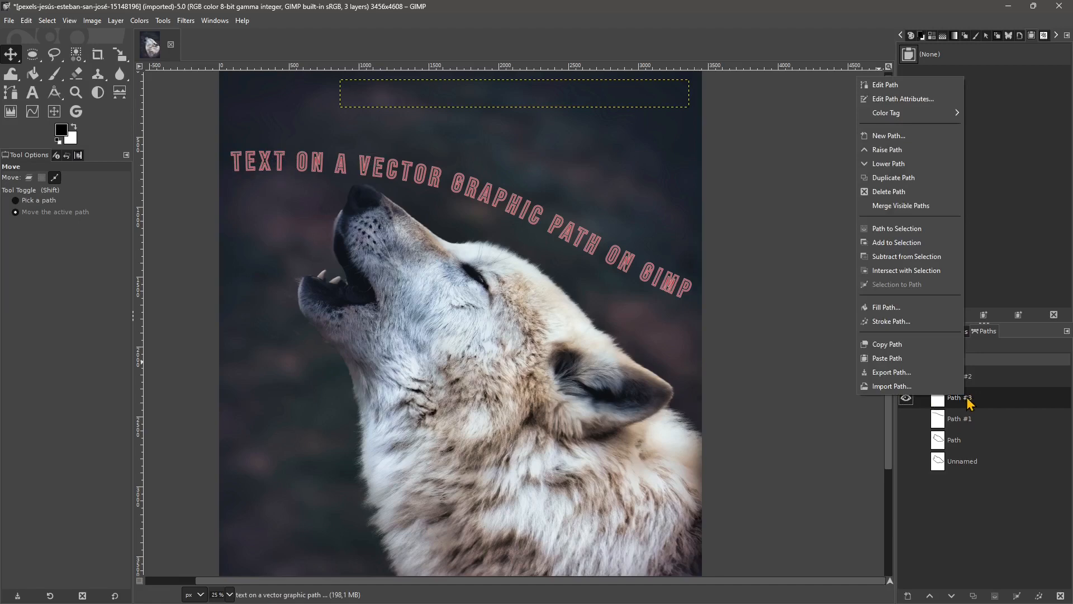
click(893, 308)
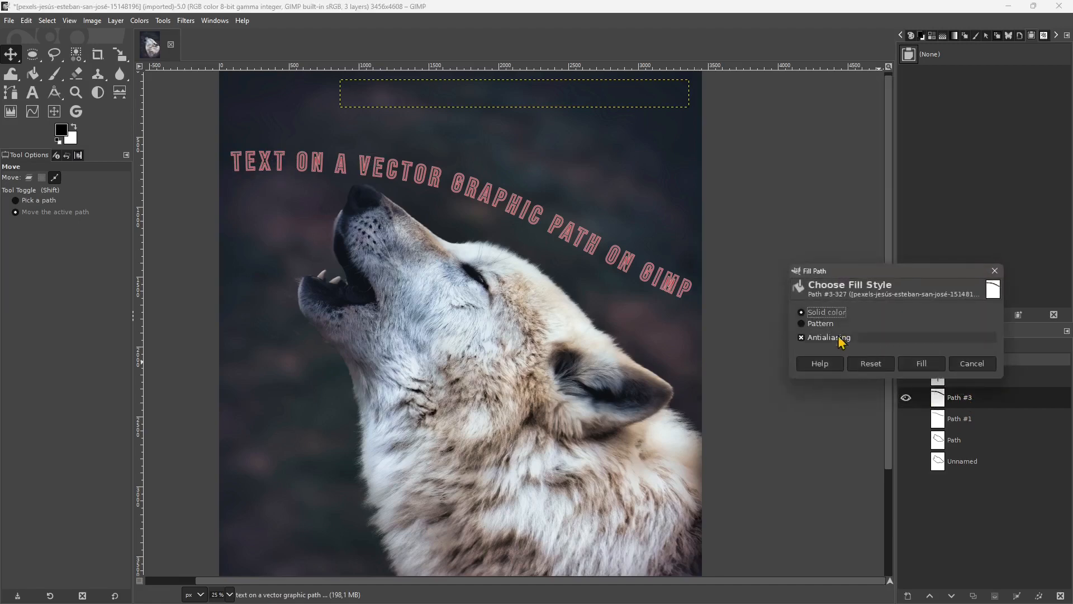
click(910, 366)
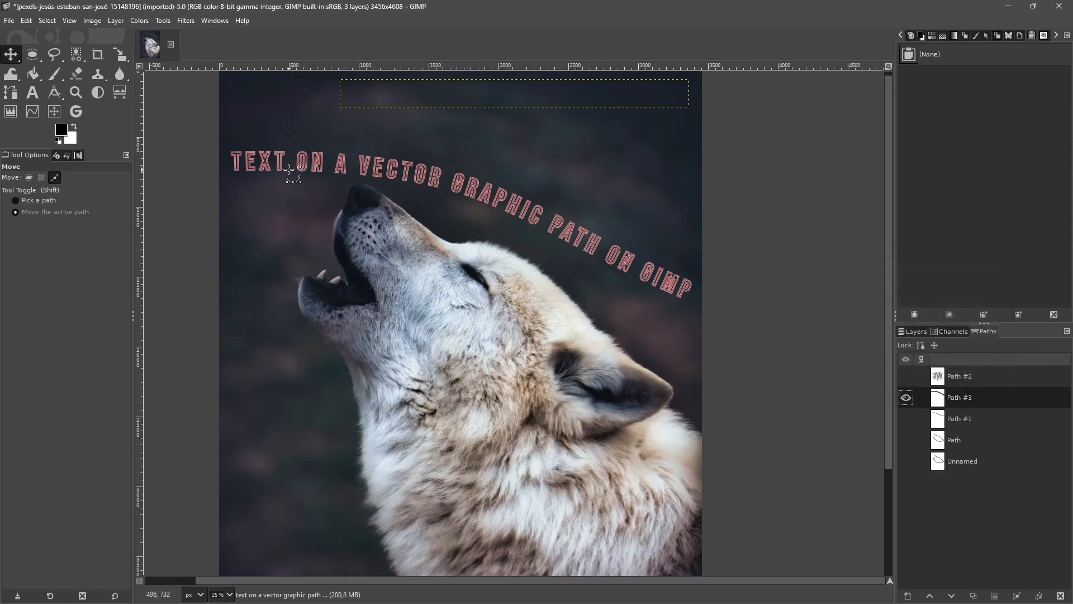
click(913, 331)
click(906, 403)
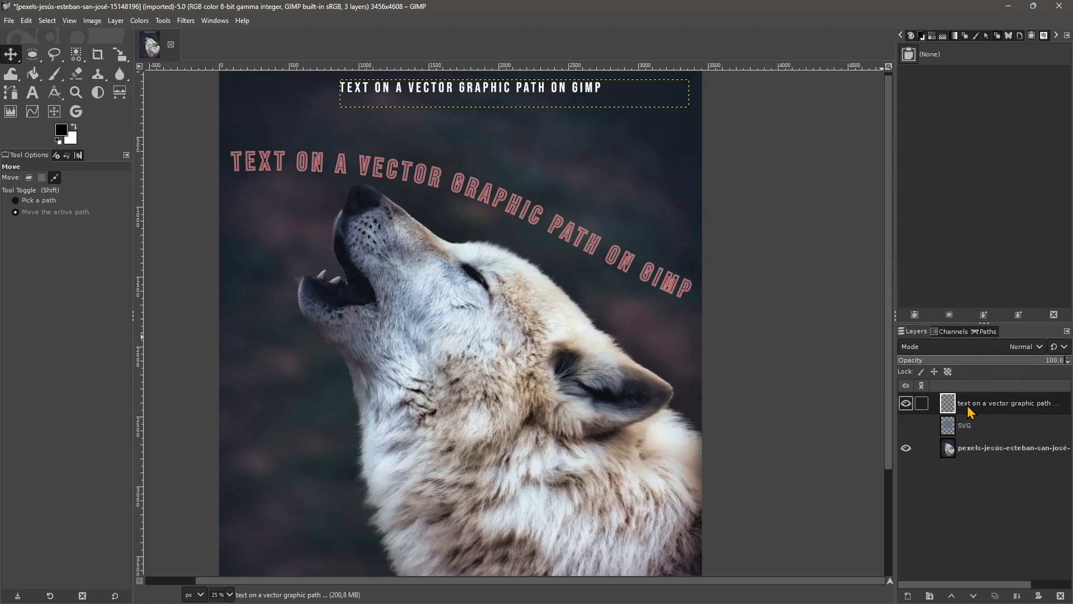
click(986, 331)
click(906, 398)
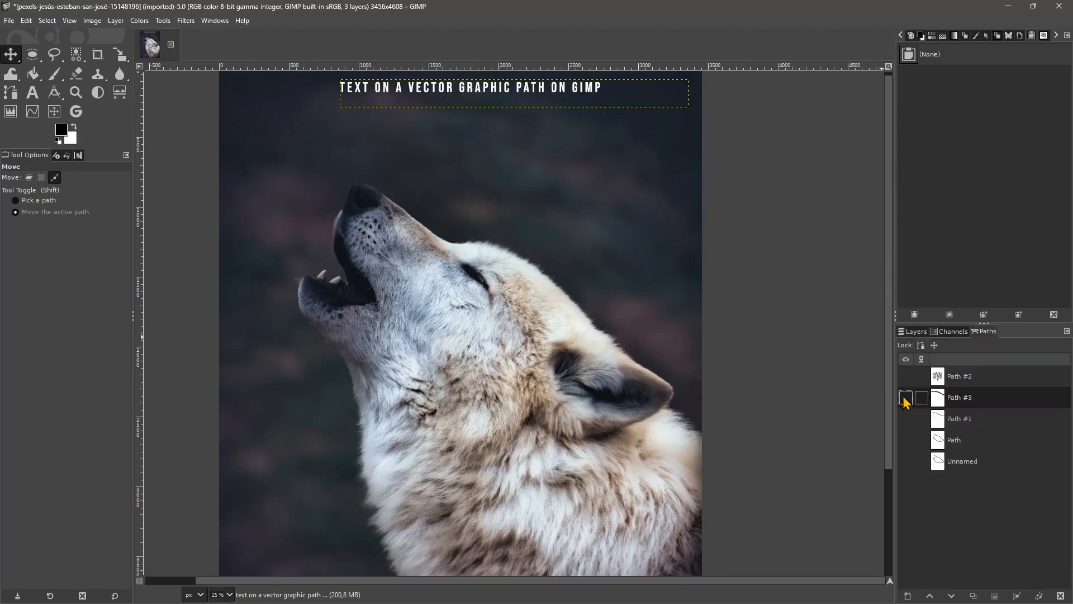
Step: Add a new transparent 3456 × 4608 px layer named Layer above the text layer
click(916, 332)
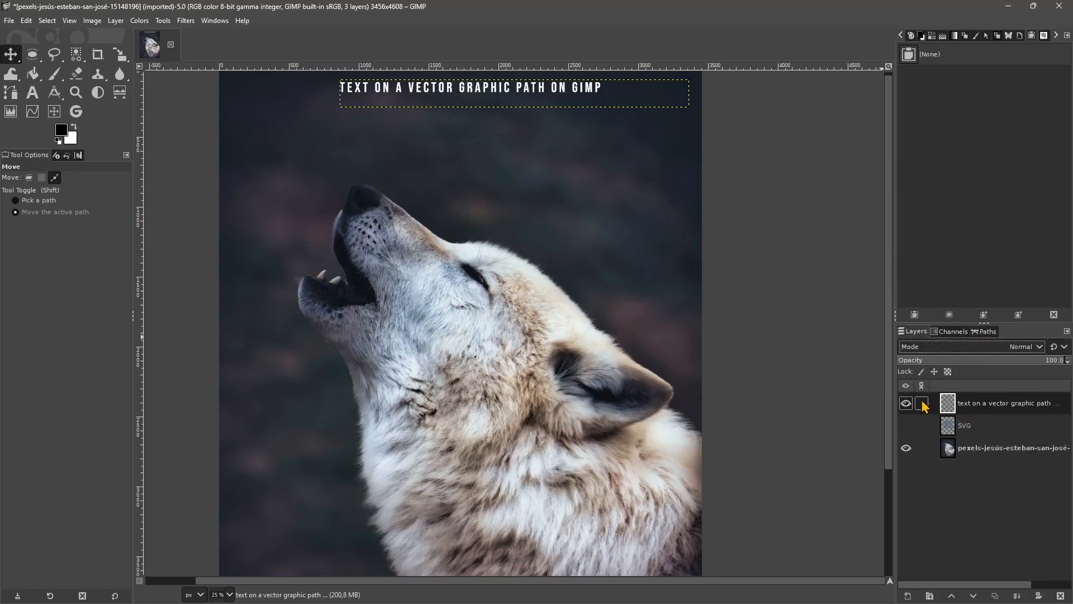
click(907, 596)
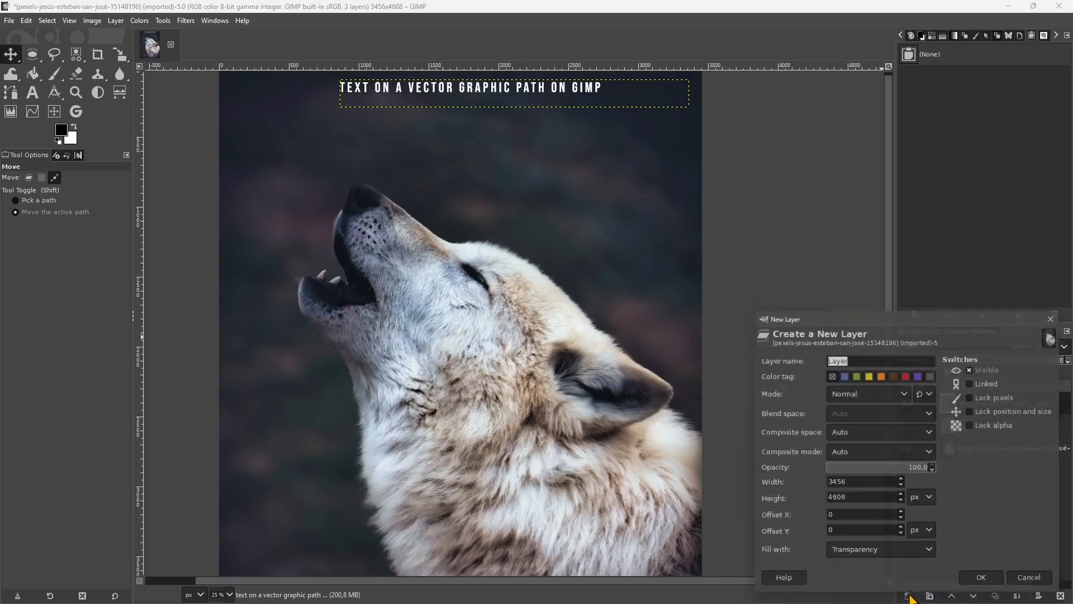
click(986, 583)
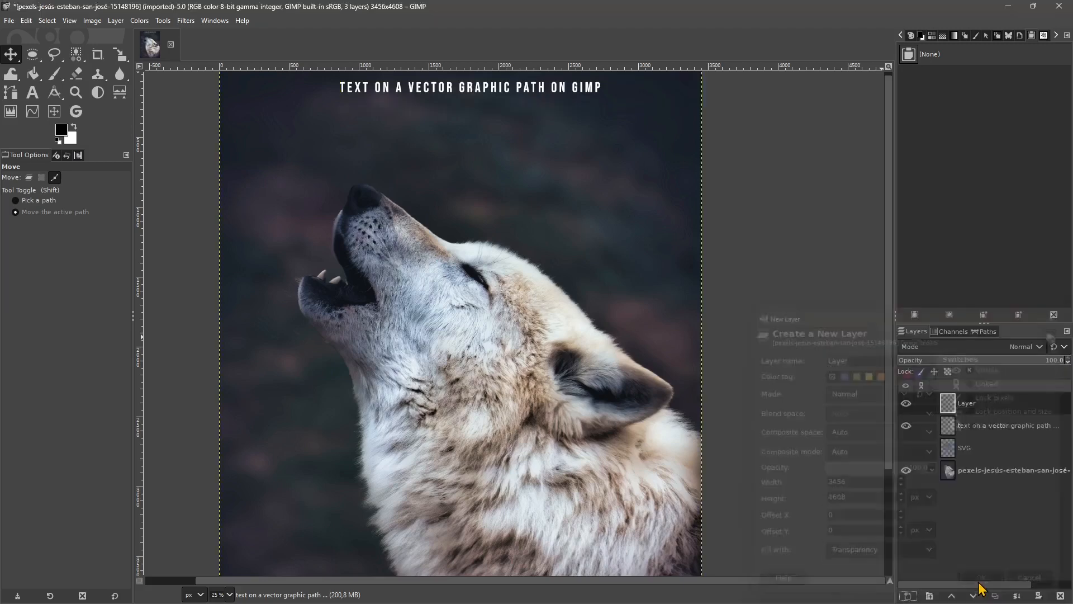
Step: Fill the curved text path with solid black on the new layer, antialiasing on, and hide the path to check the fill
click(987, 332)
click(906, 397)
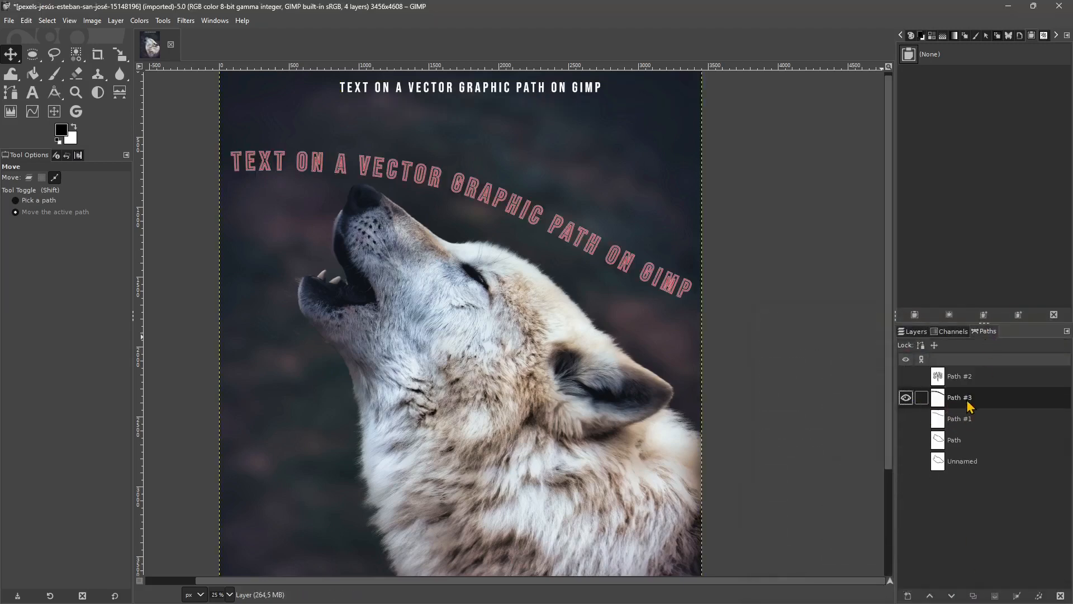
right_click(960, 407)
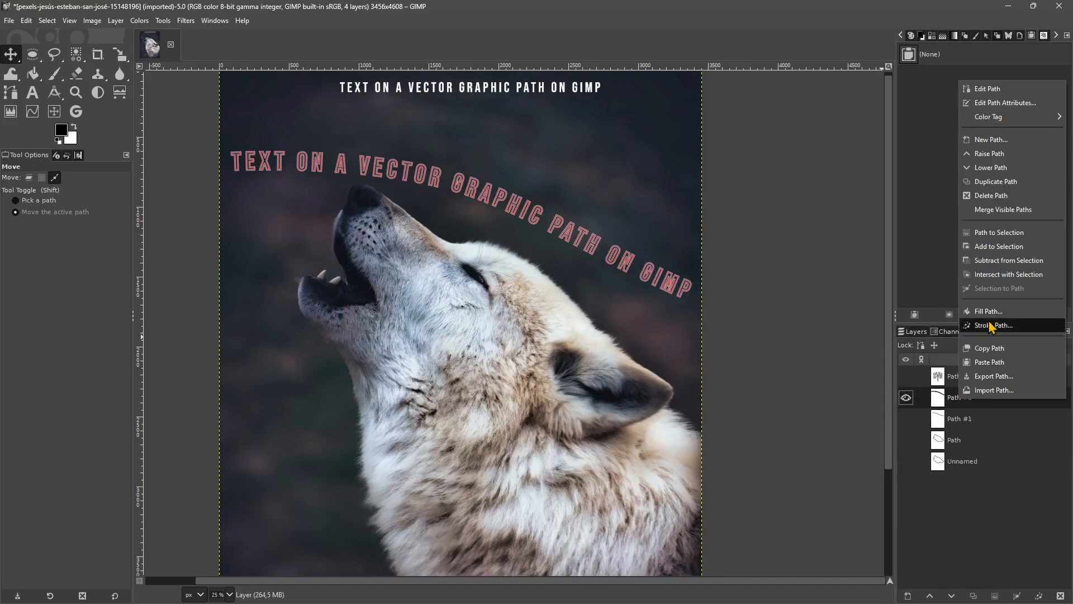
click(987, 311)
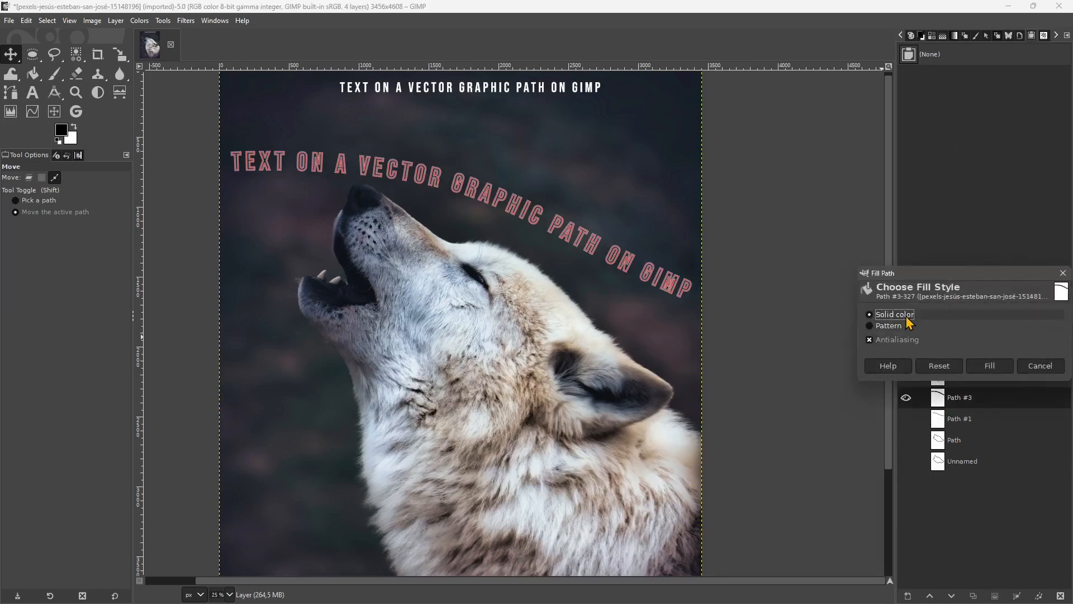
click(990, 366)
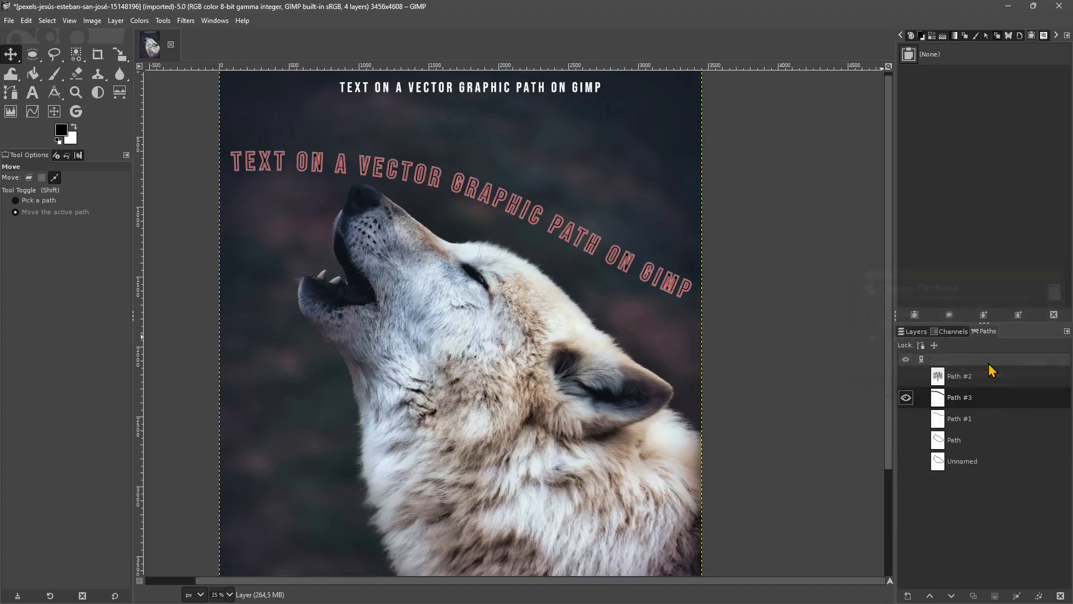
click(905, 398)
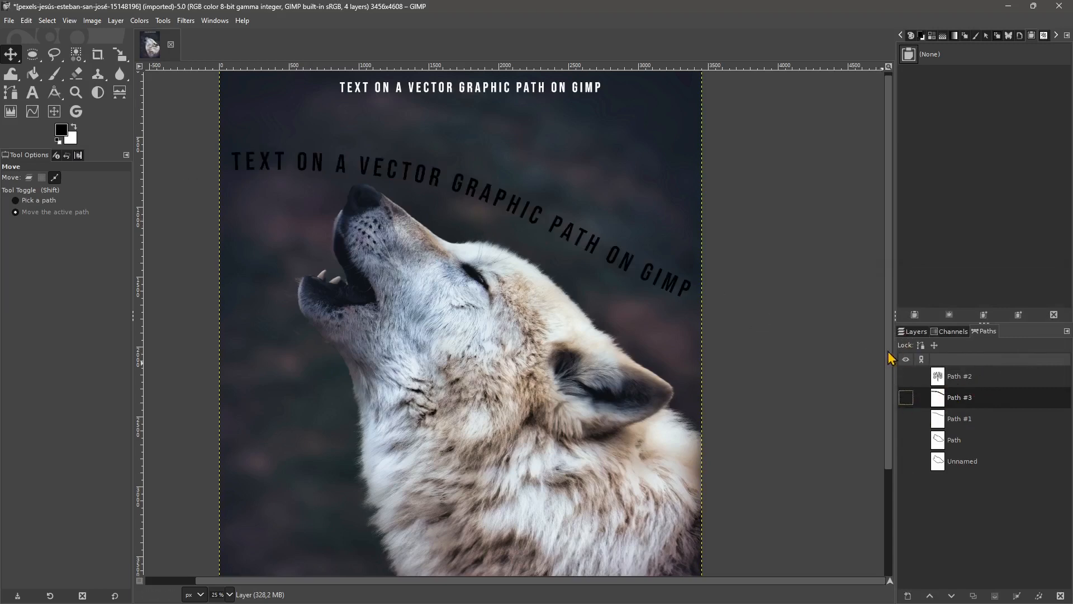
Step: Activate the straight text layer and draw a Measure tool line across it, about 1789 px long and sloping about 9.65°
click(913, 331)
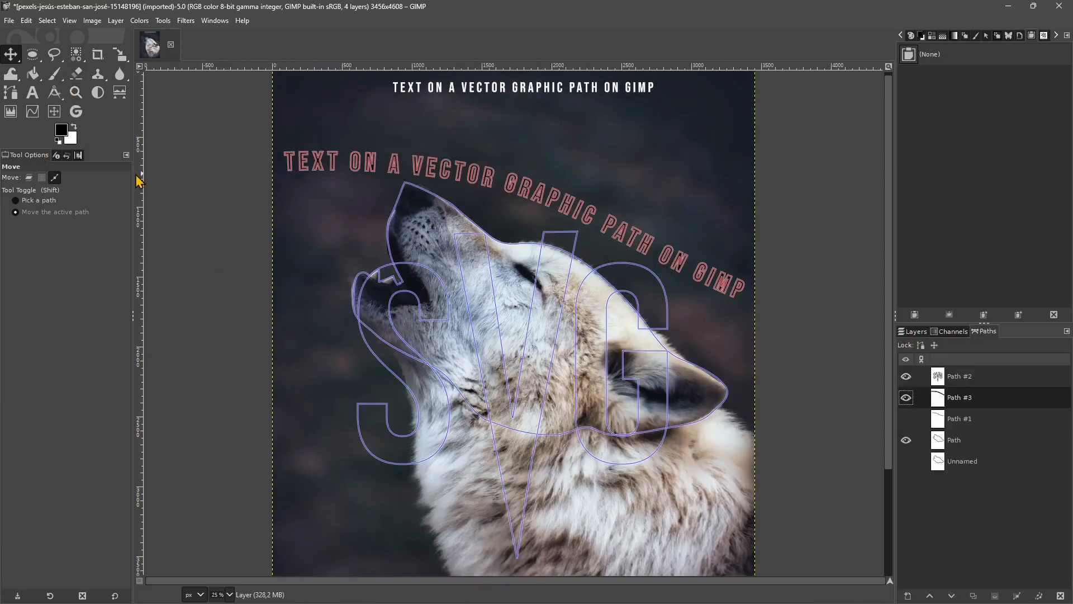
click(33, 92)
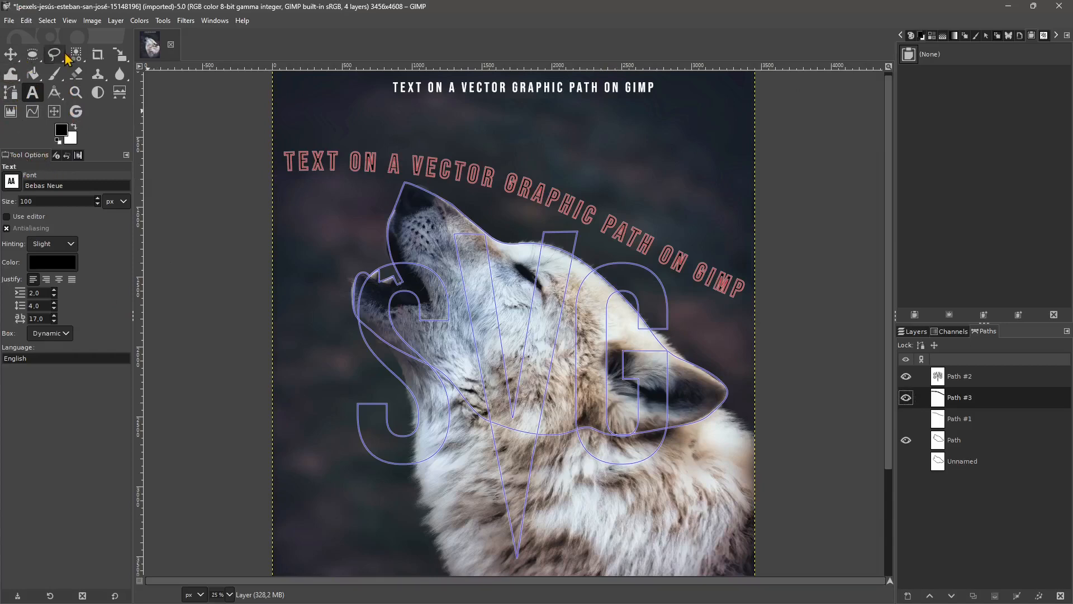
click(63, 97)
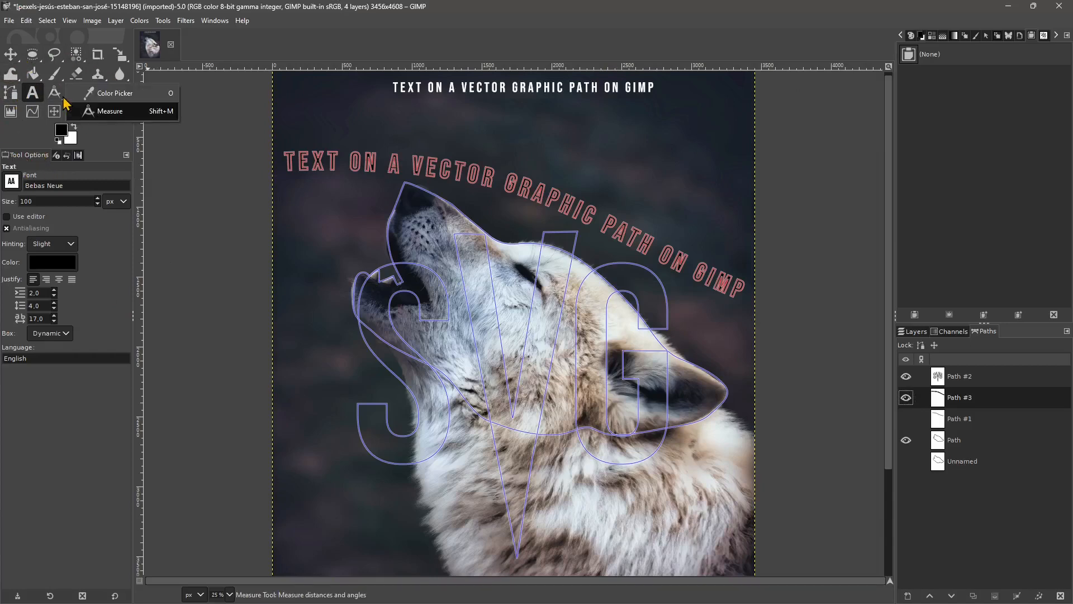
click(106, 112)
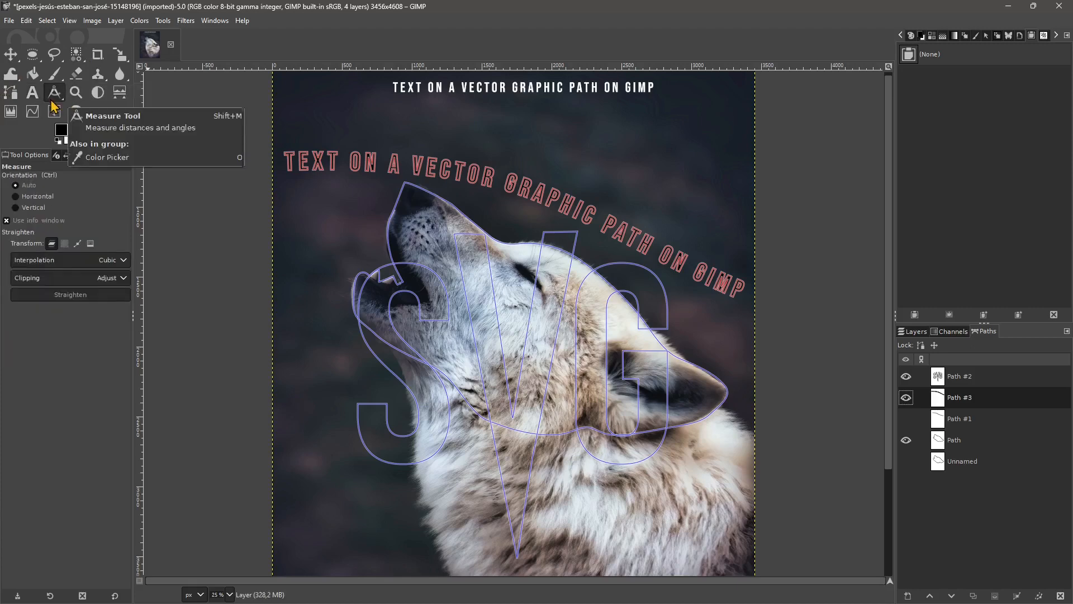
click(914, 334)
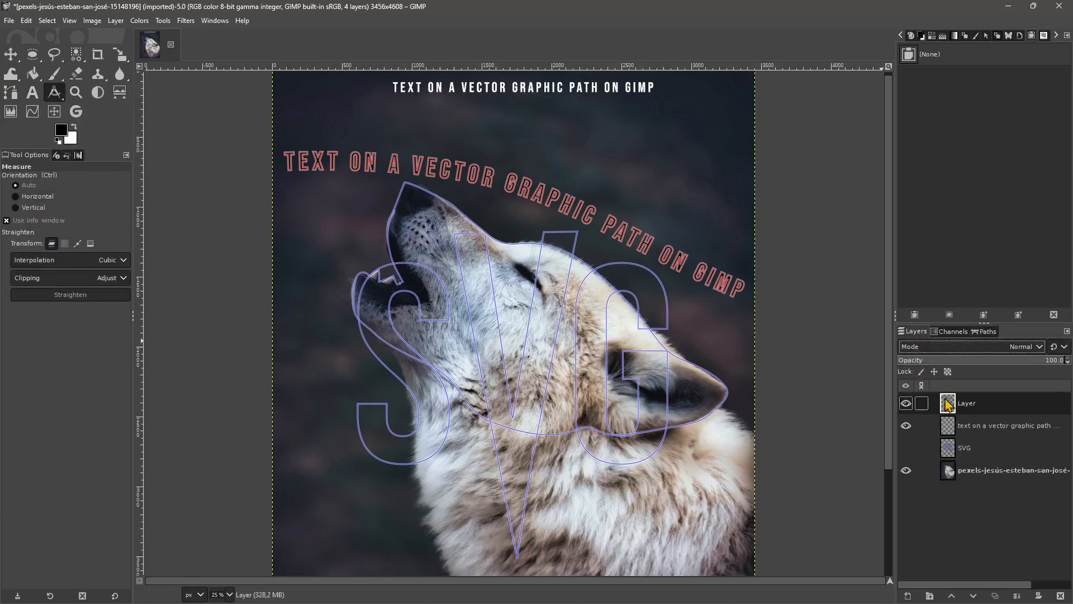
click(989, 427)
drag(391, 114, 369, 93)
drag(610, 173, 615, 135)
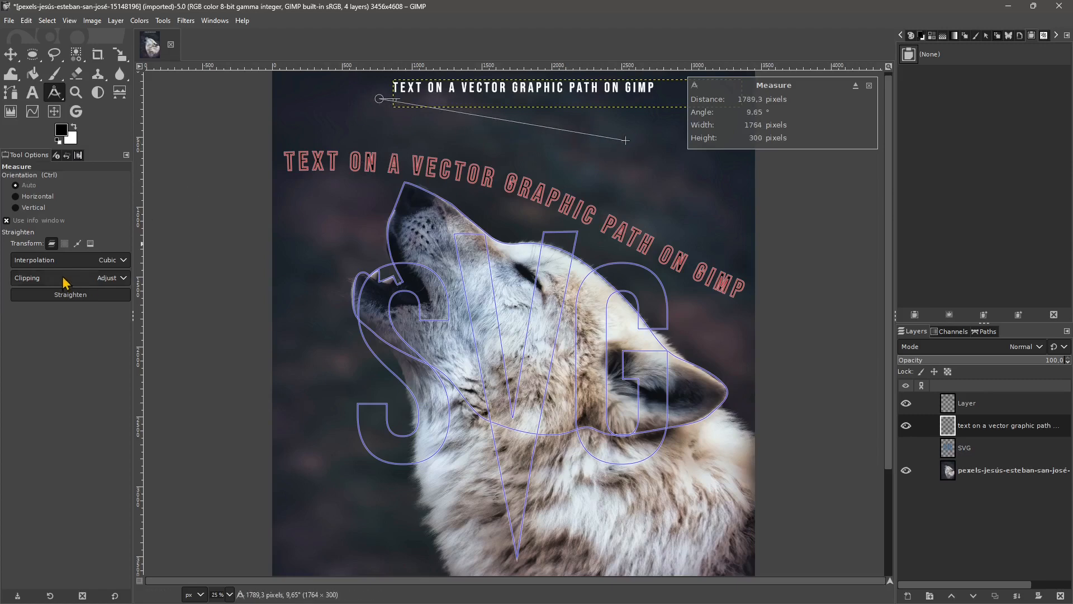
Step: Try straightening the straight text layer by the sloping line and by a new line about 1628 px long at 4.09°, undoing each rotation
click(69, 299)
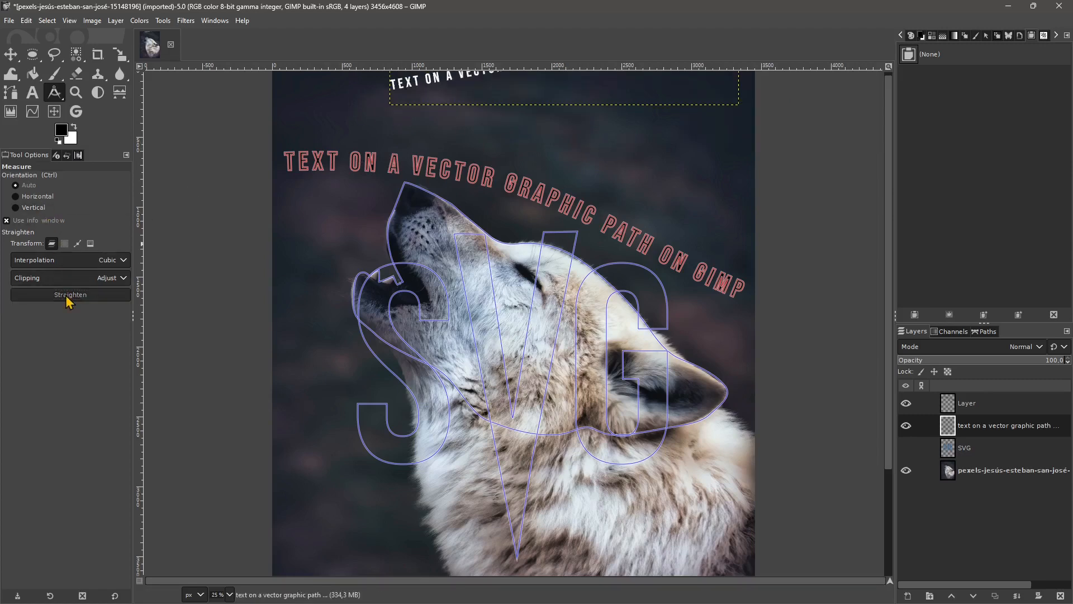
mouse_move(410, 112)
mouse_down()
mouse_move(632, 115)
mouse_move(636, 96)
mouse_up()
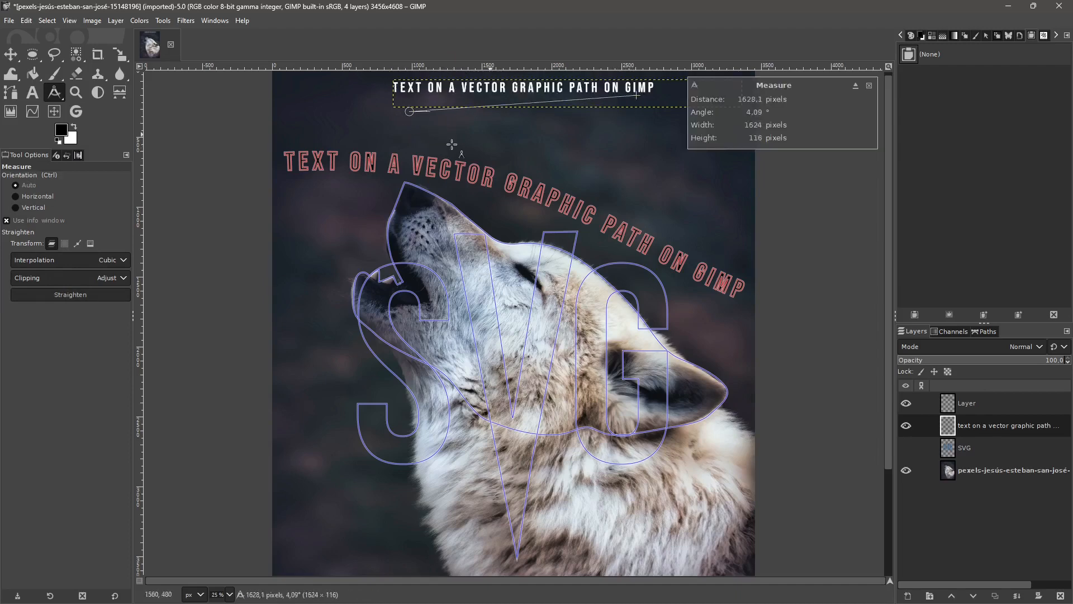
click(55, 296)
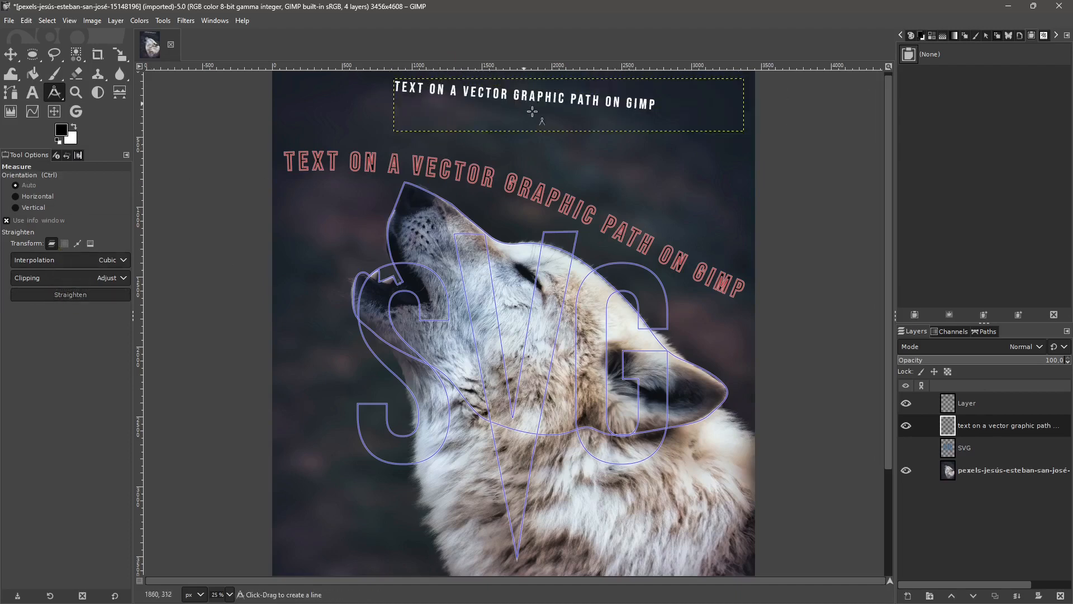
key(ctrl+z)
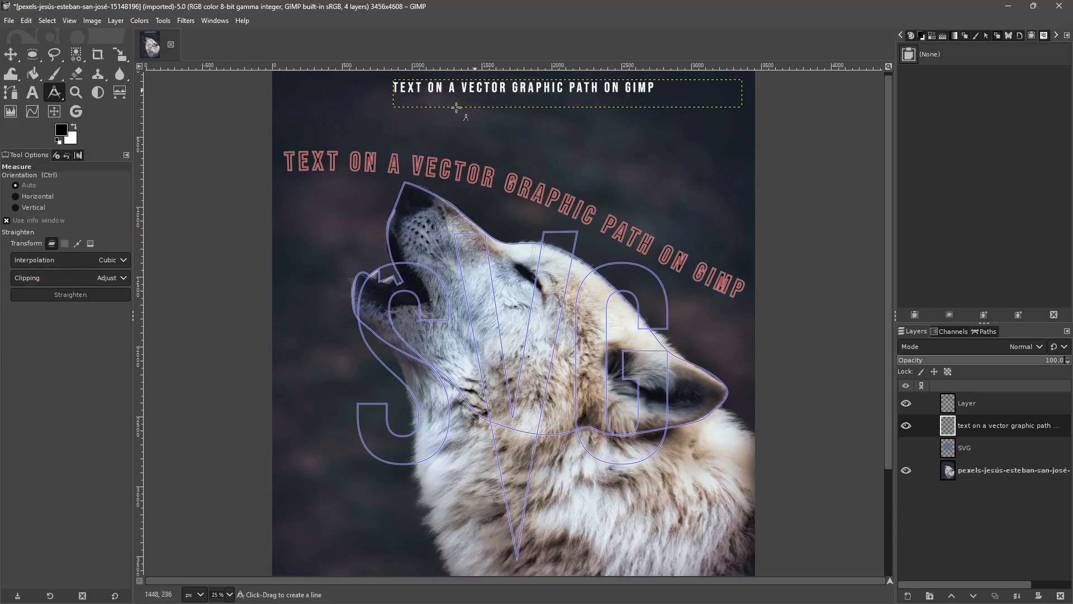
Step: Set the Measure orientation to Horizontal and try straightening the text layer with two lines, the second about 1900 px at 1.21°, undoing each rotation
click(37, 197)
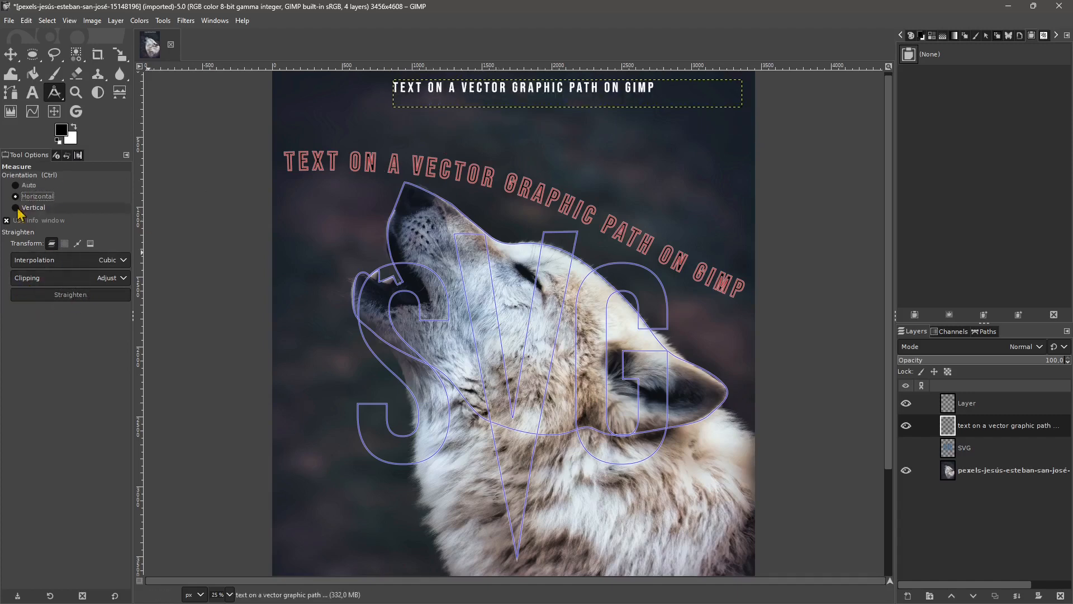
drag(396, 106, 624, 147)
click(72, 295)
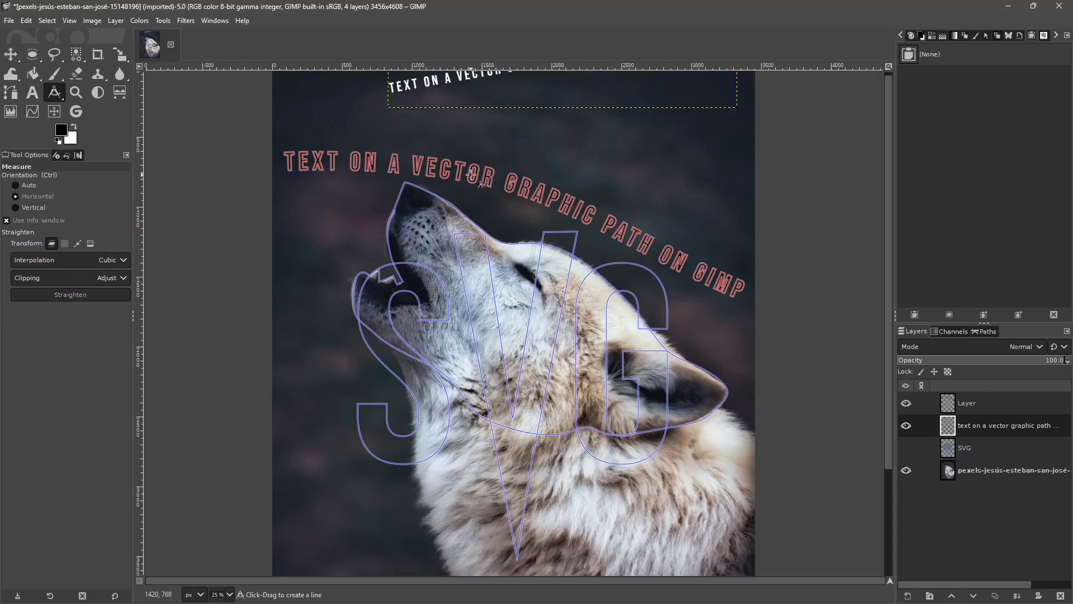
drag(427, 105, 627, 111)
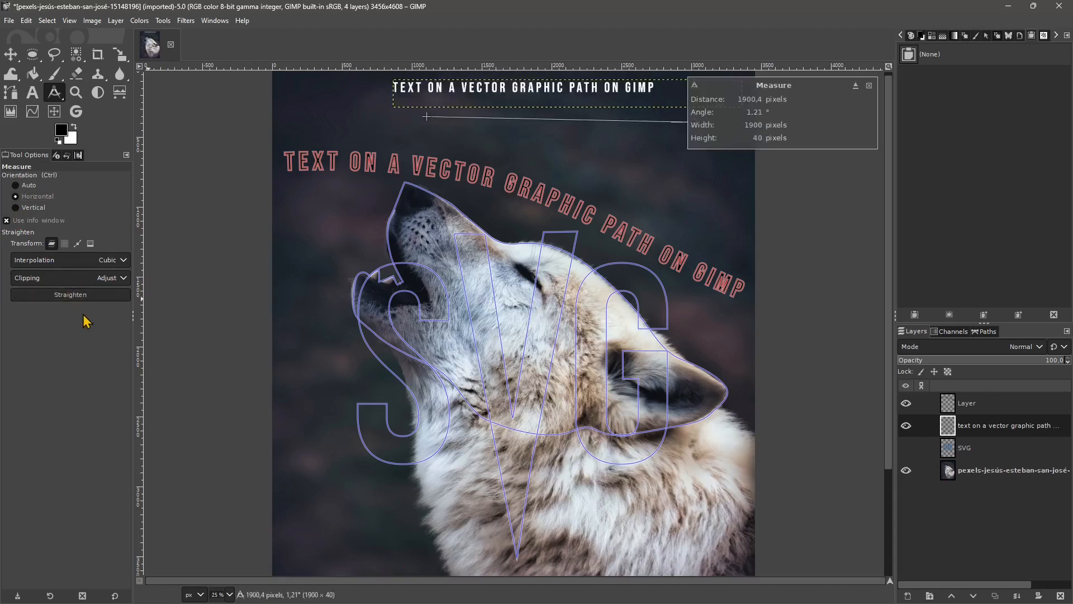
click(78, 297)
key(ctrl+z)
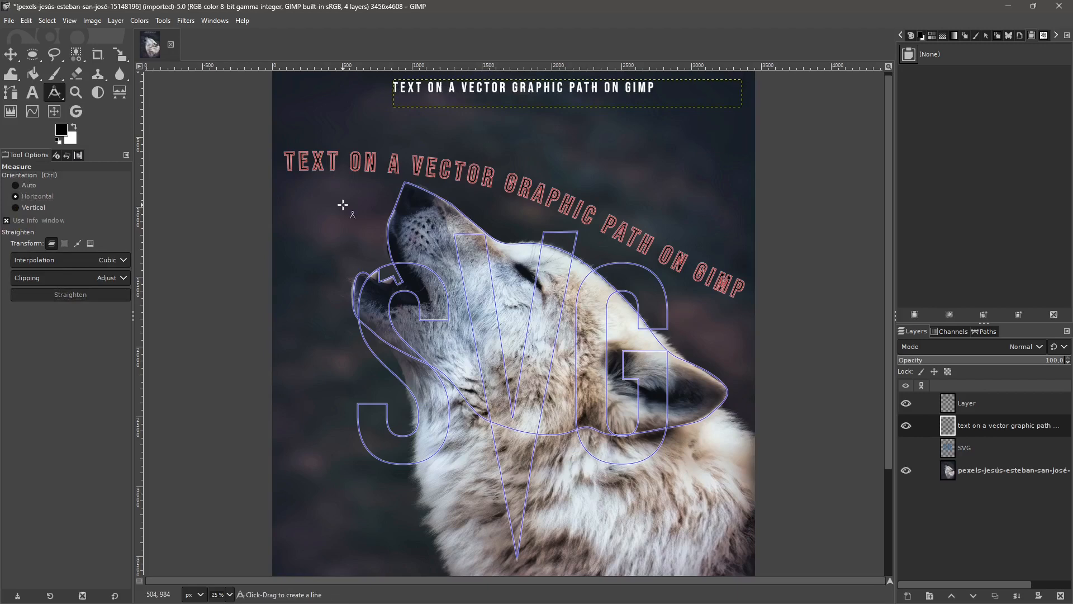
Step: Draw a nearly level Measure line from right to left beneath the straight text, about 2000 px long at about 0.23°
drag(573, 123, 317, 108)
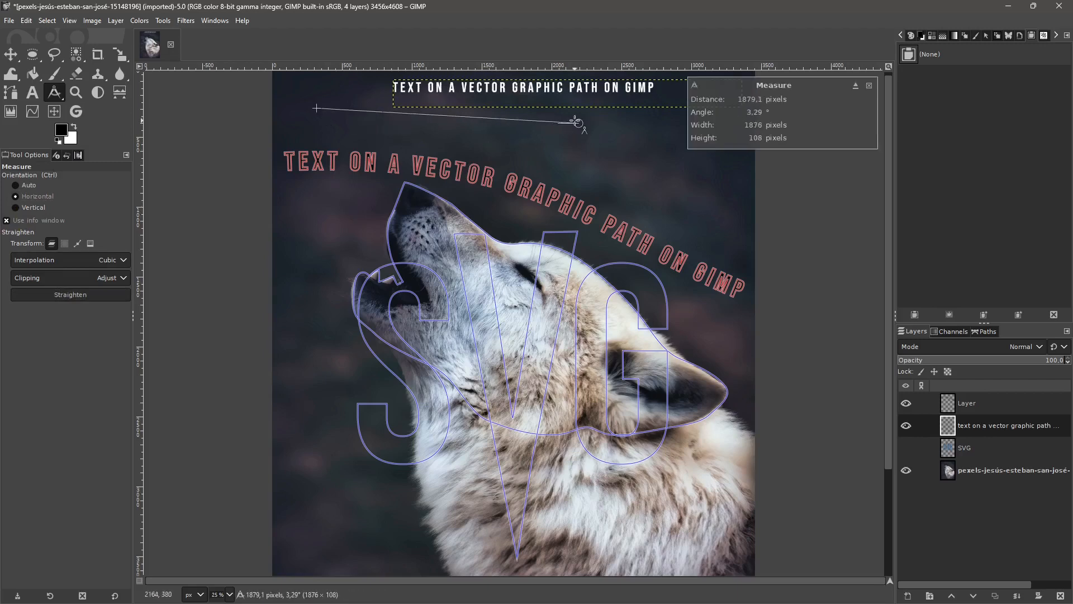
drag(633, 116, 353, 115)
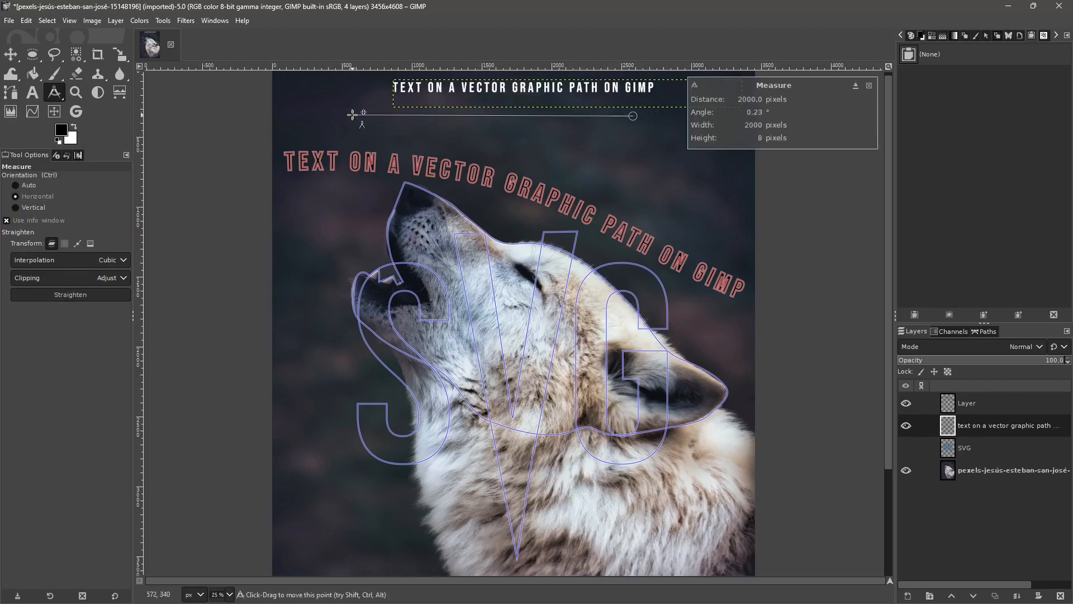